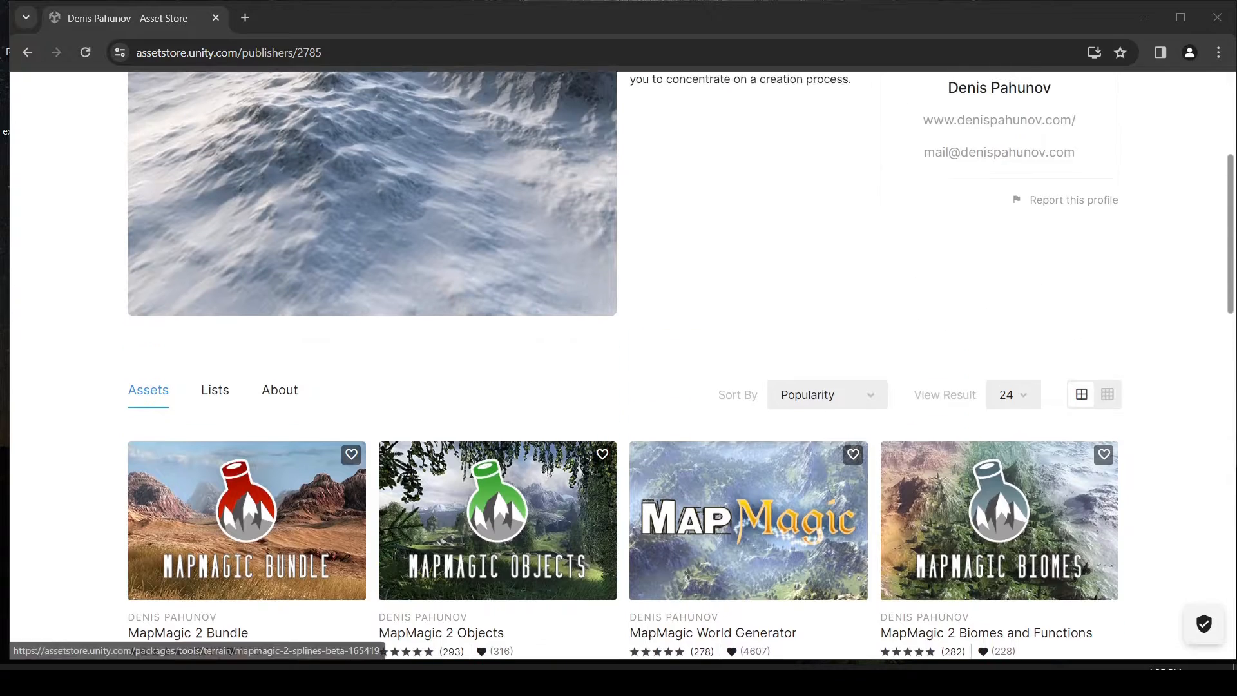
# Browse the publisher's MapMagic assets on the Asset Store page and compare the modules and their prices.
pyautogui.scroll(-3, 622, 366)
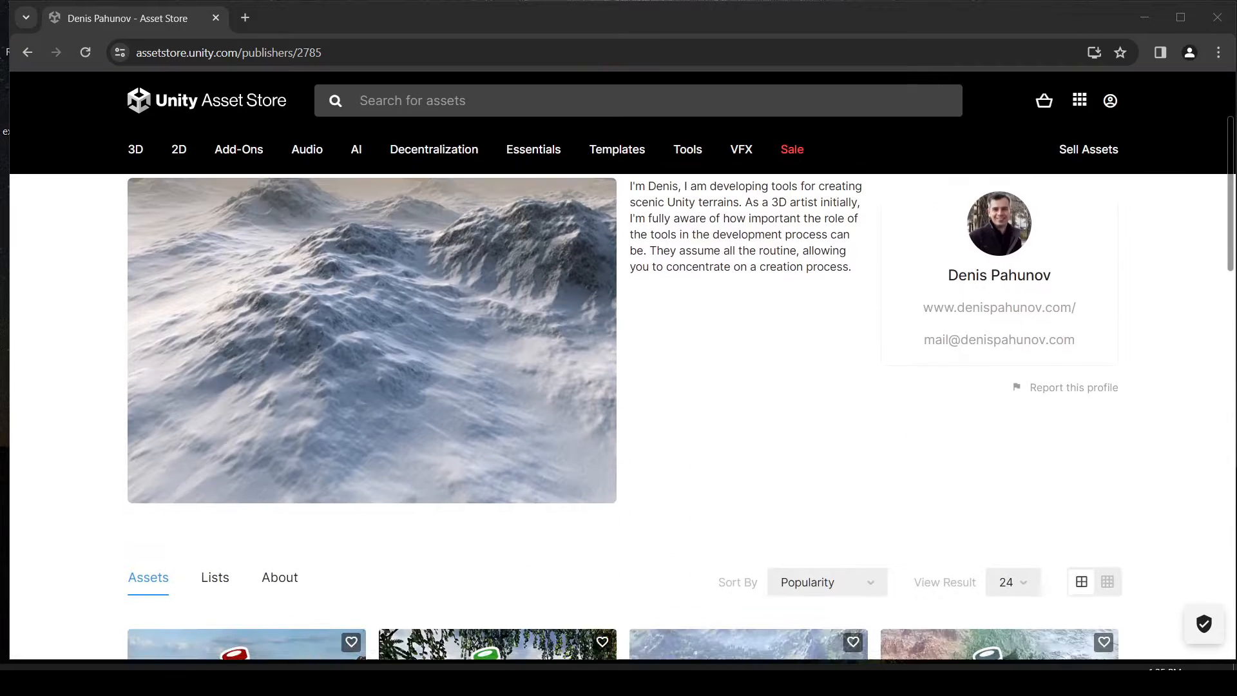
pyautogui.scroll(1, 622, 365)
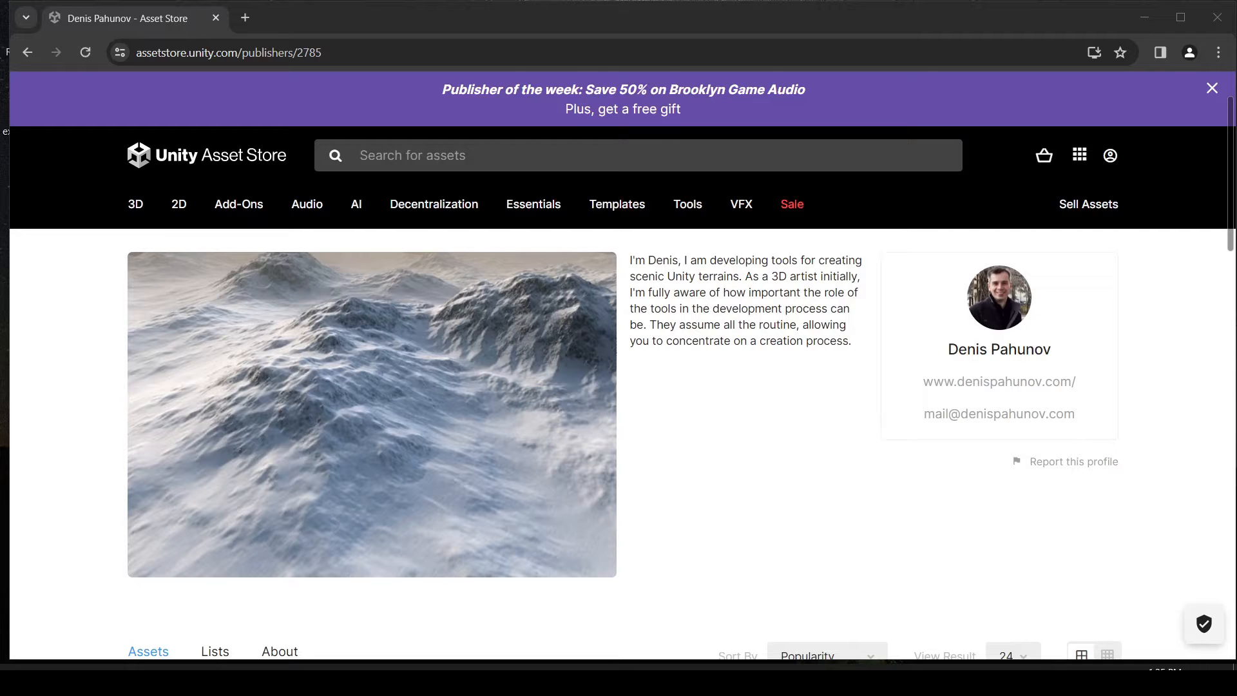
pyautogui.scroll(-3, 623, 366)
pyautogui.scroll(-5, 708, 361)
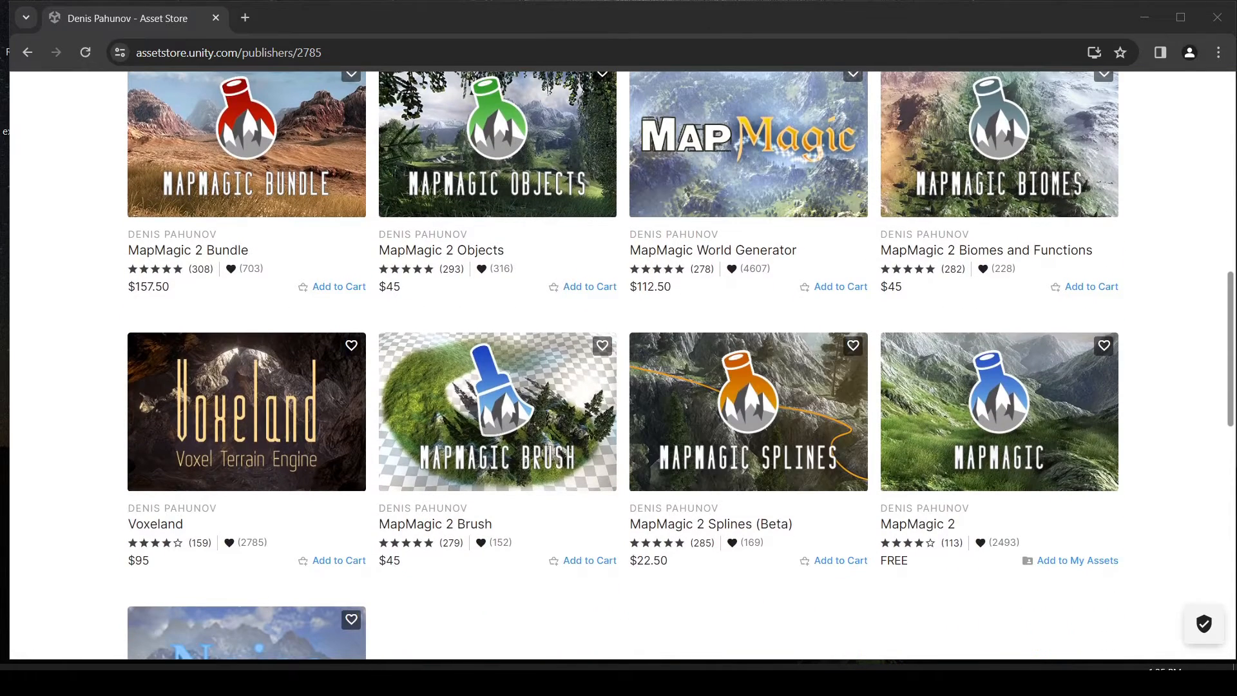
pyautogui.scroll(-2, 998, 271)
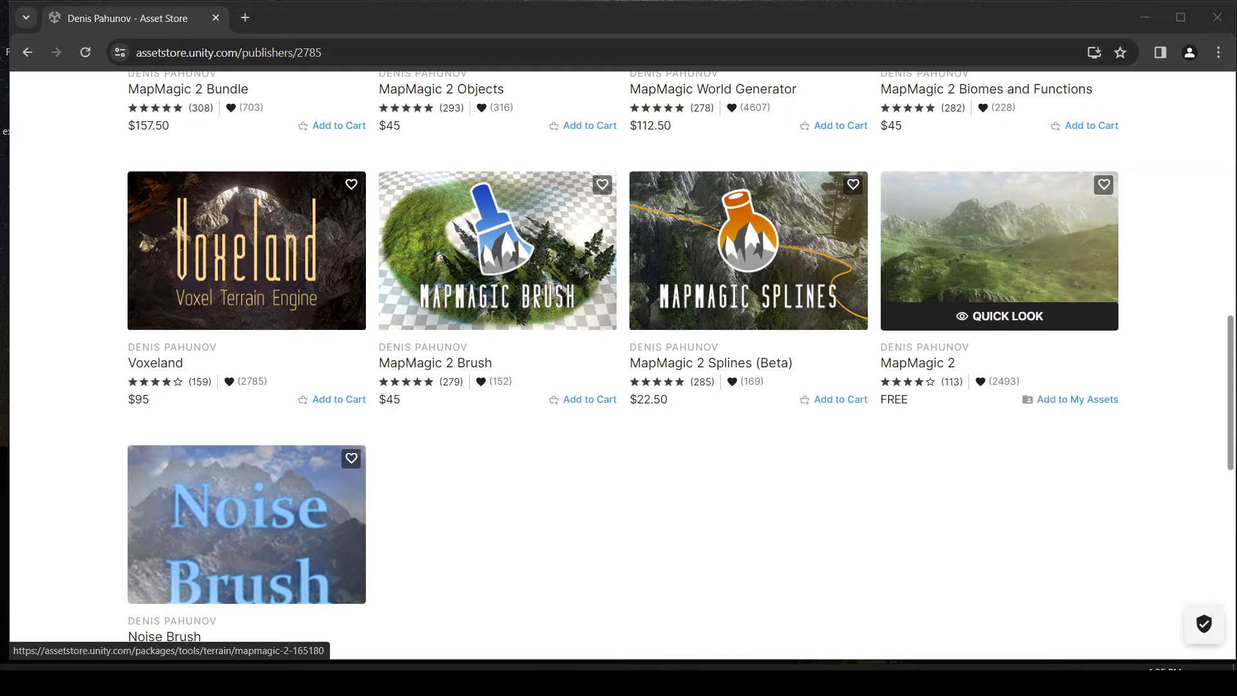
pyautogui.scroll(3, 619, 361)
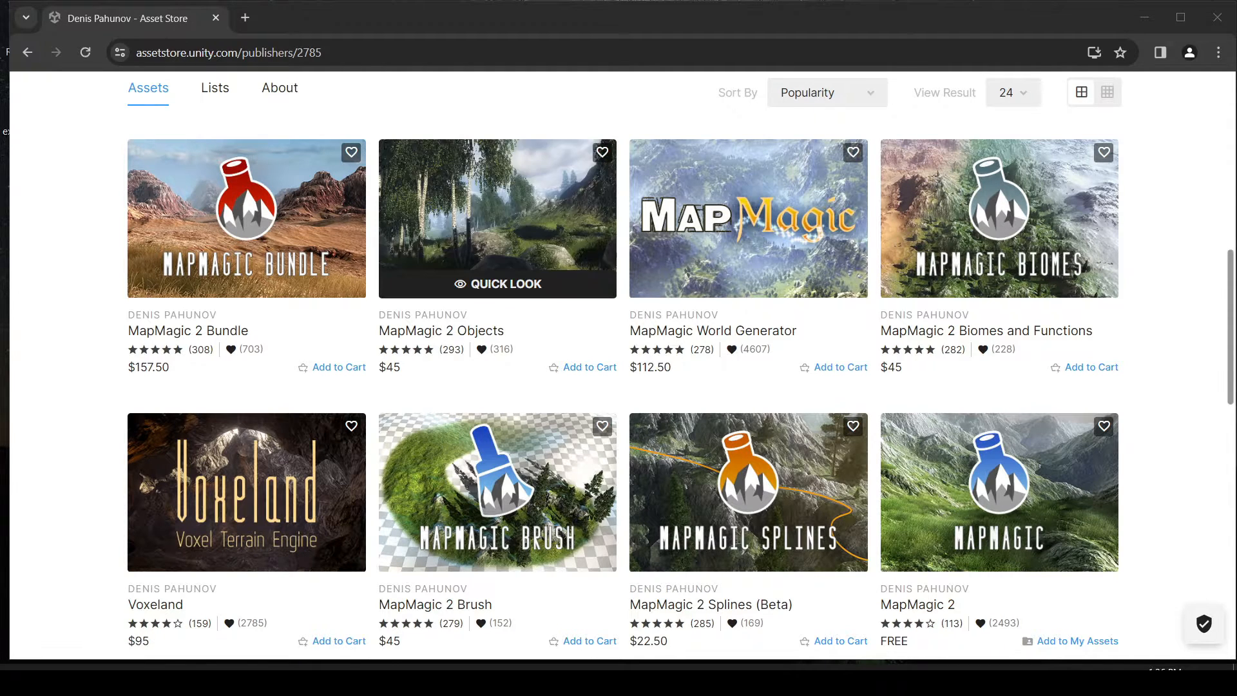
pyautogui.doubleClick(393, 367)
pyautogui.click(396, 368)
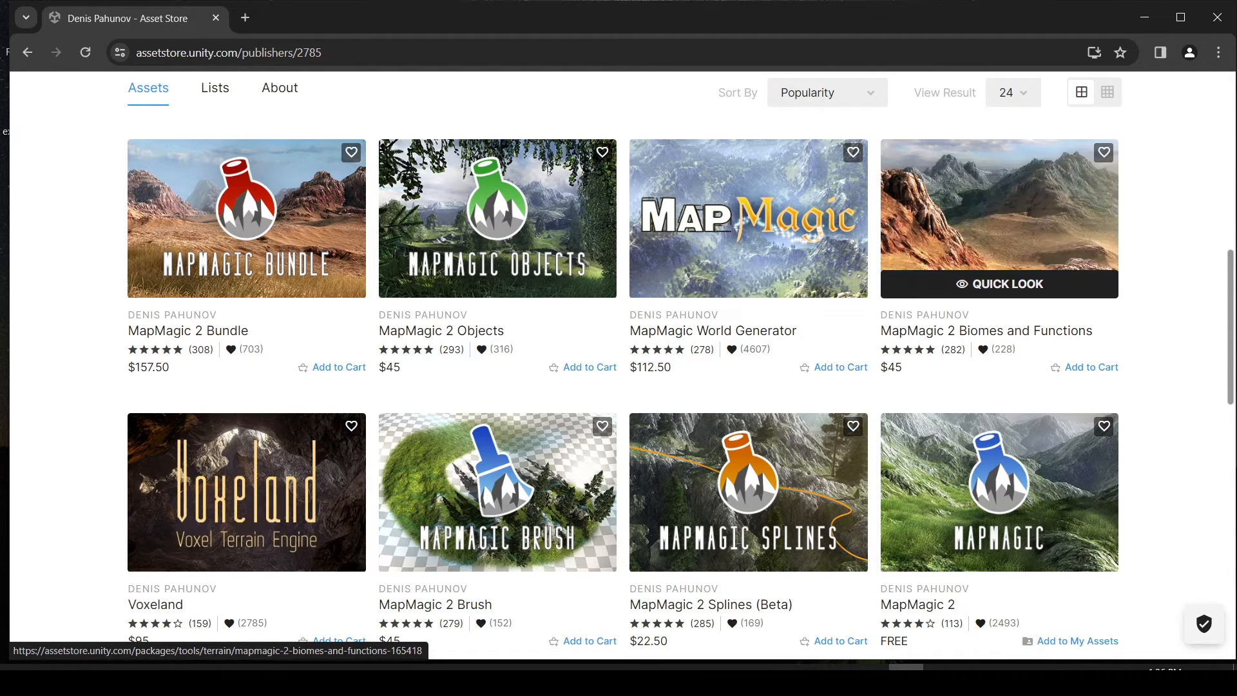
# Preview the MapMagic 2 Biomes and Functions asset, look through its gallery images and close the preview.
pyautogui.click(999, 283)
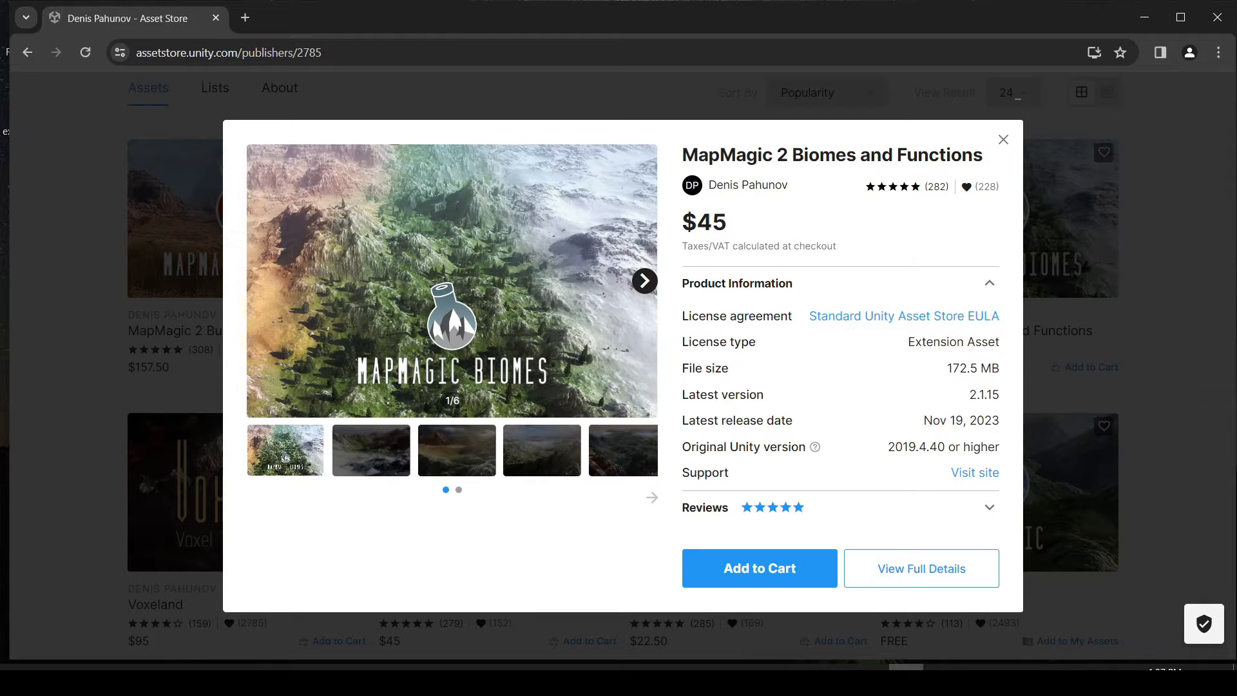
pyautogui.click(644, 281)
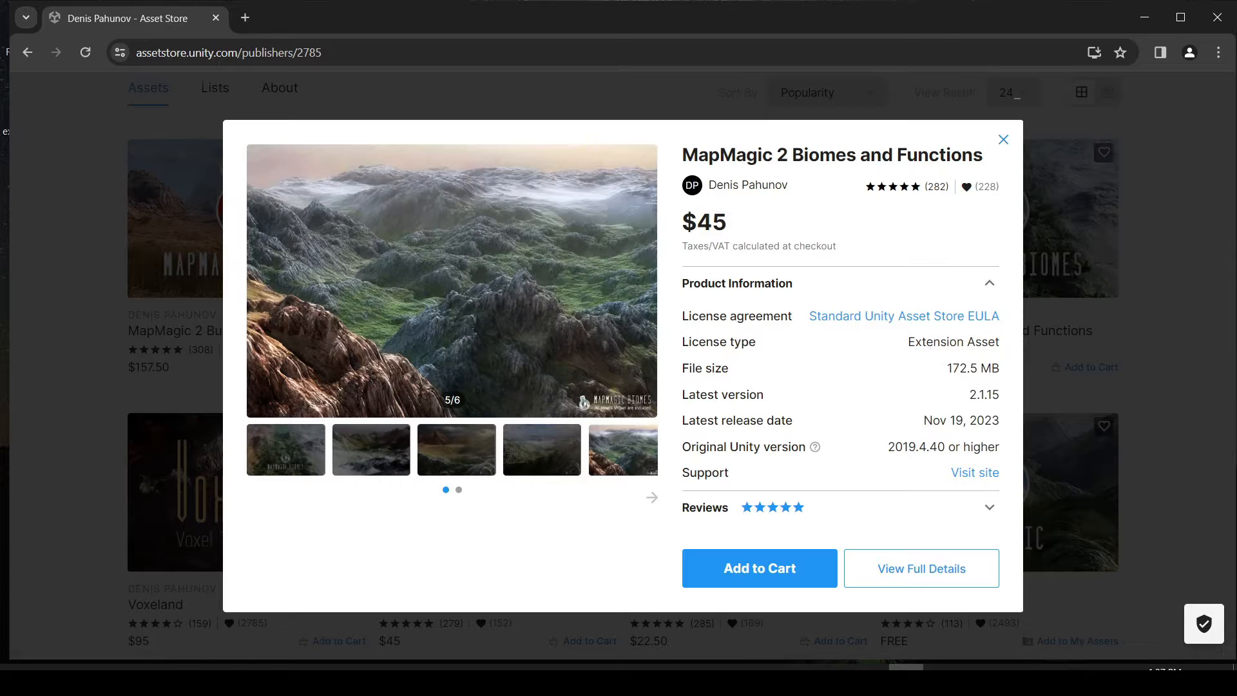
pyautogui.click(1003, 139)
# Visit the free MapMagic 2 asset page and read its overview, additional modules, supported integrations and price section.
pyautogui.scroll(-4, 747, 364)
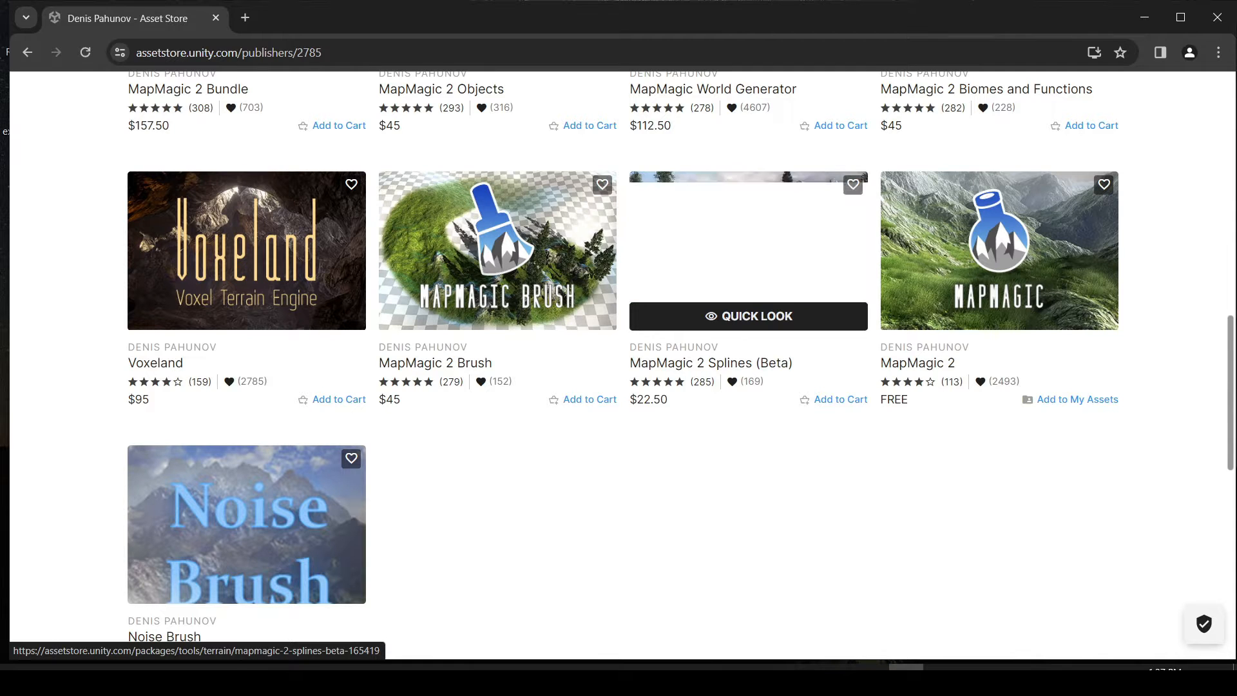
pyautogui.scroll(3, 747, 258)
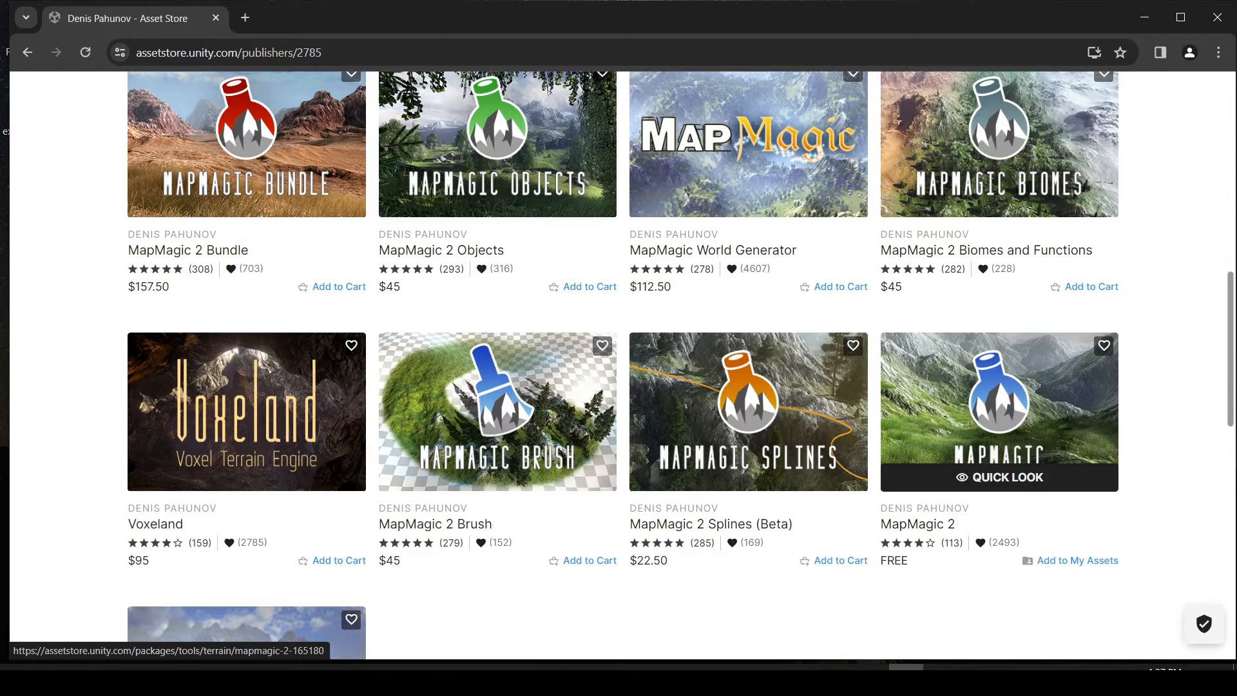
pyautogui.click(999, 405)
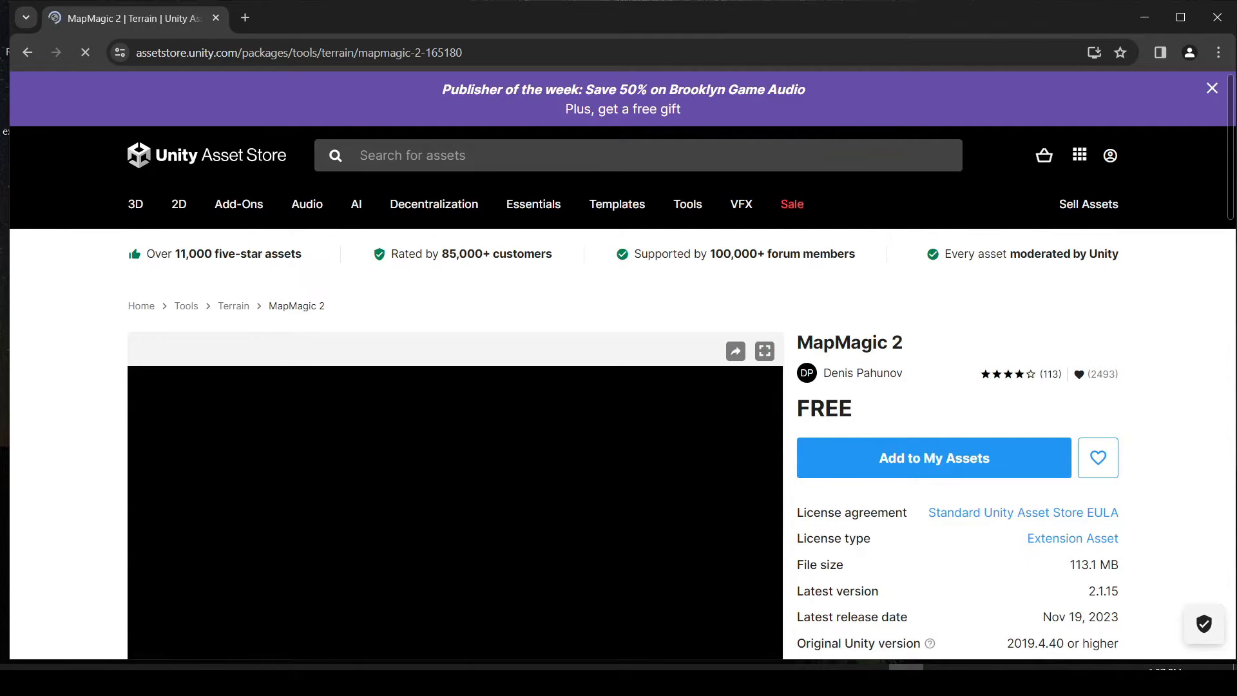
pyautogui.scroll(-3, 623, 412)
pyautogui.scroll(-8, 622, 412)
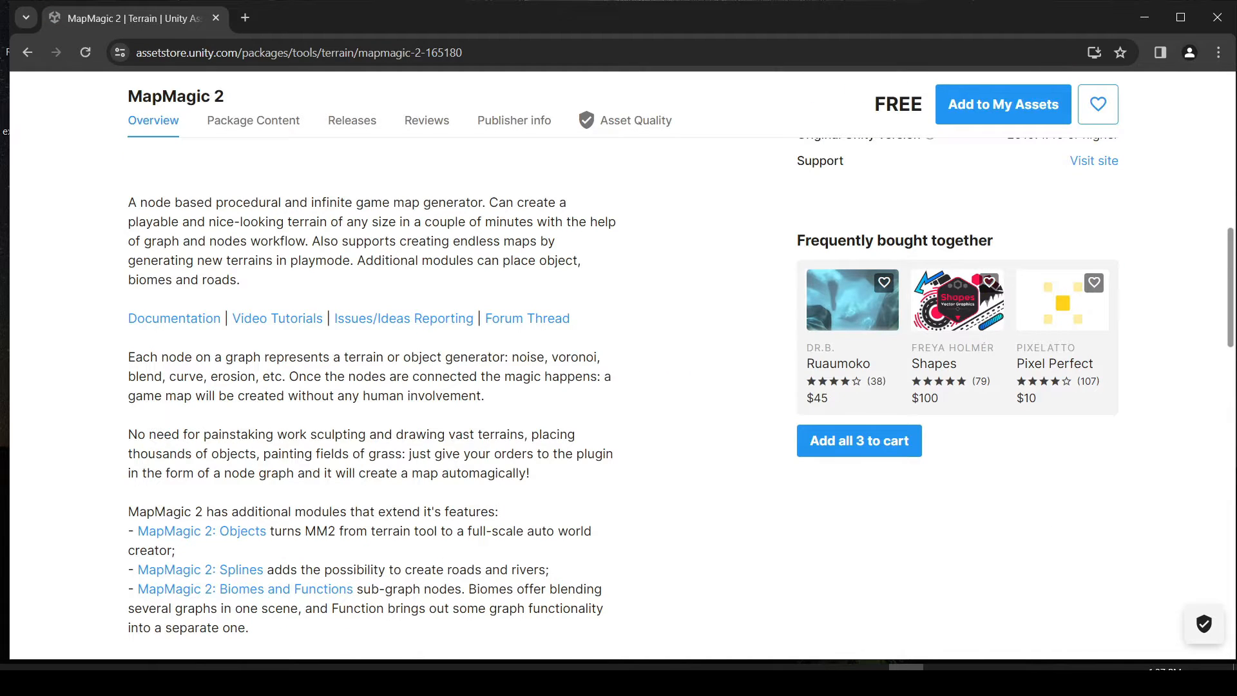
pyautogui.scroll(-5, 623, 412)
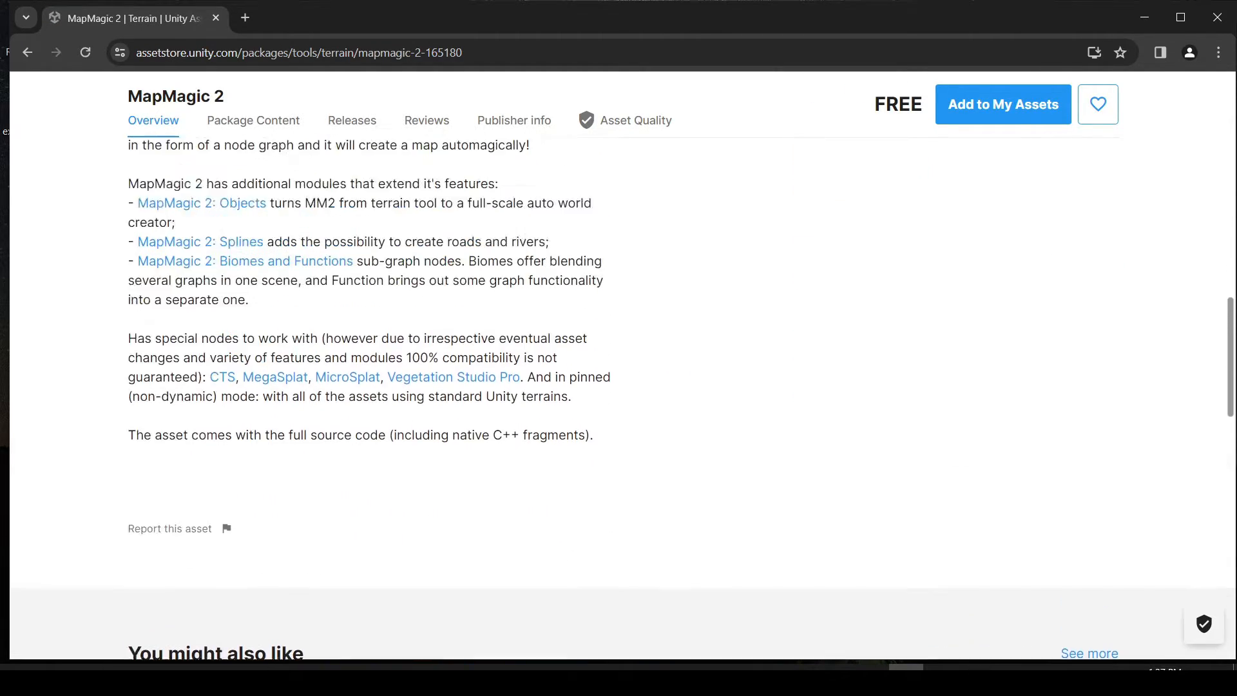
pyautogui.scroll(1, 622, 412)
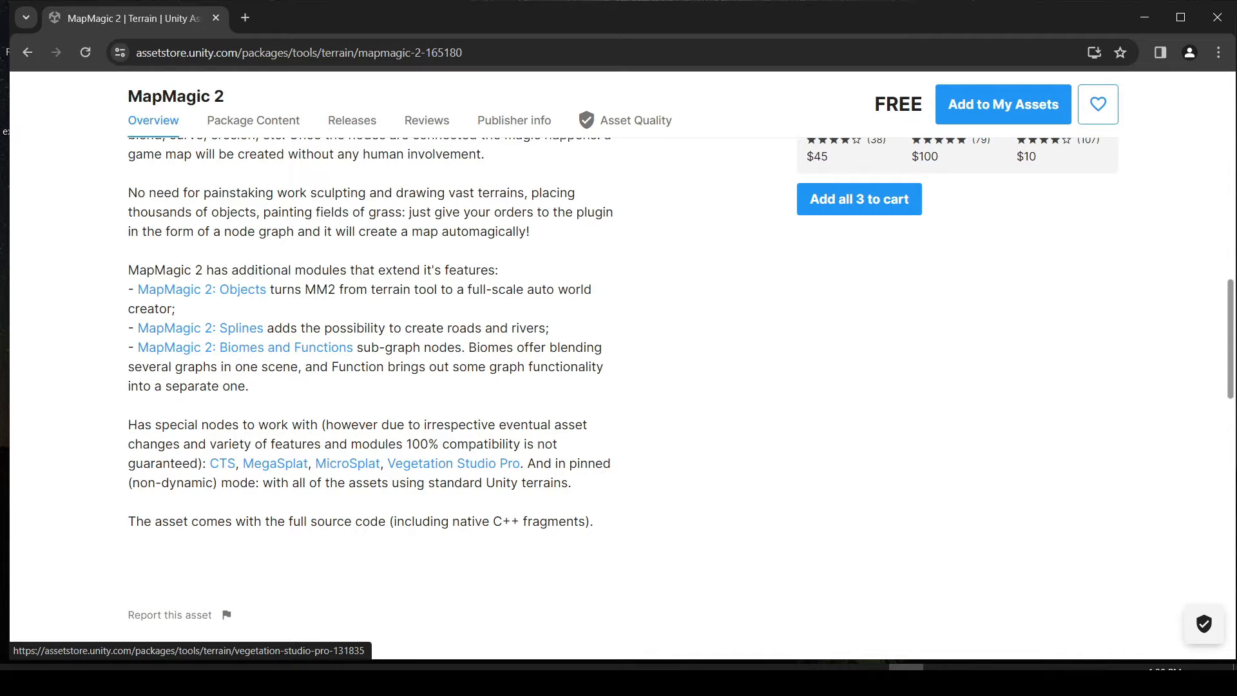
pyautogui.scroll(3, 453, 463)
pyautogui.scroll(-4, 454, 463)
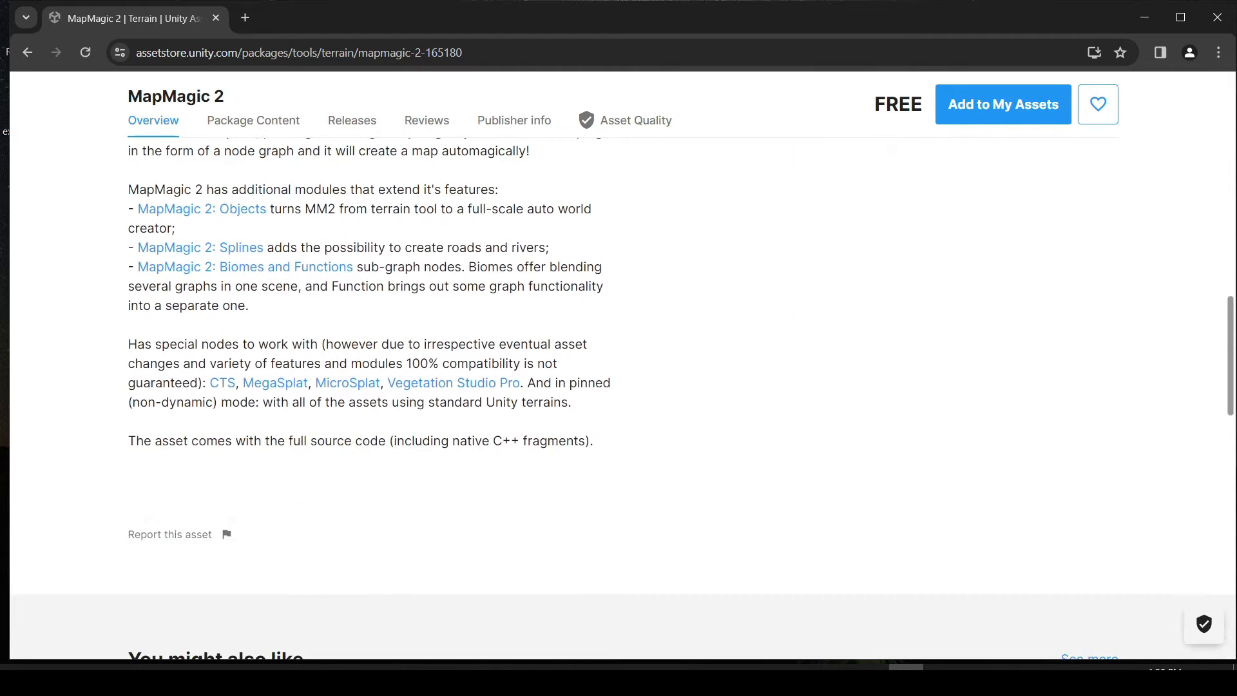
pyautogui.scroll(3, 453, 463)
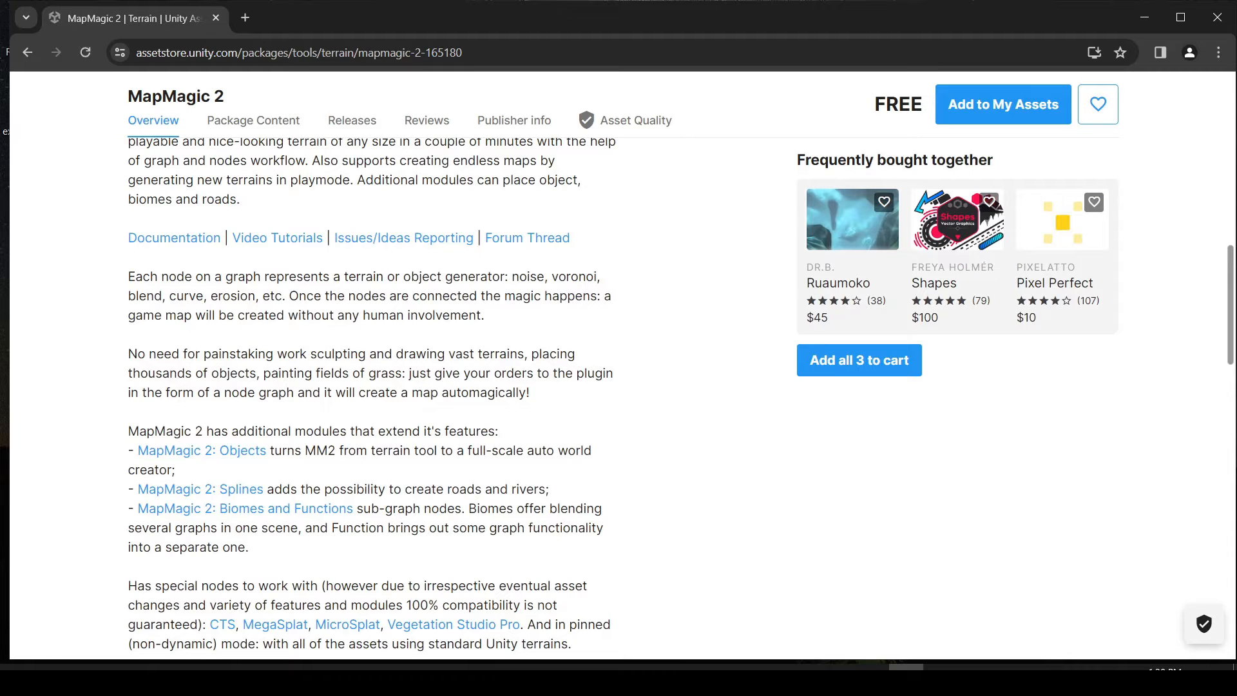
pyautogui.scroll(4, 618, 387)
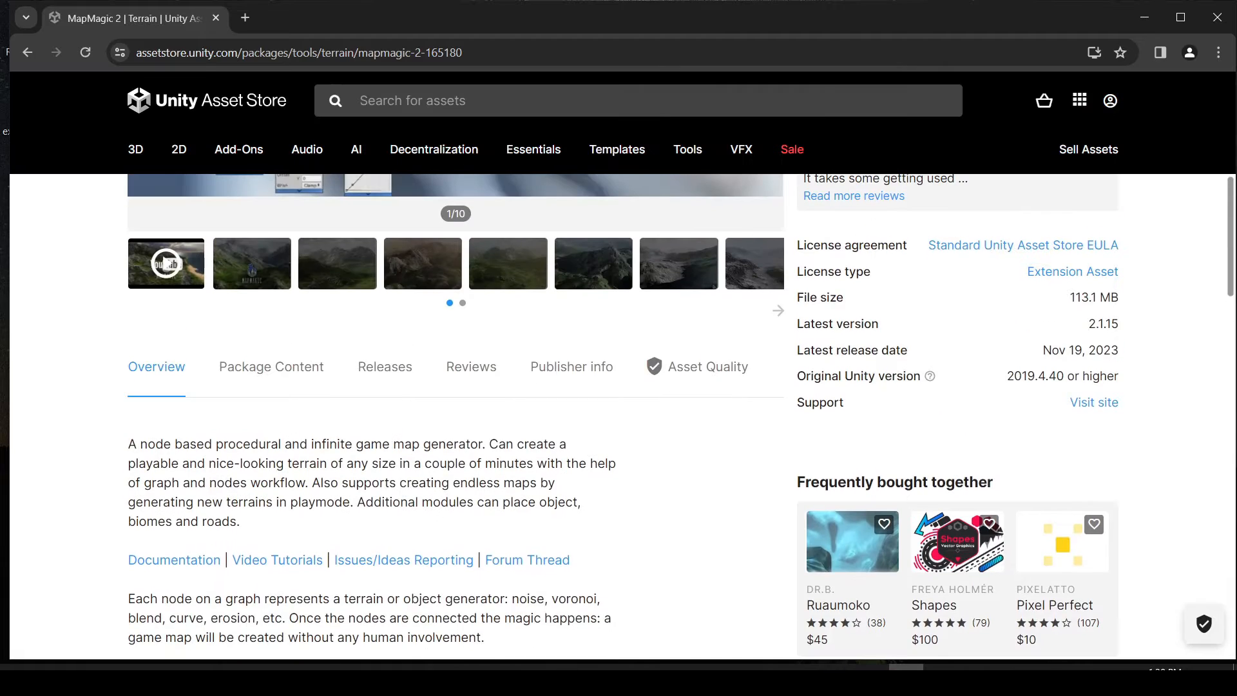
pyautogui.scroll(5, 618, 386)
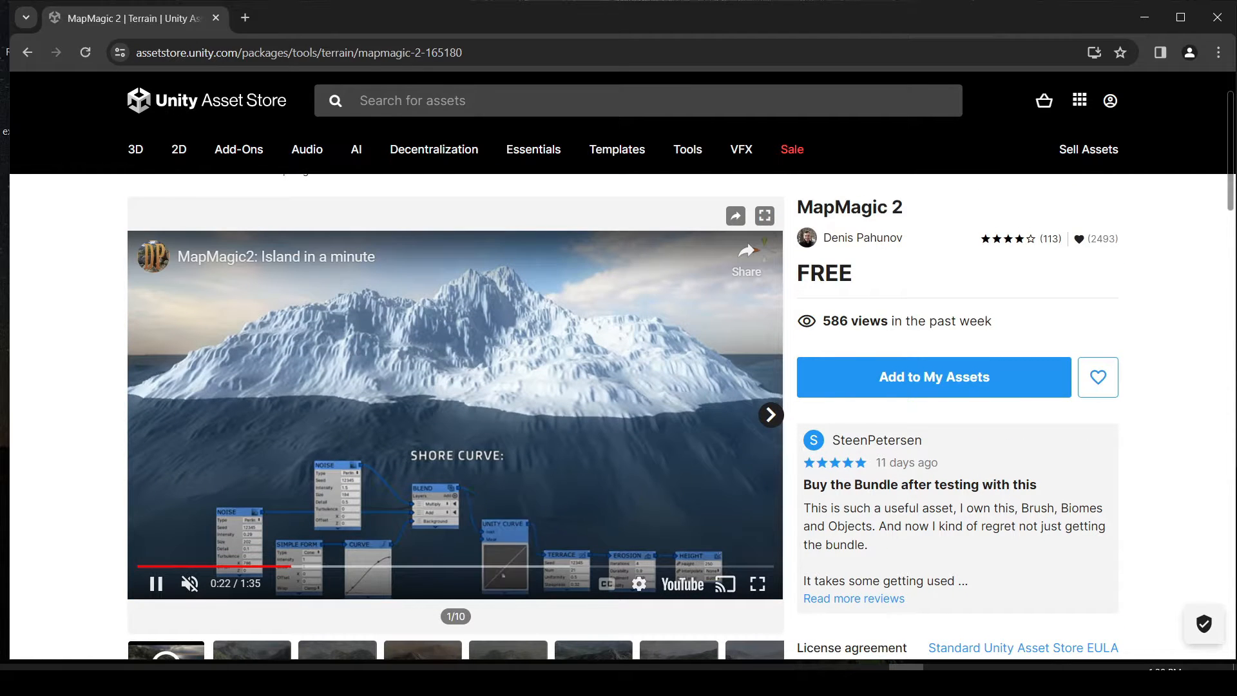
pyautogui.scroll(-1, 455, 415)
pyautogui.scroll(1, 455, 387)
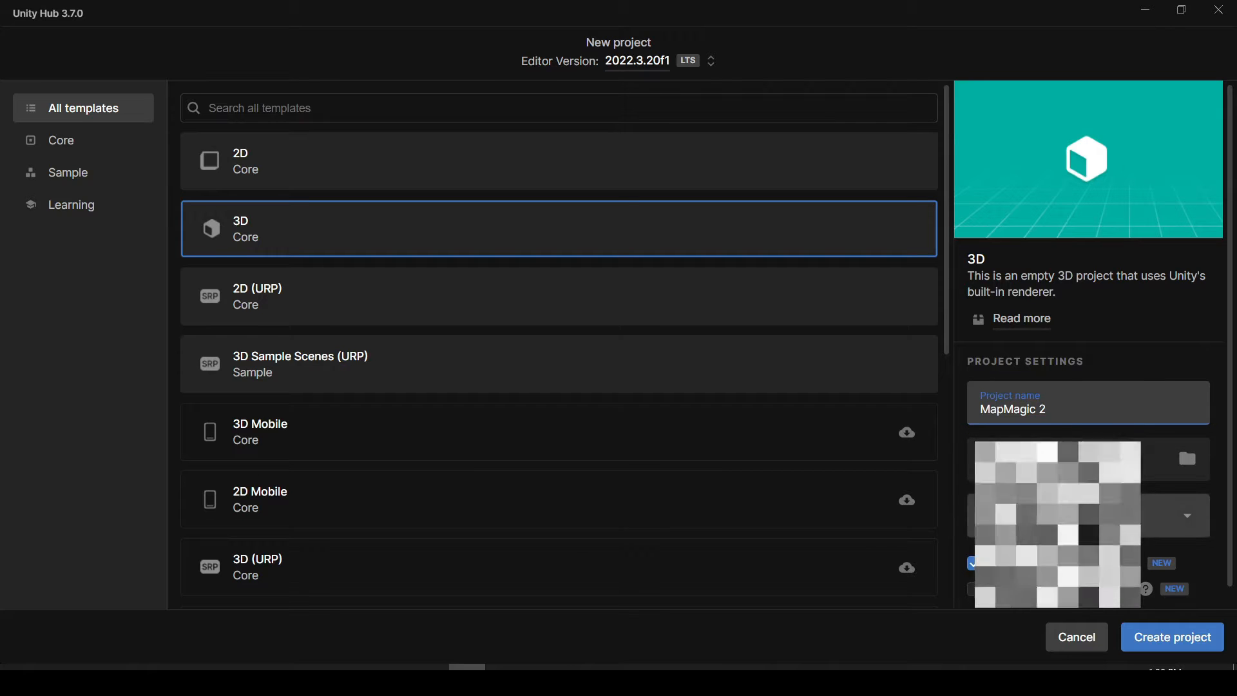
# In Unity Hub, create the 3D project MapMagic 2 with the ticked option below its settings turned off, and widen the Scene view.
pyautogui.click(973, 563)
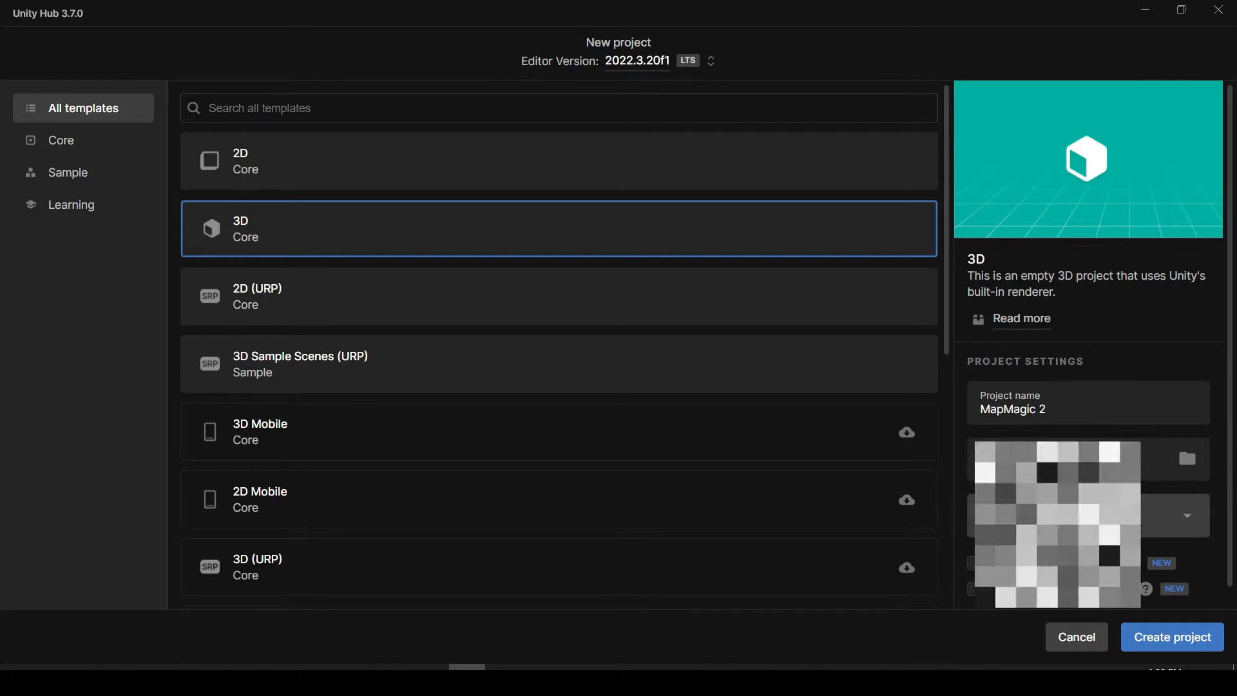
pyautogui.click(1172, 637)
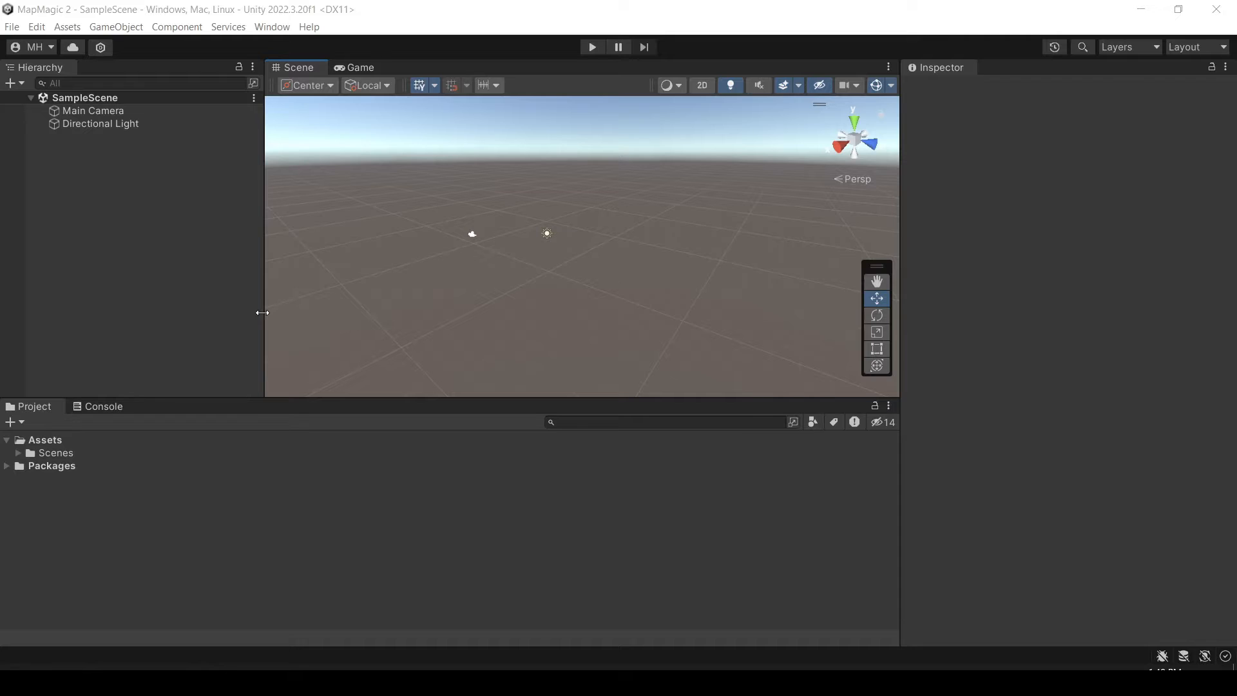
pyautogui.moveTo(261, 313); pyautogui.dragTo(221, 313)
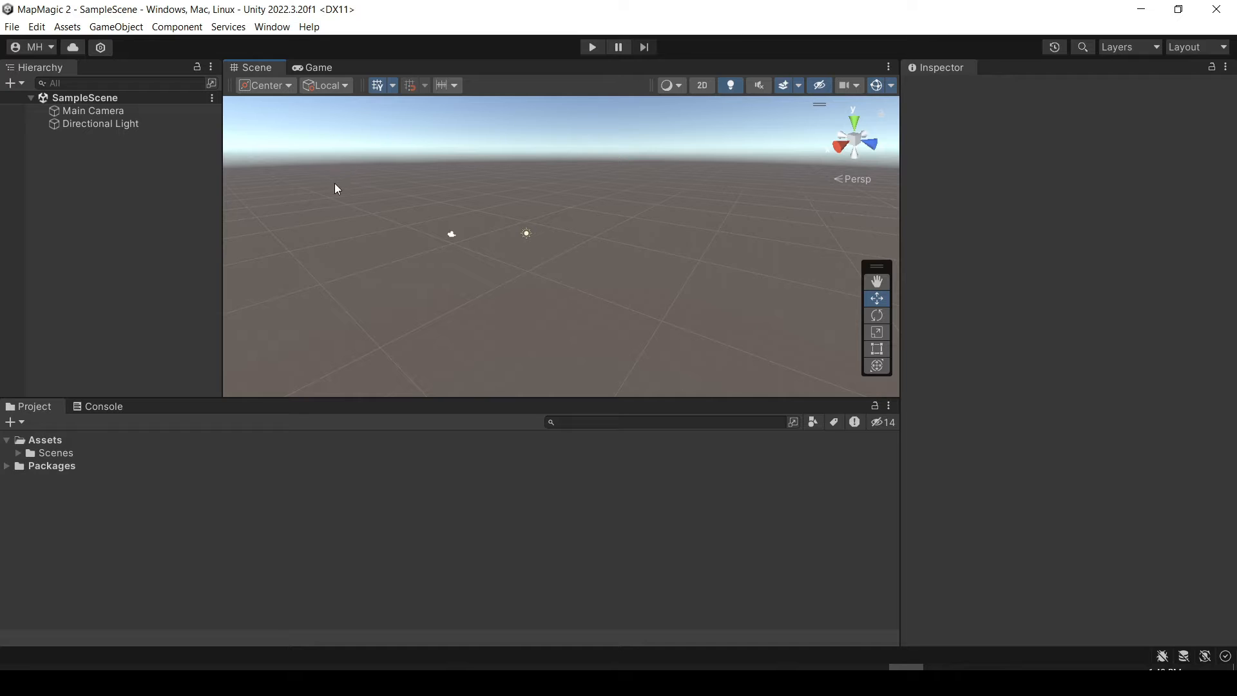
pyautogui.moveTo(338, 182); pyautogui.dragTo(470, 176, button='right')
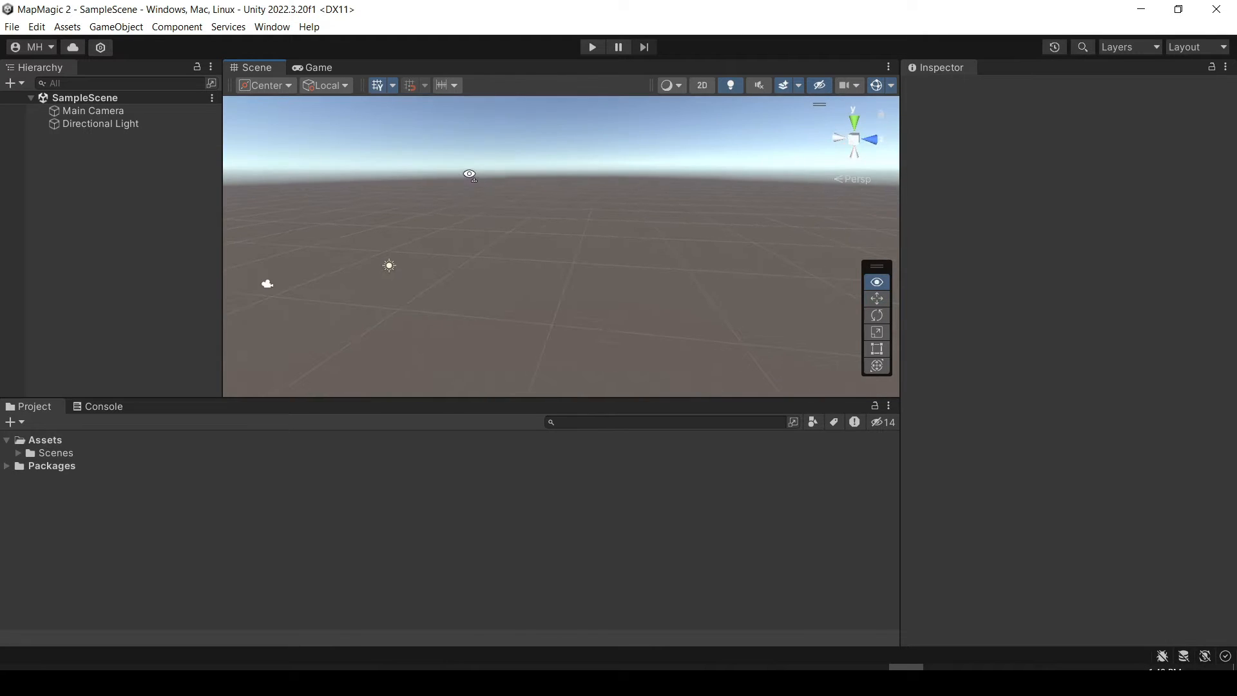
# Search My Assets in the Package Manager for mapmagic.
pyautogui.click(271, 26)
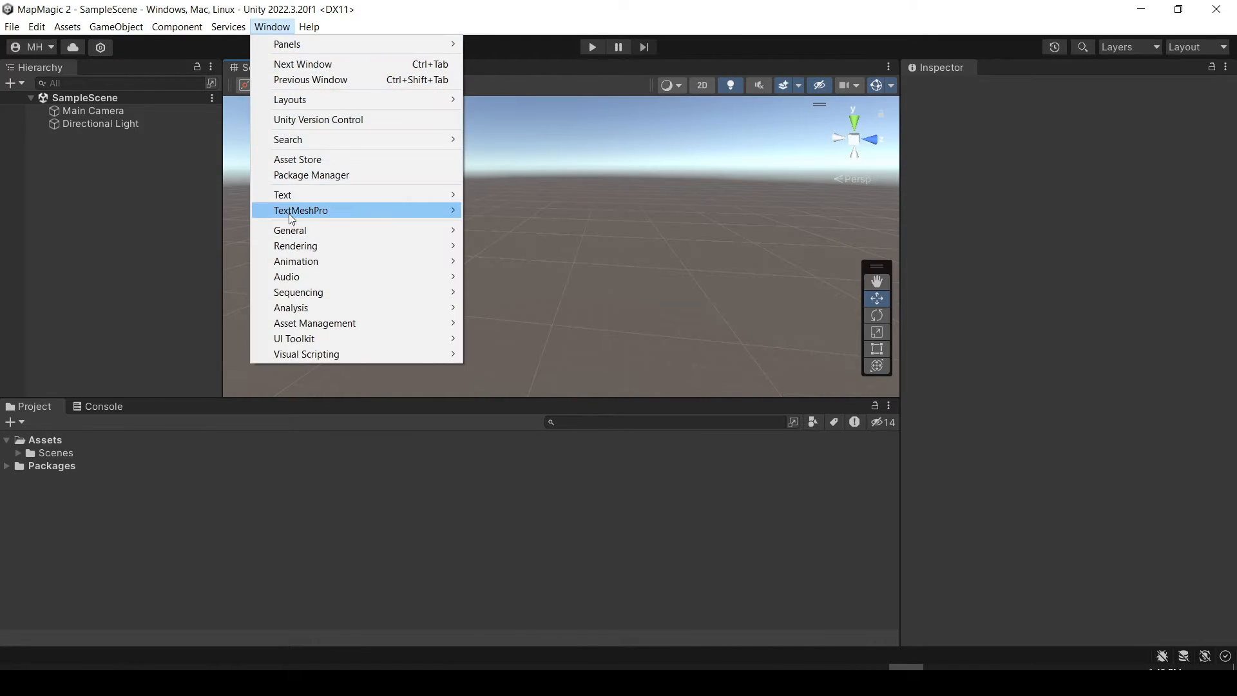
pyautogui.click(296, 179)
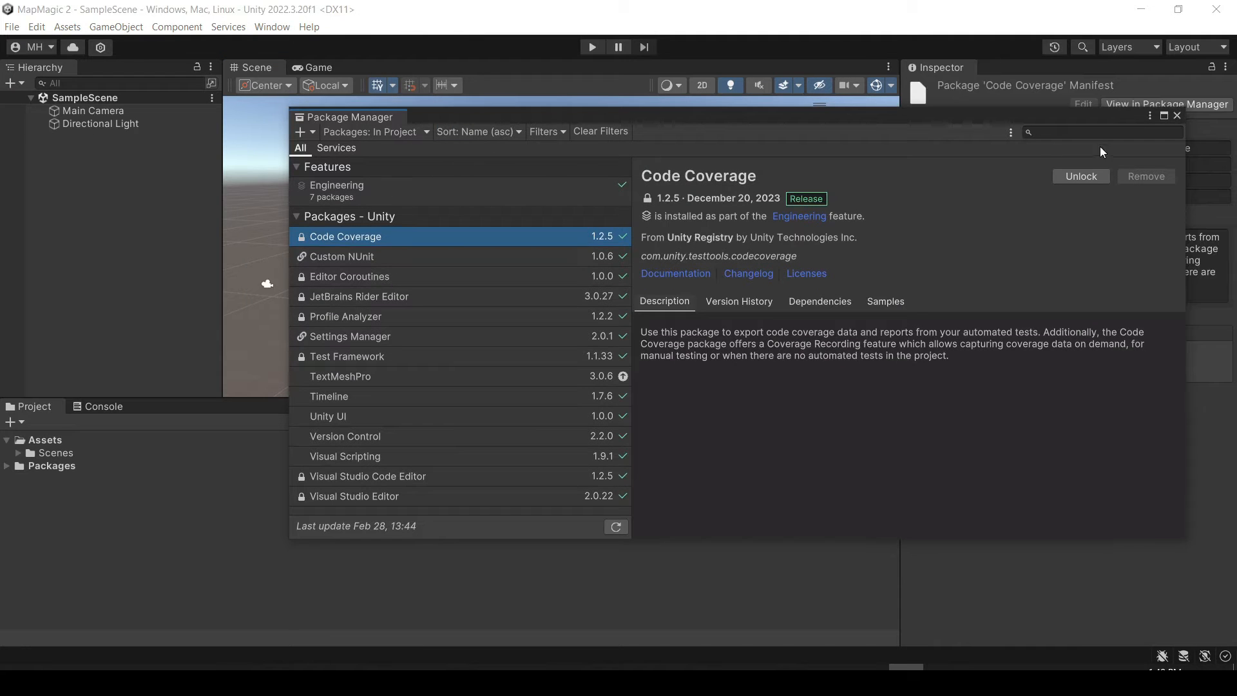
pyautogui.click(1087, 132)
pyautogui.write('mapmagic')
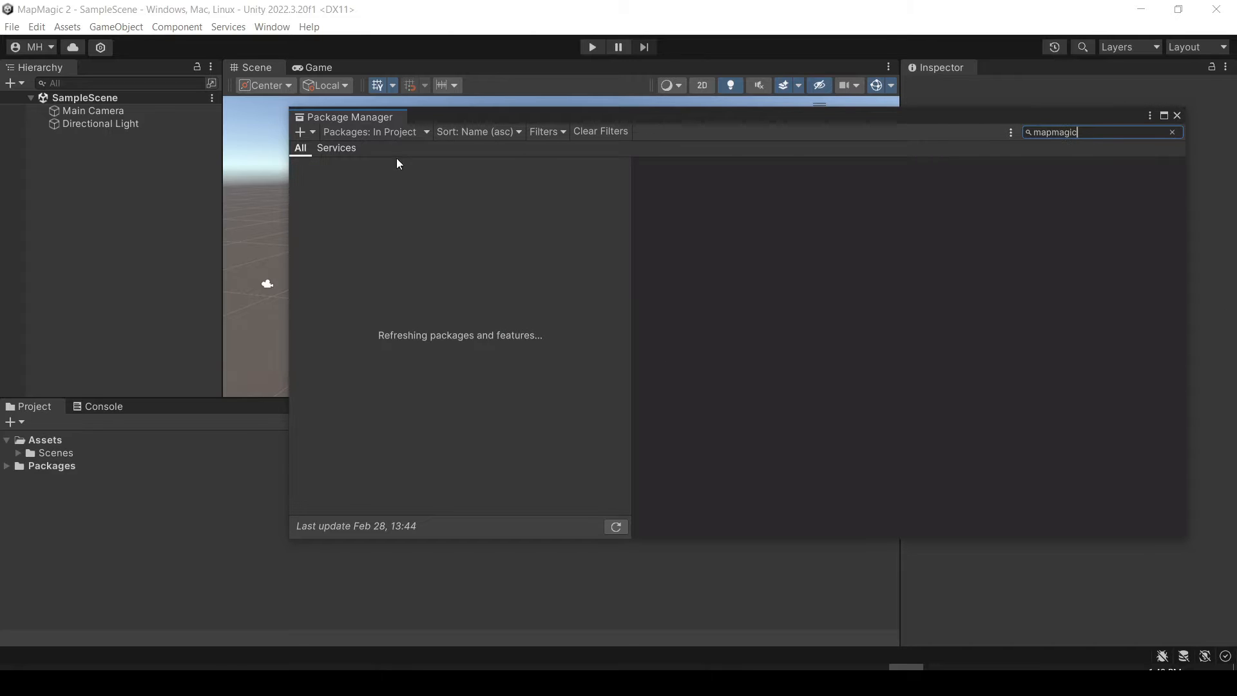
pyautogui.click(370, 131)
pyautogui.click(372, 184)
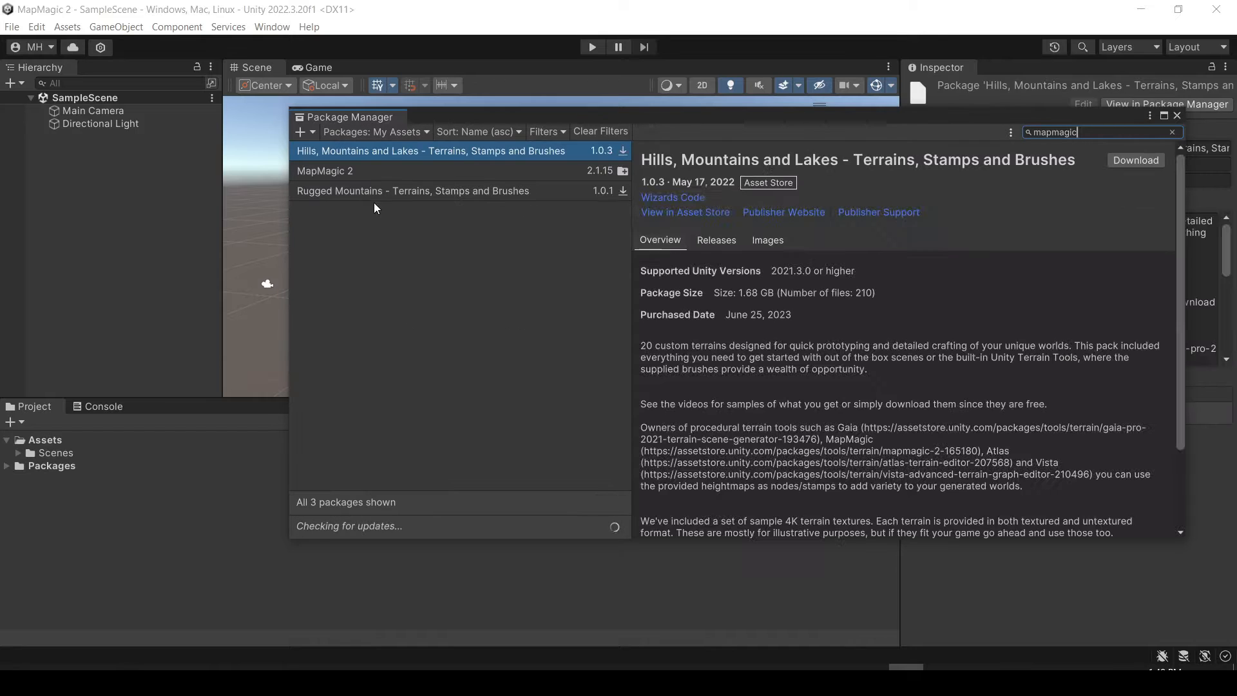
# Import the MapMagic 2 package into the project, close the Package Manager and check the contents of the MapMagic folder.
pyautogui.click(348, 173)
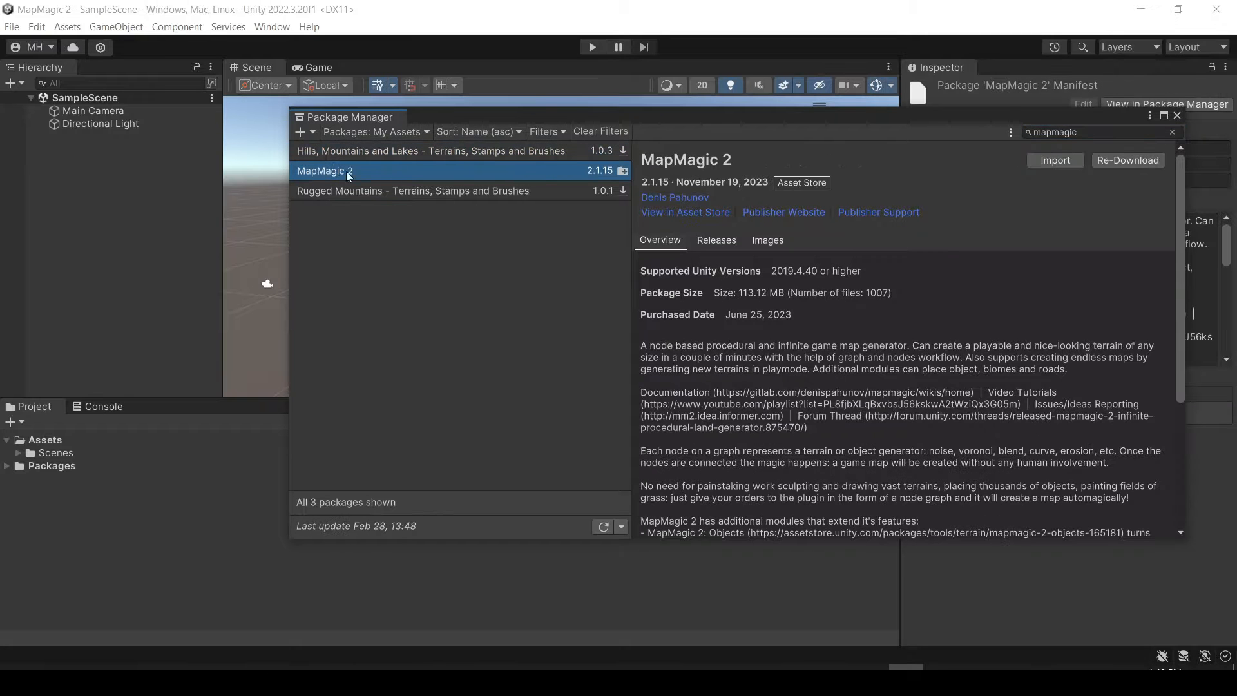
pyautogui.click(1050, 161)
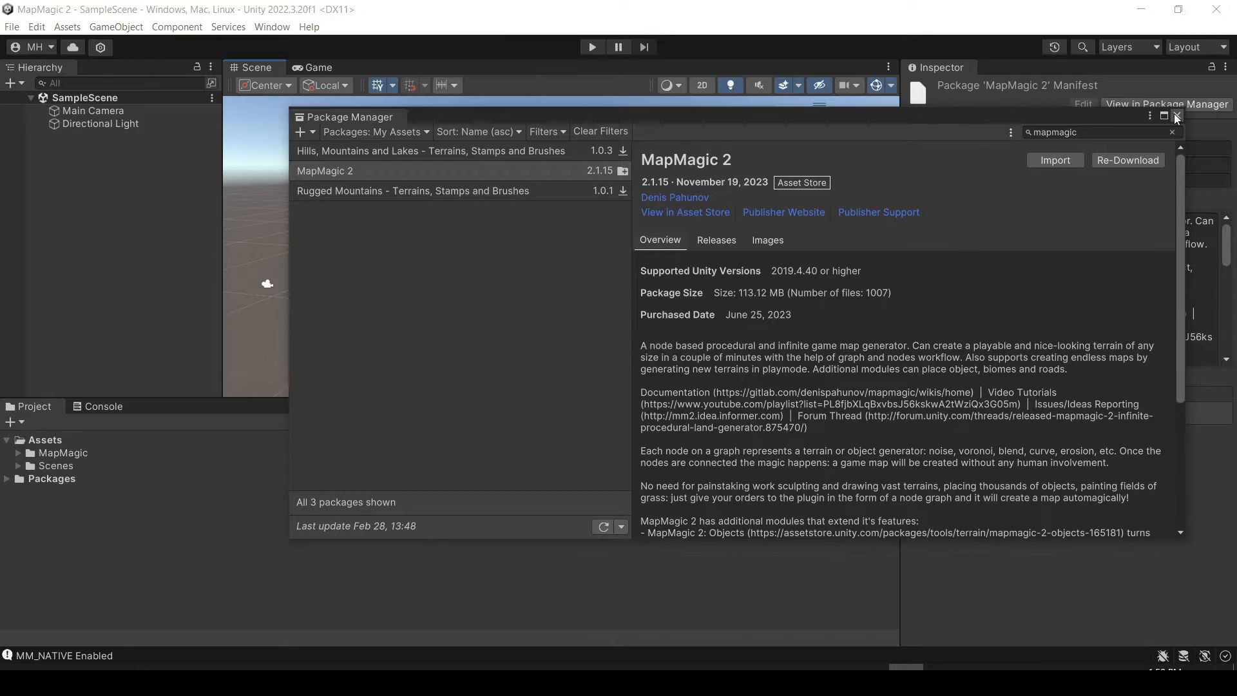
pyautogui.click(1176, 116)
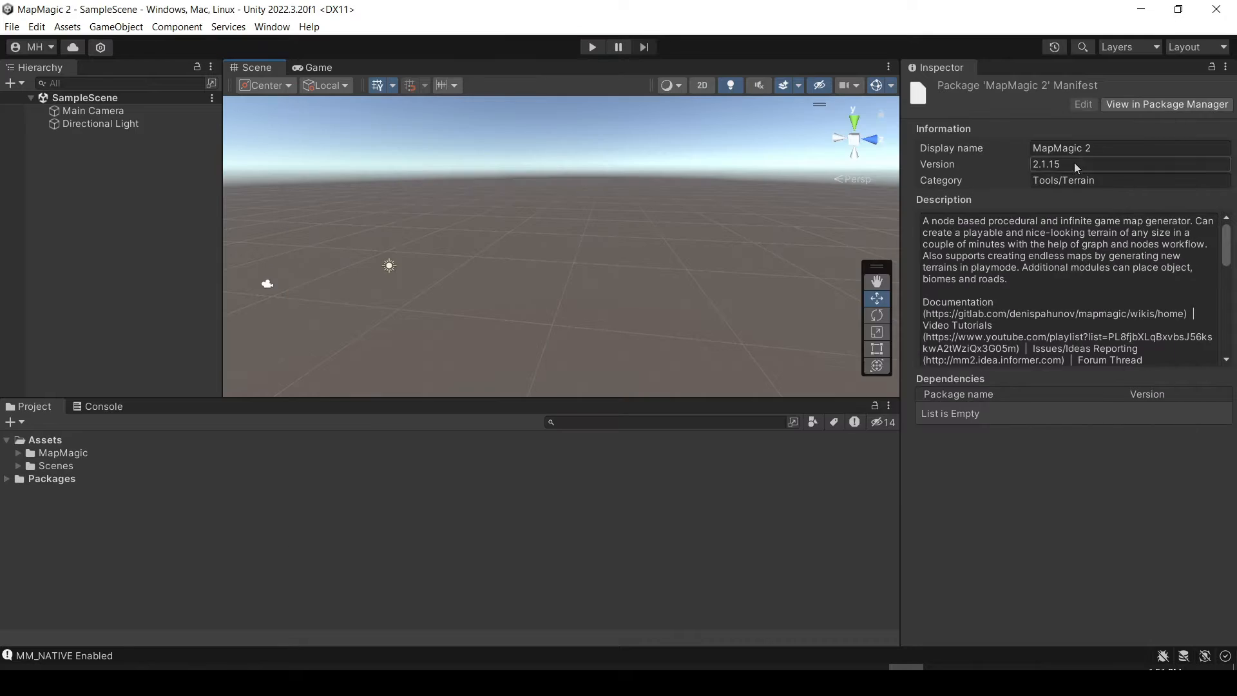
pyautogui.click(17, 454)
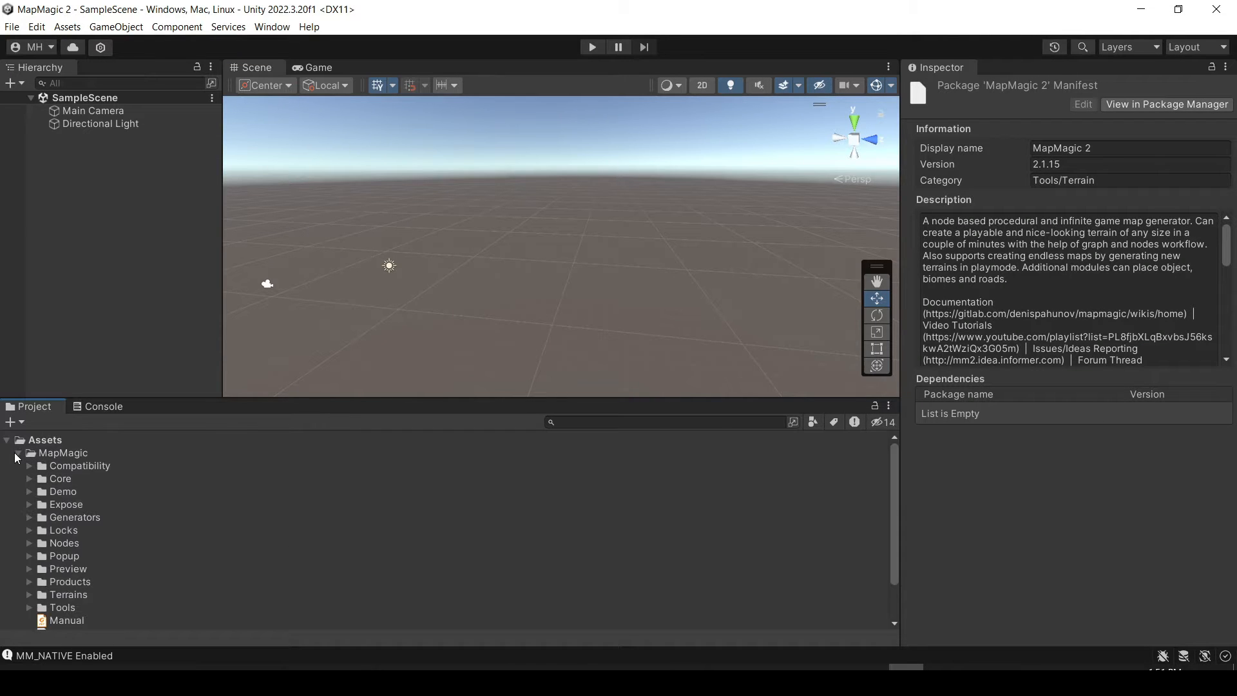
pyautogui.click(18, 453)
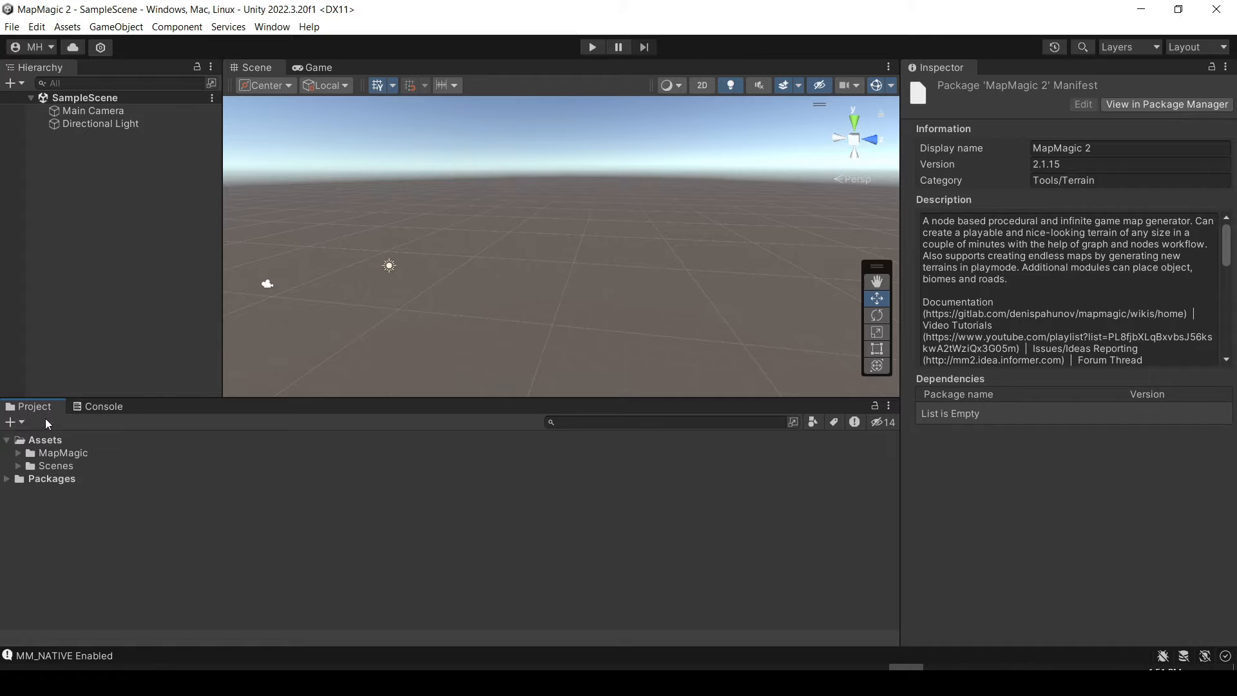
# Create a MapMagic Simple Graph asset in the Assets folder and keep its default name.
pyautogui.moveTo(412, 315); pyautogui.dragTo(338, 284, button='right')
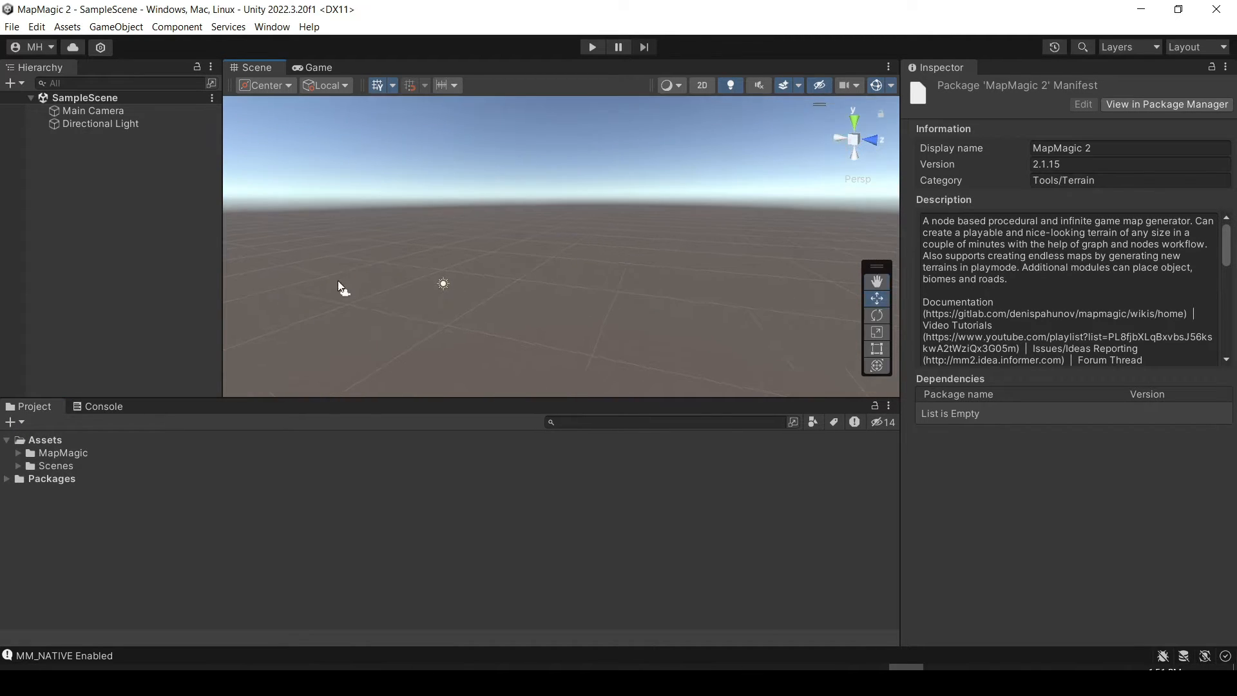
pyautogui.click(14, 422)
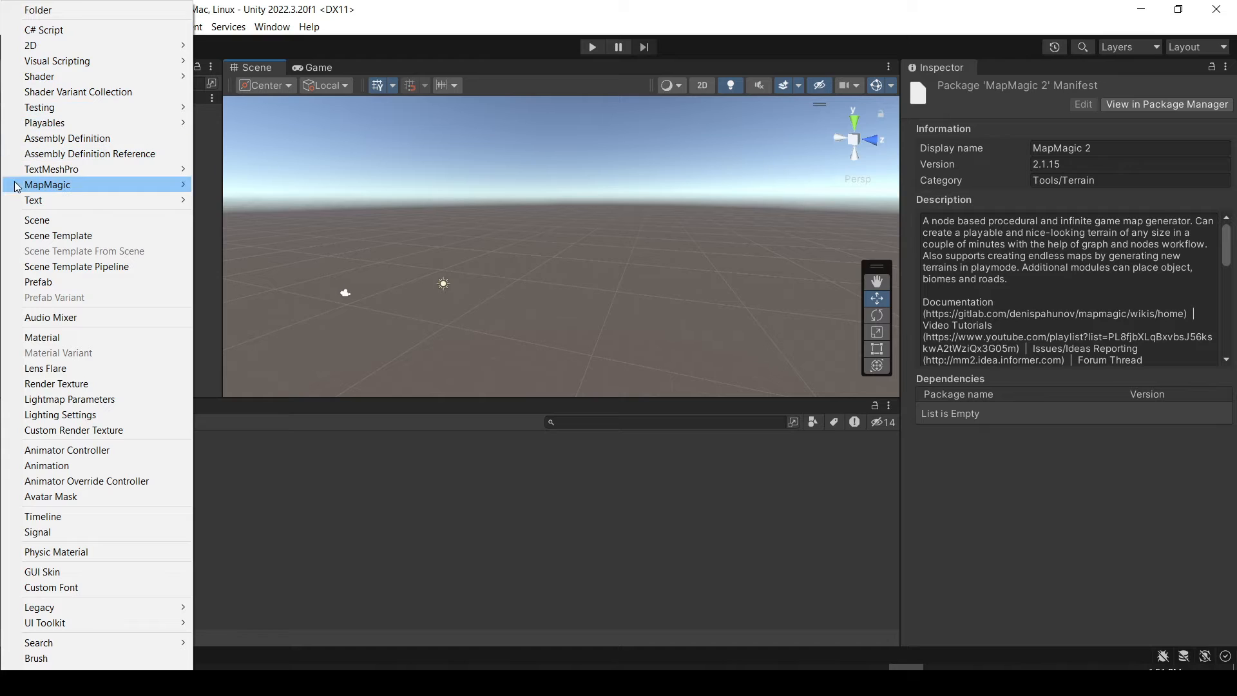
pyautogui.moveTo(19, 185)
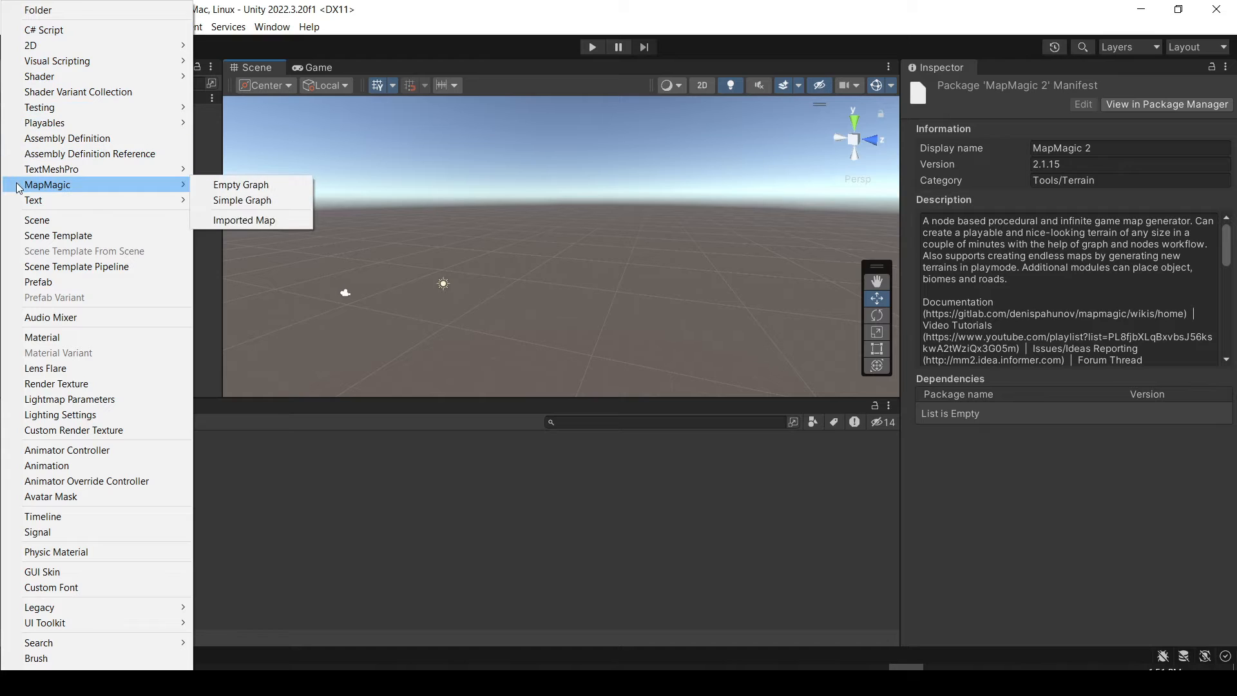
pyautogui.click(239, 201)
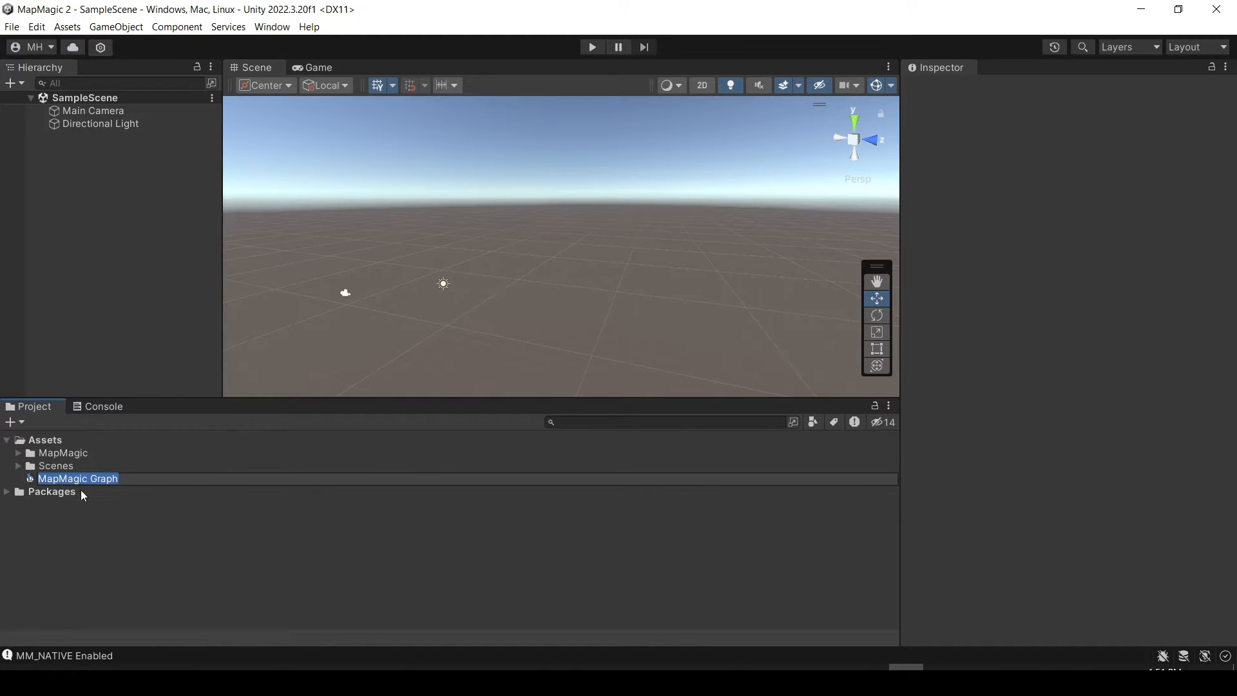
pyautogui.click(55, 490)
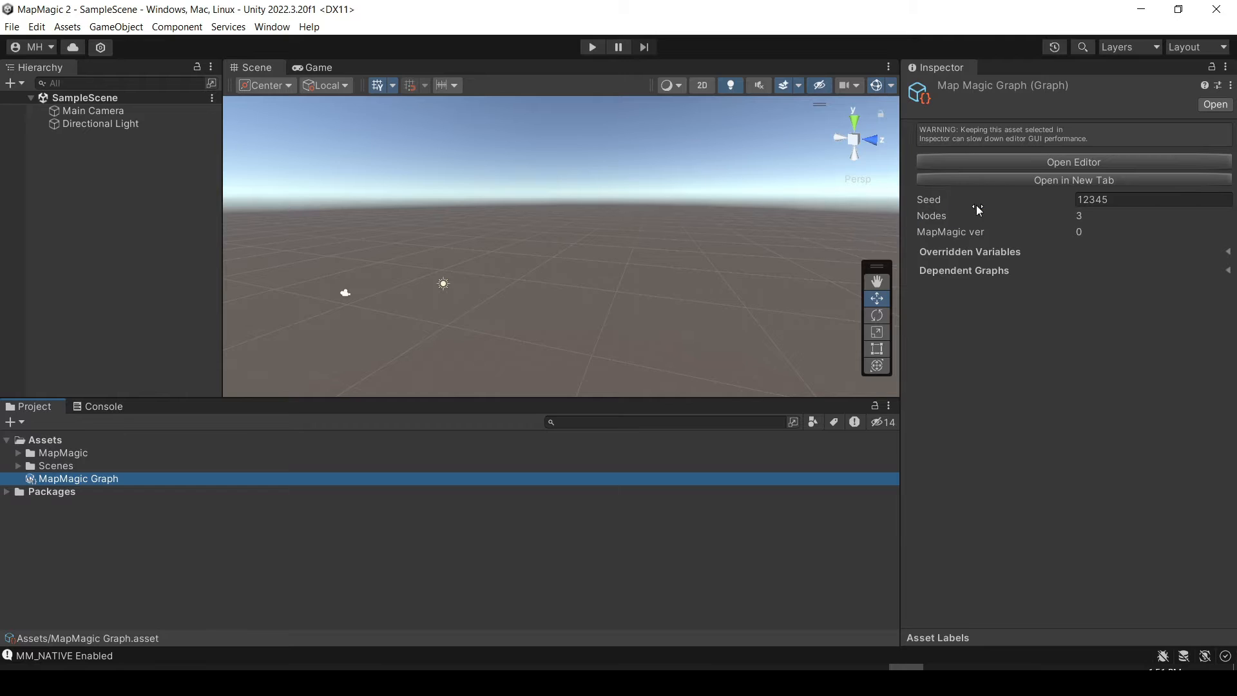
# Open the new graph in its editor, dock it beside the Console and make the docked area taller.
pyautogui.click(1025, 161)
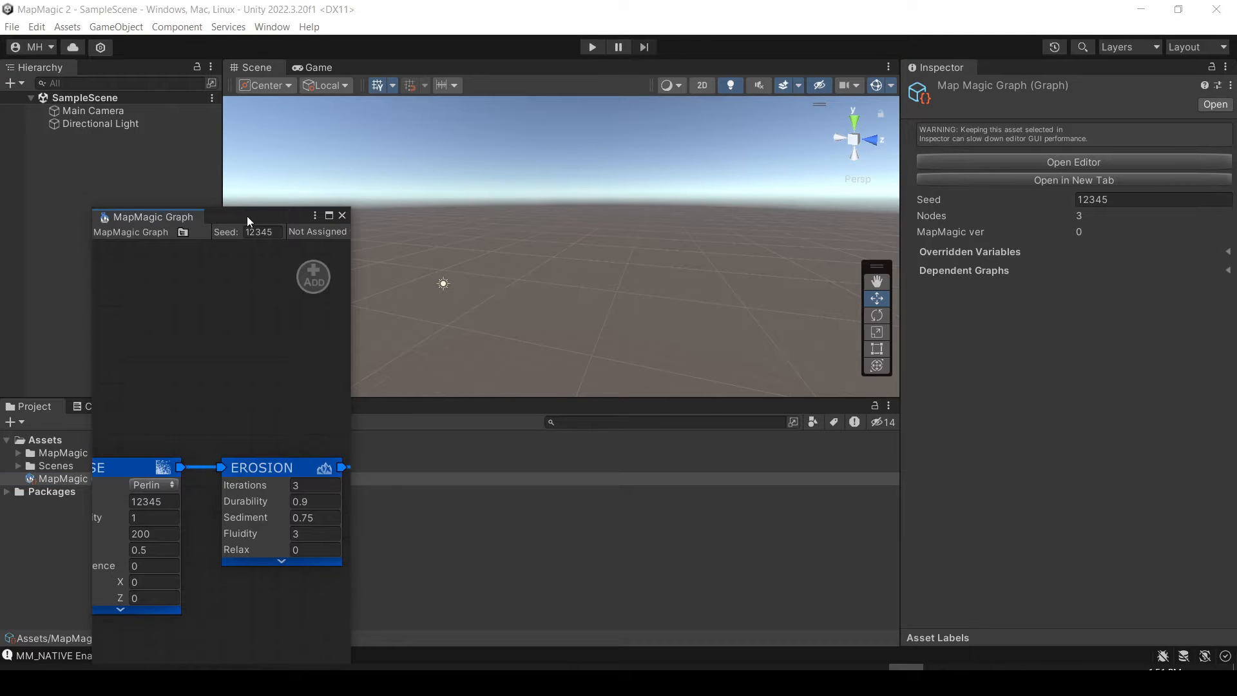
pyautogui.moveTo(247, 221); pyautogui.dragTo(161, 409)
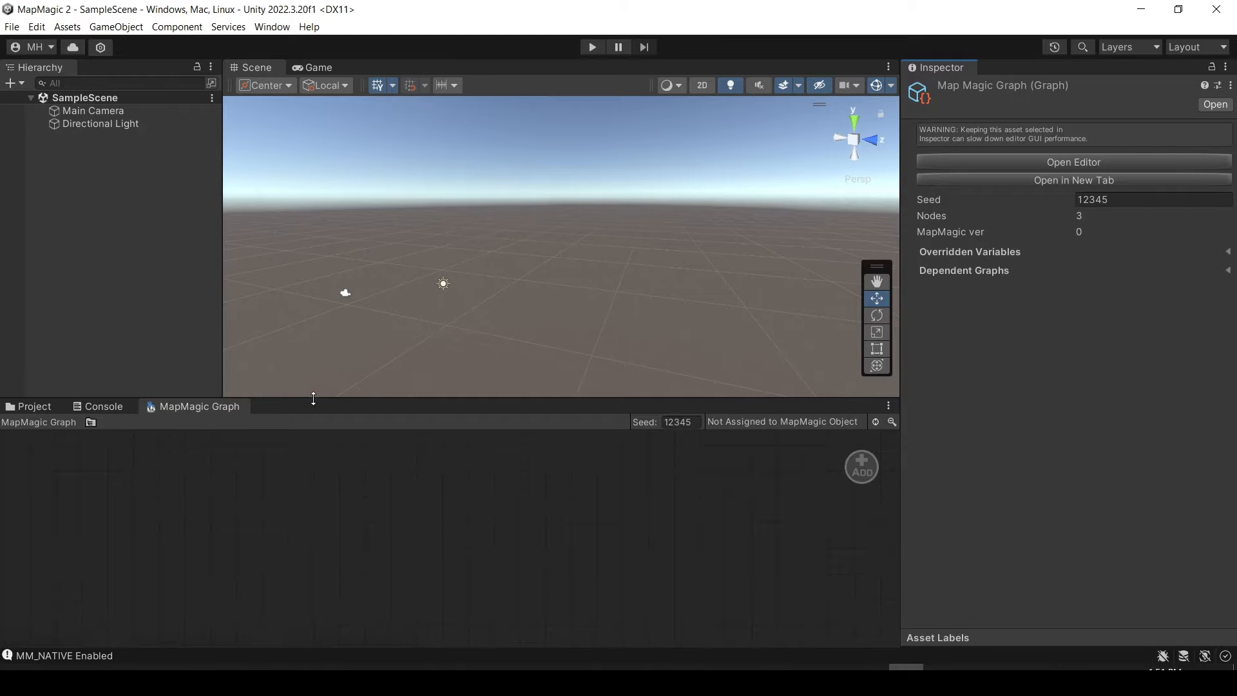
pyautogui.moveTo(312, 398); pyautogui.dragTo(336, 360)
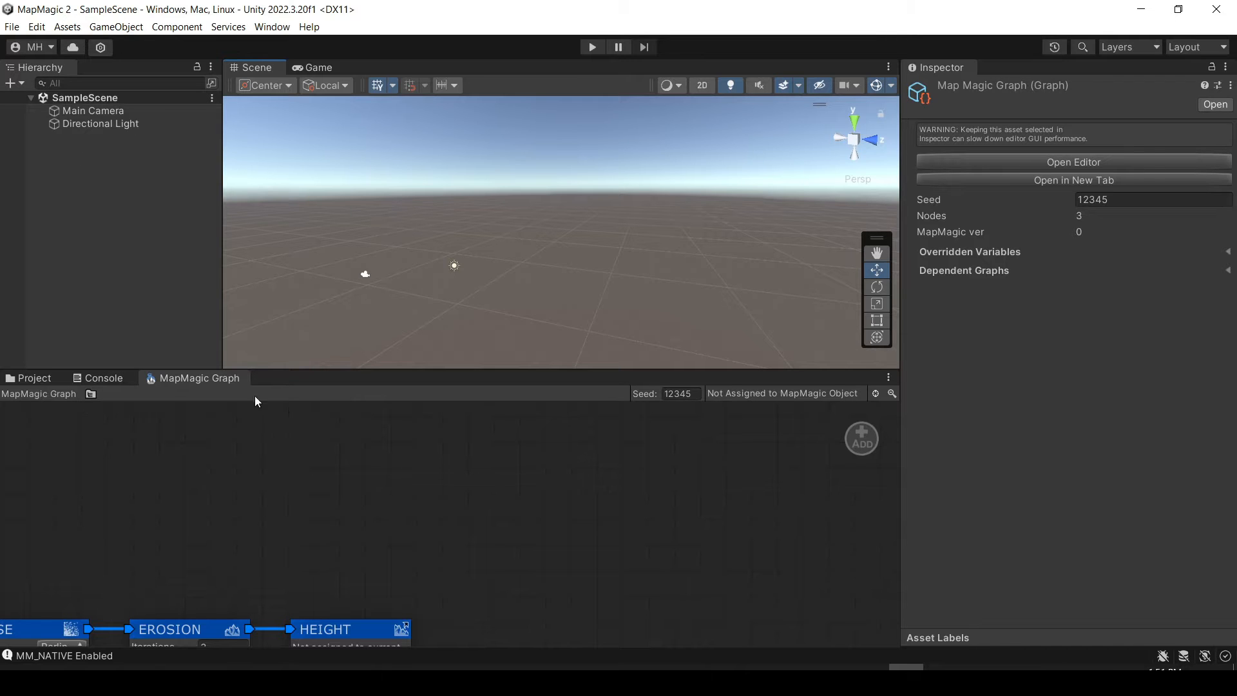
# Dock the Hierarchy below the Inspector and shrink it to give the Inspector more room.
pyautogui.moveTo(26, 73); pyautogui.dragTo(1049, 635)
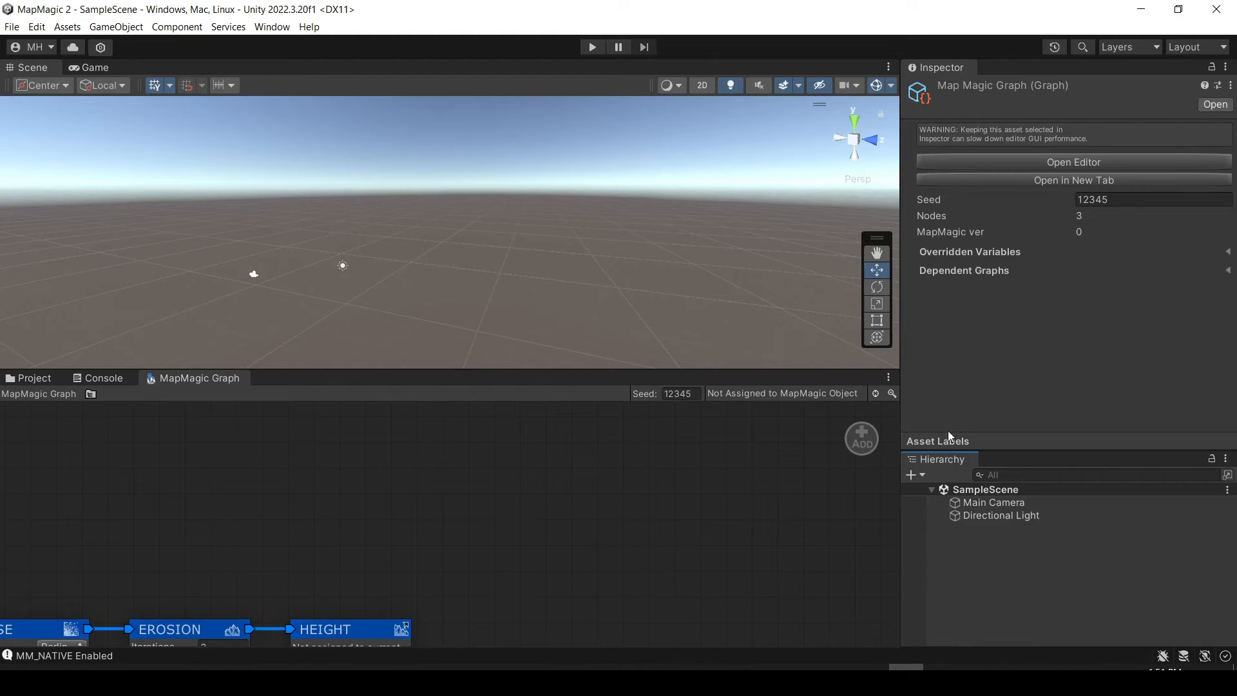
pyautogui.click(980, 436)
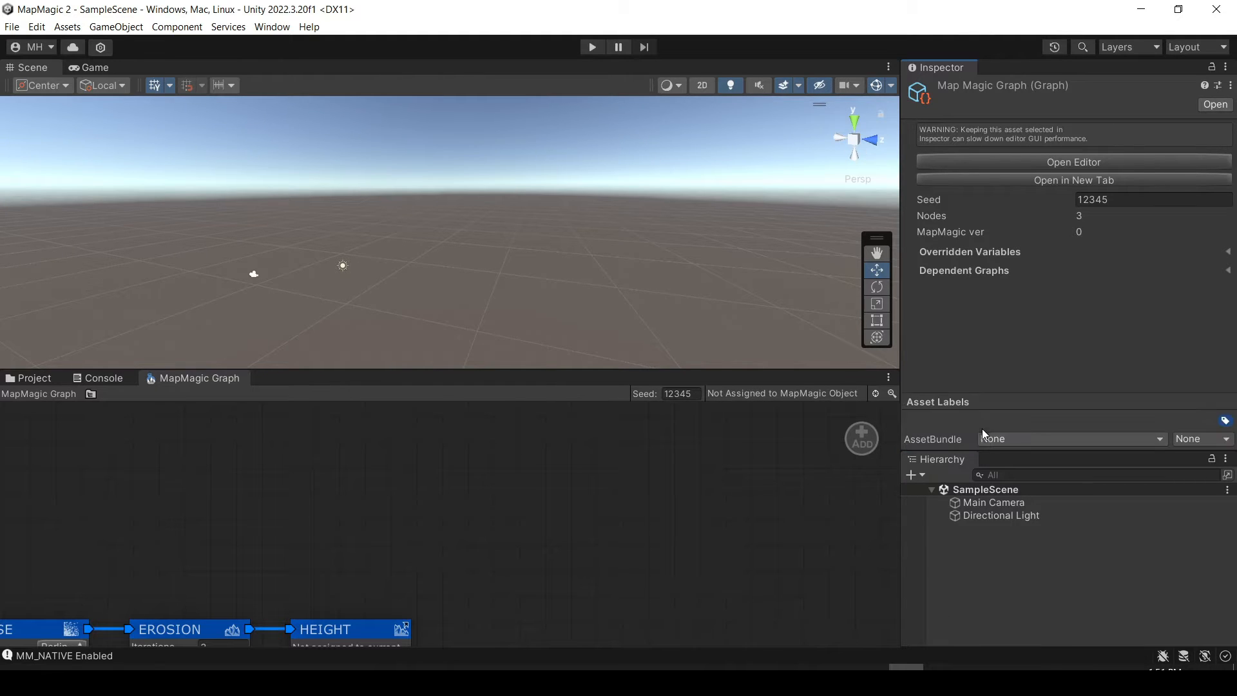
pyautogui.moveTo(984, 449); pyautogui.dragTo(984, 530)
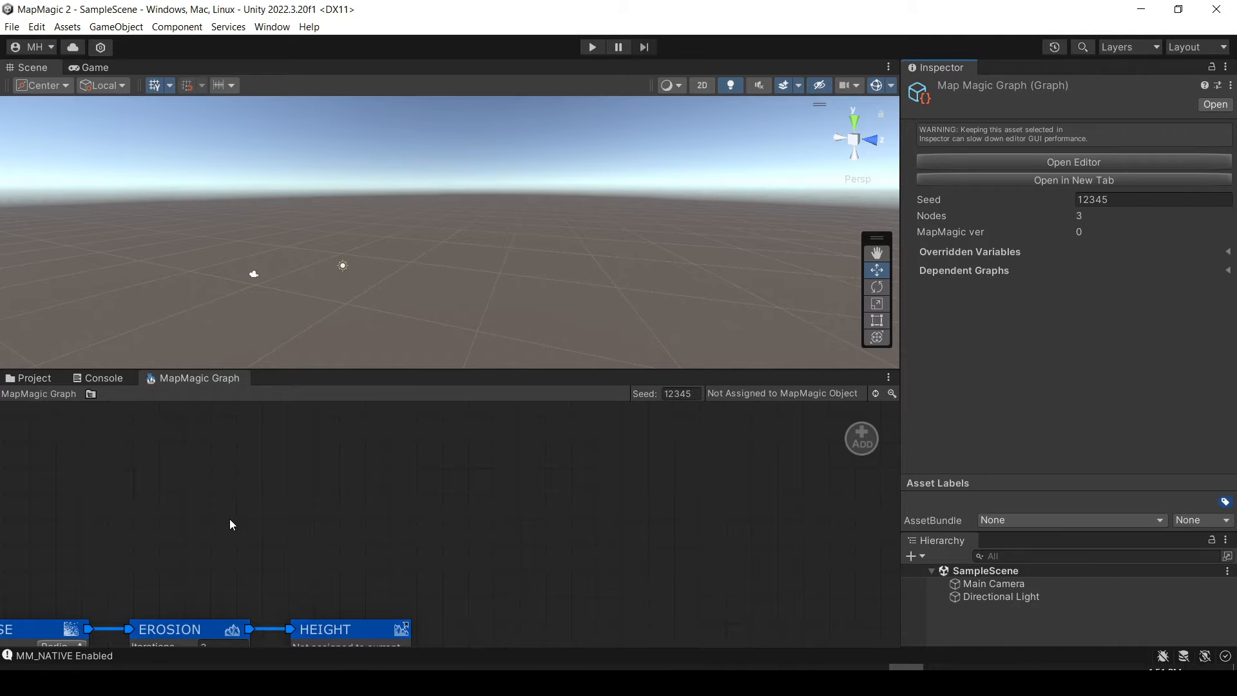
# Examine the connected Noise, Erosion and Height nodes of the graph and the still empty scene.
pyautogui.scroll(-2, 355, 476)
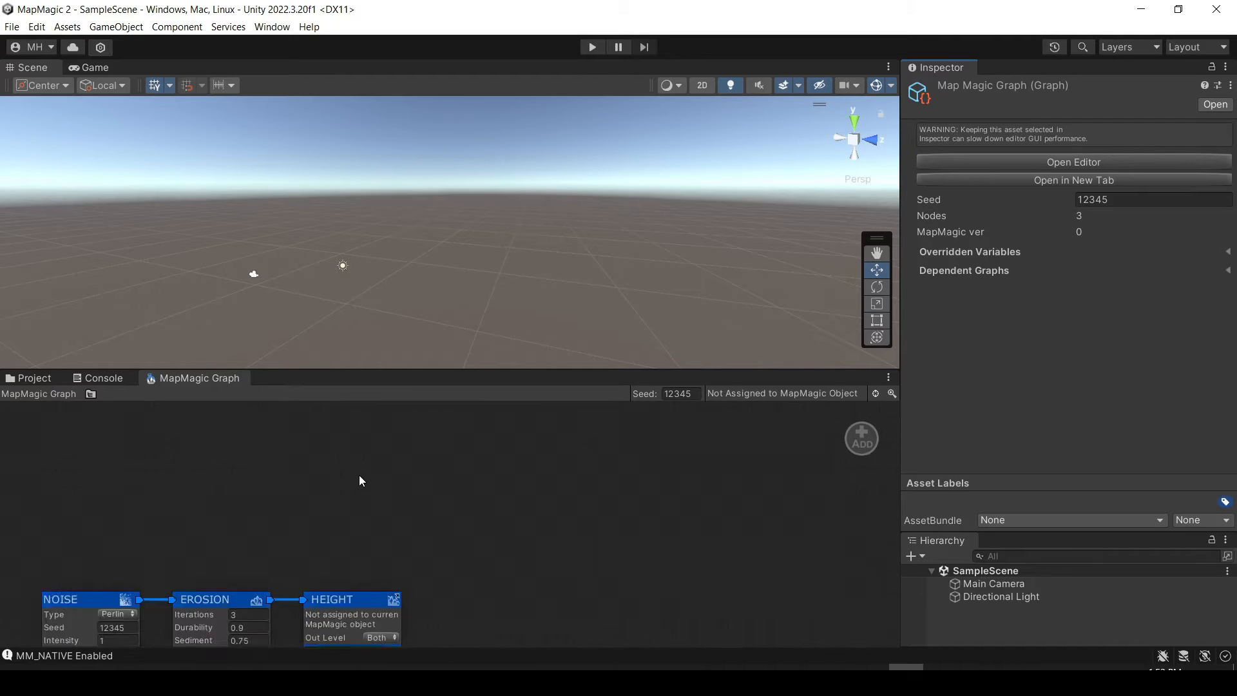
pyautogui.scroll(-2, 359, 479)
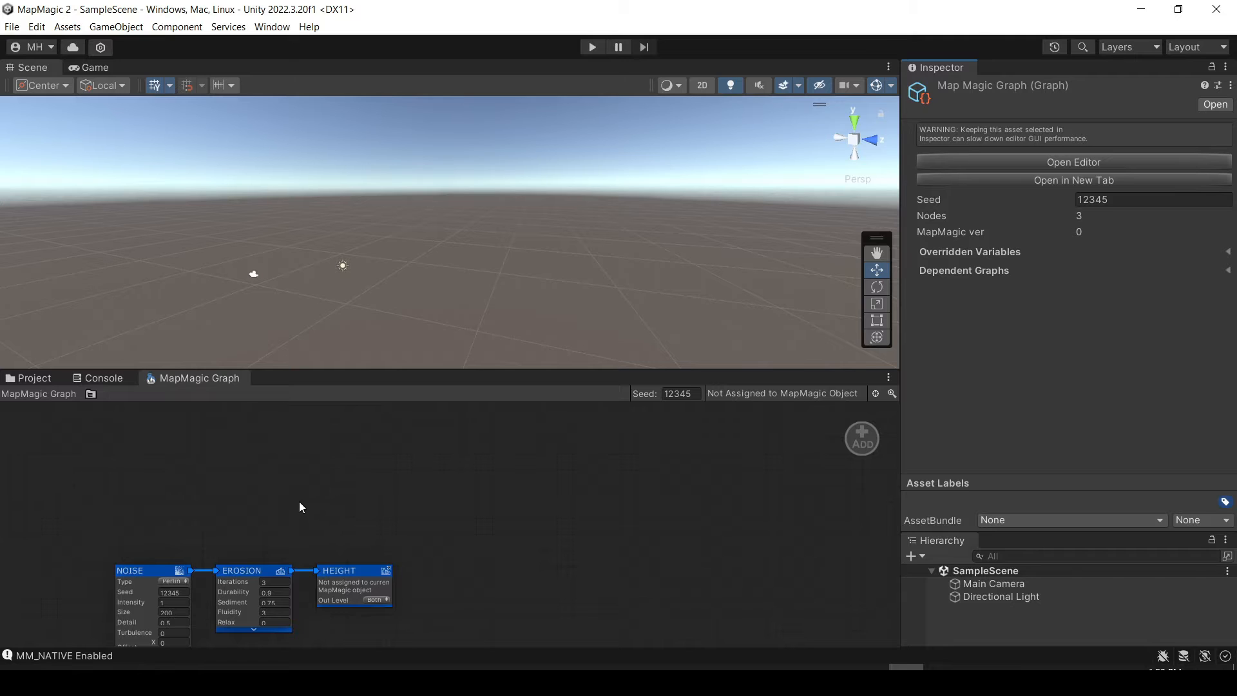
pyautogui.moveTo(258, 504); pyautogui.dragTo(380, 400, button='middle')
pyautogui.scroll(3, 358, 521)
pyautogui.moveTo(294, 490); pyautogui.dragTo(273, 505, button='middle')
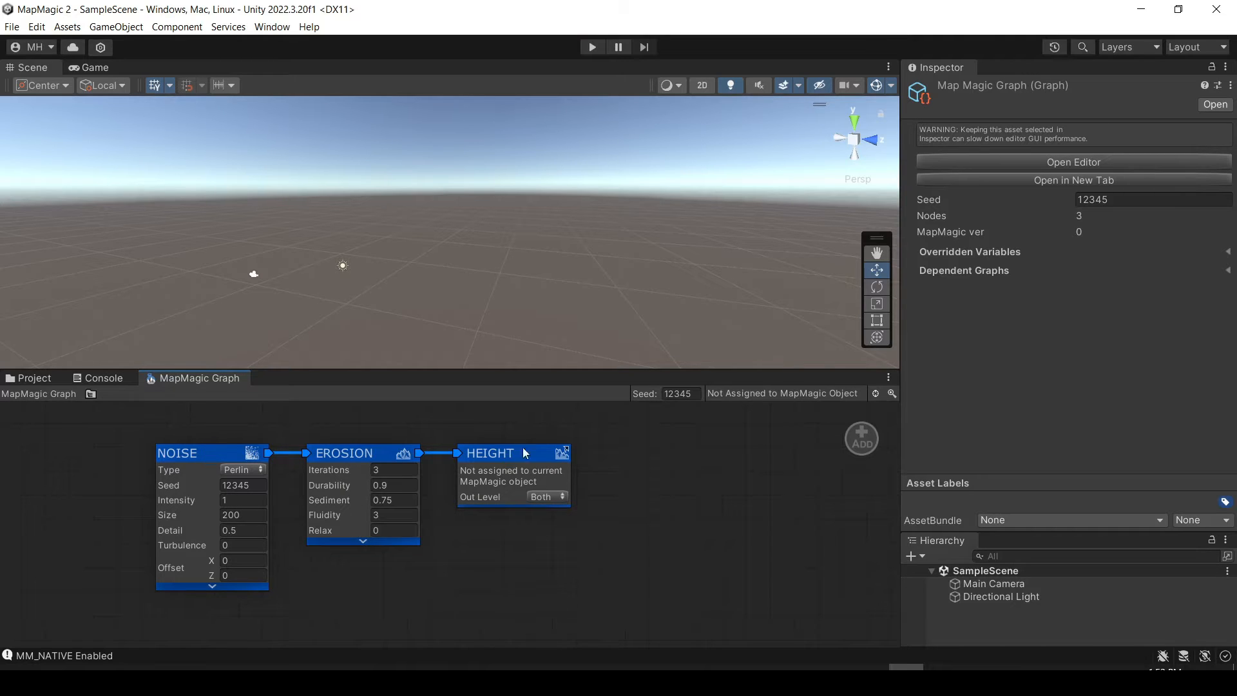
pyautogui.moveTo(529, 259); pyautogui.dragTo(675, 278, button='right')
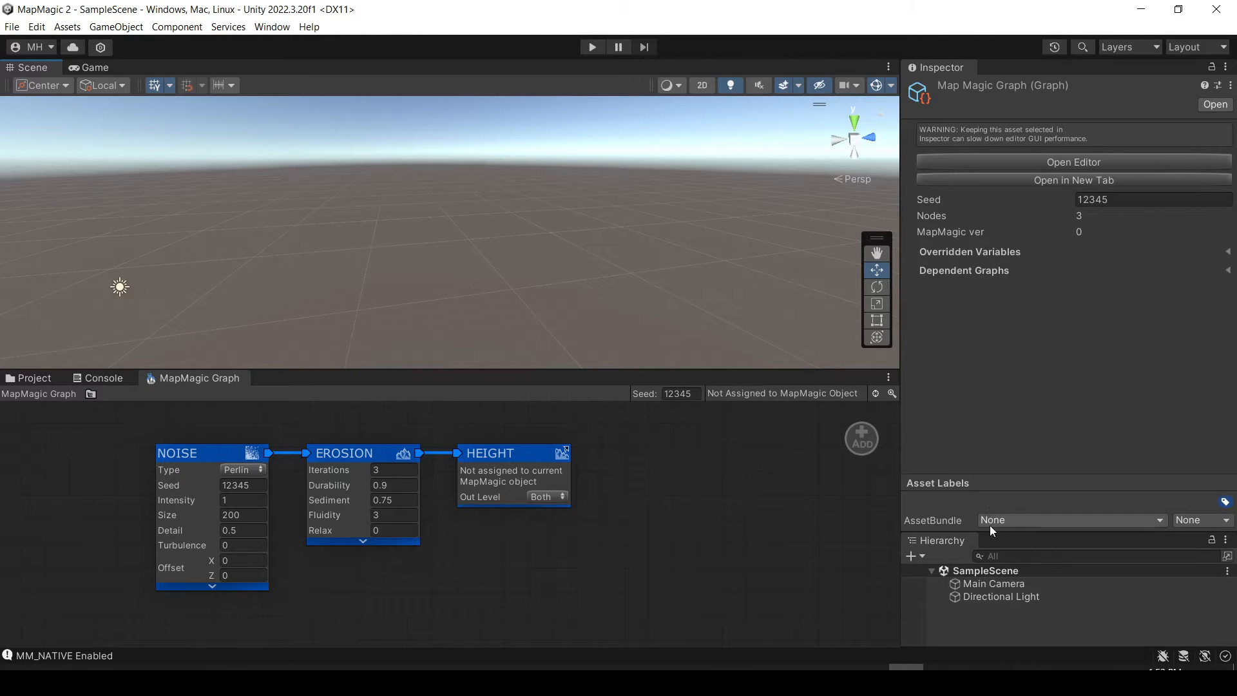
# Enlarge the Hierarchy, add a MapMagic 3D object to SampleScene and select it.
pyautogui.moveTo(990, 529); pyautogui.dragTo(986, 401)
pyautogui.click(912, 427)
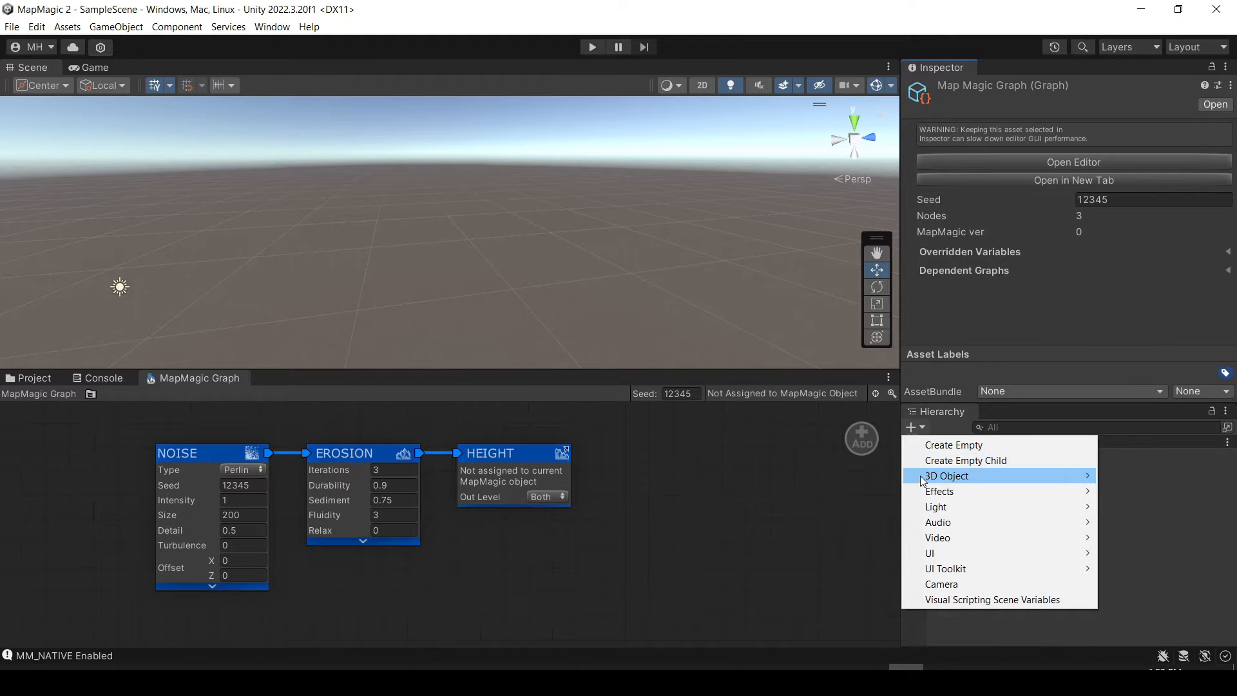
pyautogui.moveTo(922, 483)
pyautogui.click(1153, 609)
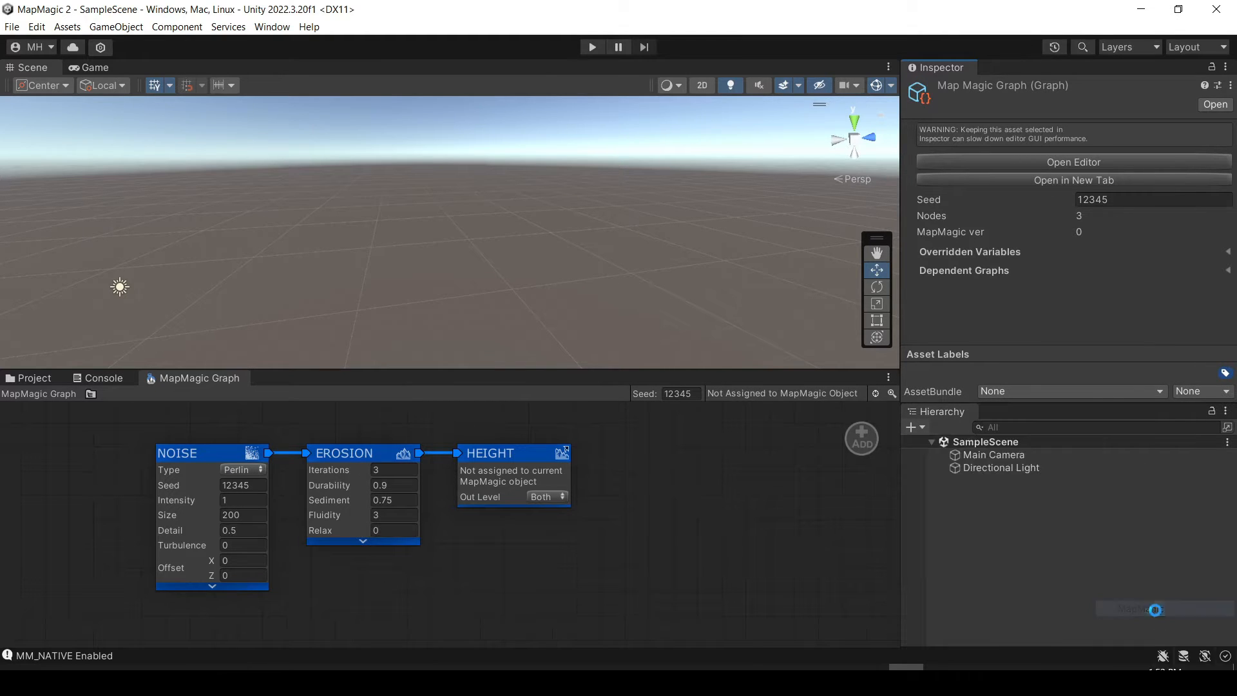
pyautogui.click(963, 492)
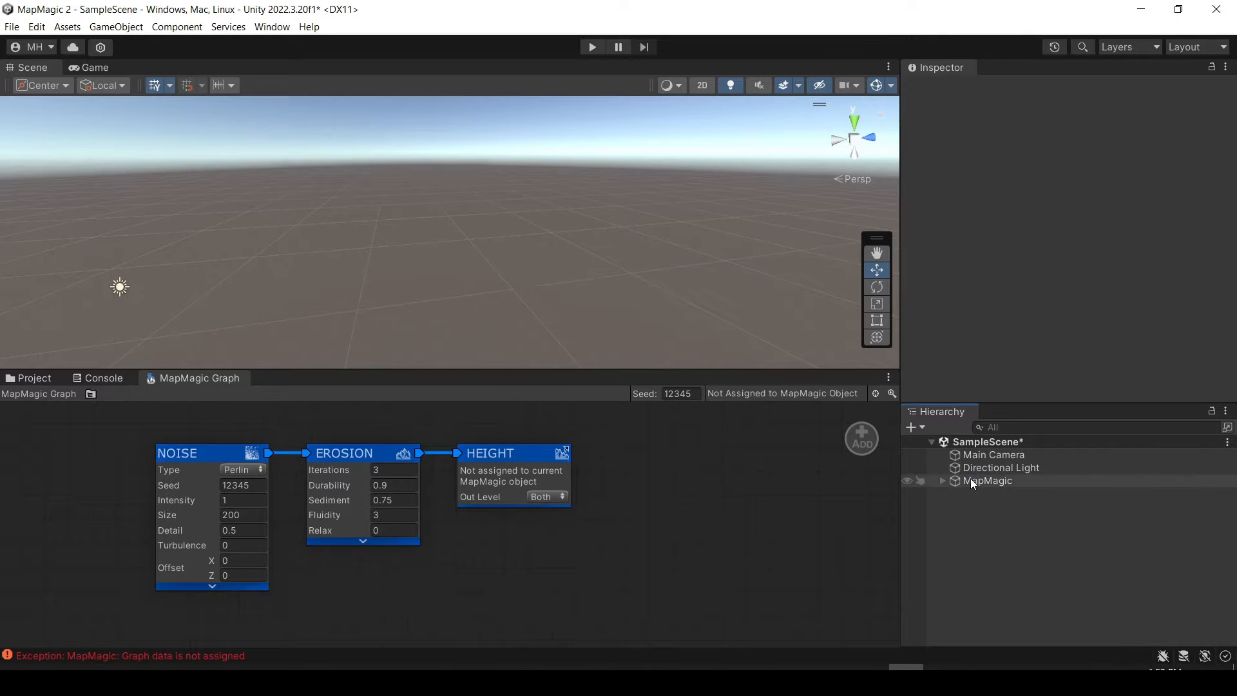
pyautogui.click(971, 480)
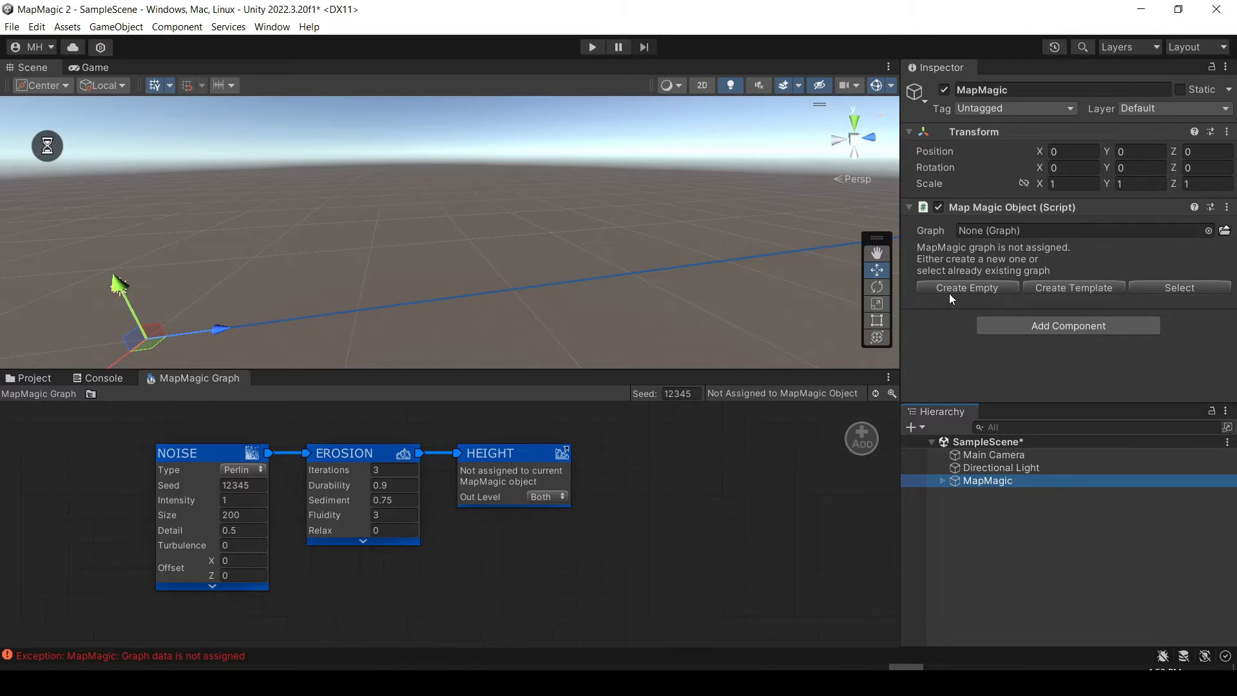
# Assign the MapMagic Graph asset as the MapMagic object's graph and view the generated terrain.
pyautogui.click(27, 381)
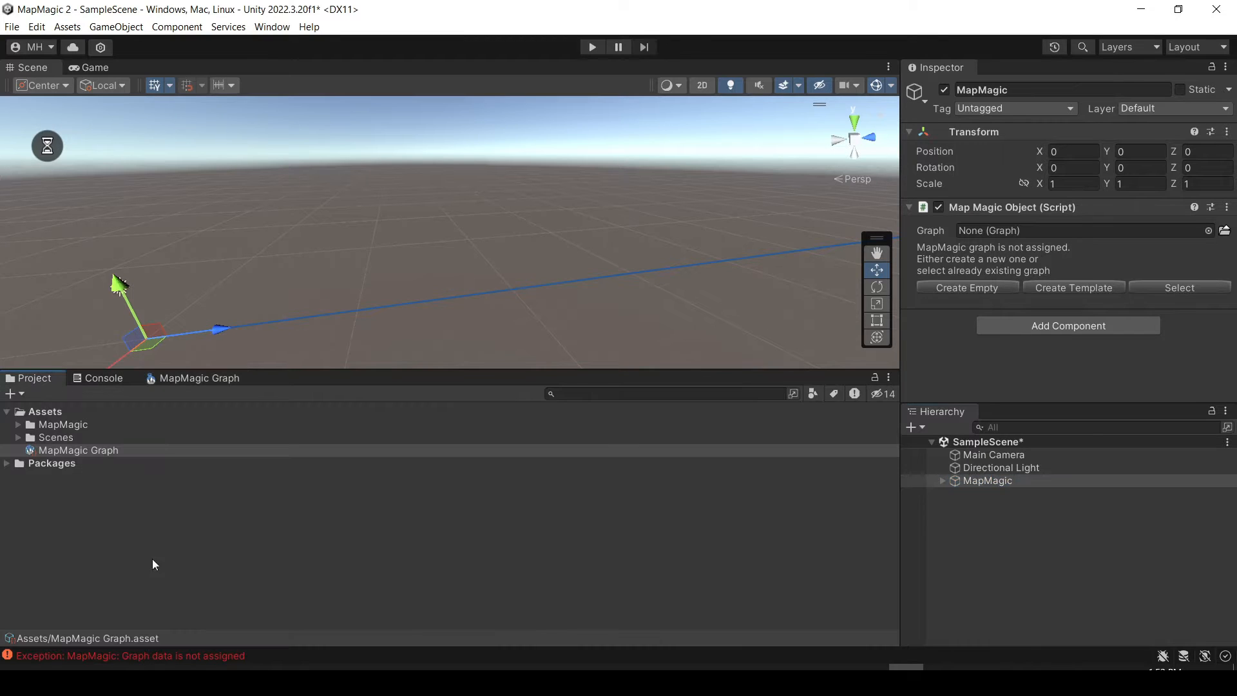
pyautogui.moveTo(63, 454); pyautogui.dragTo(1045, 230)
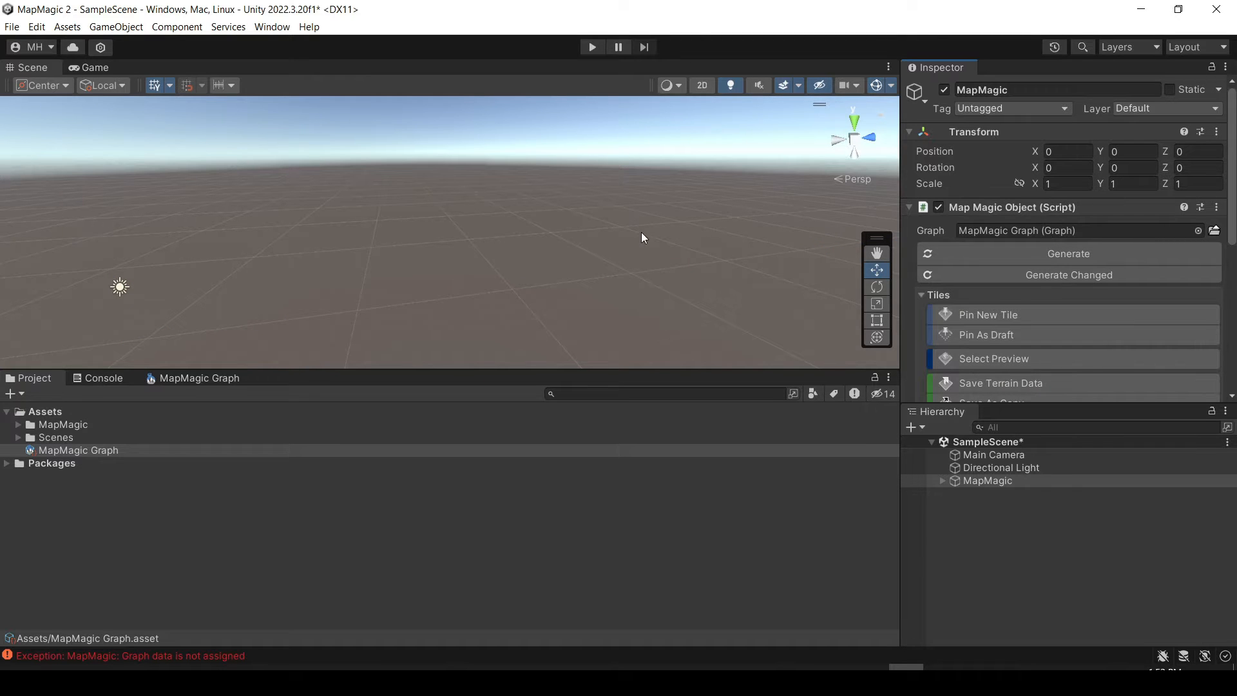
pyautogui.moveTo(628, 233); pyautogui.dragTo(521, 383, button='right')
# Return to the MapMagic graph, give the Scene view slightly more height and spread the Noise, Erosion and Height nodes apart.
pyautogui.click(189, 380)
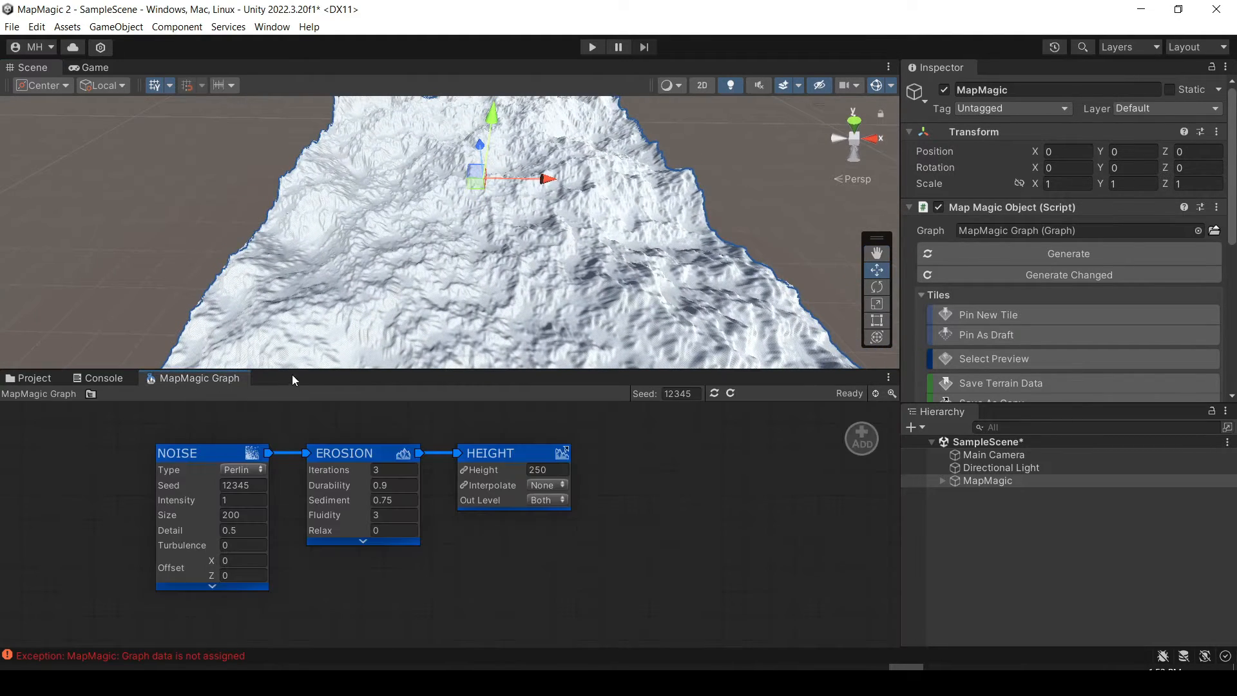
pyautogui.moveTo(292, 376); pyautogui.dragTo(289, 388)
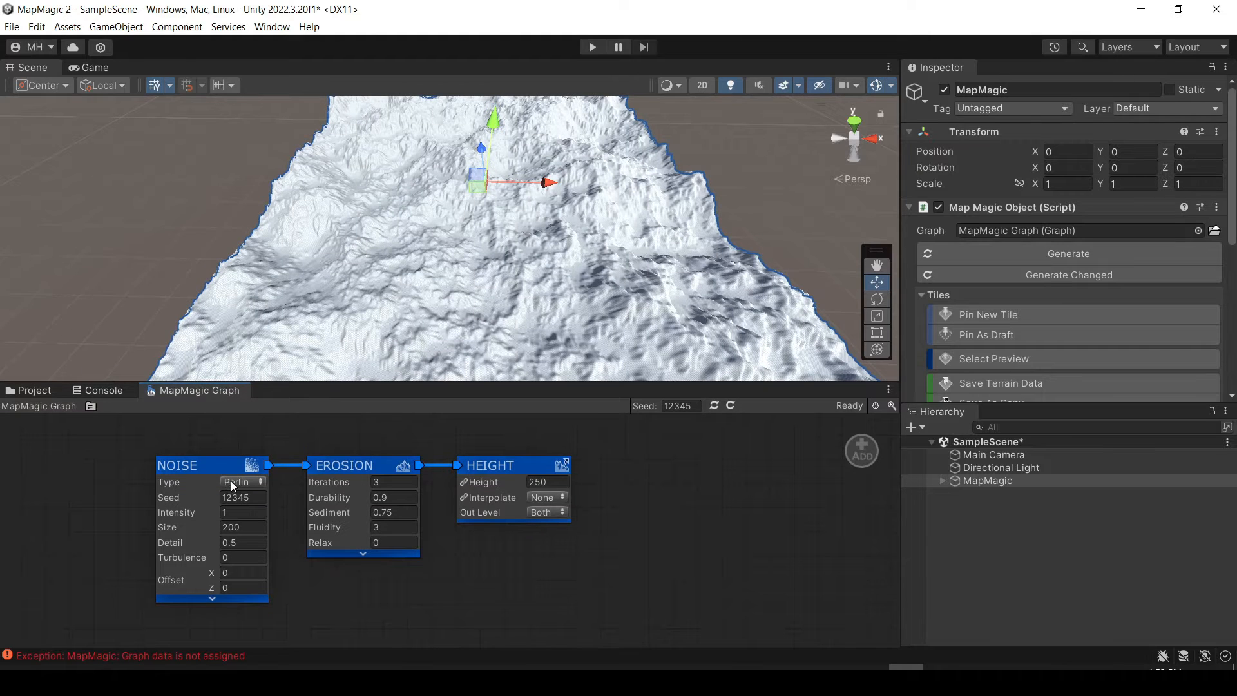
pyautogui.moveTo(216, 466); pyautogui.dragTo(178, 454)
pyautogui.moveTo(348, 465); pyautogui.dragTo(340, 453)
pyautogui.moveTo(533, 465); pyautogui.dragTo(559, 453)
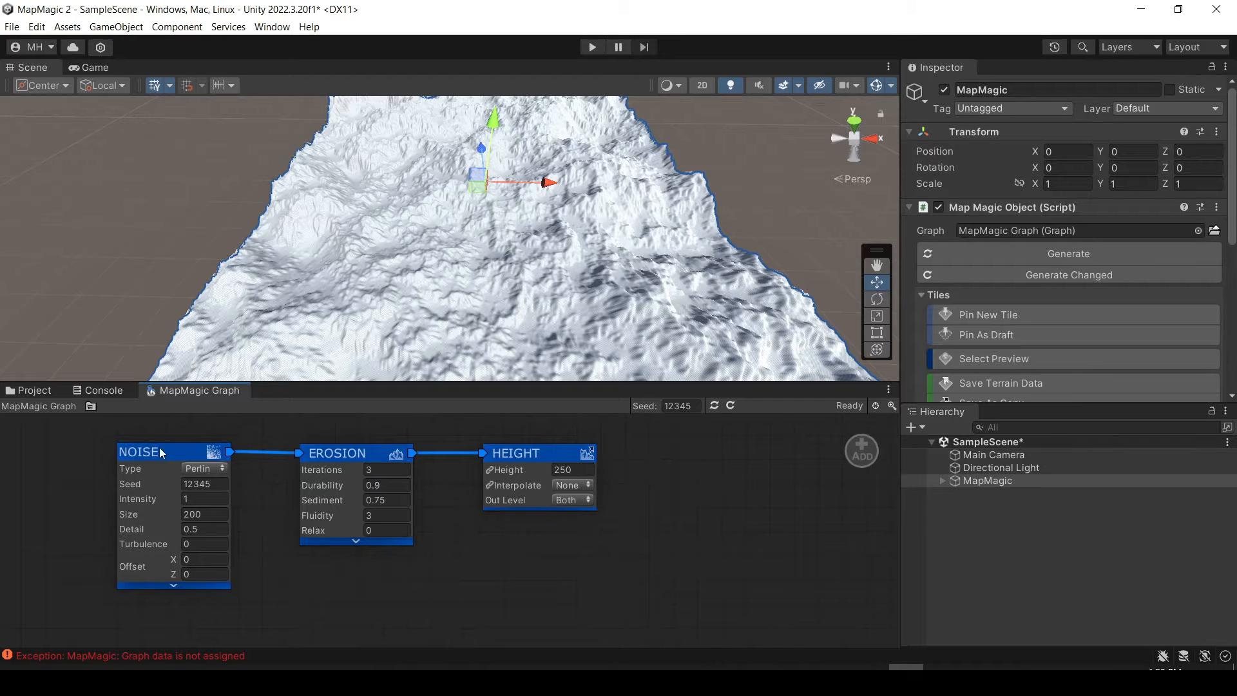
# Browse the Initial map generators that can be added to the graph, without adding one.
pyautogui.rightClick(689, 458)
pyautogui.click(776, 467)
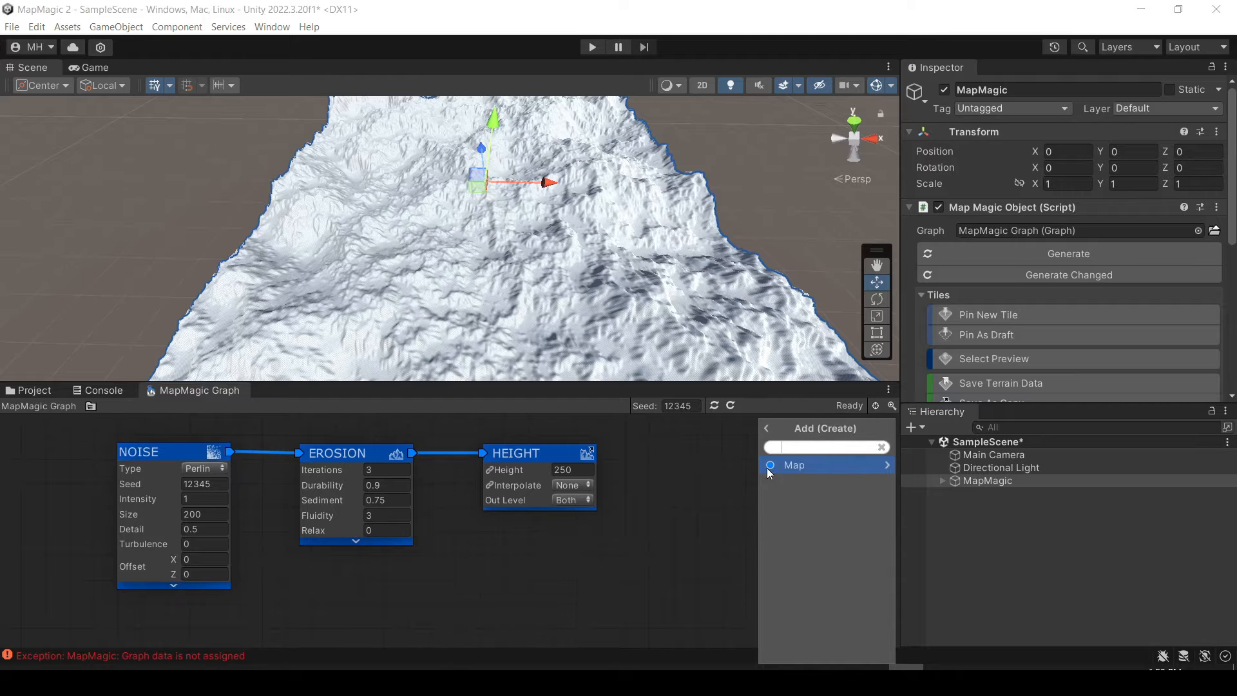
pyautogui.click(784, 470)
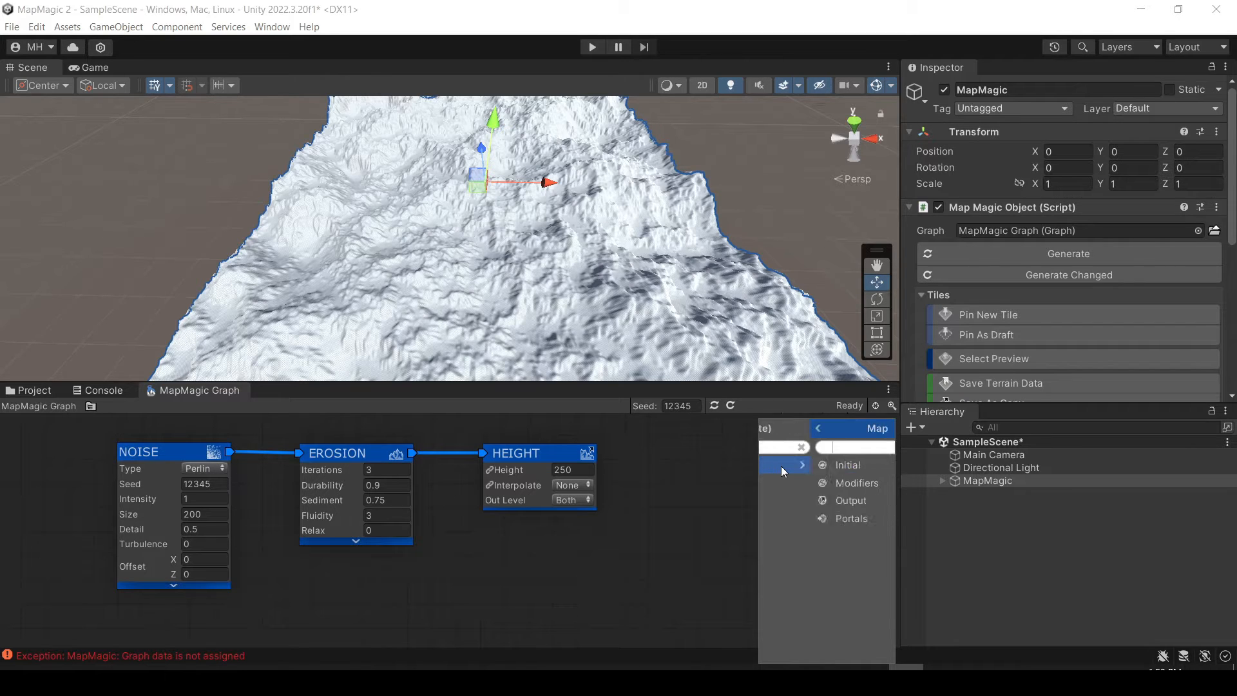
pyautogui.click(786, 467)
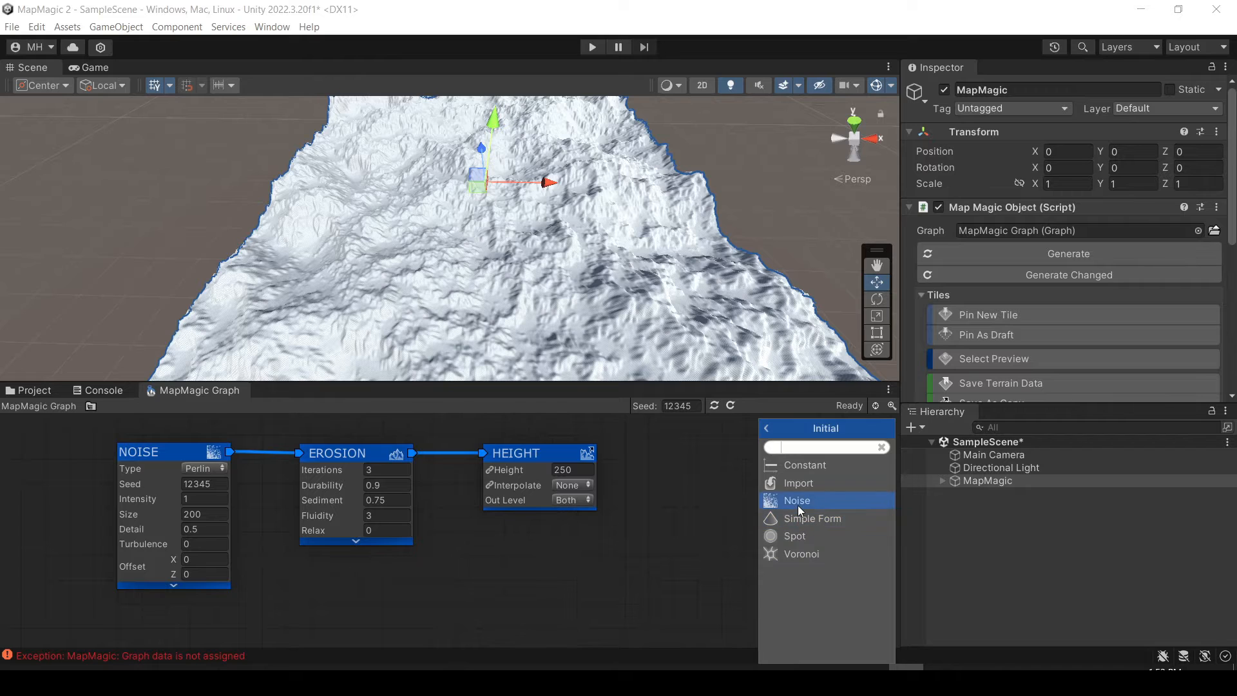
pyautogui.click(357, 570)
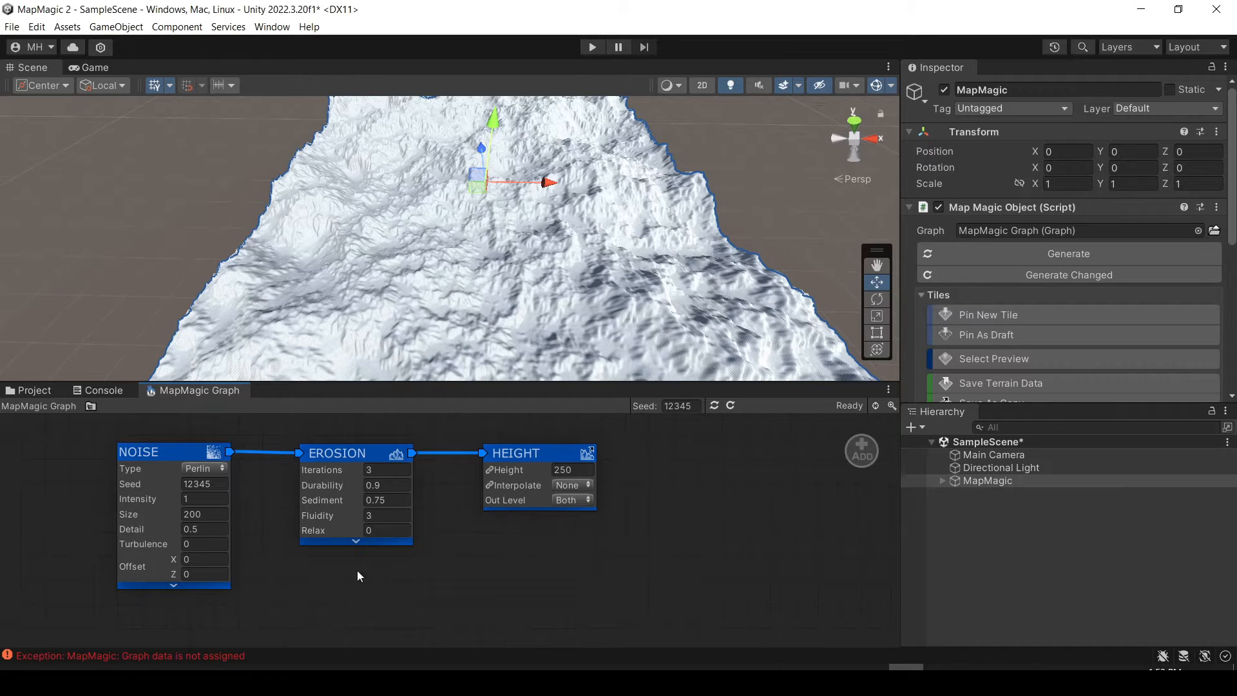
# Try the Unity type on the Noise node and switch it back to Perlin.
pyautogui.click(197, 469)
pyautogui.click(204, 485)
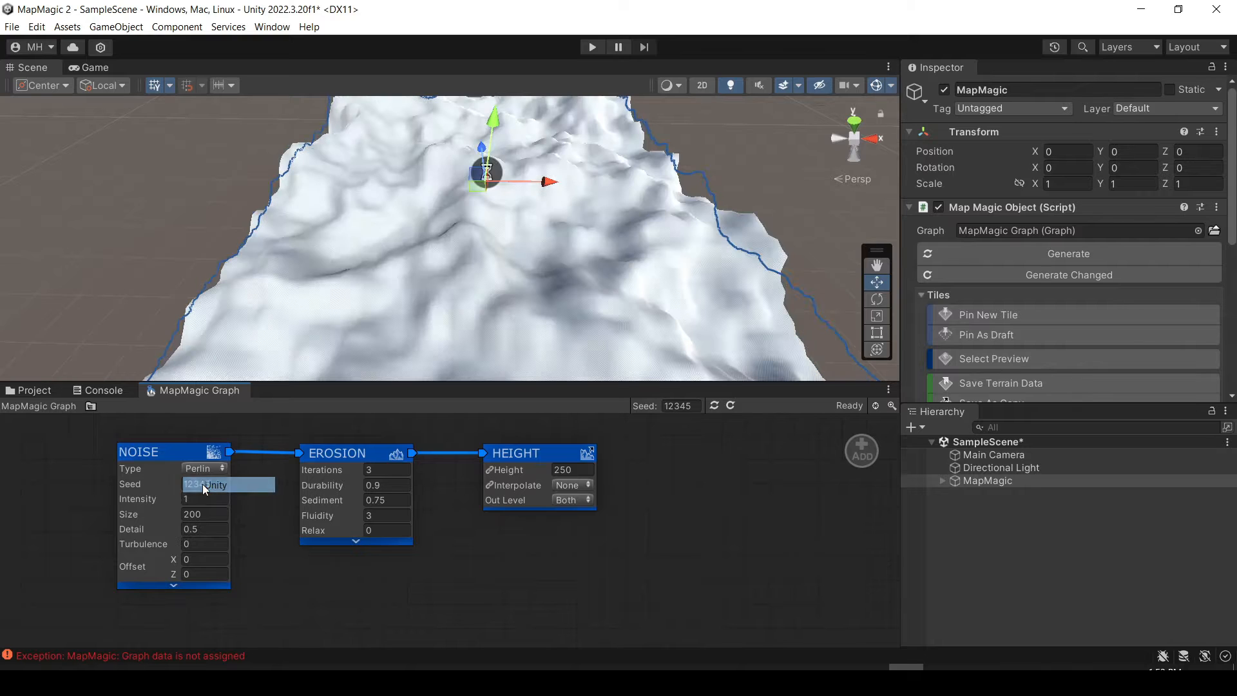
pyautogui.click(201, 470)
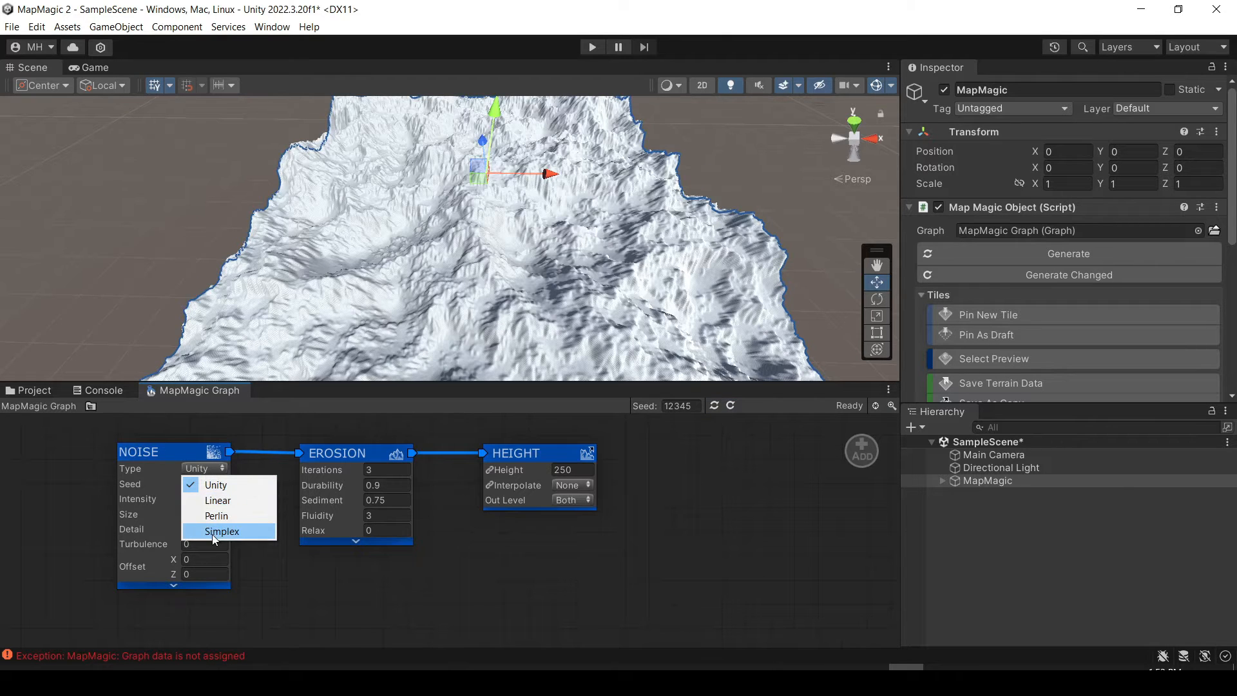
pyautogui.click(212, 515)
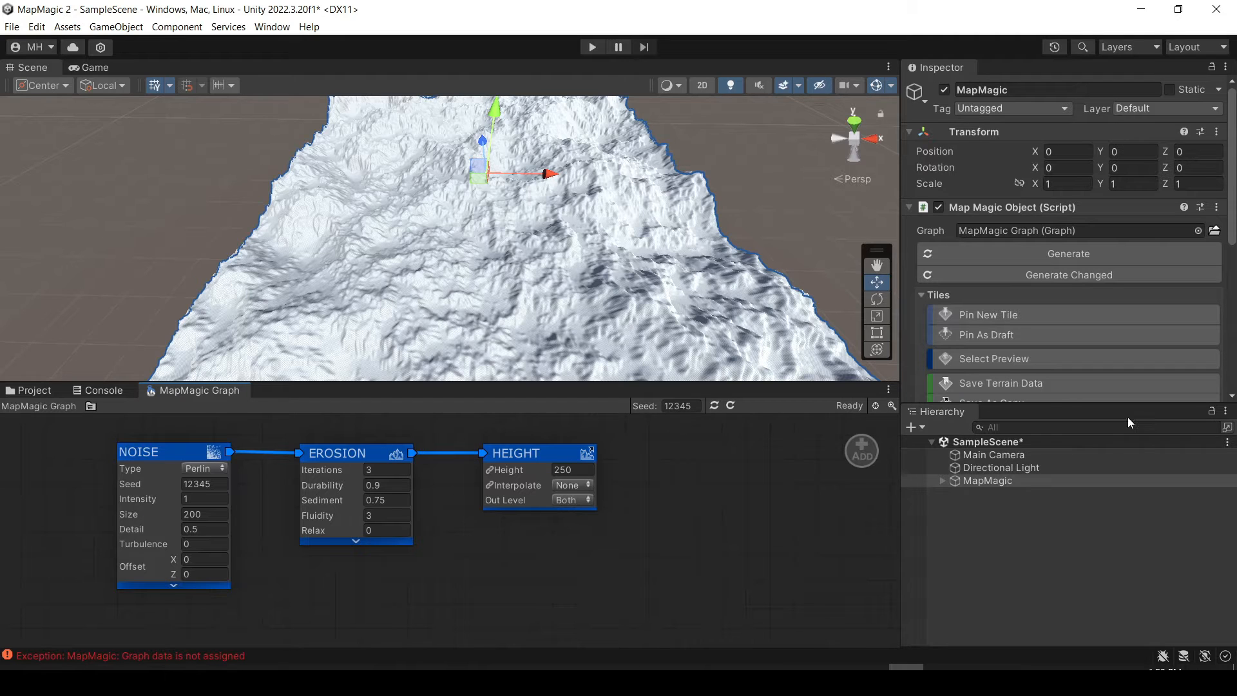
# Enlarge the Inspector, expand the MapMagic object's Tile Settings and open the tile size for editing.
pyautogui.moveTo(1126, 406); pyautogui.dragTo(1128, 549)
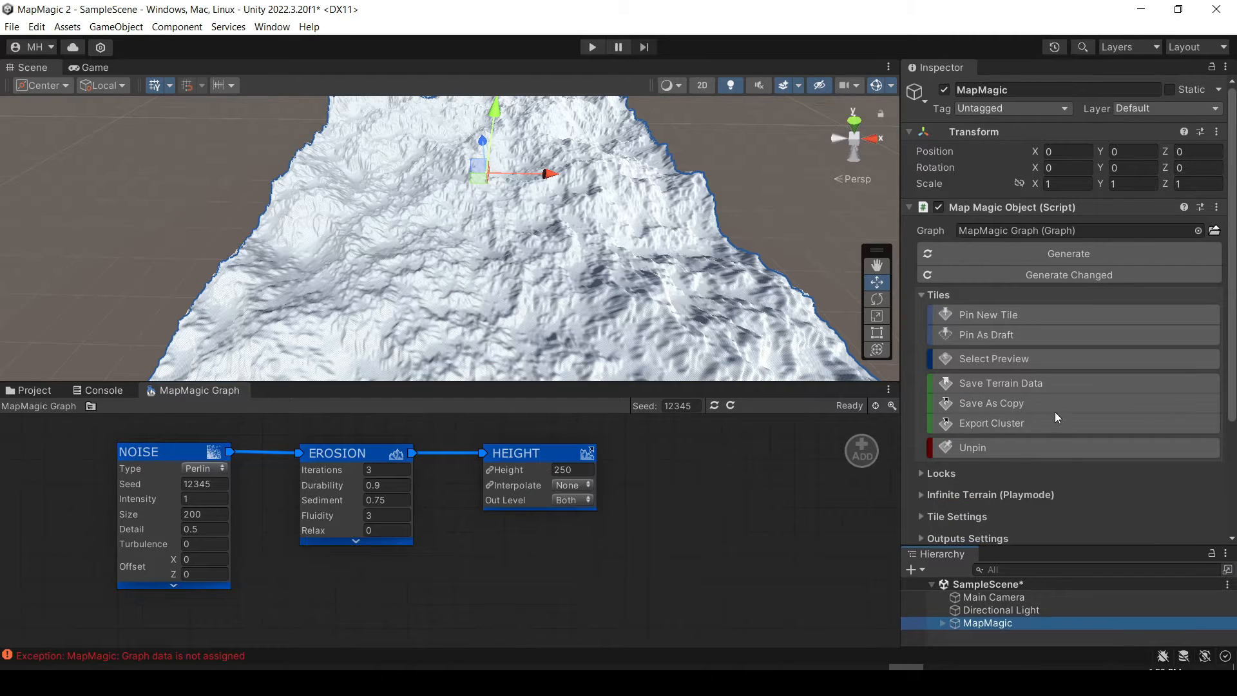
pyautogui.scroll(-5, 1032, 420)
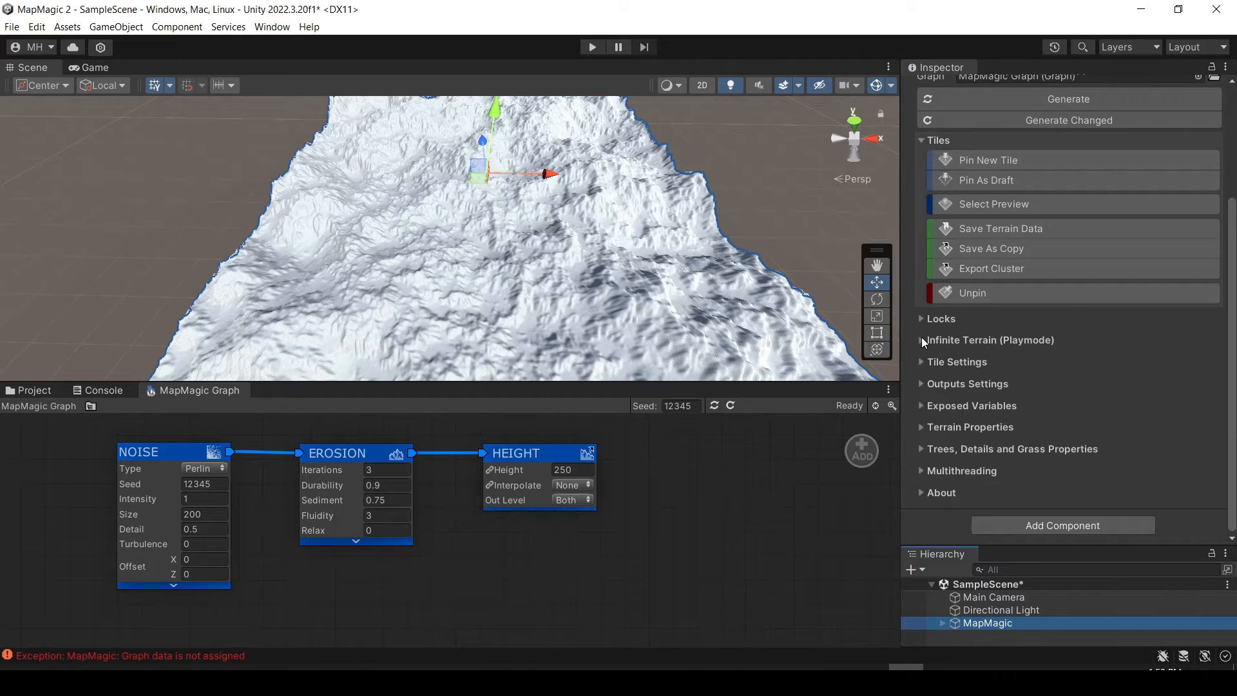
pyautogui.click(921, 360)
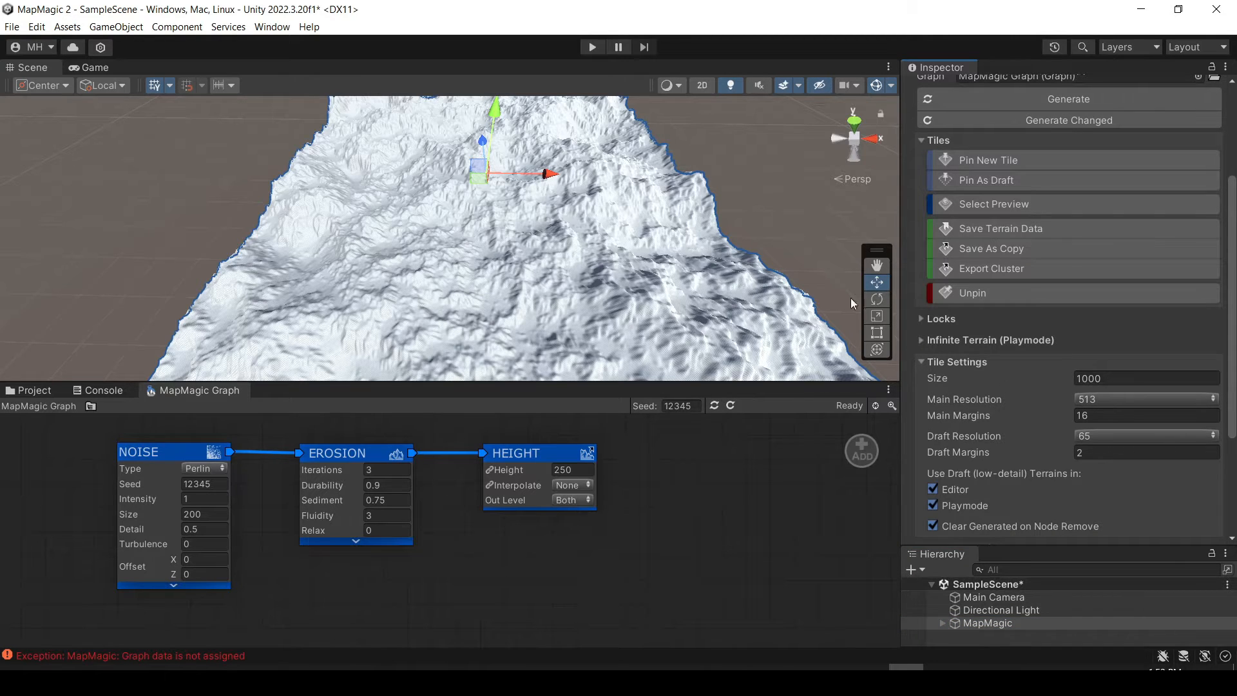
pyautogui.click(1109, 380)
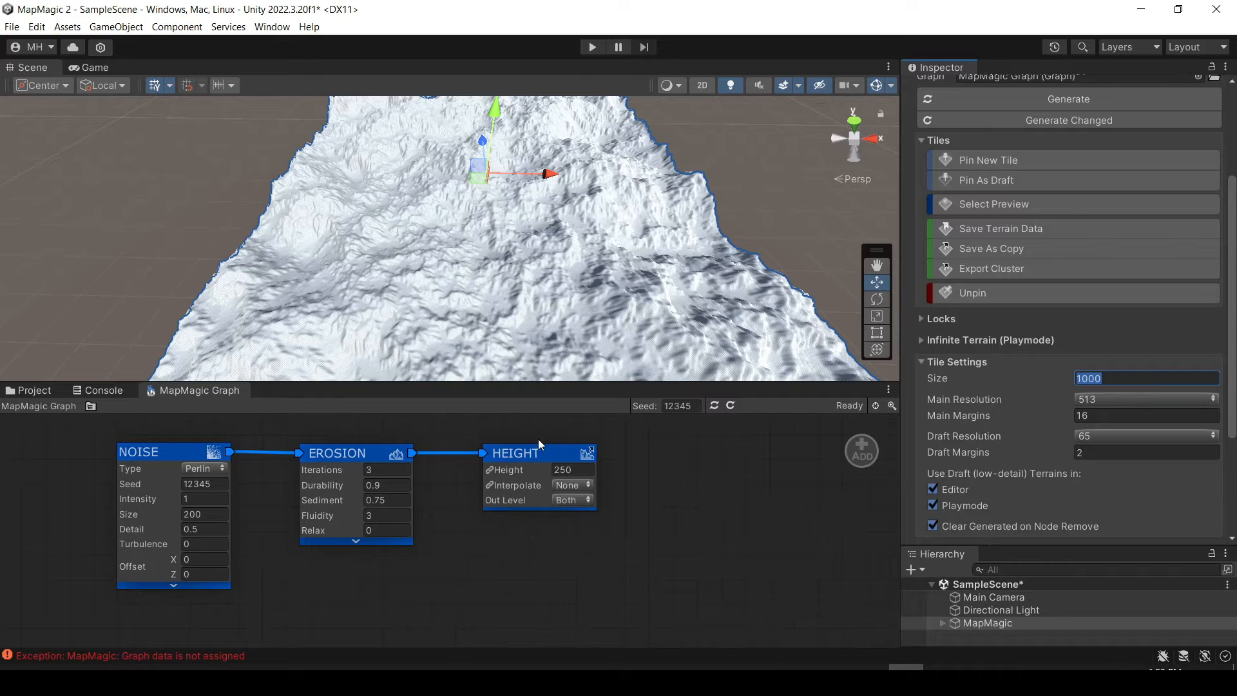
# Browse the Output map generators that can be added to the graph, without adding one.
pyautogui.rightClick(677, 456)
pyautogui.click(768, 467)
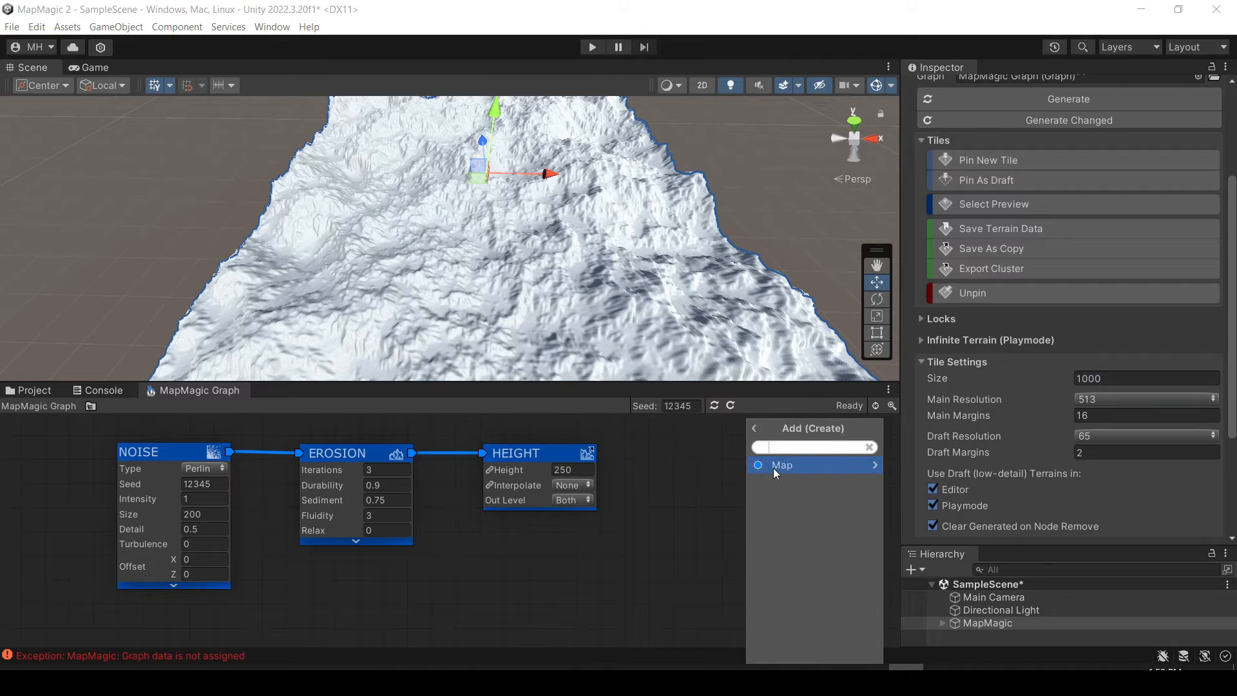
pyautogui.click(773, 467)
pyautogui.click(771, 503)
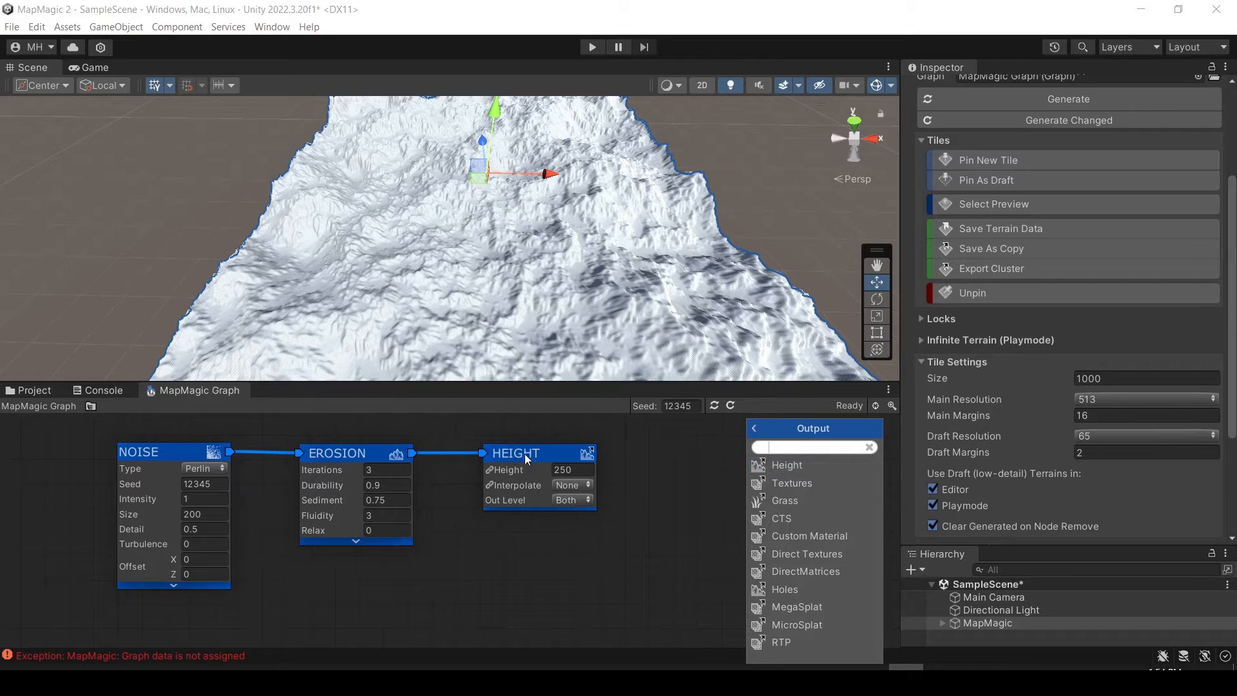
pyautogui.click(682, 470)
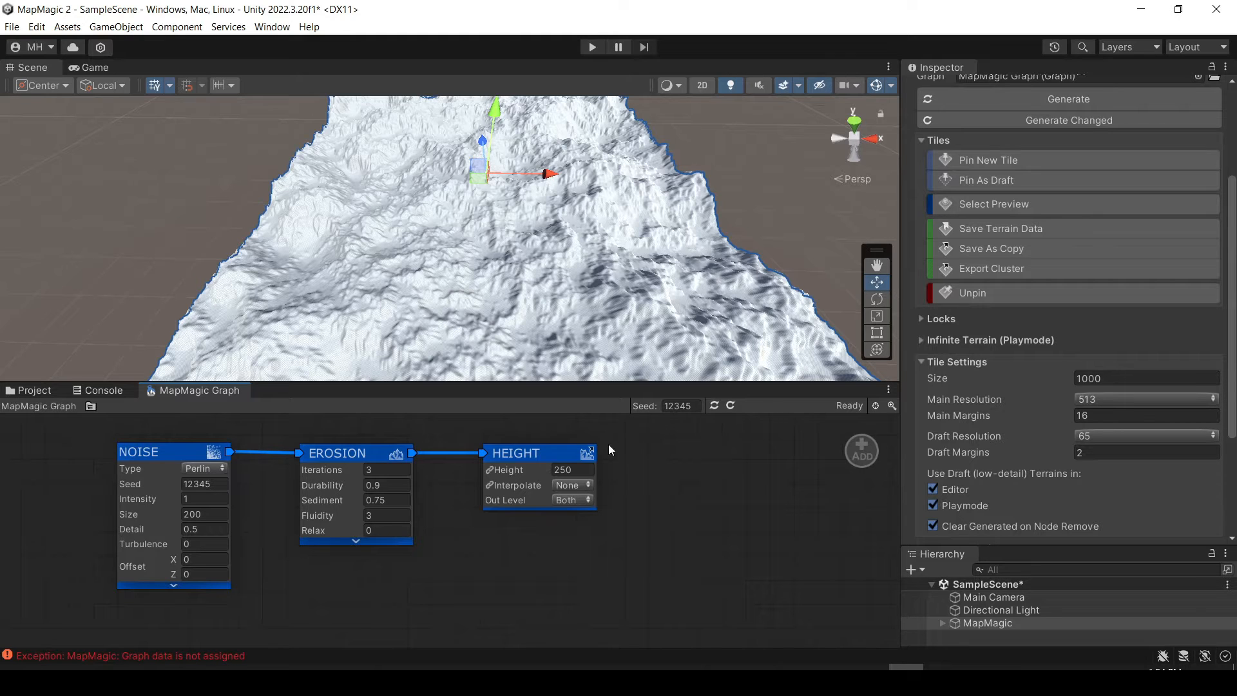
# Shift the Height and Erosion nodes slightly closer to the Noise node.
pyautogui.moveTo(542, 453); pyautogui.dragTo(538, 452)
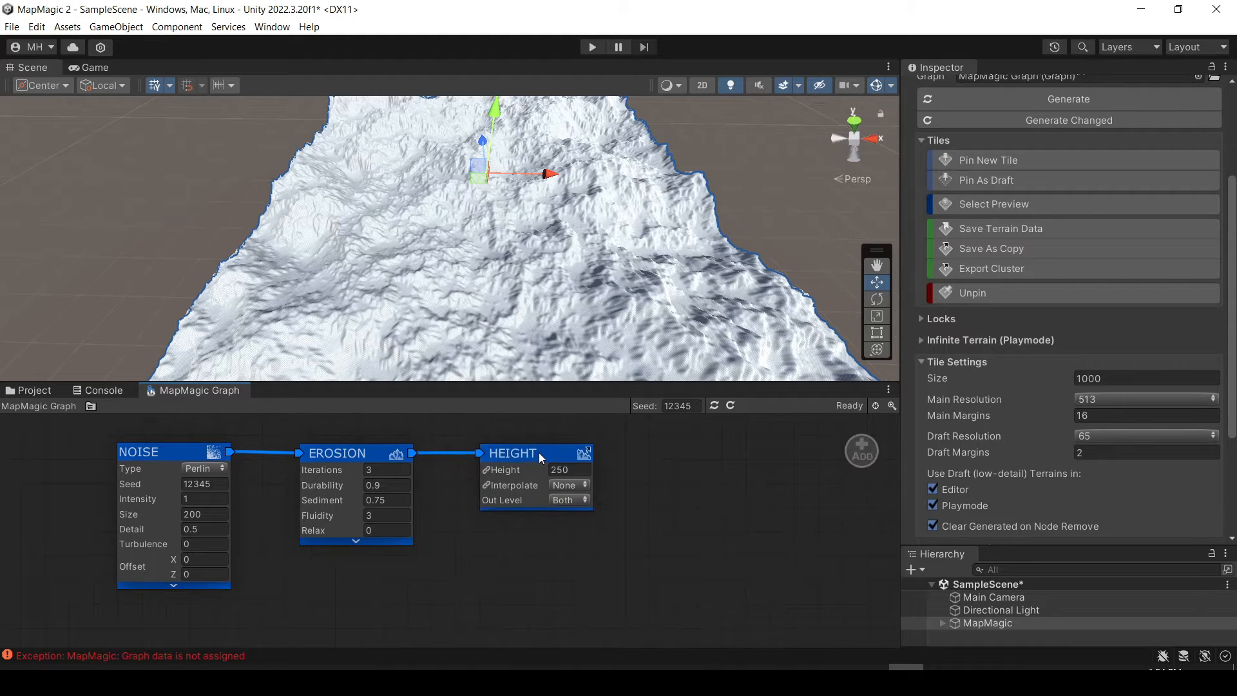
pyautogui.moveTo(492, 370)
pyautogui.mouseDown(button='right')
pyautogui.moveTo(512, 330)
pyautogui.moveTo(488, 387)
pyautogui.mouseUp(button='right')
pyautogui.moveTo(343, 454); pyautogui.dragTo(351, 455)
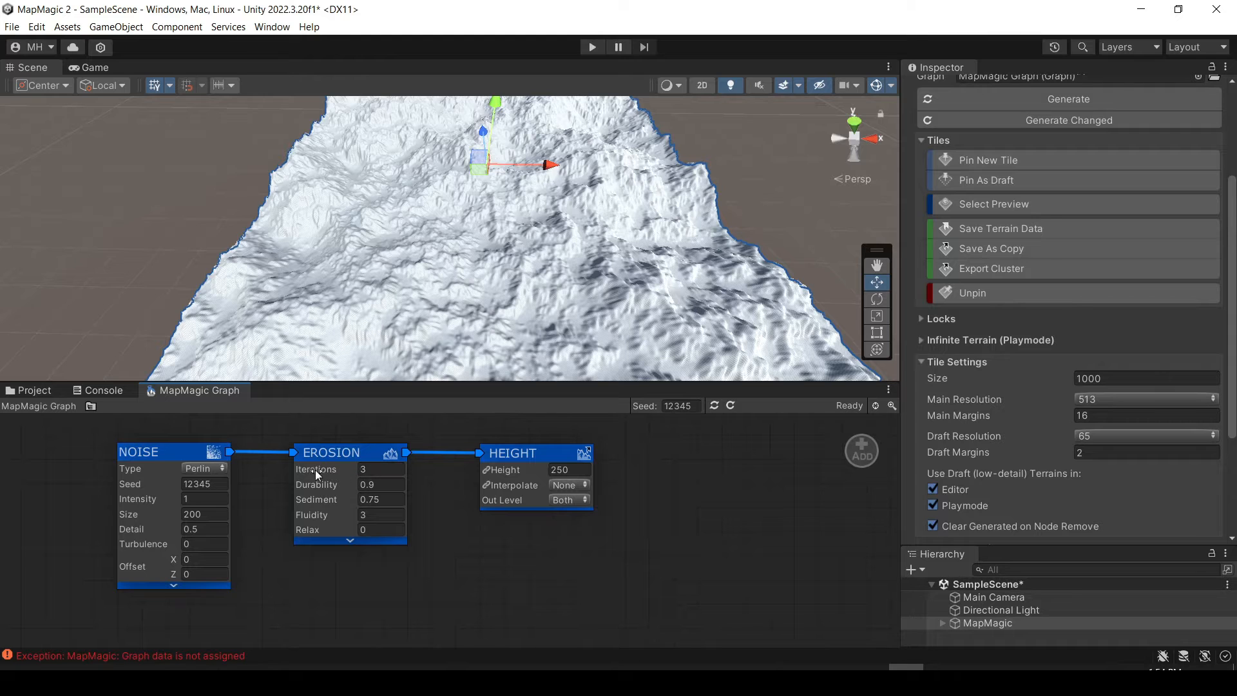
# Raise the Erosion node's Iterations to 9 and then to 17, checking the regenerated terrain in between.
pyautogui.moveTo(313, 469); pyautogui.dragTo(343, 475)
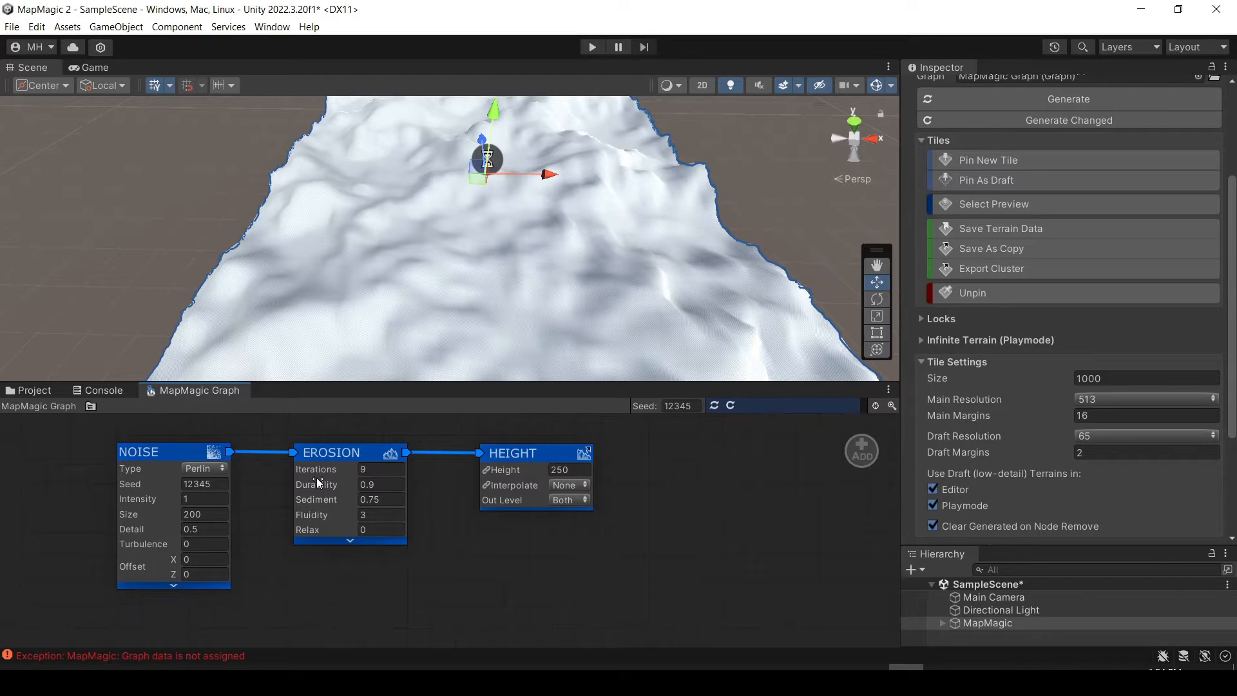
pyautogui.moveTo(511, 305)
pyautogui.mouseDown(button='right')
pyautogui.moveTo(445, 358)
pyautogui.moveTo(524, 358)
pyautogui.moveTo(545, 305)
pyautogui.moveTo(532, 281)
pyautogui.moveTo(527, 308)
pyautogui.mouseUp(button='right')
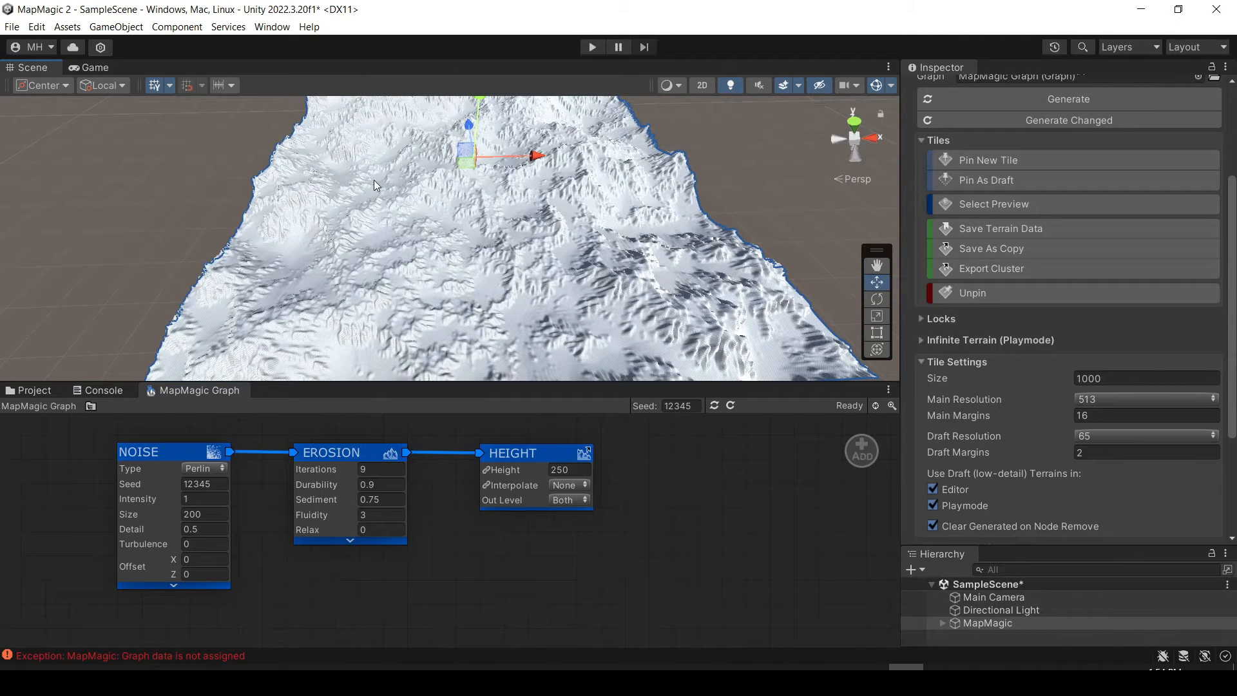
pyautogui.moveTo(330, 472); pyautogui.dragTo(359, 471)
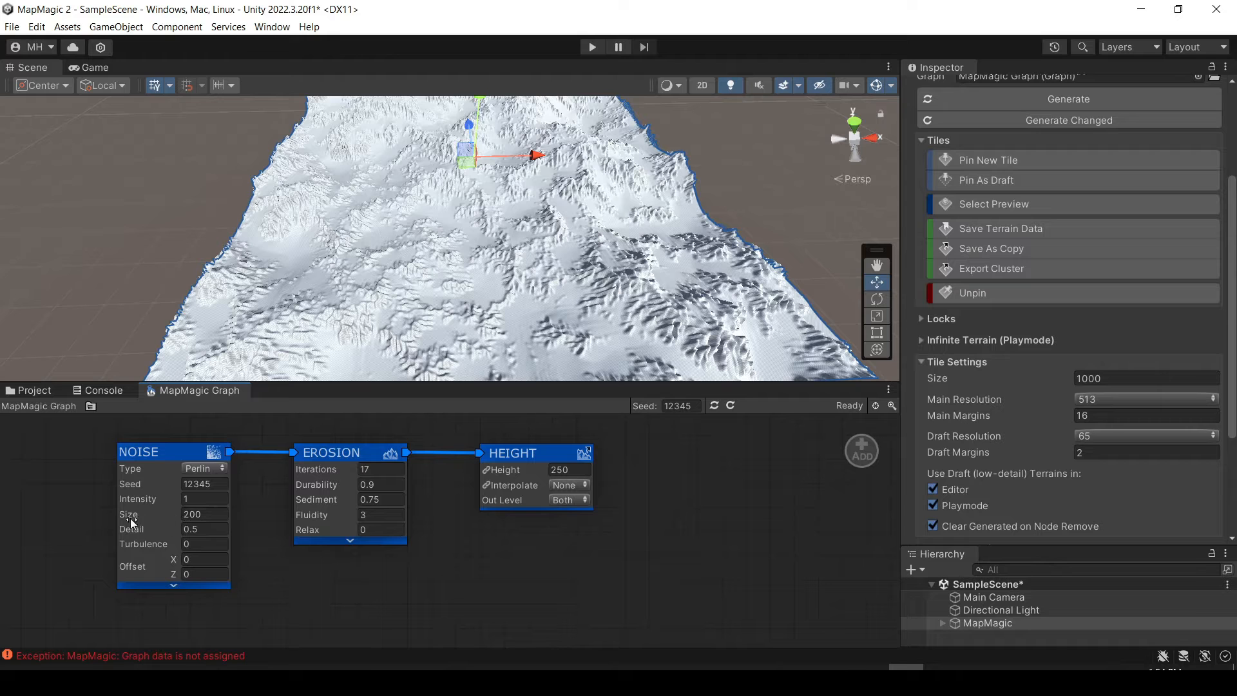
# Raise the Height node's height to 321 and inspect the taller terrain.
pyautogui.moveTo(511, 469); pyautogui.dragTo(810, 469)
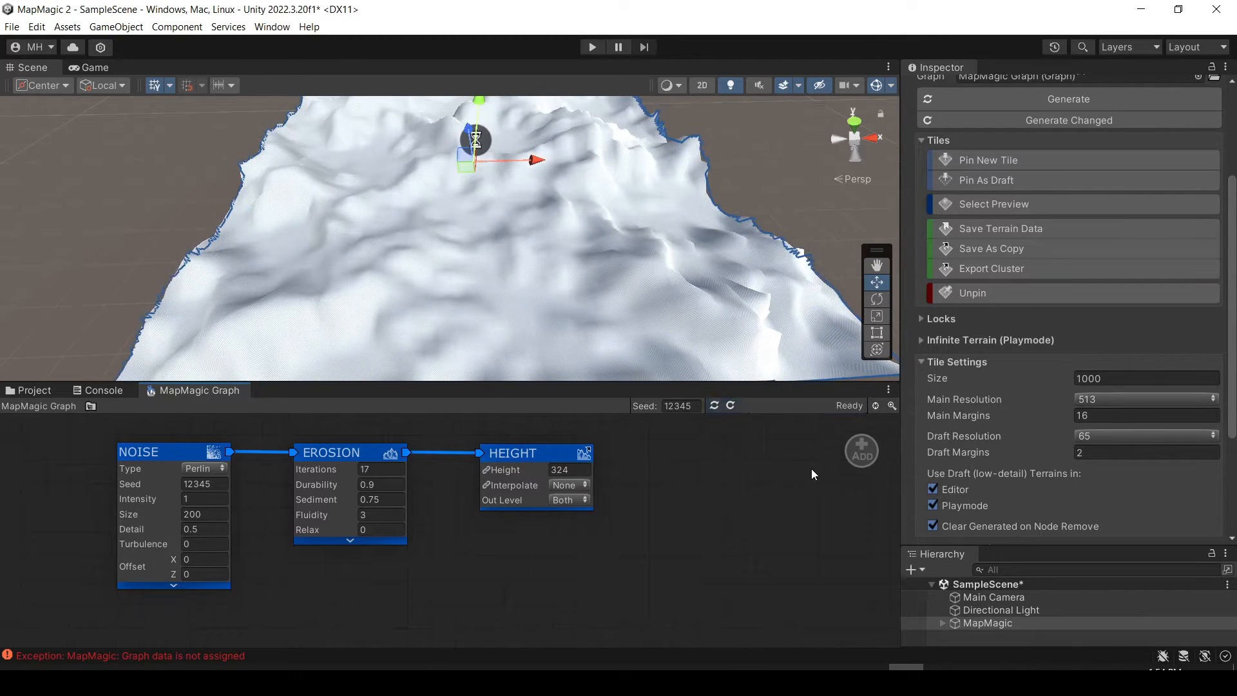
pyautogui.press('s')
pyautogui.moveTo(569, 334); pyautogui.dragTo(721, 361, button='right')
pyautogui.press('w')
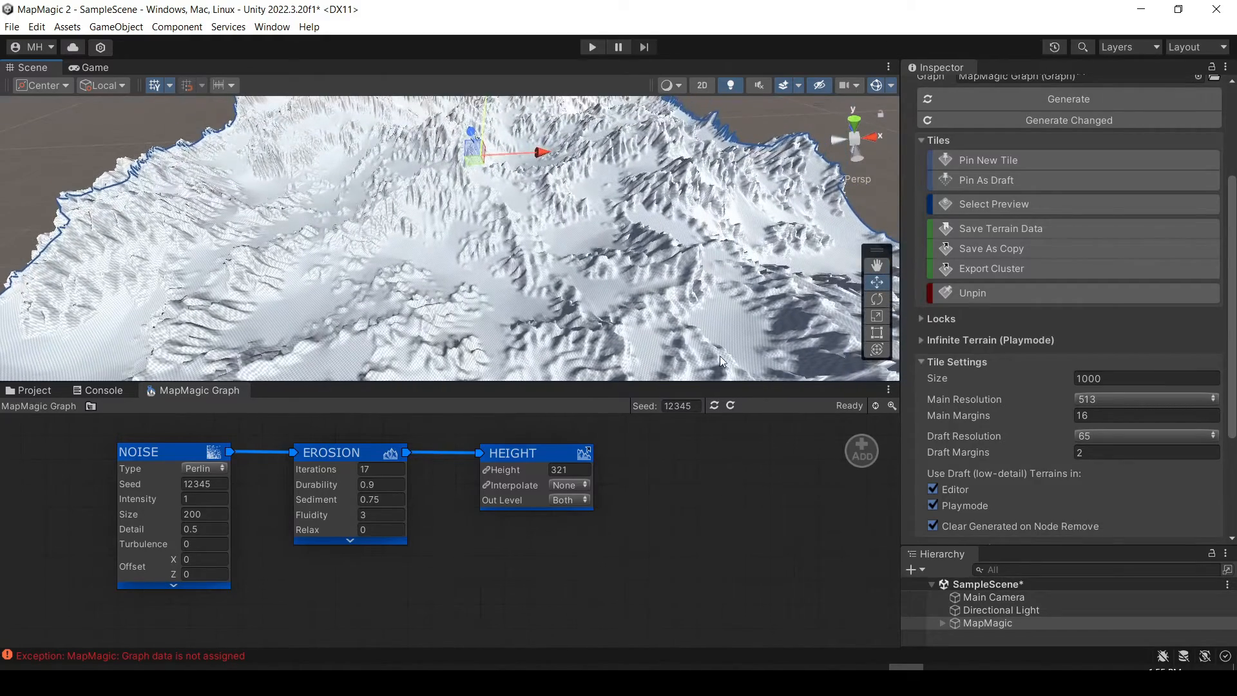
# Collapse the Tile Settings, expand the Infinite Terrain (Playmode) options and look over the terrain from several angles.
pyautogui.click(922, 362)
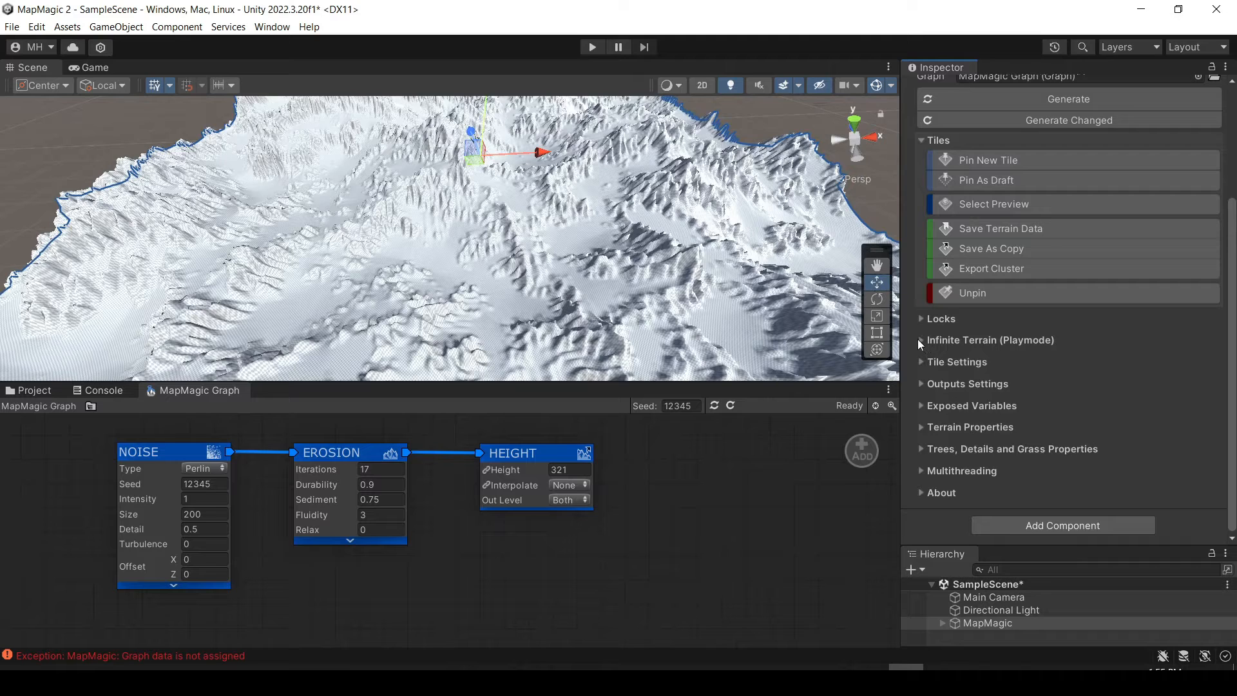
pyautogui.click(920, 340)
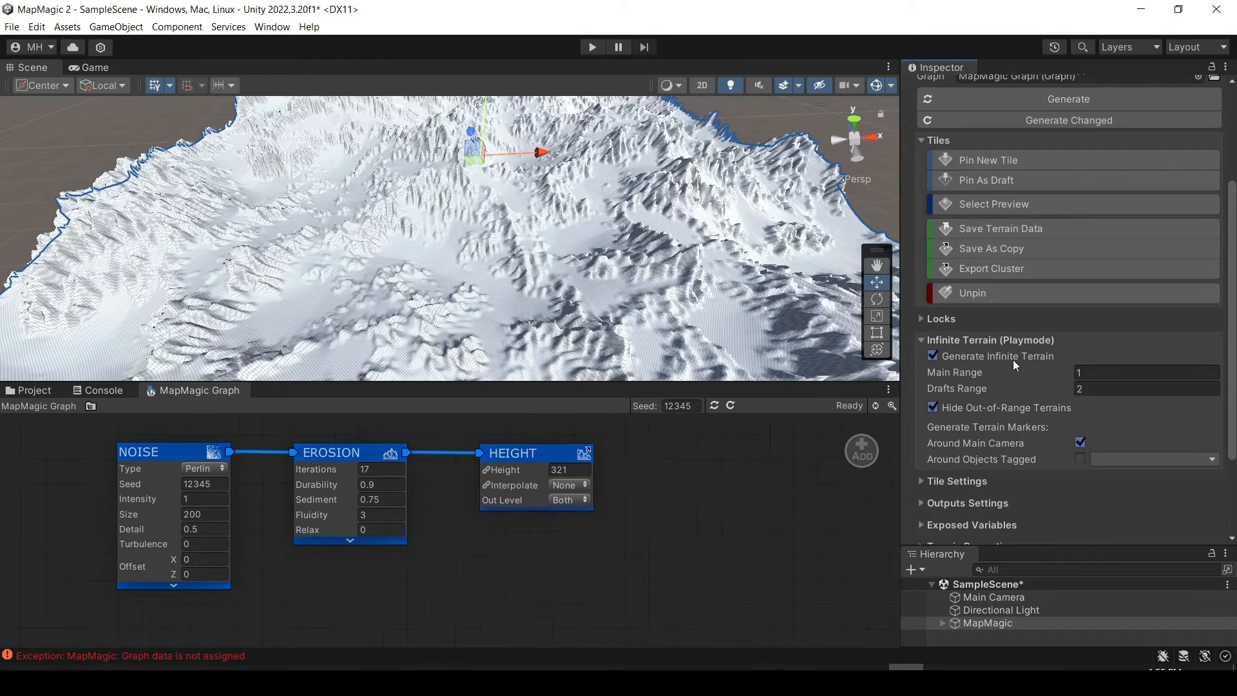
pyautogui.moveTo(567, 263); pyautogui.dragTo(701, 191, button='right')
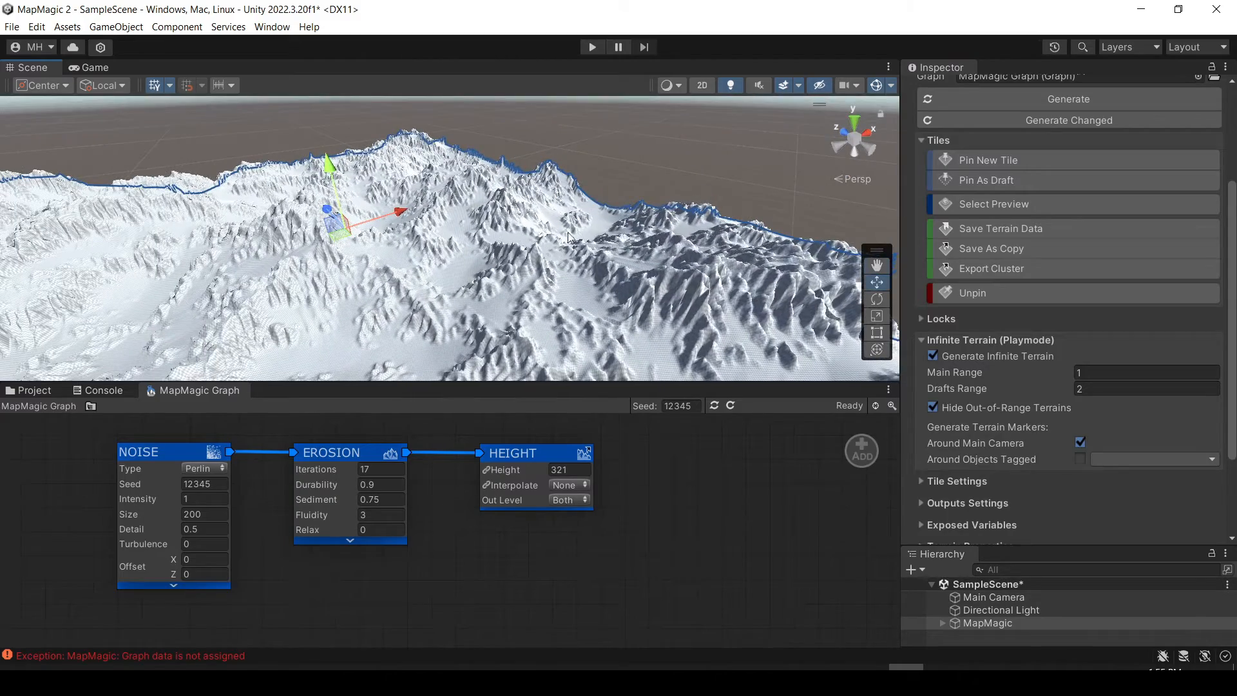
pyautogui.moveTo(377, 322); pyautogui.dragTo(215, 375, button='right')
pyautogui.moveTo(272, 297); pyautogui.dragTo(90, 307, button='right')
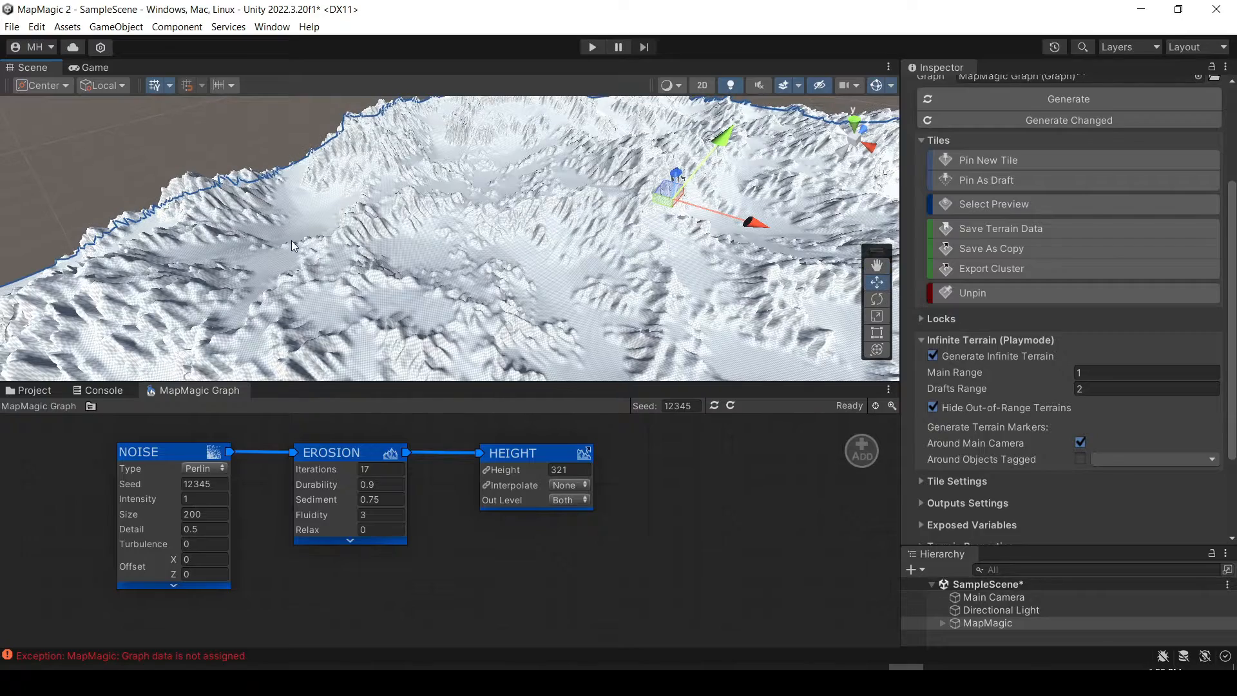
pyautogui.moveTo(603, 290); pyautogui.dragTo(776, 247, button='right')
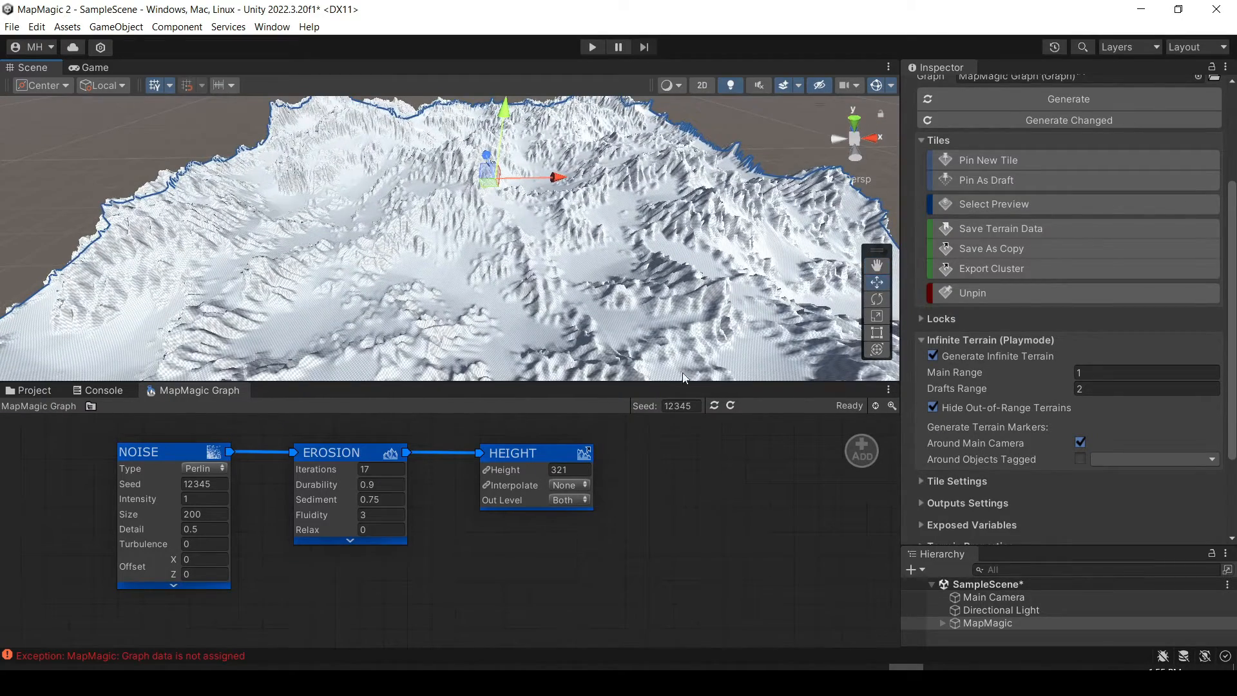
# Make the Scene view considerably taller and show the project's assets in place of the MapMagic graph.
pyautogui.moveTo(587, 384); pyautogui.dragTo(581, 430)
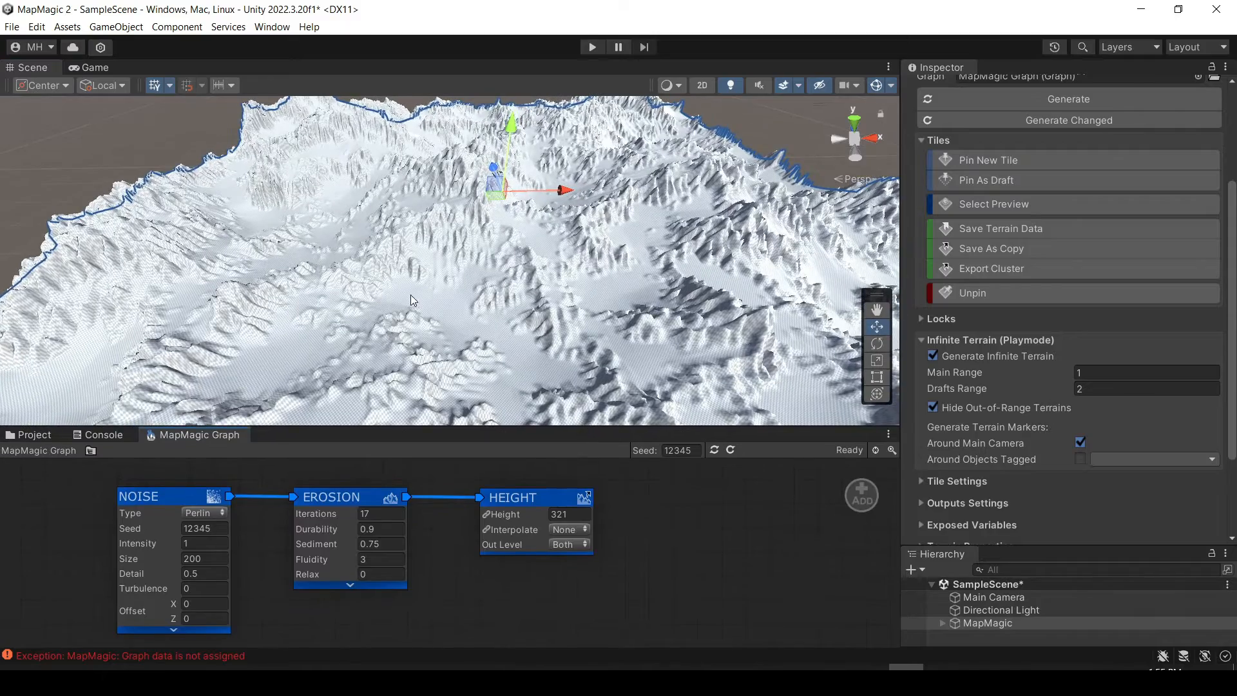
pyautogui.moveTo(413, 300); pyautogui.dragTo(437, 328, button='right')
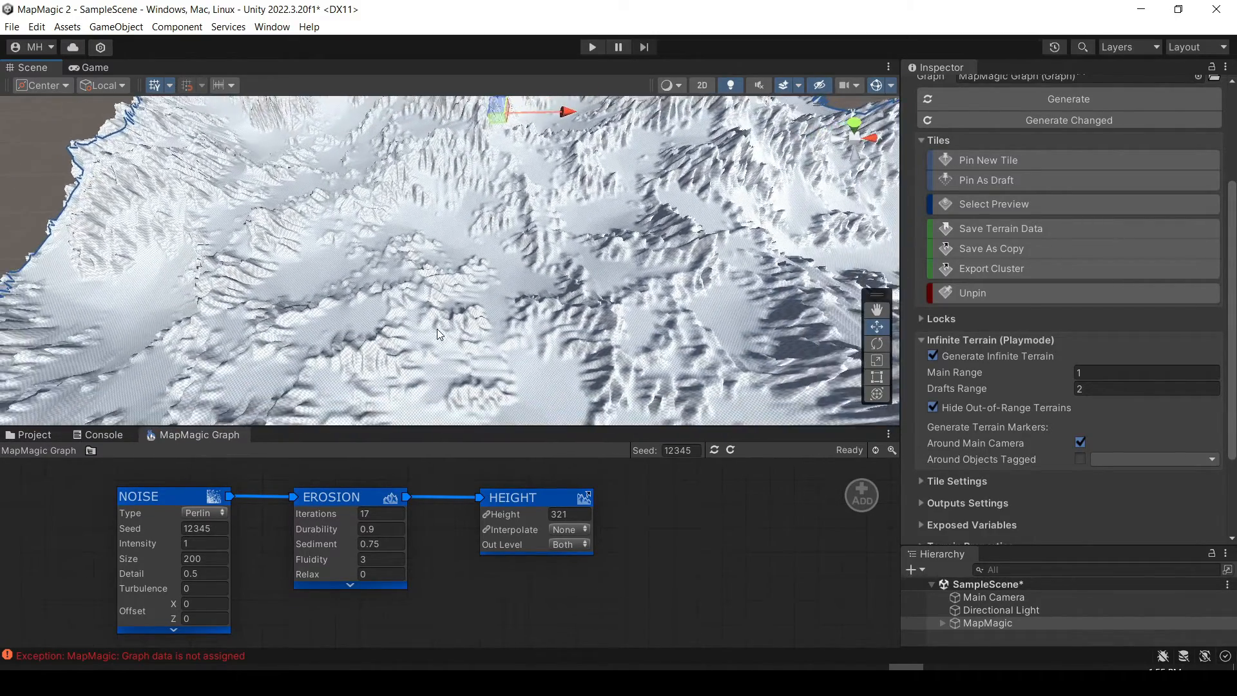
pyautogui.scroll(-4, 436, 328)
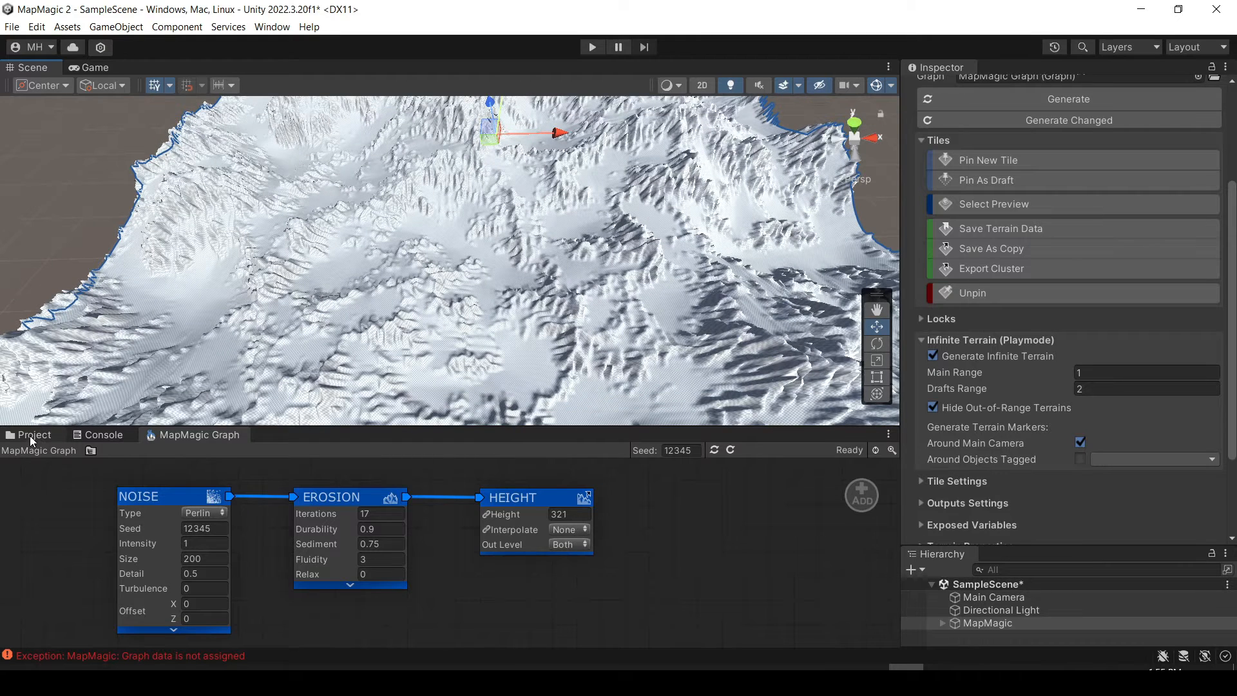
pyautogui.click(30, 435)
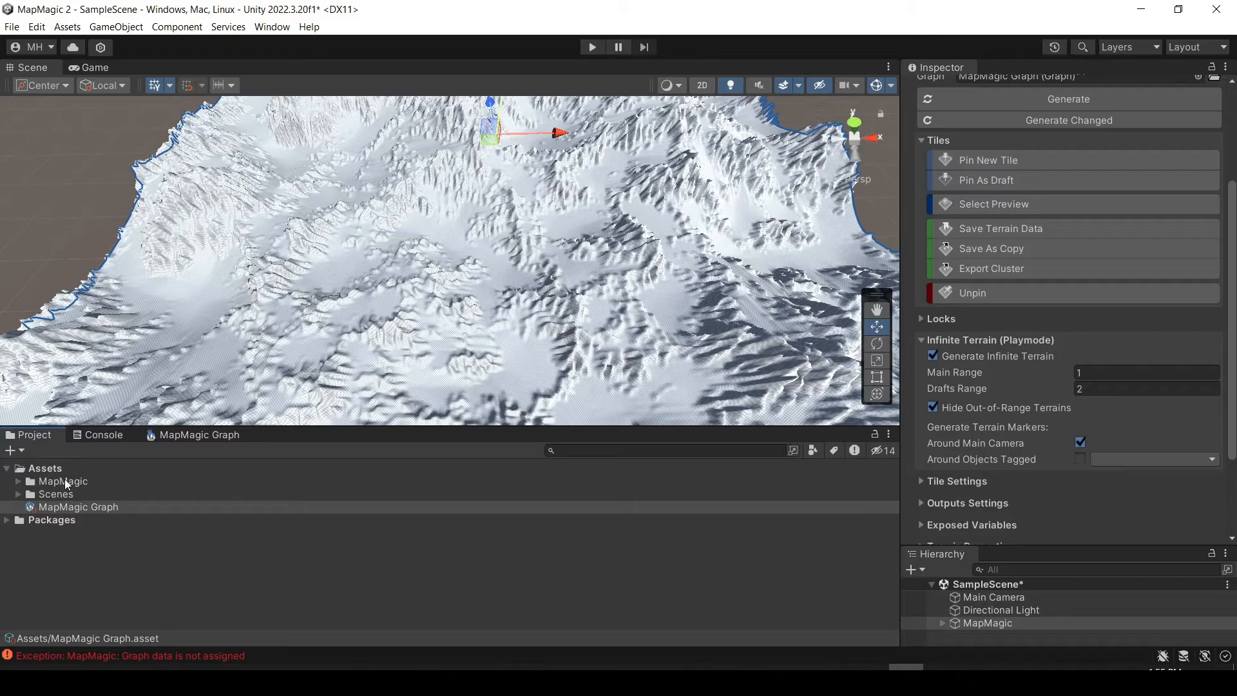
pyautogui.moveTo(352, 428); pyautogui.dragTo(353, 491)
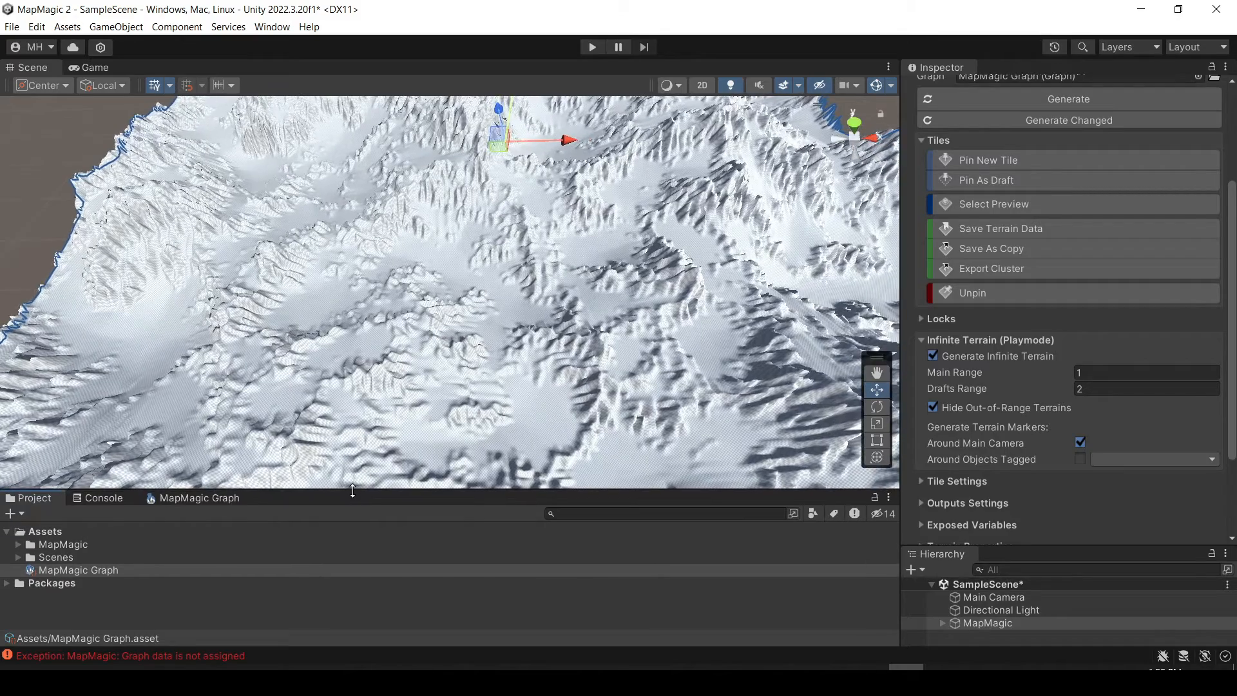
pyautogui.moveTo(447, 404)
pyautogui.mouseDown(button='right')
pyautogui.moveTo(466, 336)
pyautogui.moveTo(431, 413)
pyautogui.mouseUp(button='right')
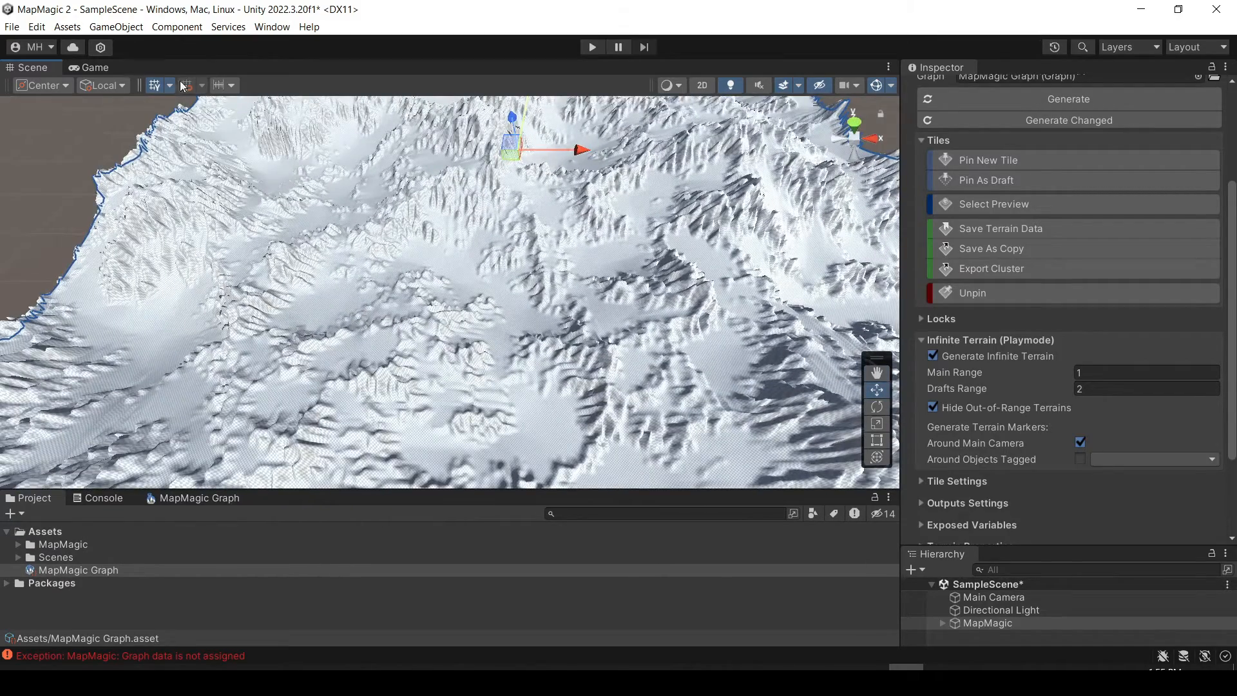
# Search the owned assets in the Package Manager for "modular fps" and select Modular First Person Controller.
pyautogui.click(273, 30)
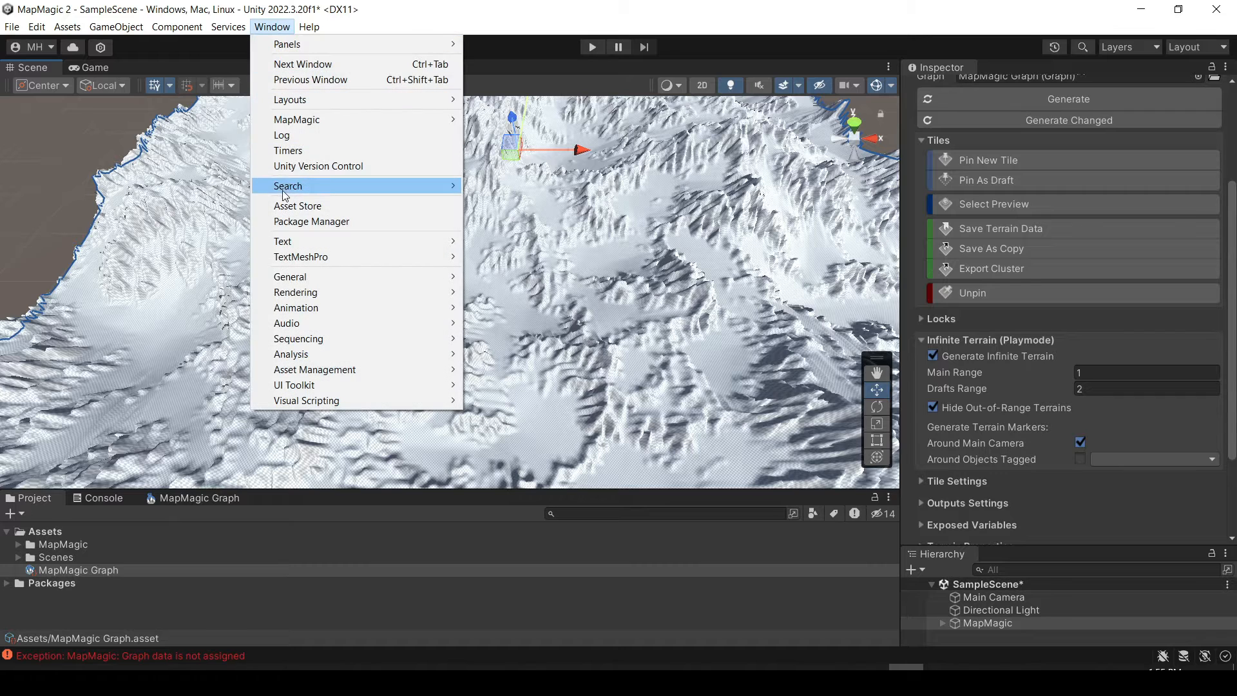
pyautogui.click(288, 222)
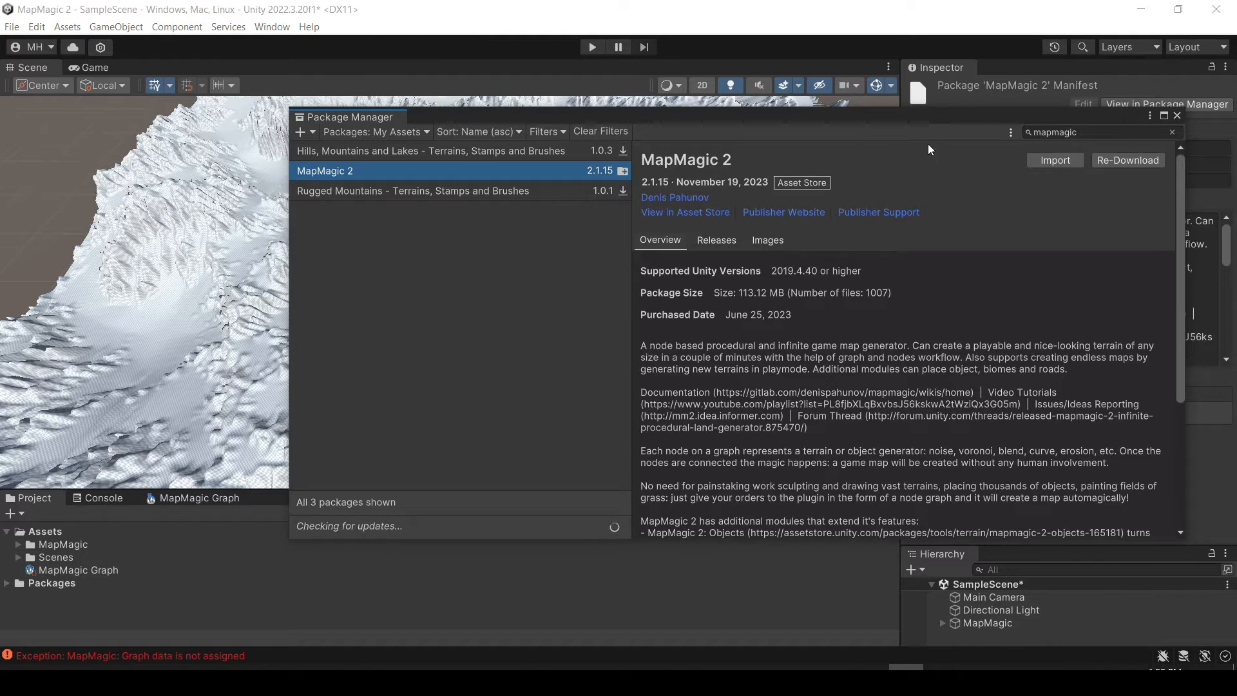
pyautogui.click(1062, 133)
pyautogui.write('modular fps')
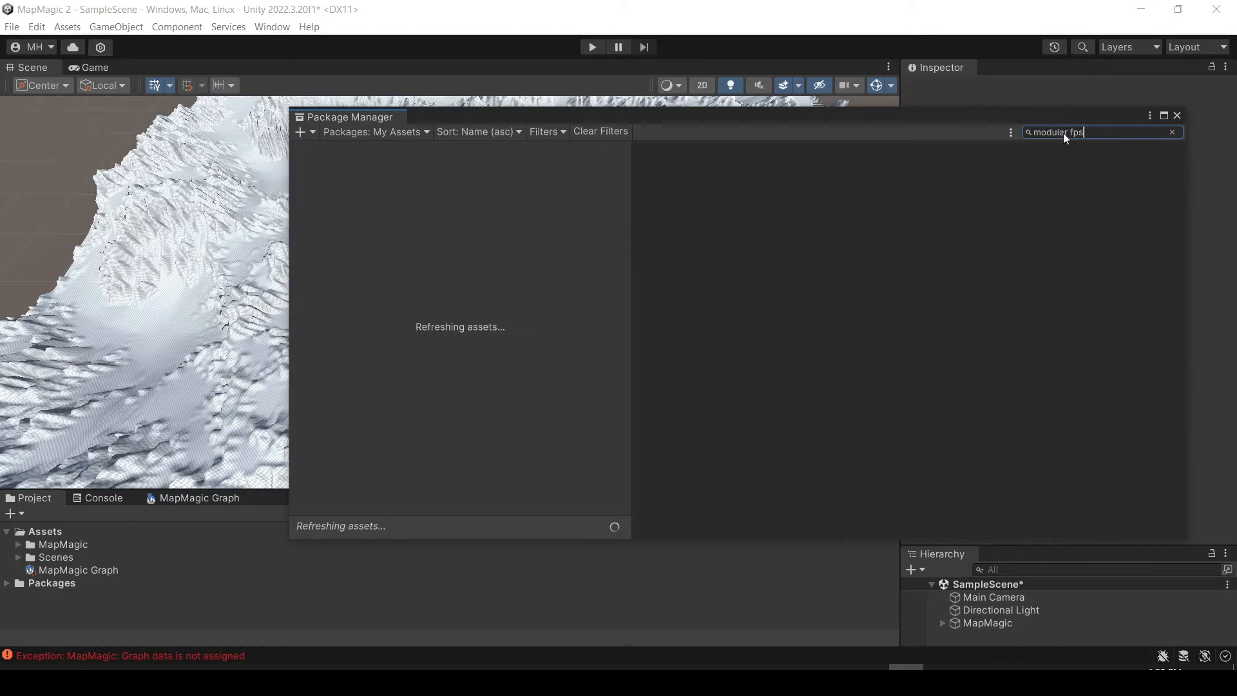
pyautogui.click(386, 214)
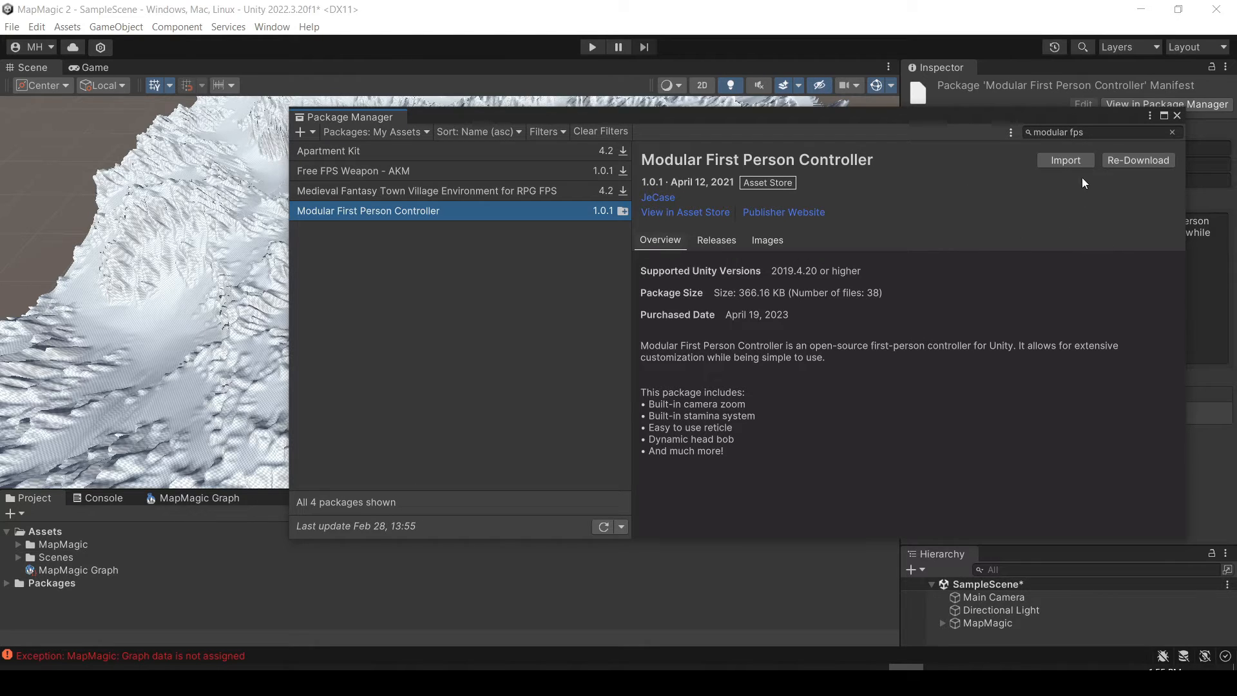
# Import the complete Modular First Person Controller package into the project and close the Package Manager.
pyautogui.click(1067, 158)
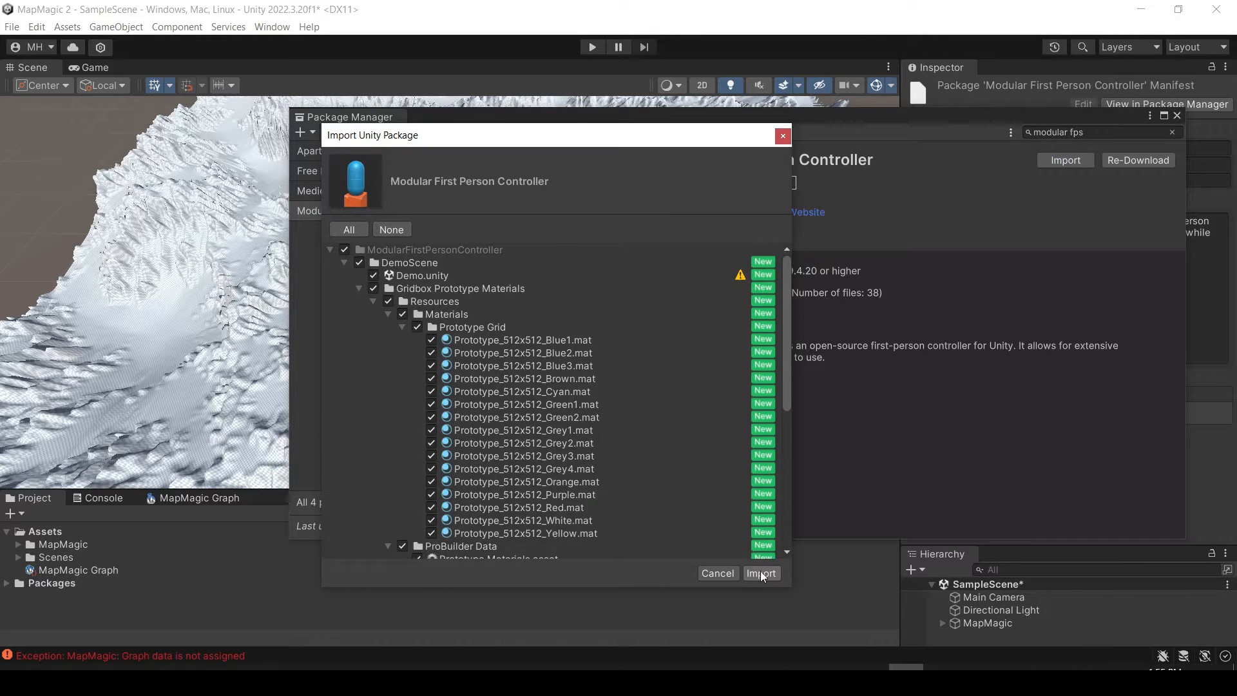
pyautogui.click(760, 572)
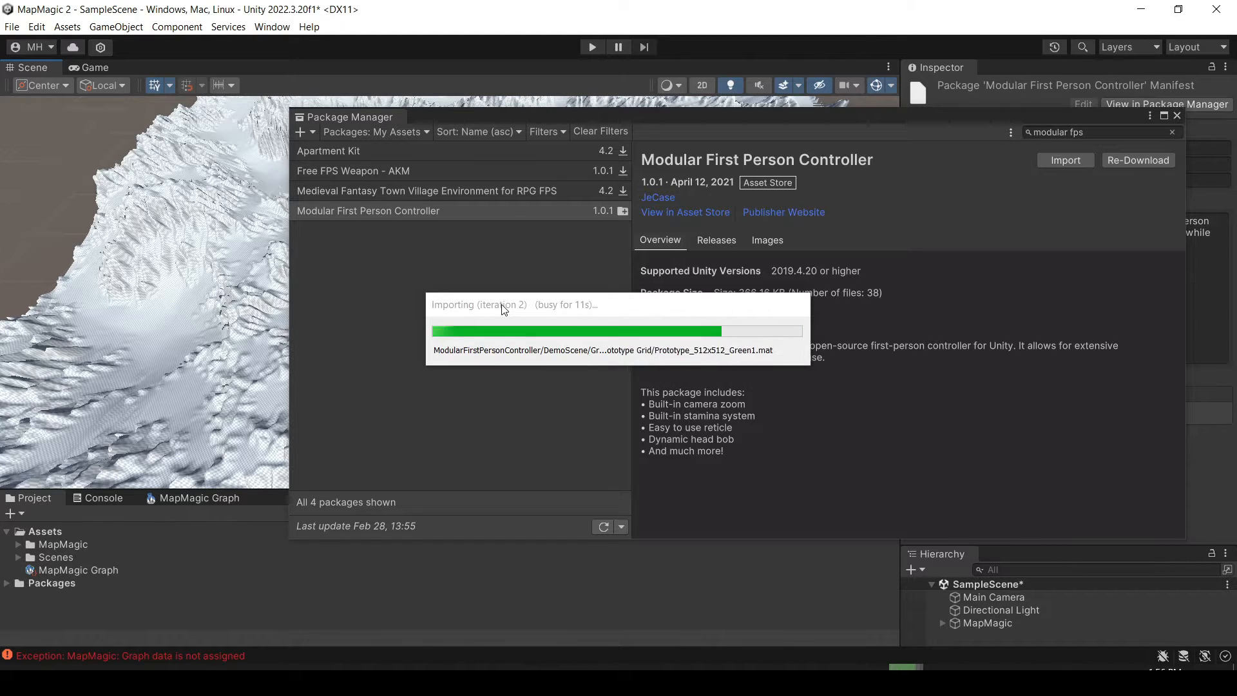
pyautogui.click(1177, 114)
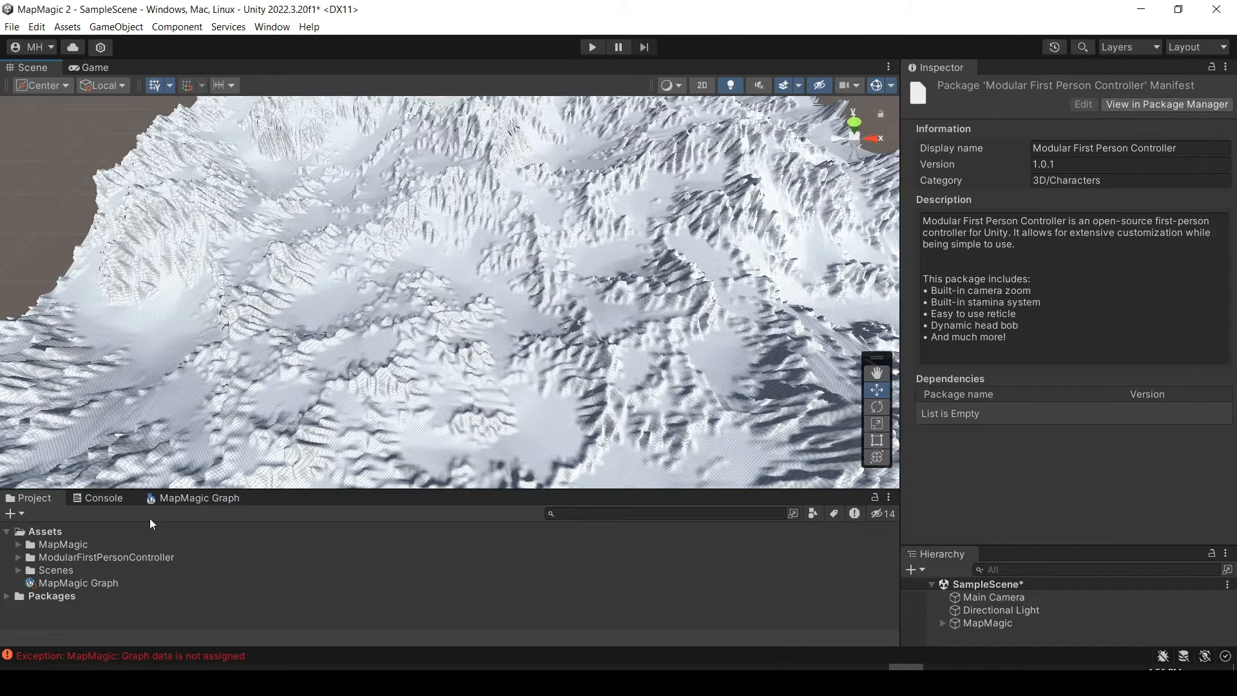
# Place the FirstPersonController prefab from the ModularFirstPersonController folder onto the terrain, enlarging the asset list to reach it.
pyautogui.click(18, 557)
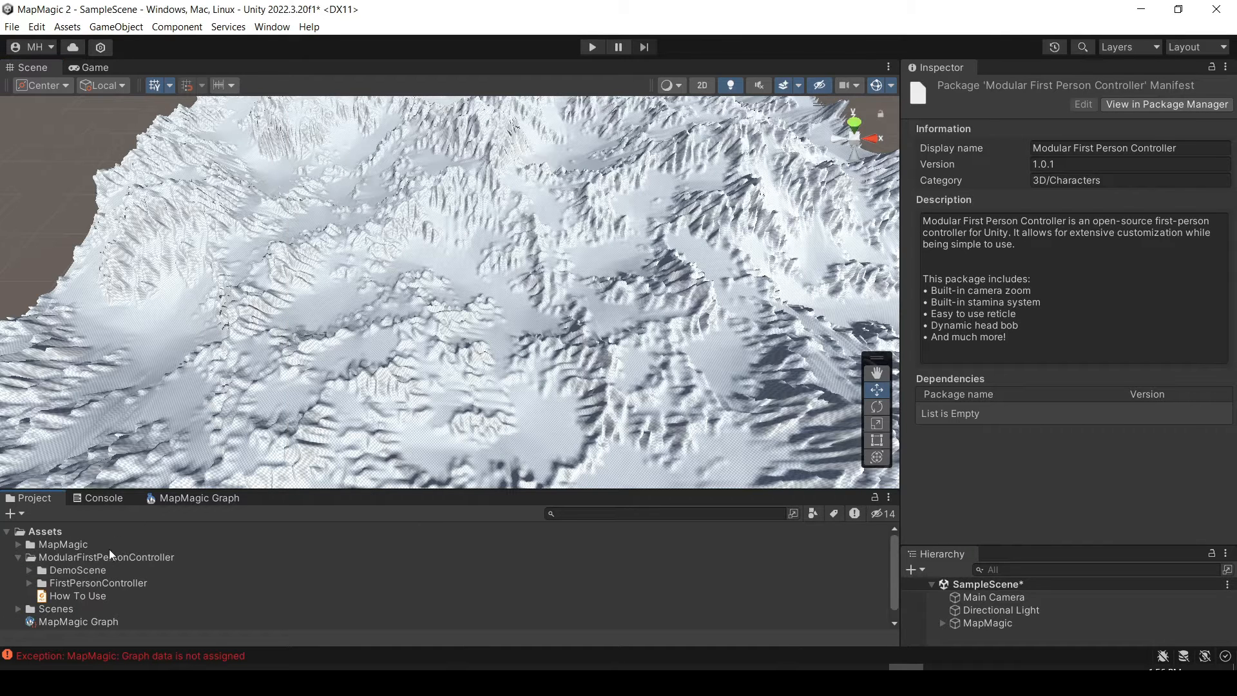
pyautogui.click(29, 583)
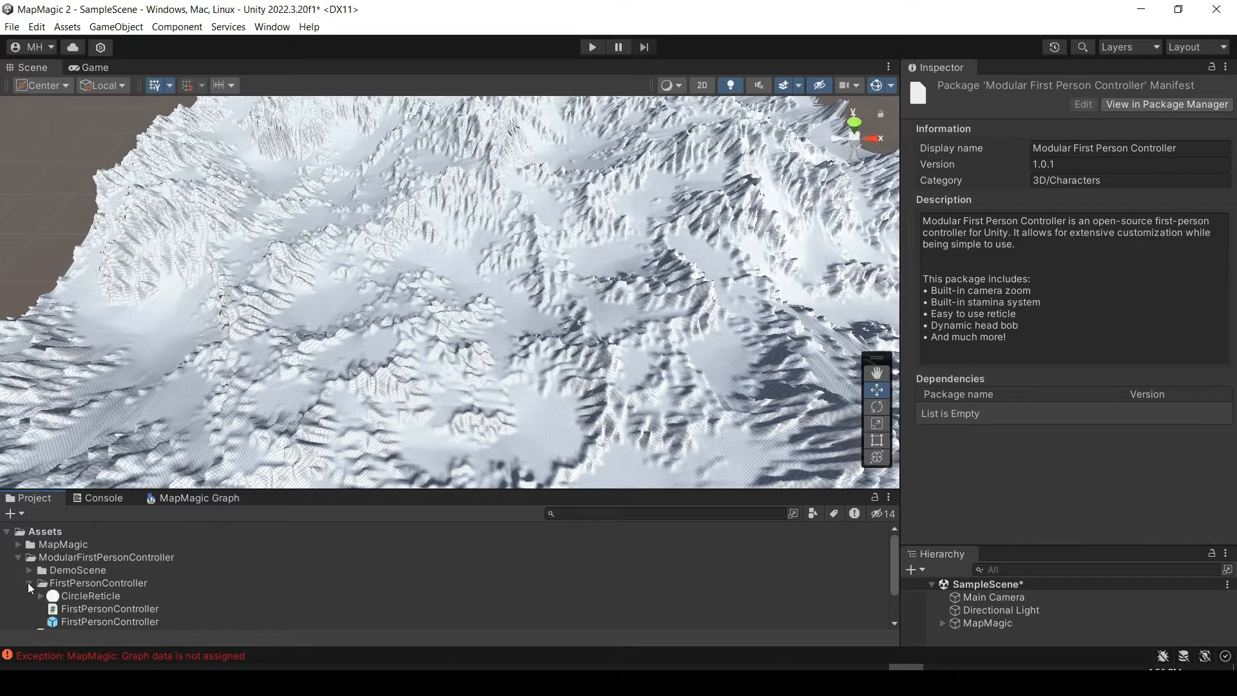
pyautogui.moveTo(286, 492); pyautogui.dragTo(302, 433)
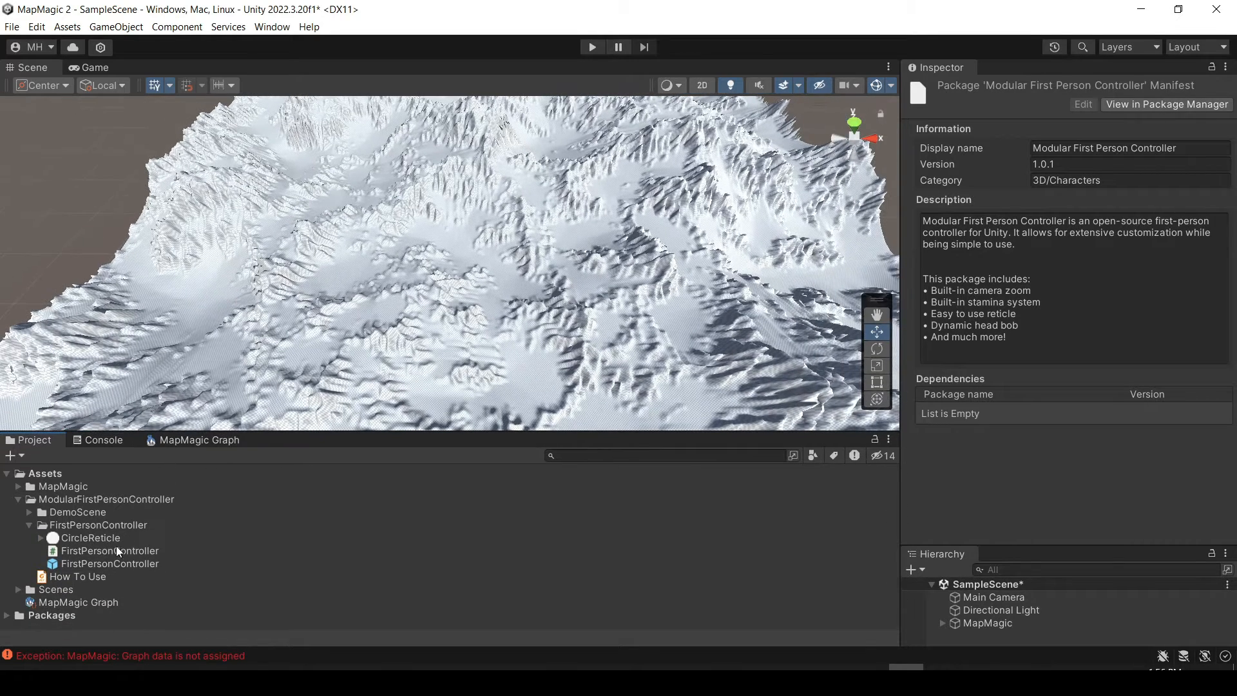
pyautogui.moveTo(98, 565); pyautogui.dragTo(167, 294)
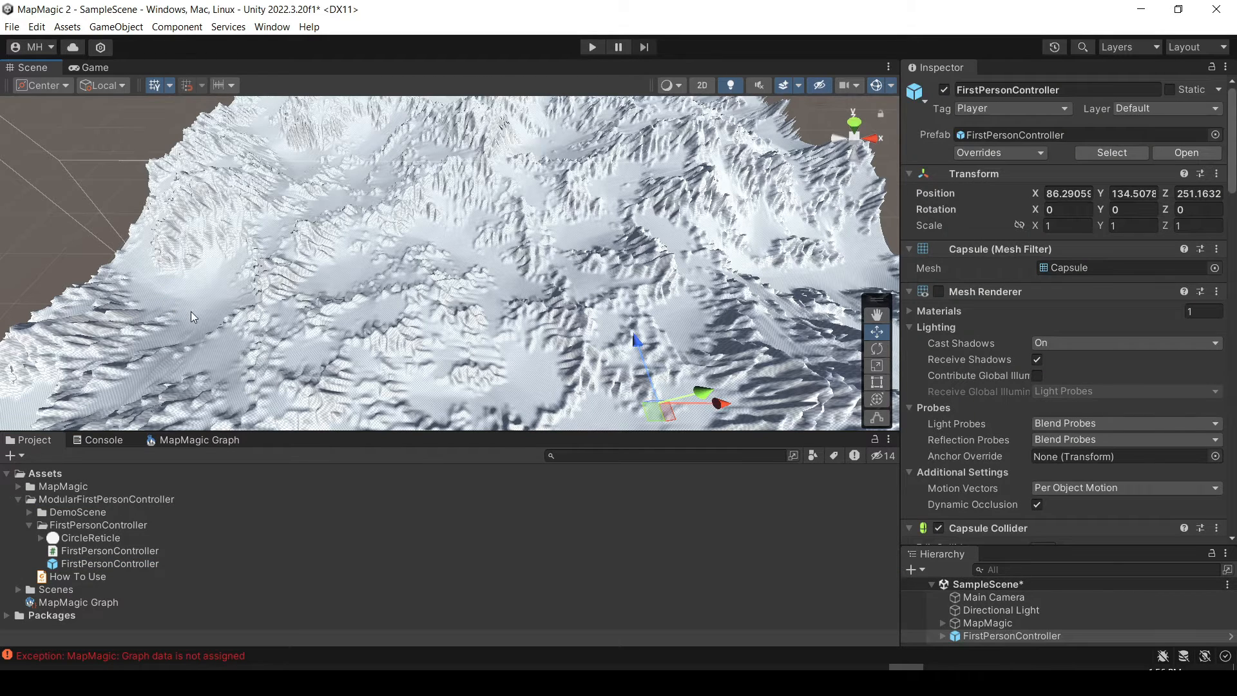
pyautogui.press('f')
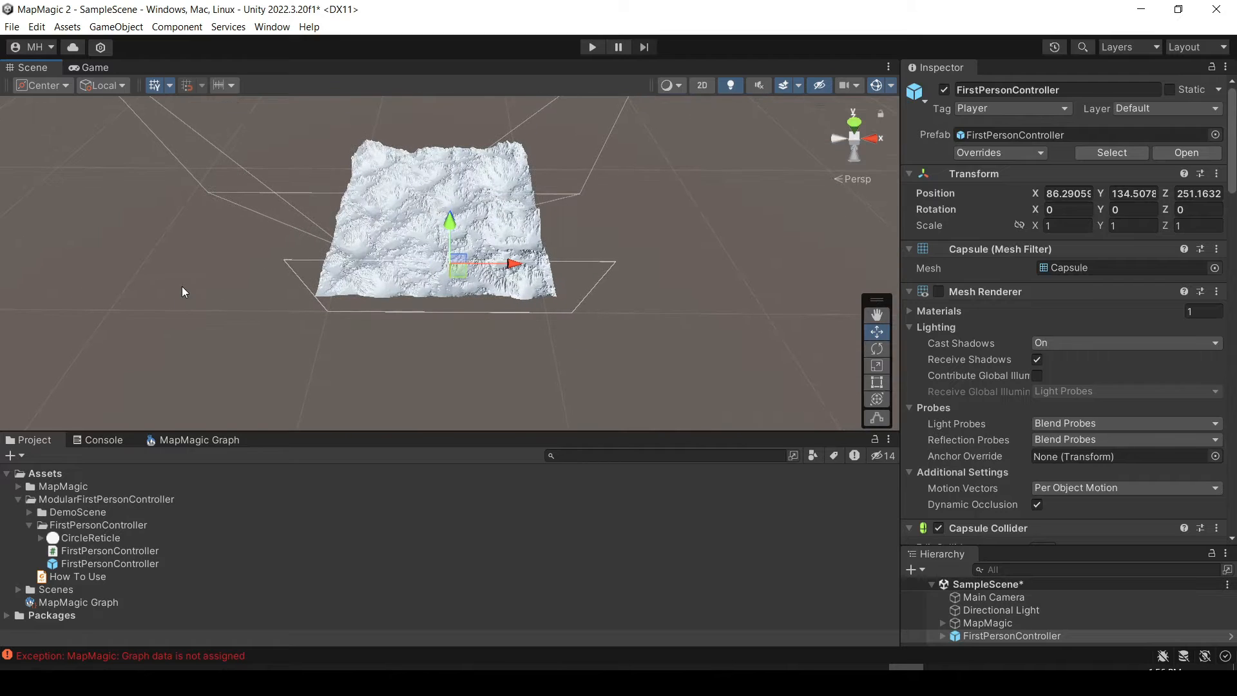
# Raise the FirstPersonController already placed on the terrain to a Y position of 137.1.
pyautogui.click(99, 564)
pyautogui.moveTo(276, 351); pyautogui.dragTo(1088, 184, button='right')
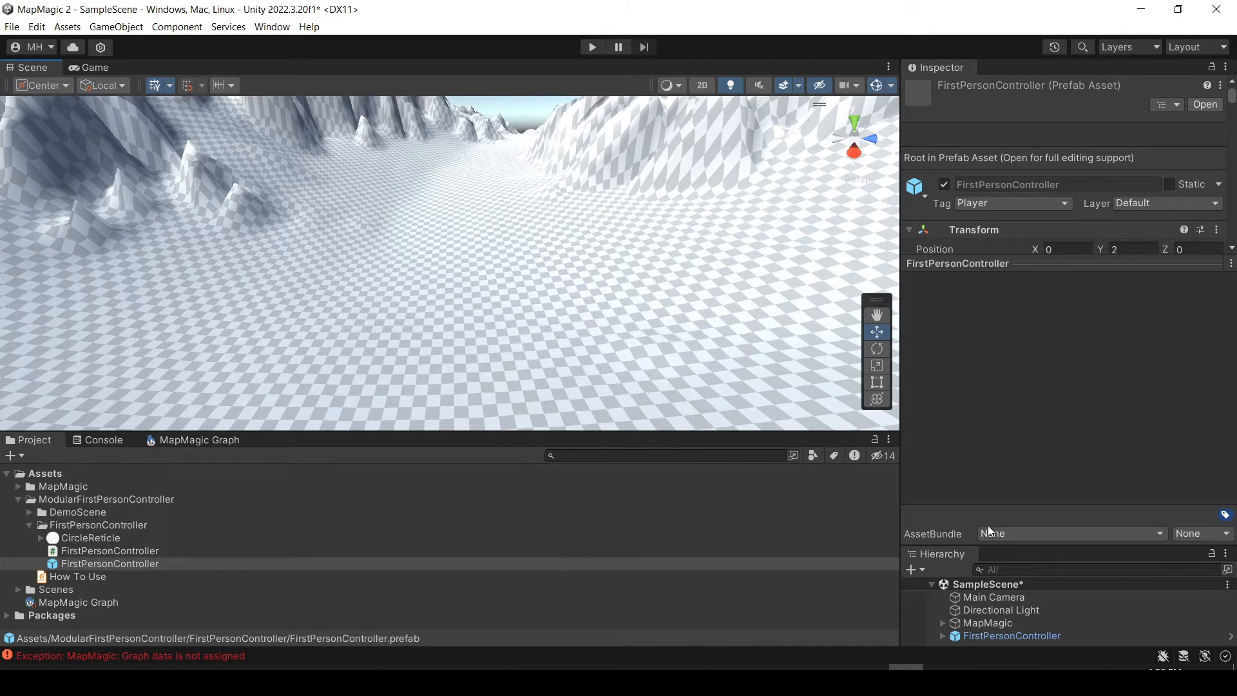
pyautogui.click(1015, 635)
pyautogui.moveTo(593, 273); pyautogui.dragTo(420, 157, button='right')
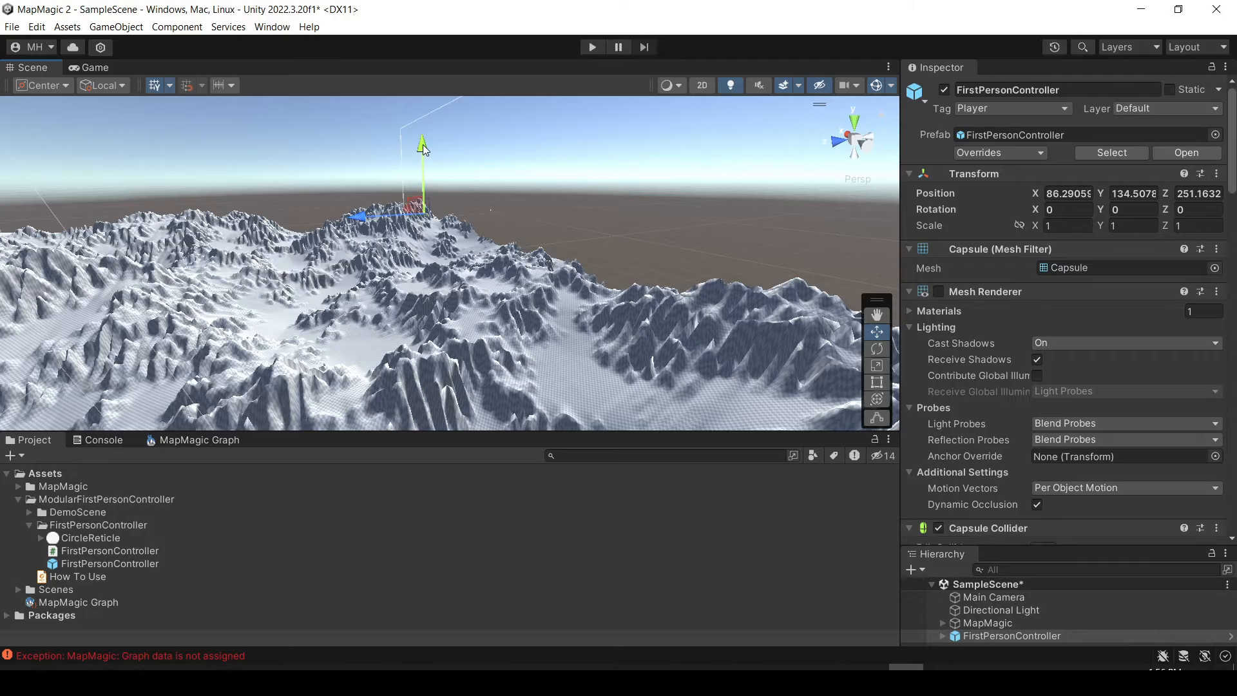
pyautogui.moveTo(422, 146); pyautogui.dragTo(423, 148)
pyautogui.moveTo(424, 148); pyautogui.dragTo(129, 271, button='right')
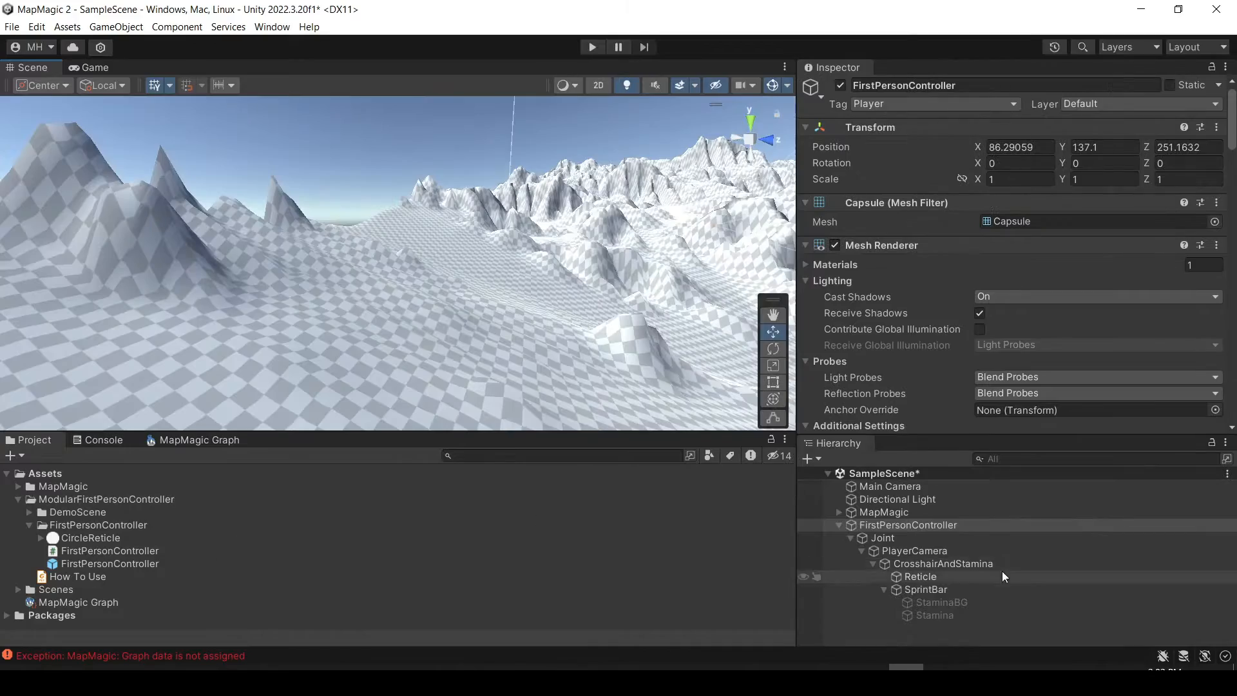
# Delete the existing FirstPersonController from the scene and place a fresh copy of its prefab on the terrain.
pyautogui.rightClick(902, 525)
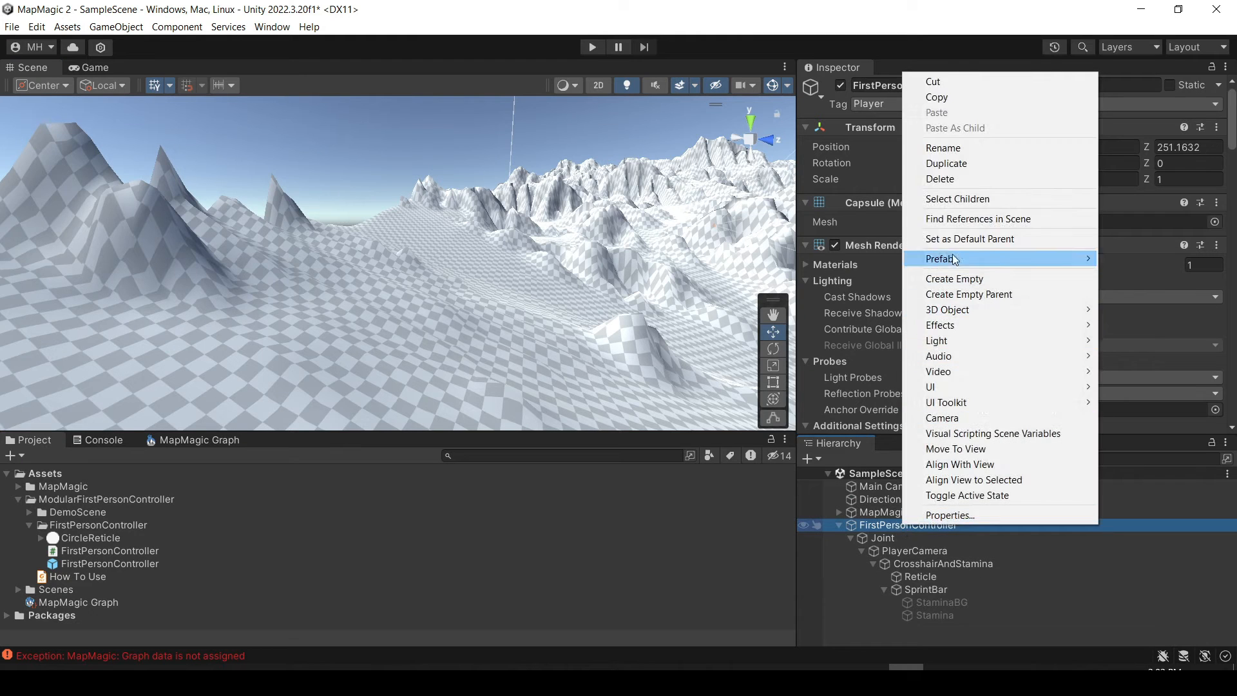
pyautogui.click(946, 178)
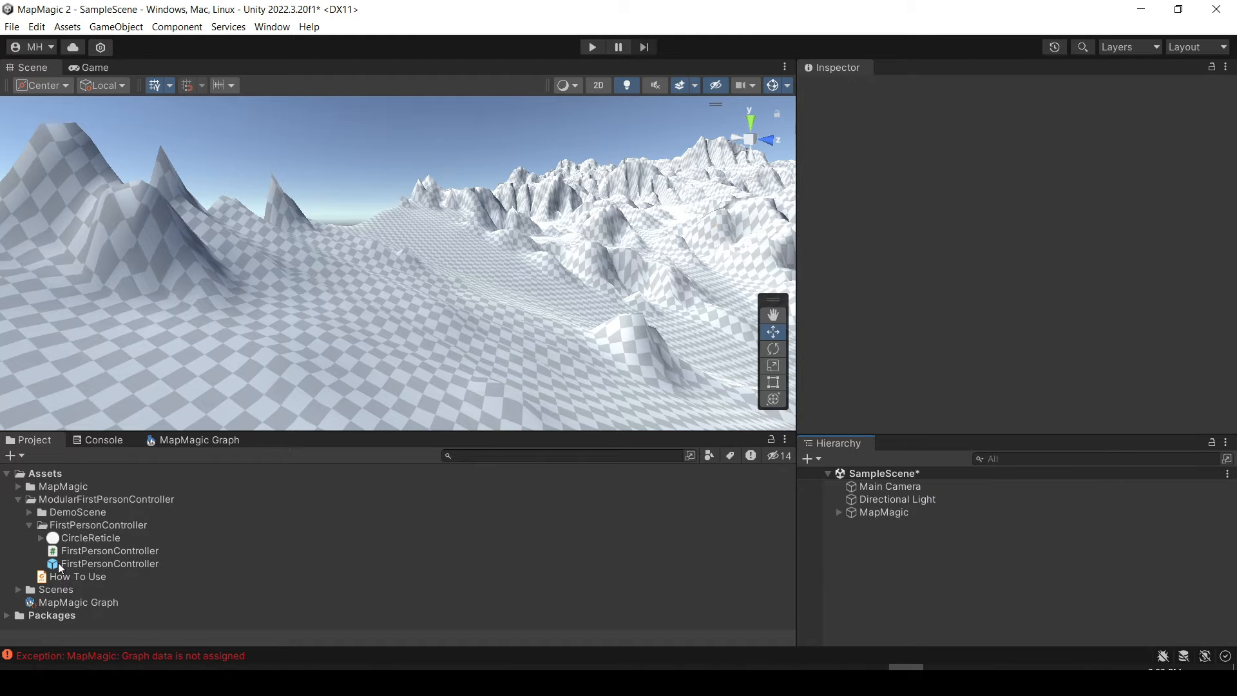
pyautogui.moveTo(59, 563); pyautogui.dragTo(213, 359)
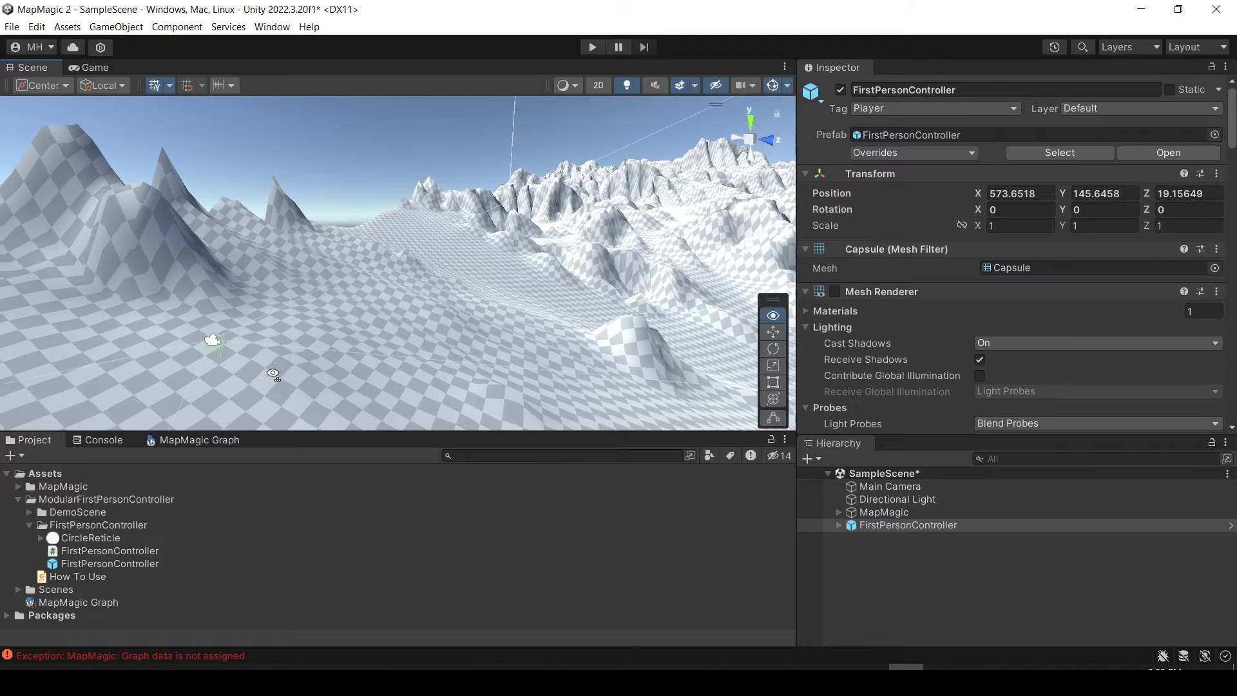
# Raise the newly placed FirstPersonController slightly above the ground by setting its Y position to 147.3.
pyautogui.moveTo(273, 373); pyautogui.dragTo(132, 395, button='right')
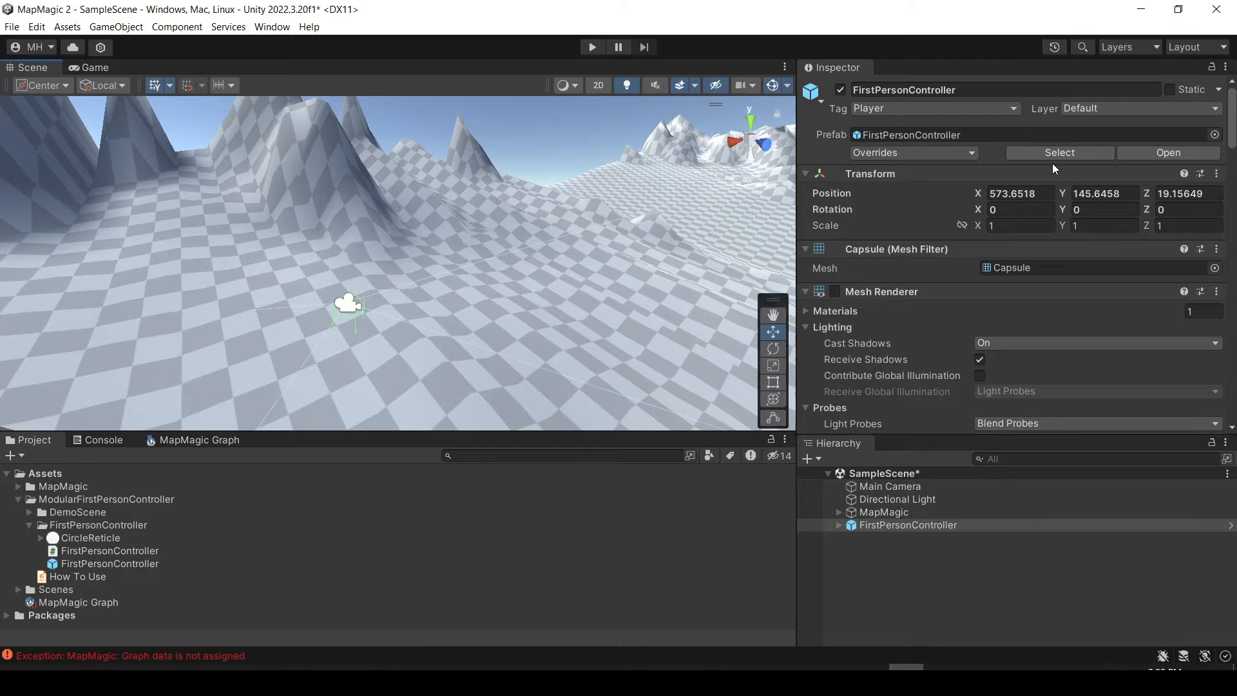
pyautogui.moveTo(1067, 192); pyautogui.dragTo(1114, 191)
pyautogui.moveTo(536, 293); pyautogui.dragTo(611, 161, button='right')
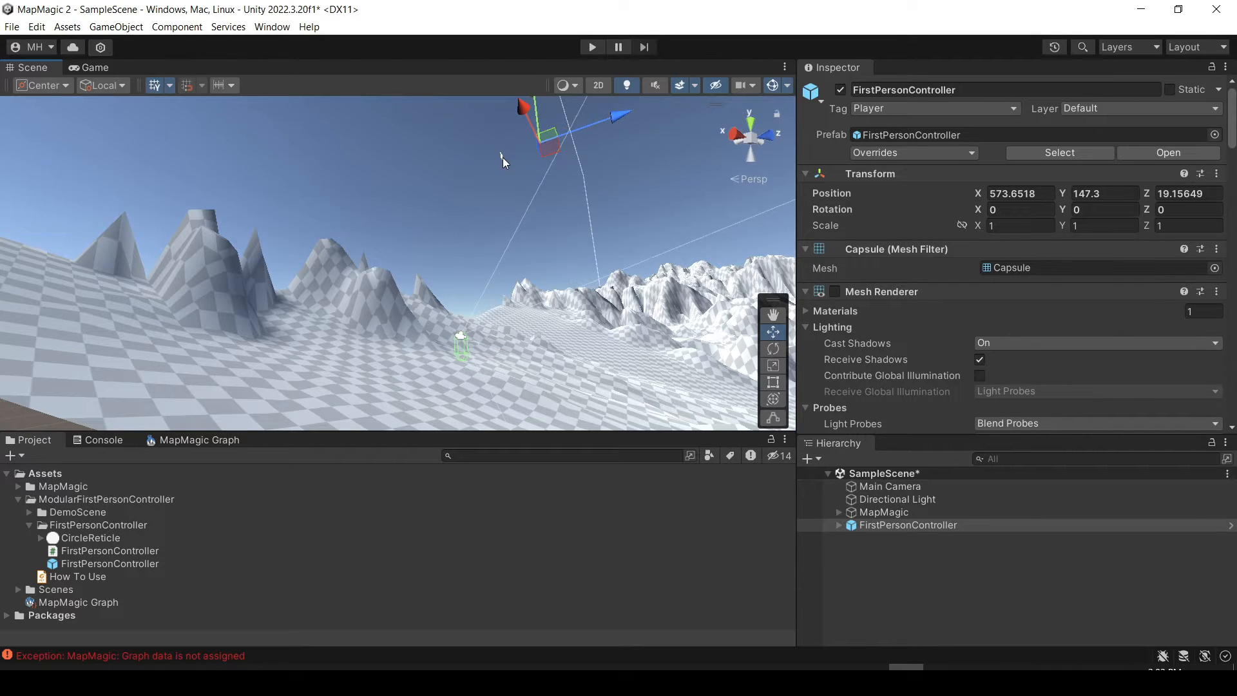
pyautogui.moveTo(487, 289); pyautogui.dragTo(518, 318, button='right')
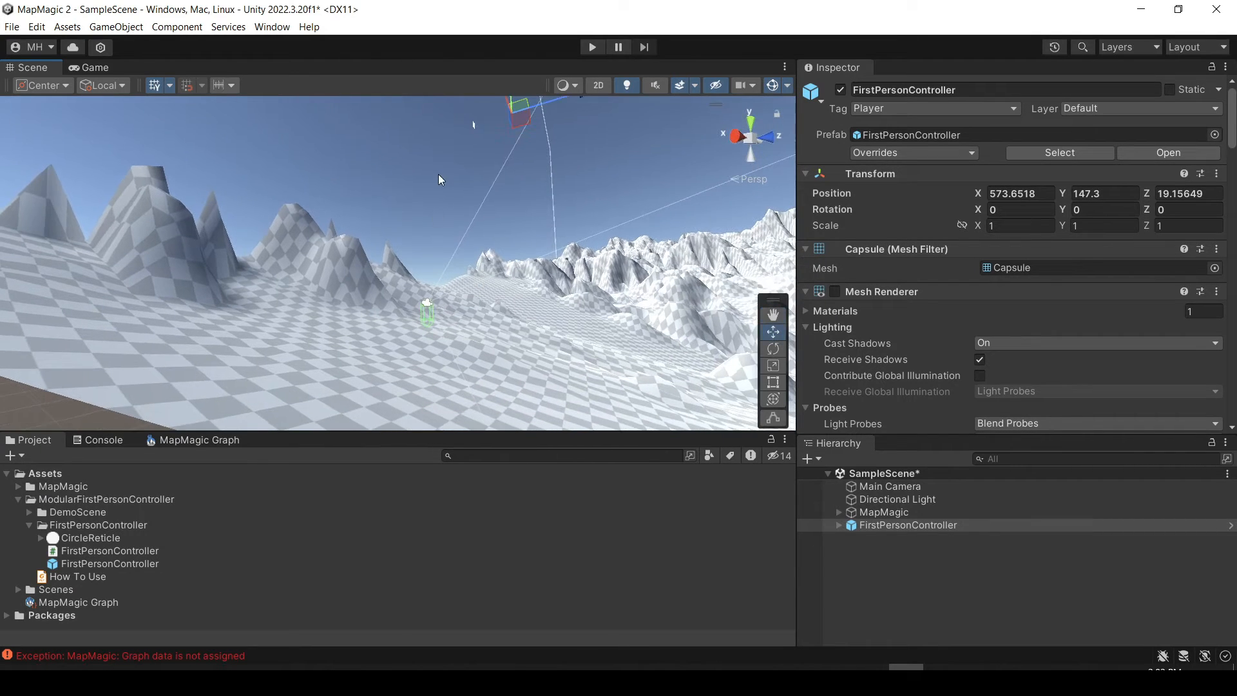
# Run the scene briefly in play mode, stop it, and delete the Main Camera from the scene.
pyautogui.click(592, 46)
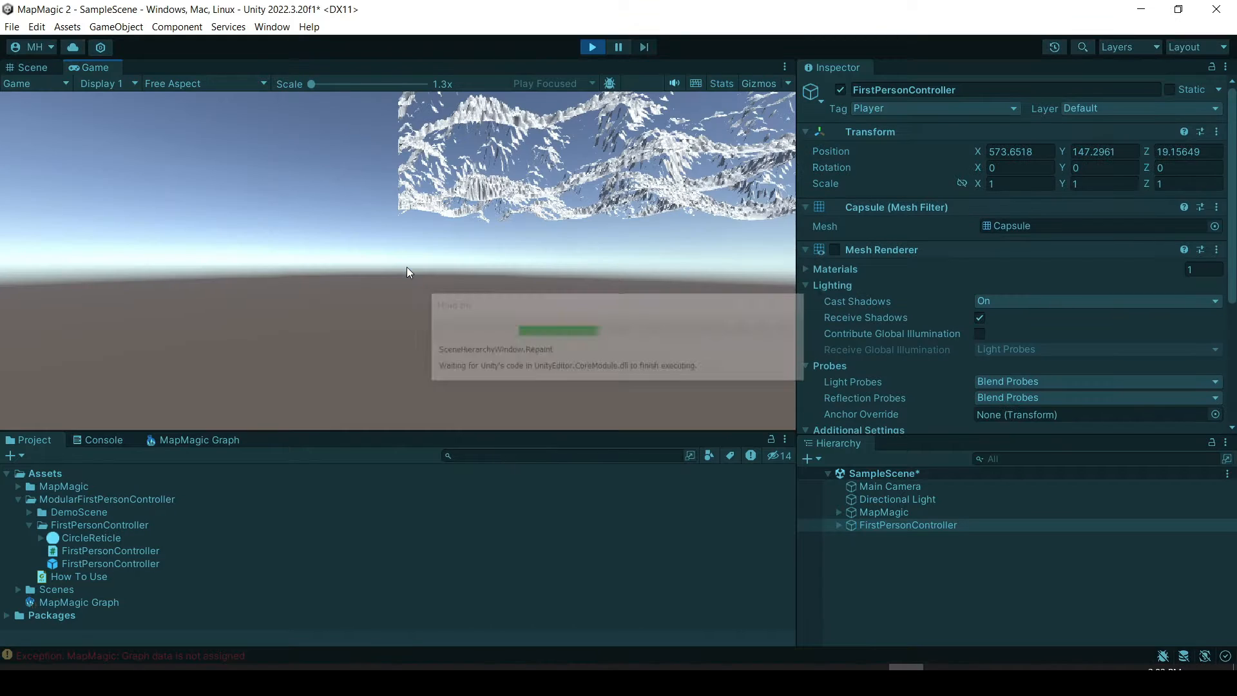
pyautogui.click(592, 47)
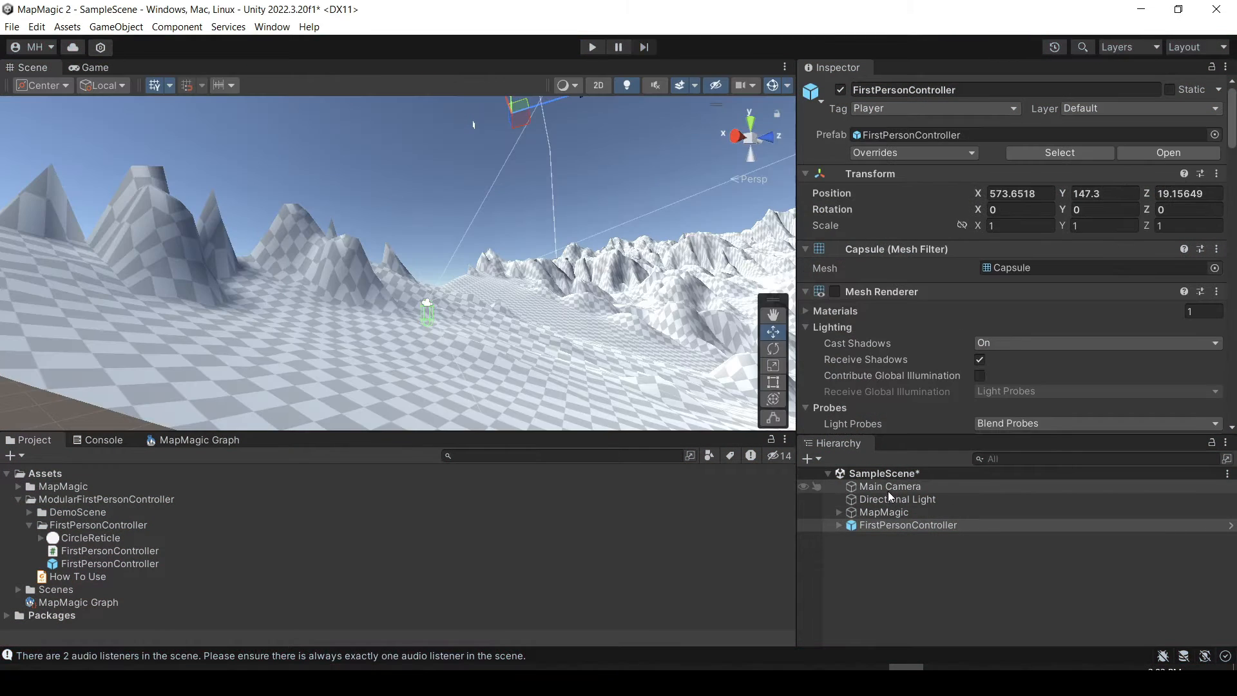
pyautogui.rightClick(888, 491)
pyautogui.click(922, 146)
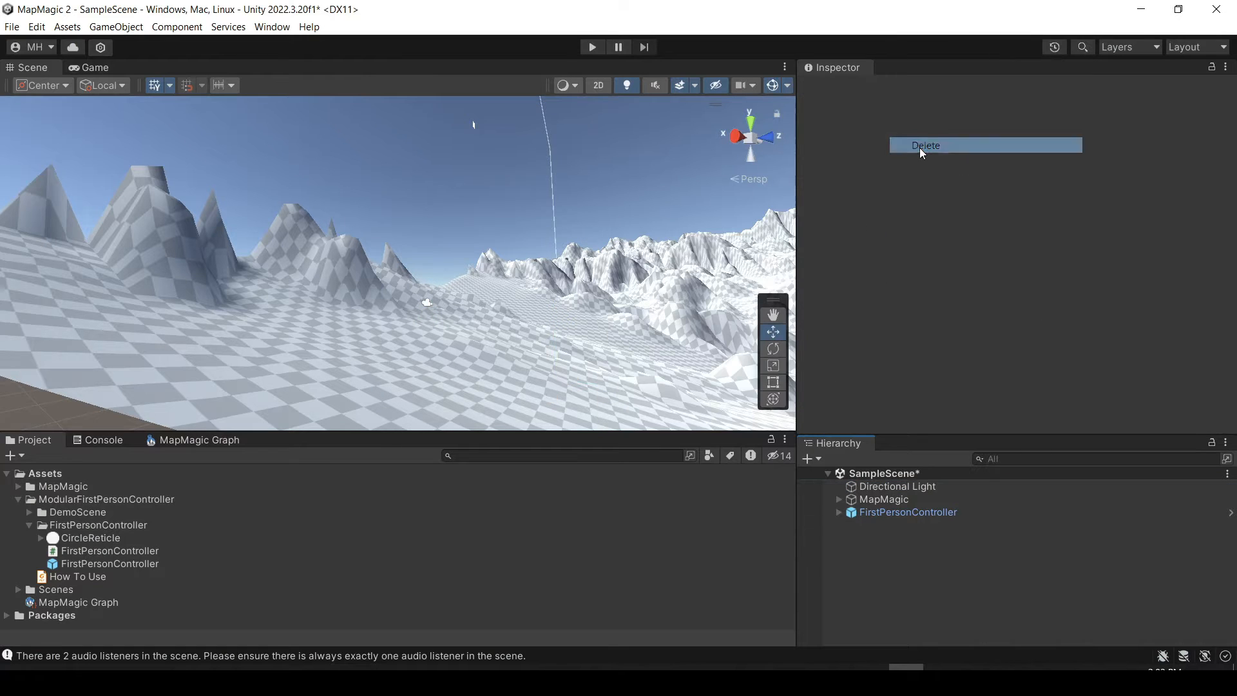
# Expand the FirstPersonController object, run the scene, and walk the character forward across the terrain through the valleys between the mountains.
pyautogui.click(894, 512)
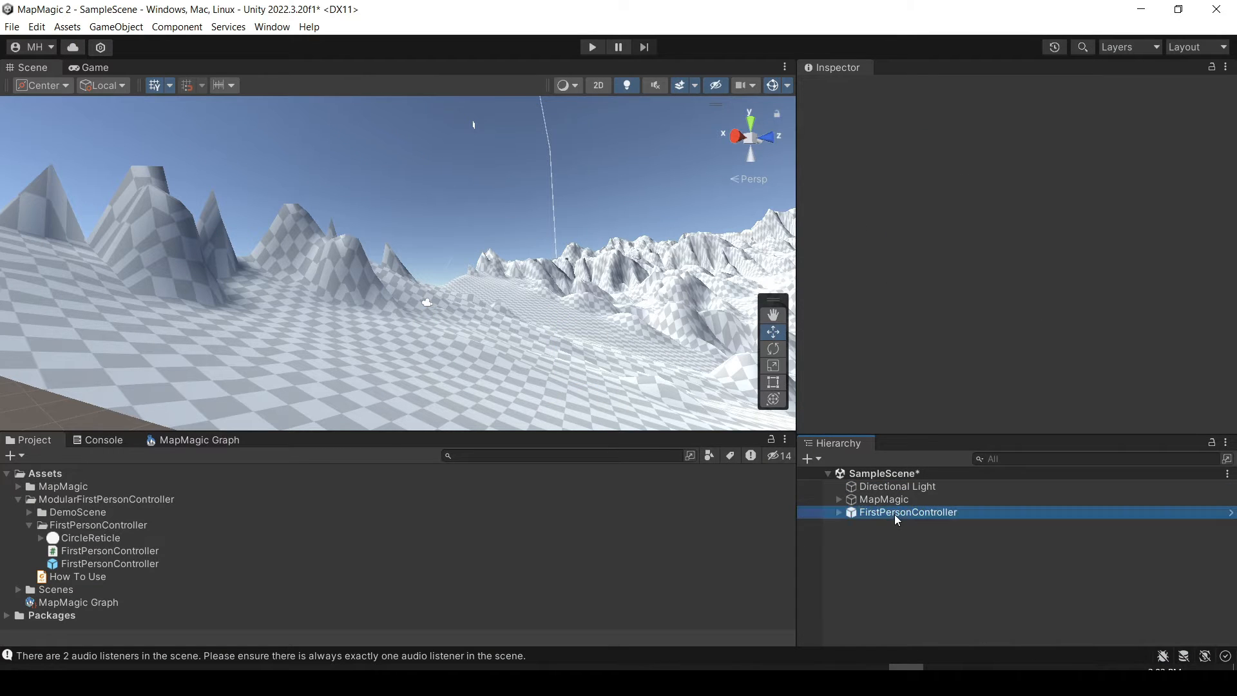
pyautogui.click(838, 513)
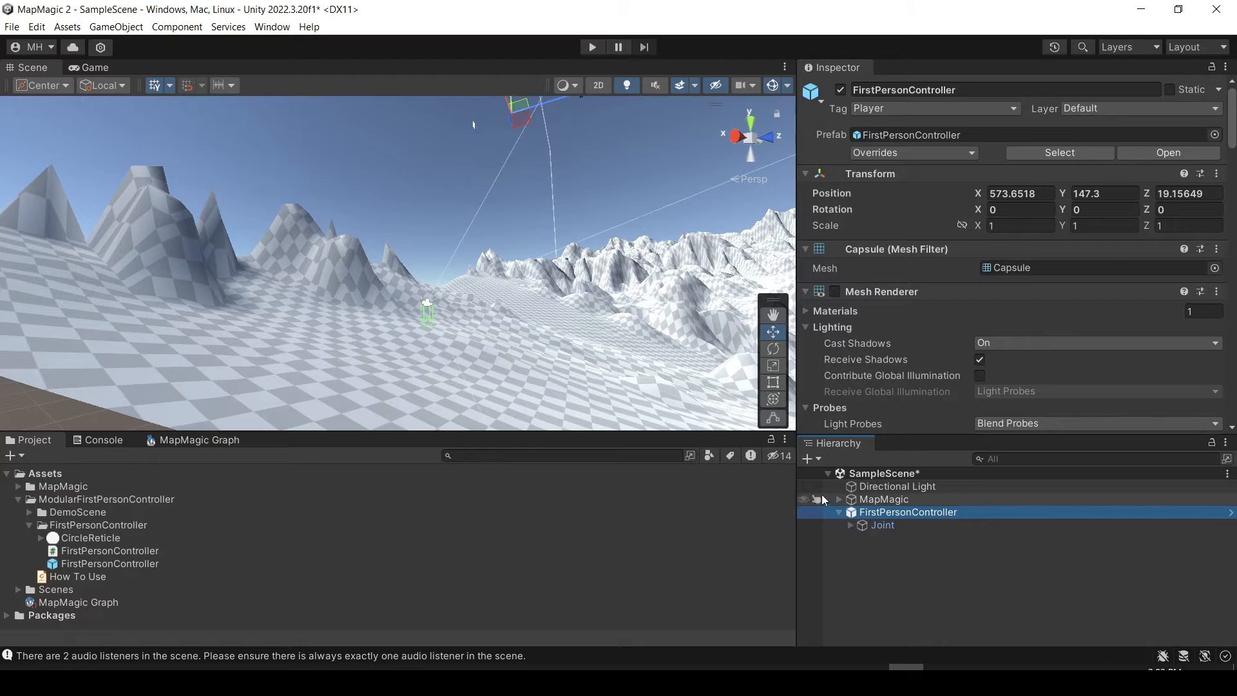
pyautogui.click(592, 48)
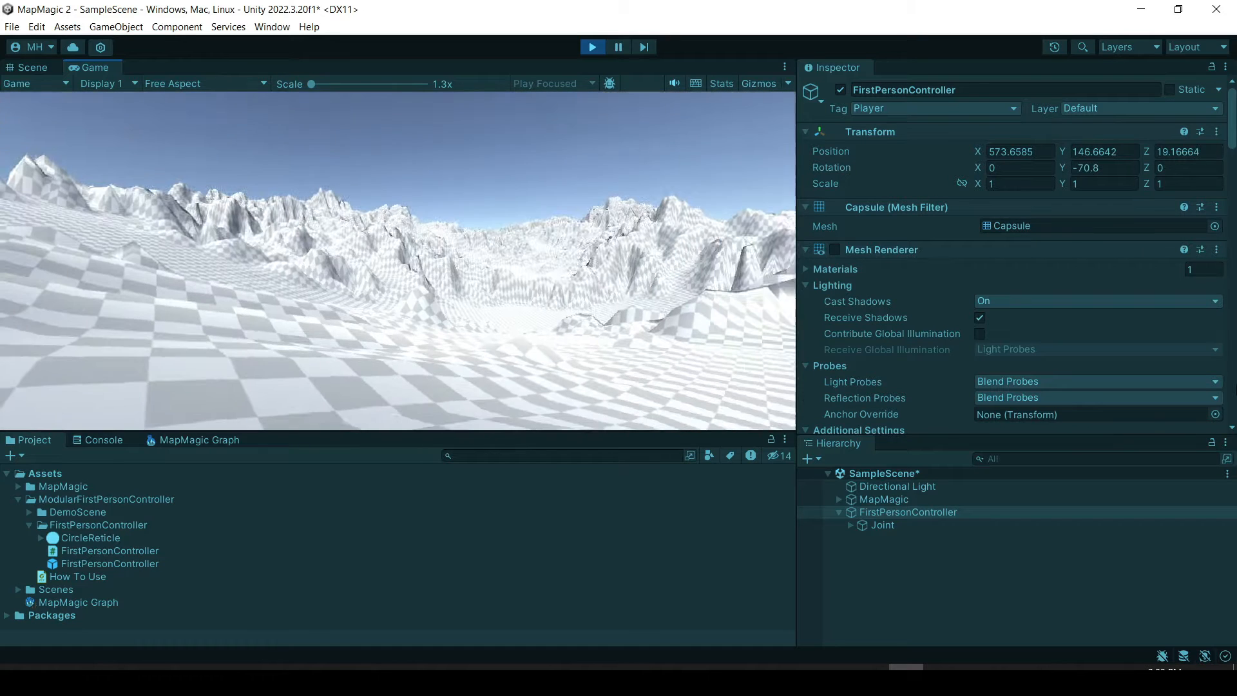
pyautogui.press('w')
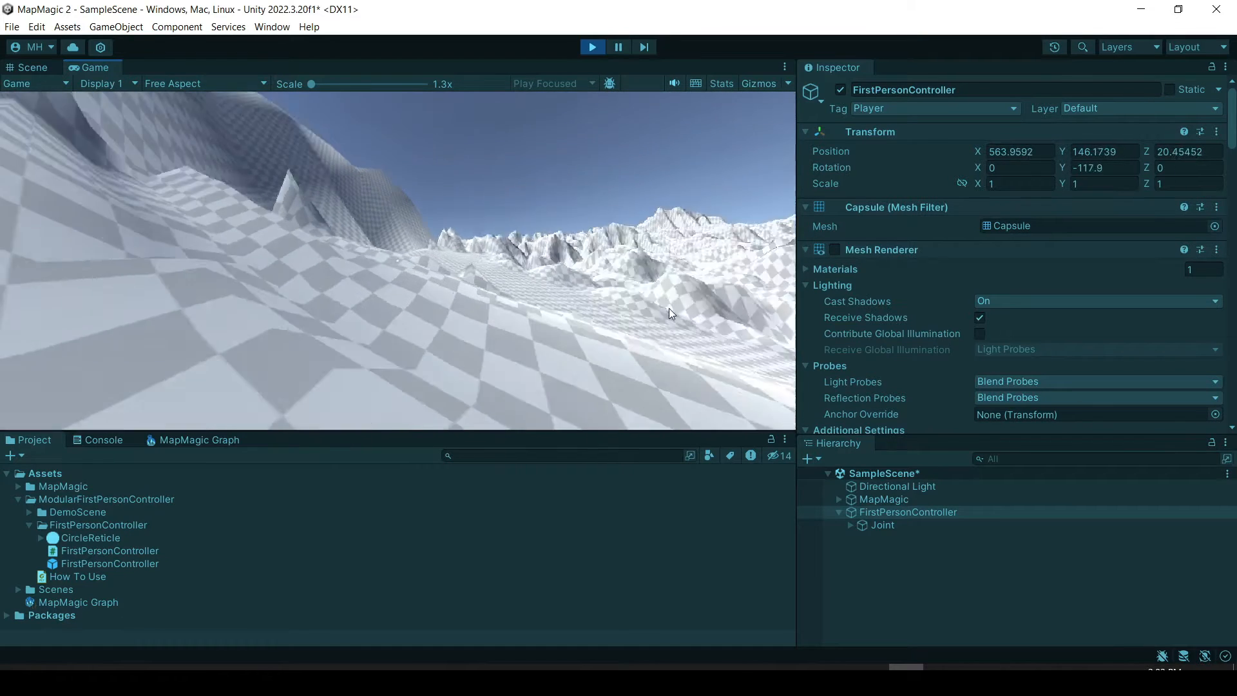
pyautogui.press('w')
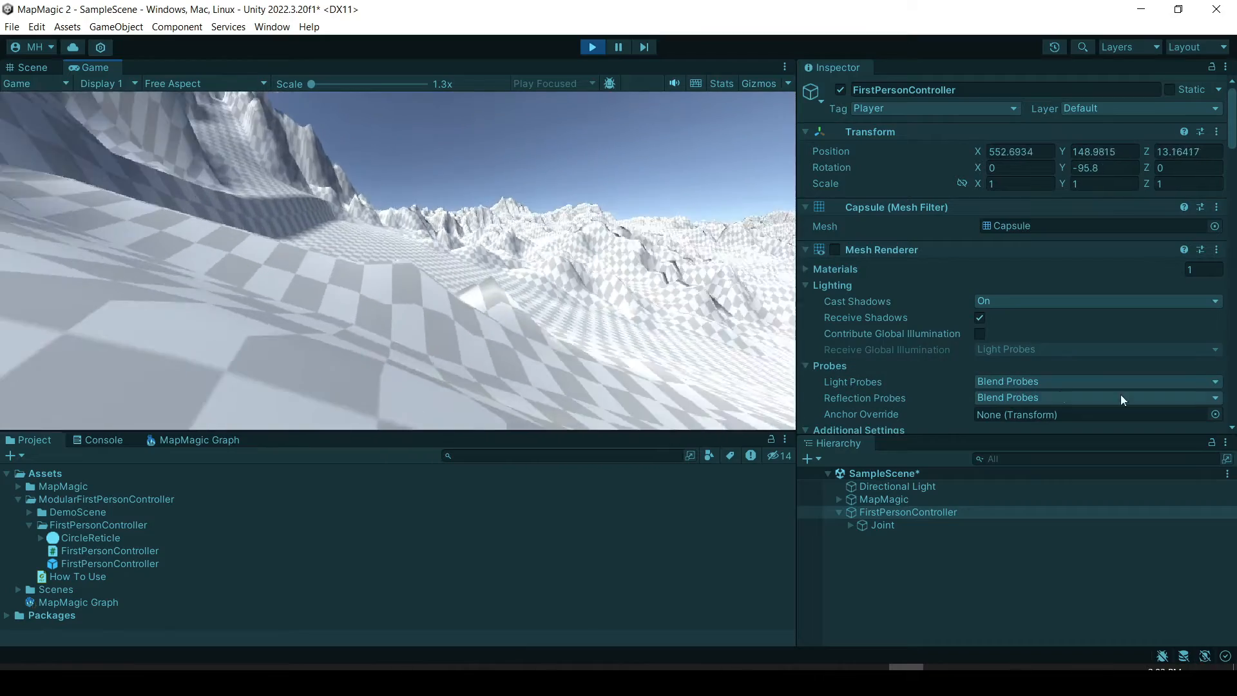
pyautogui.press('w')
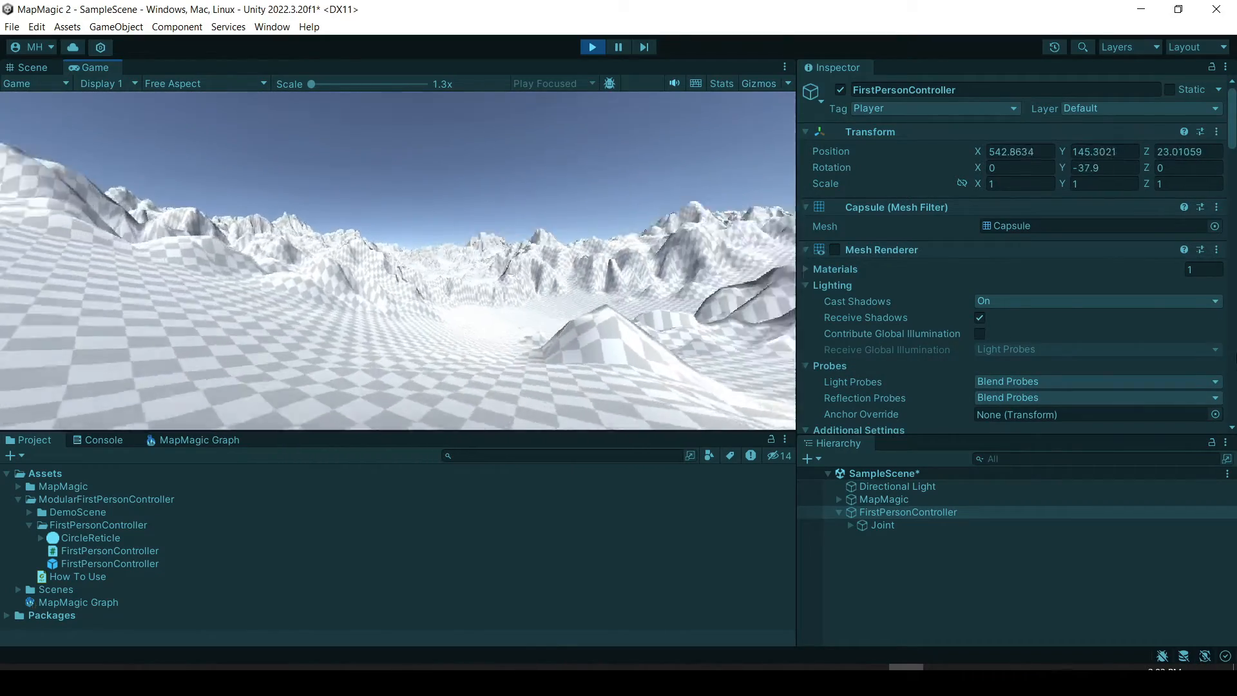
pyautogui.press('w')
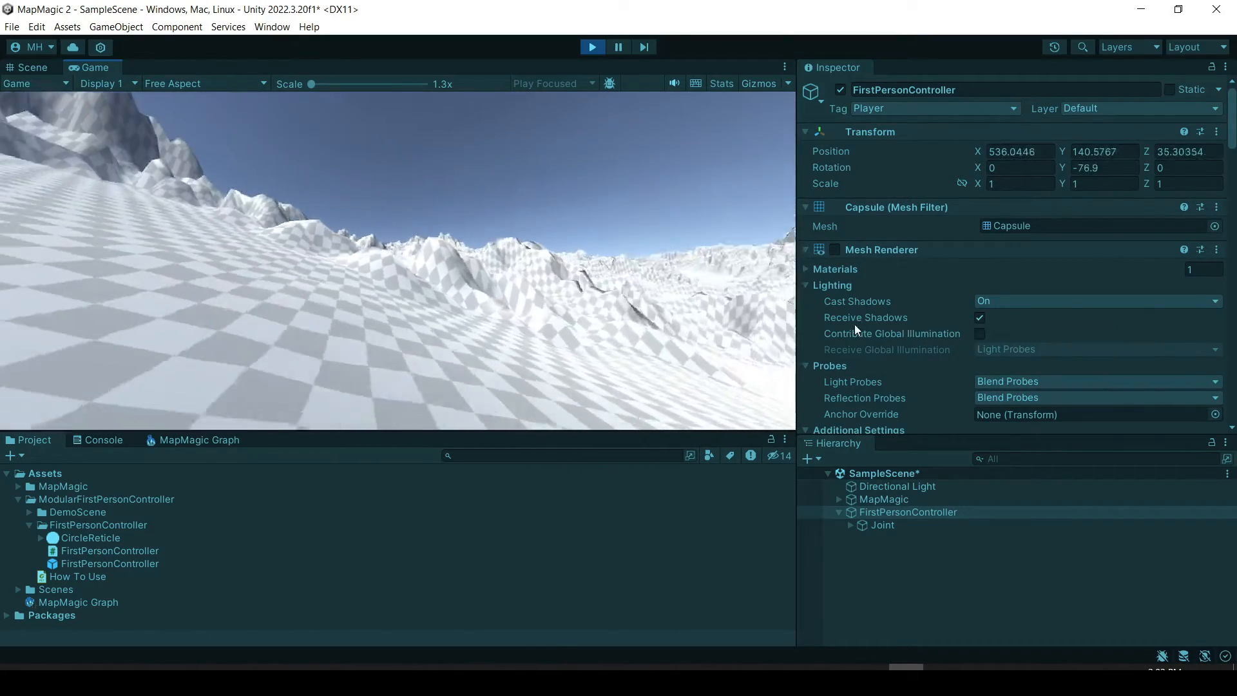
pyautogui.press('w')
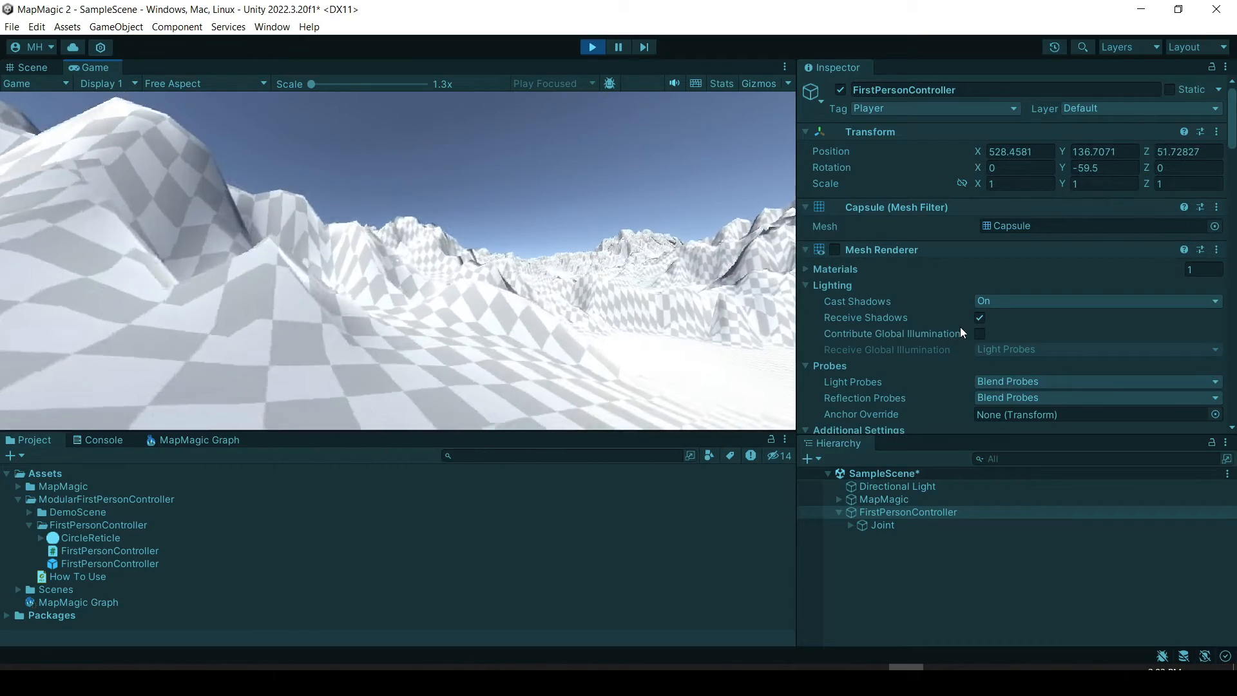
pyautogui.press('w')
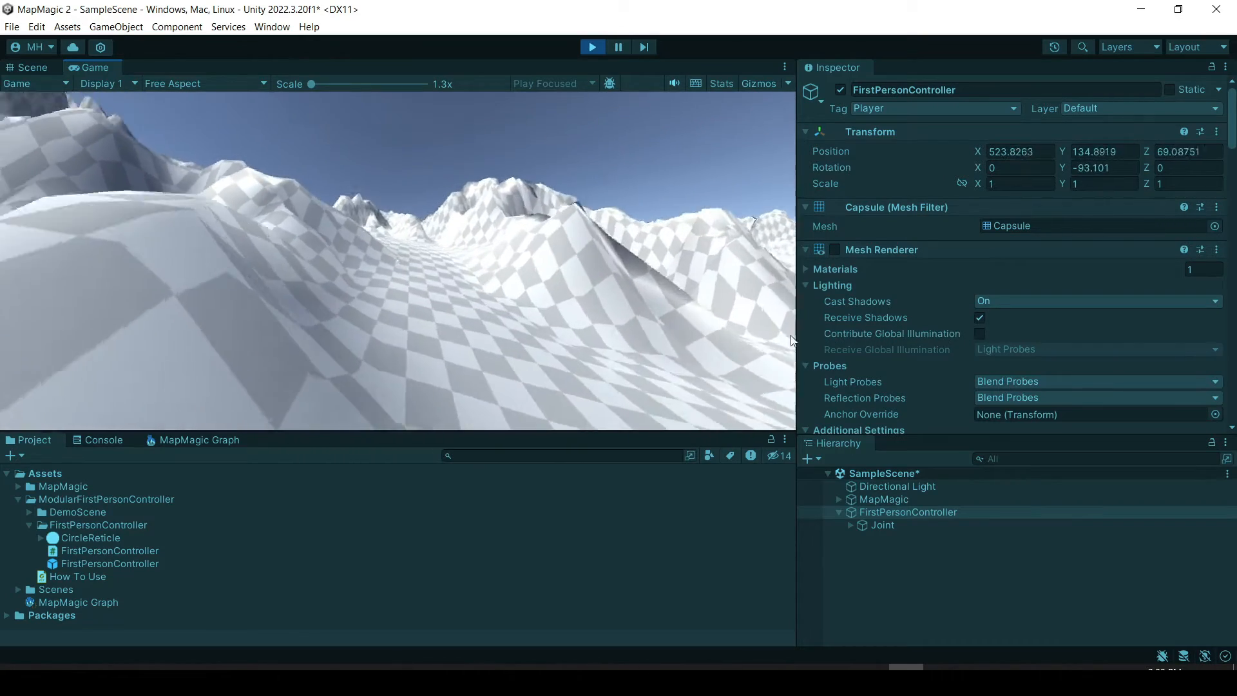
pyautogui.press('w')
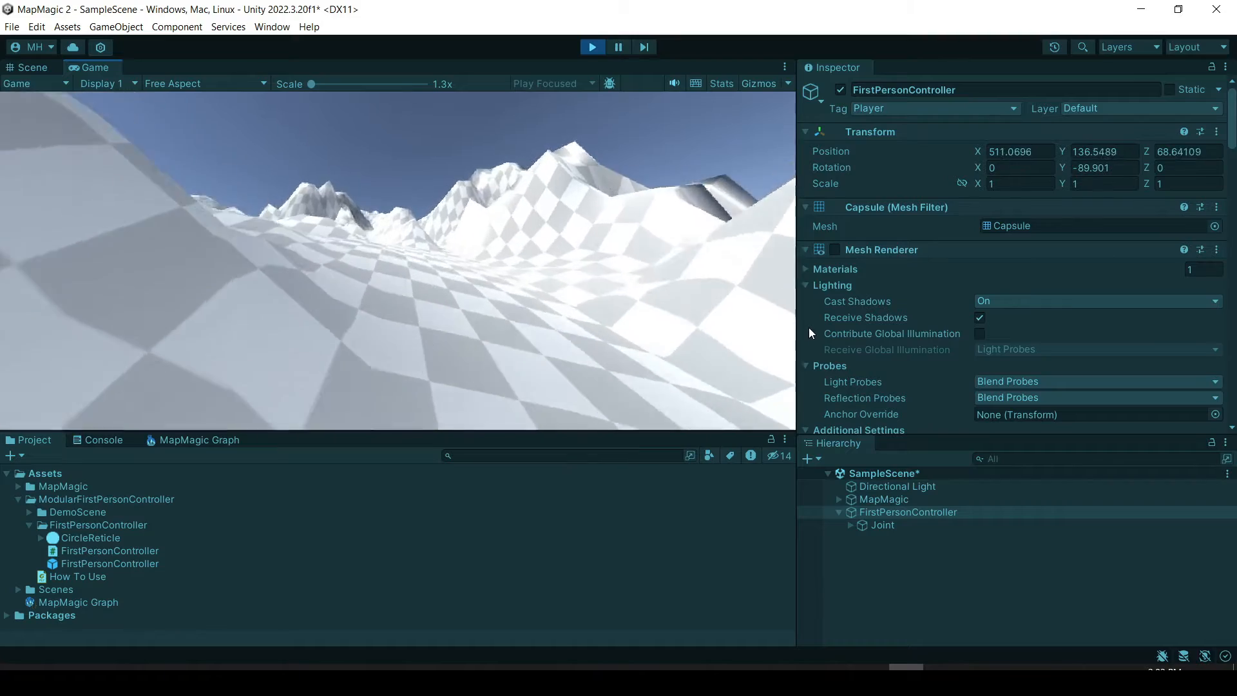
pyautogui.press('w')
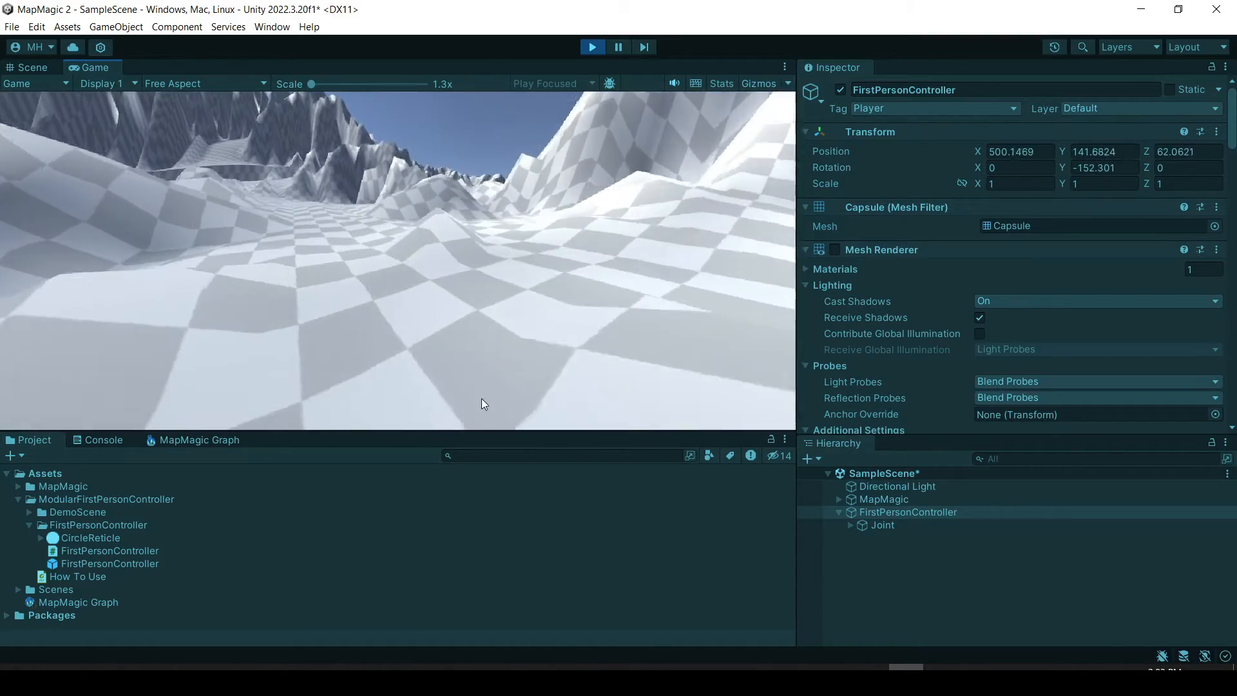
pyautogui.press('w')
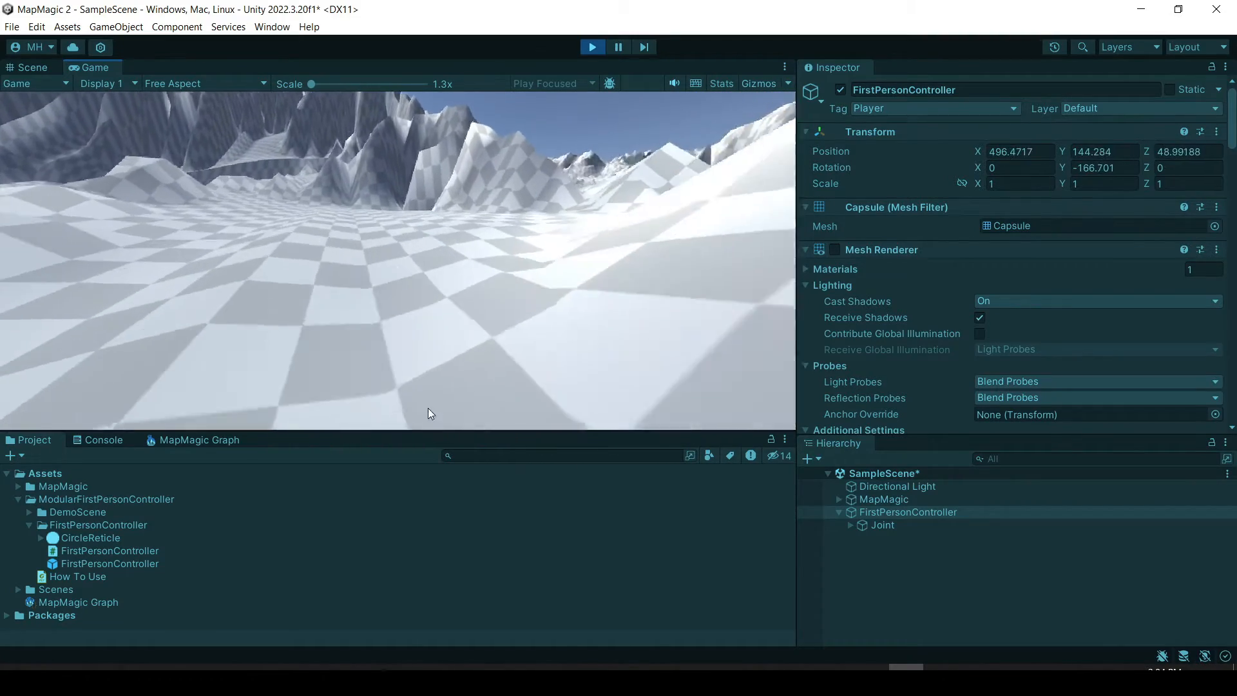
pyautogui.press('w')
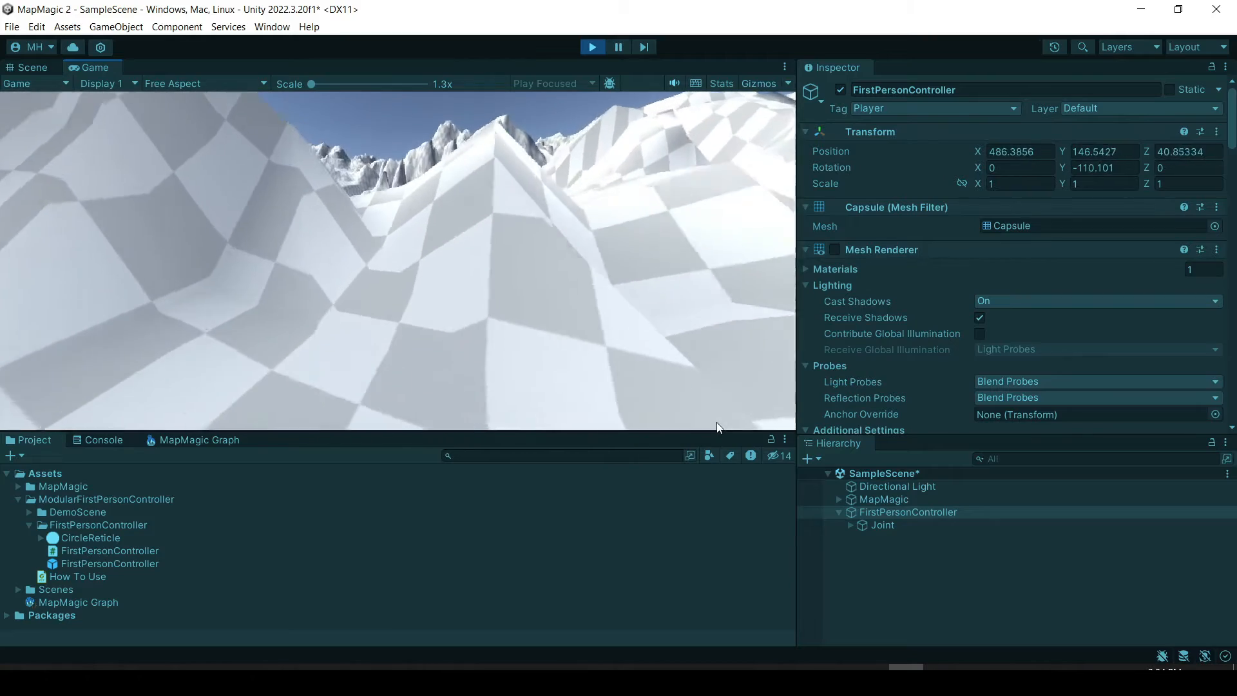
pyautogui.press('w')
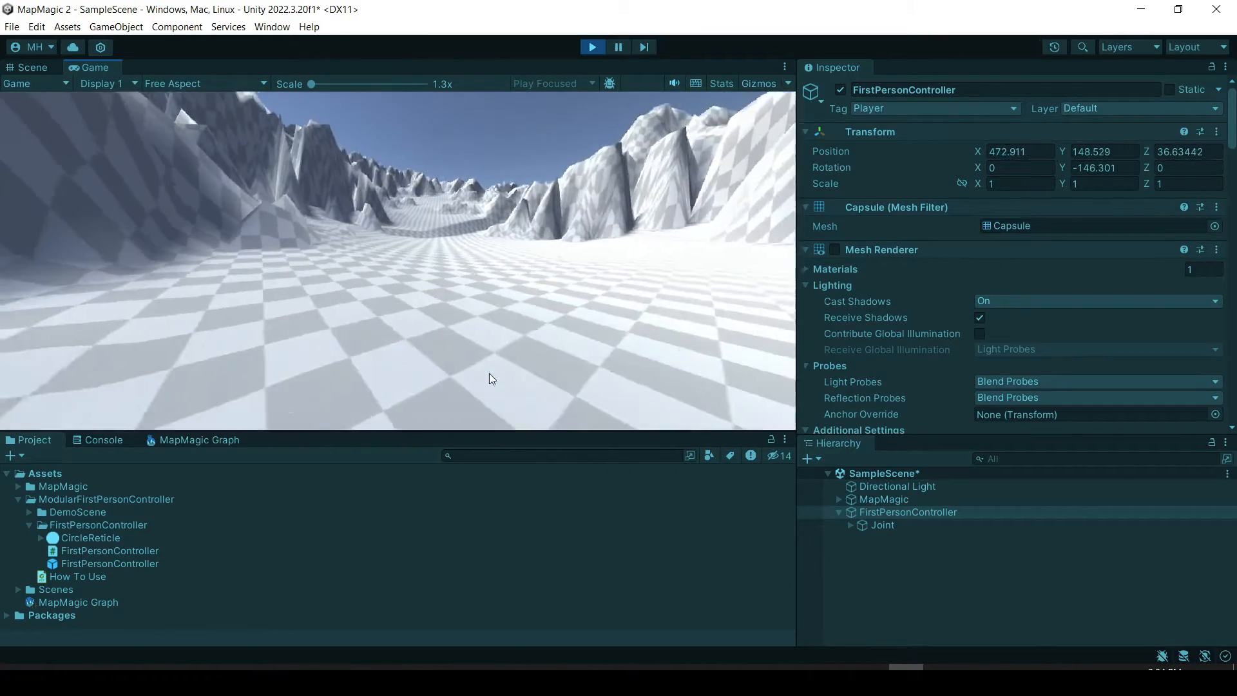
pyautogui.press('w')
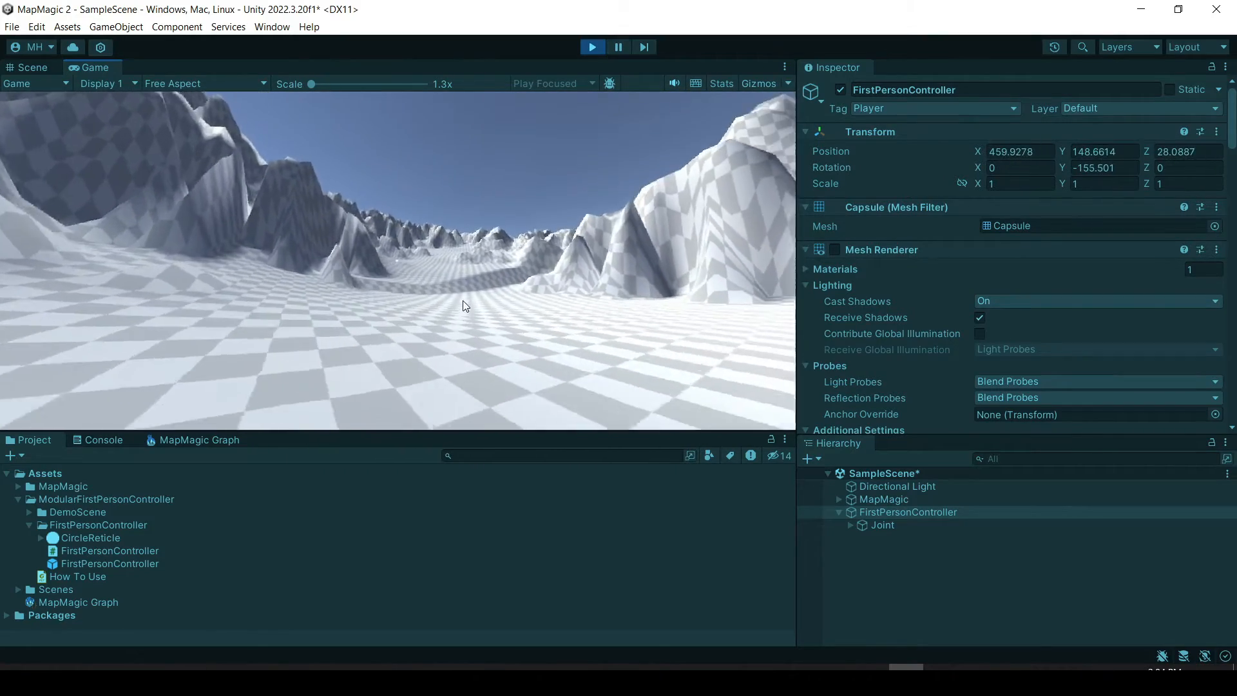
pyautogui.press('w')
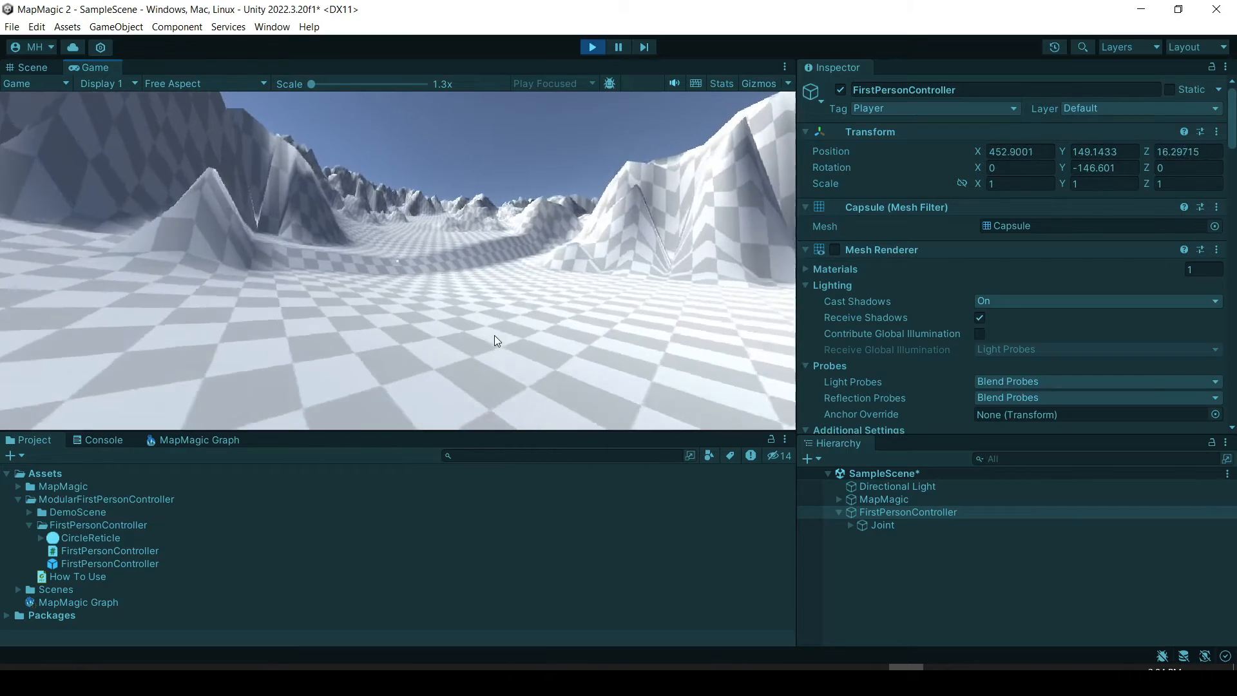
pyautogui.press('w')
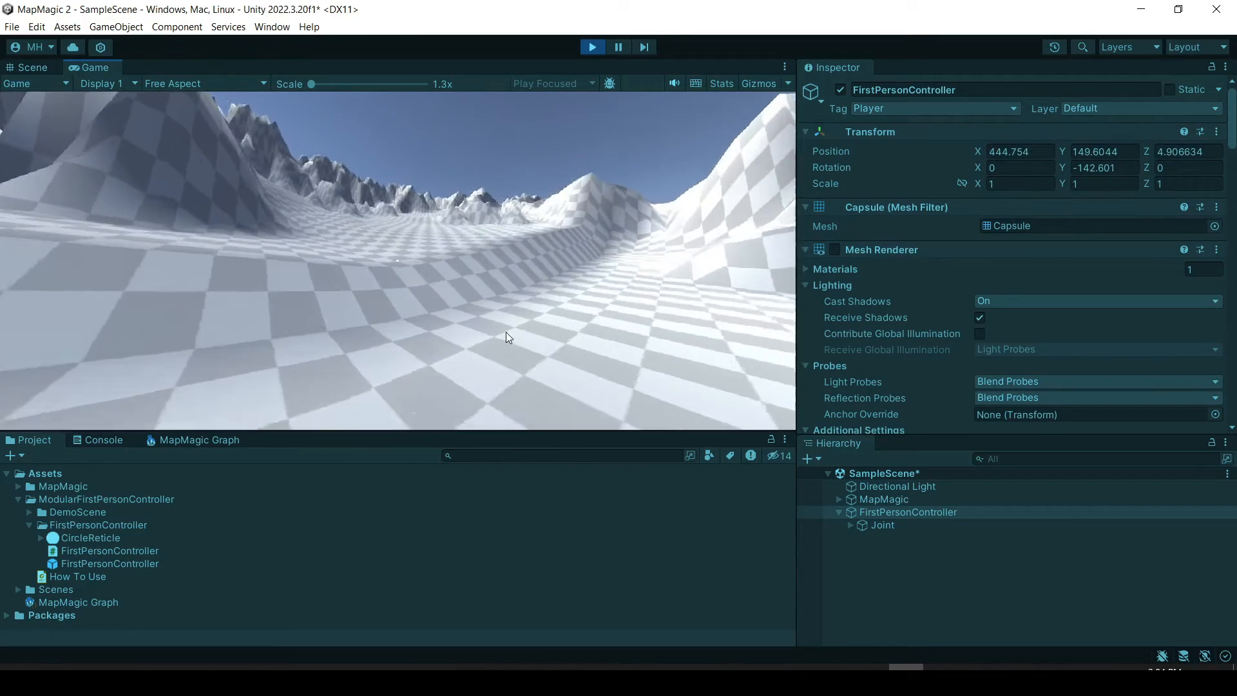
pyautogui.press('w')
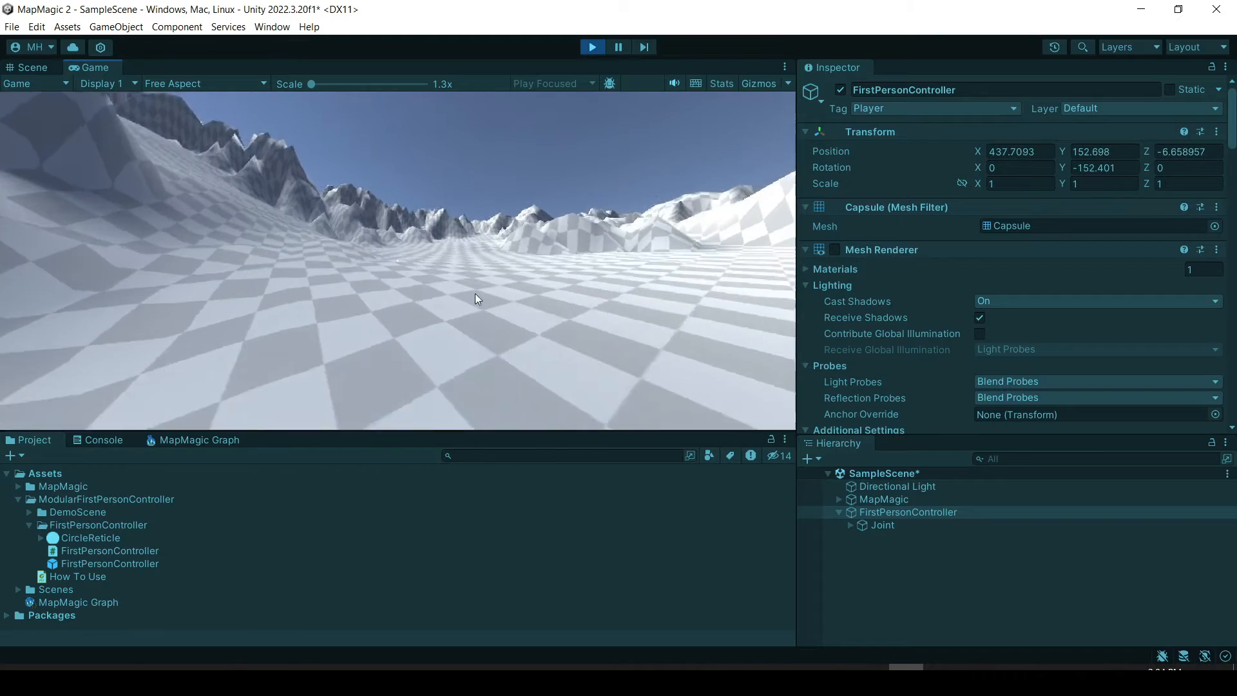
pyautogui.press('w')
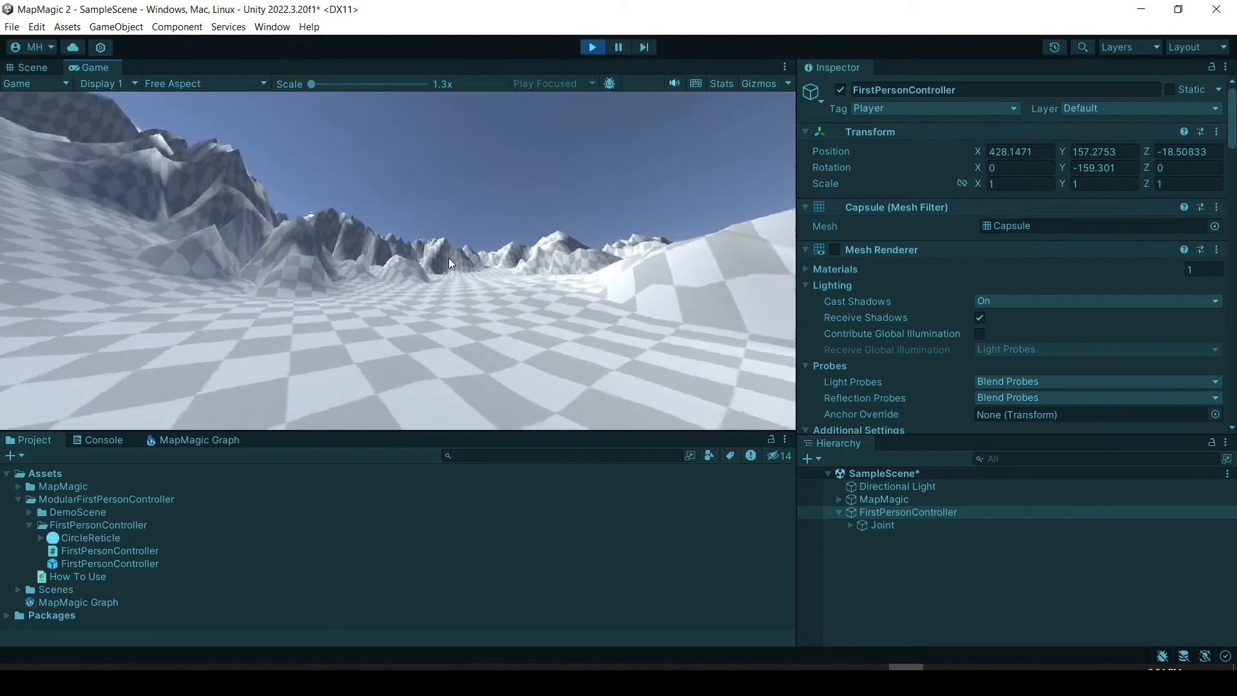
pyautogui.press('w')
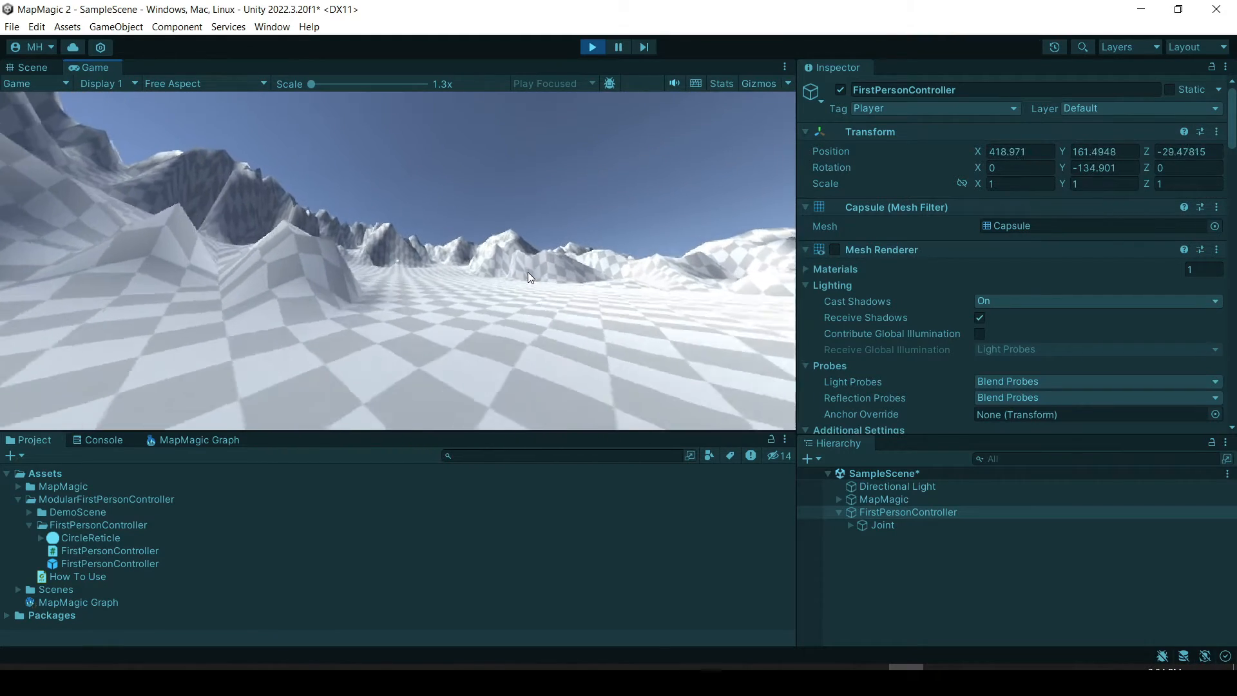
pyautogui.press('w')
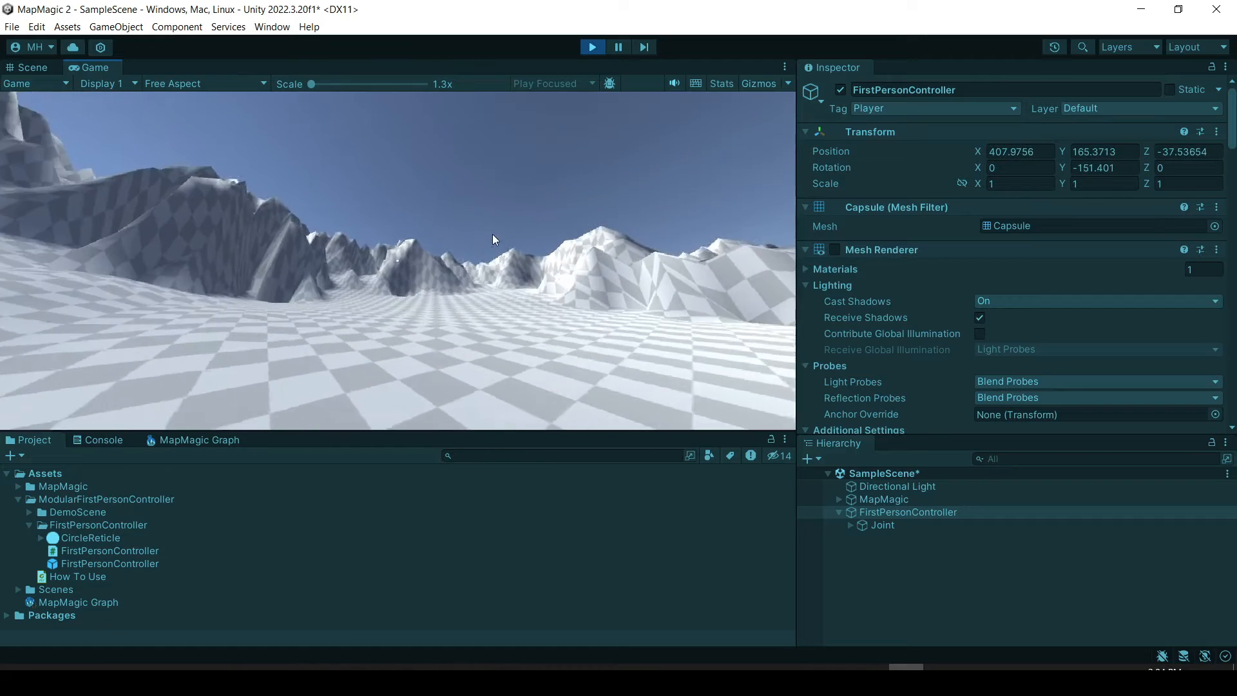
pyautogui.press('w')
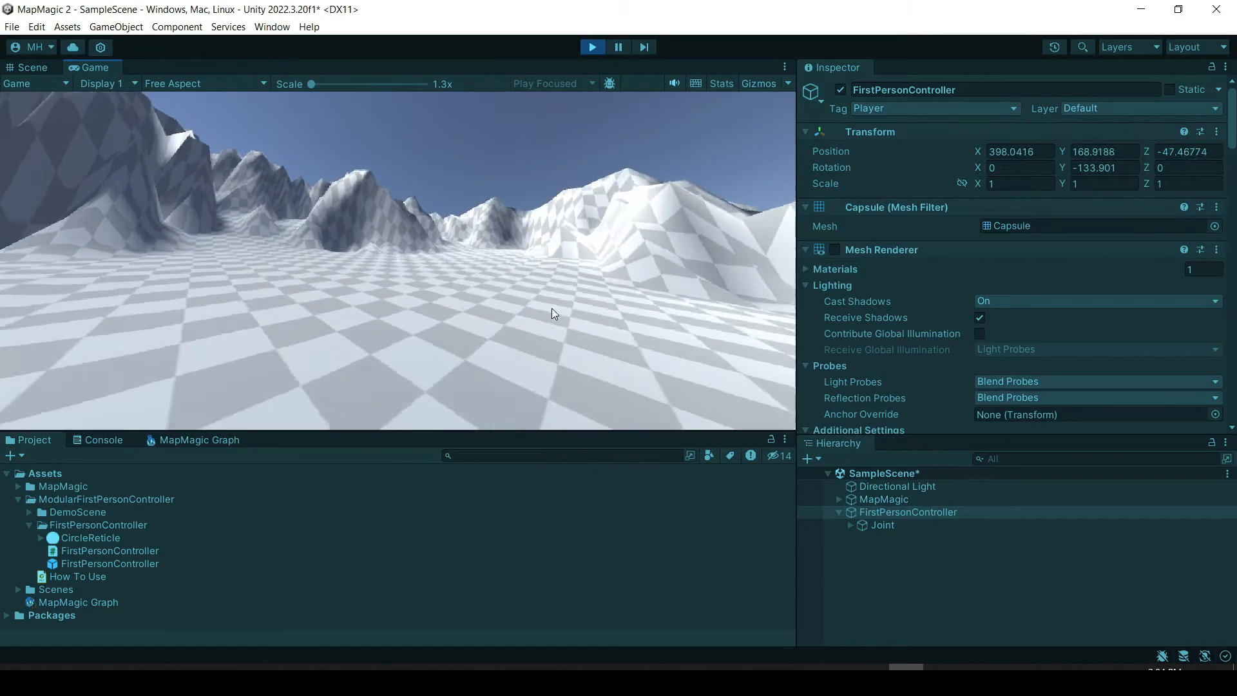
pyautogui.press('w')
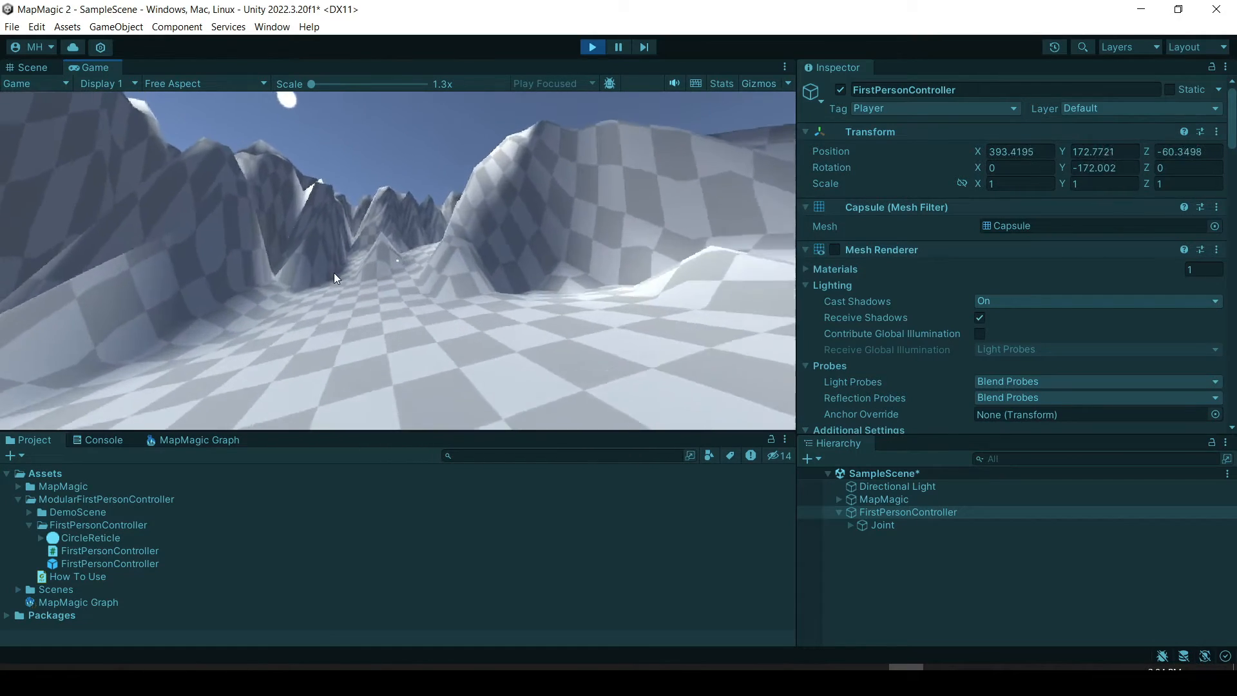
# Walk the character up the narrow gully between the mountain peaks, look around from the slope, and stop play mode.
pyautogui.press('w')
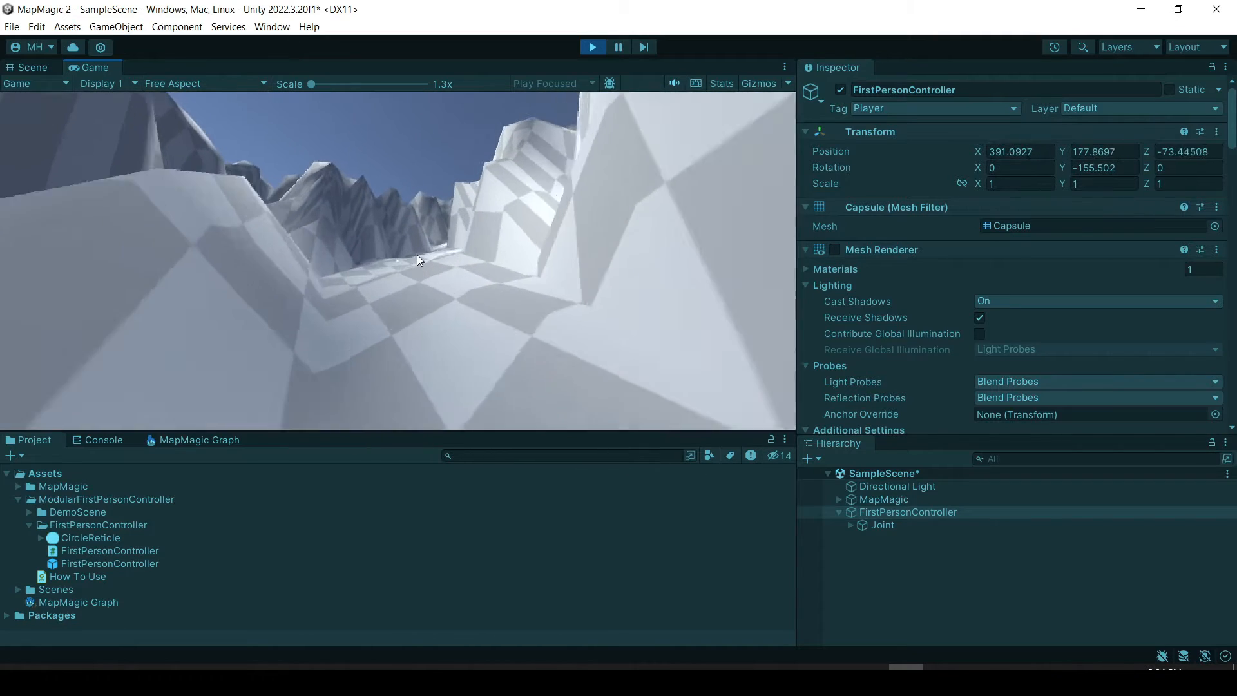
pyautogui.press('w')
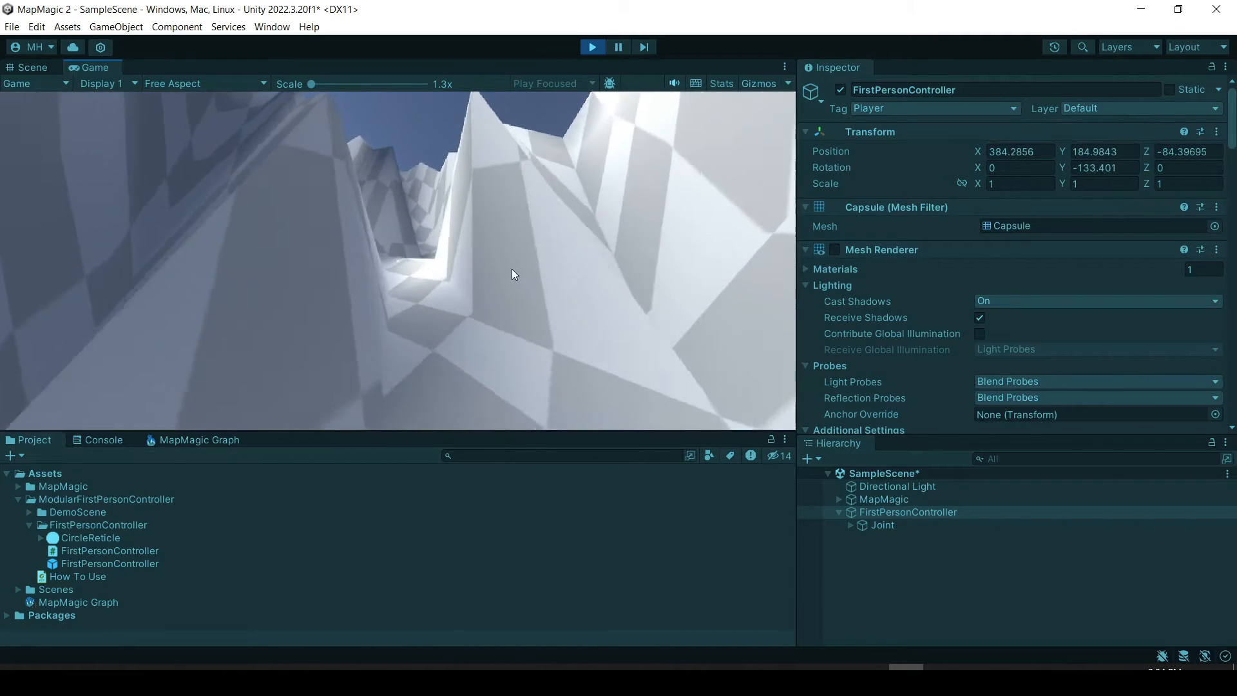
pyautogui.press('w')
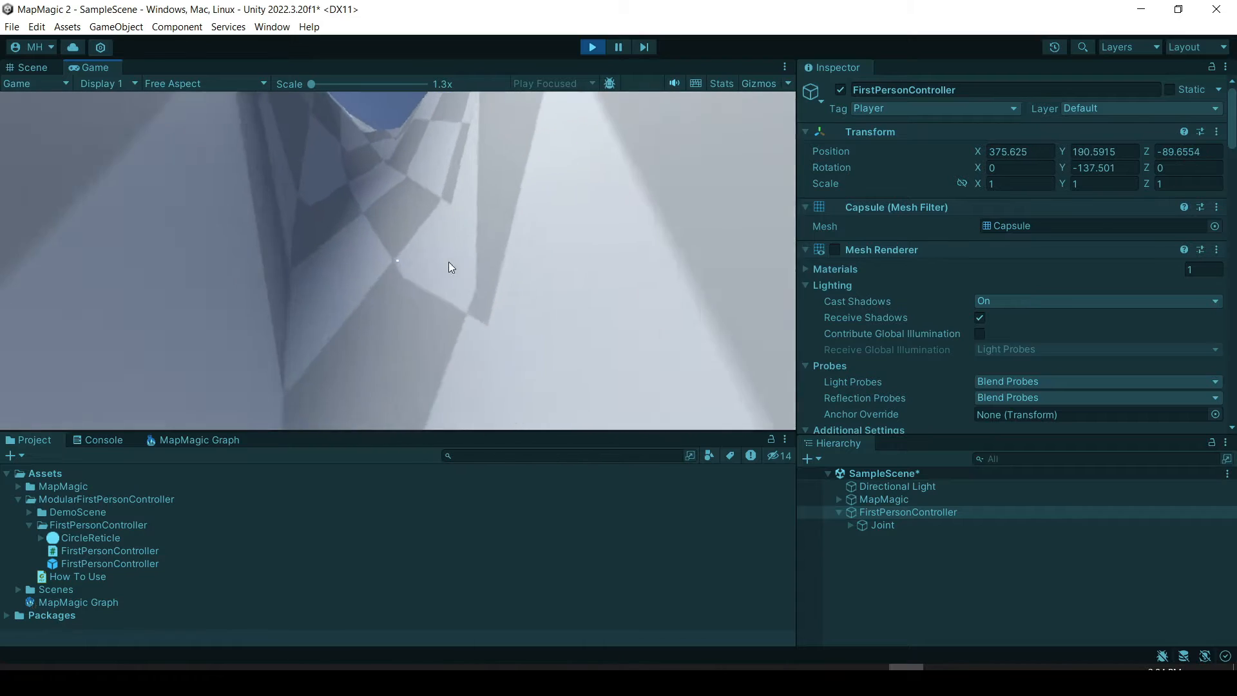
pyautogui.press('w')
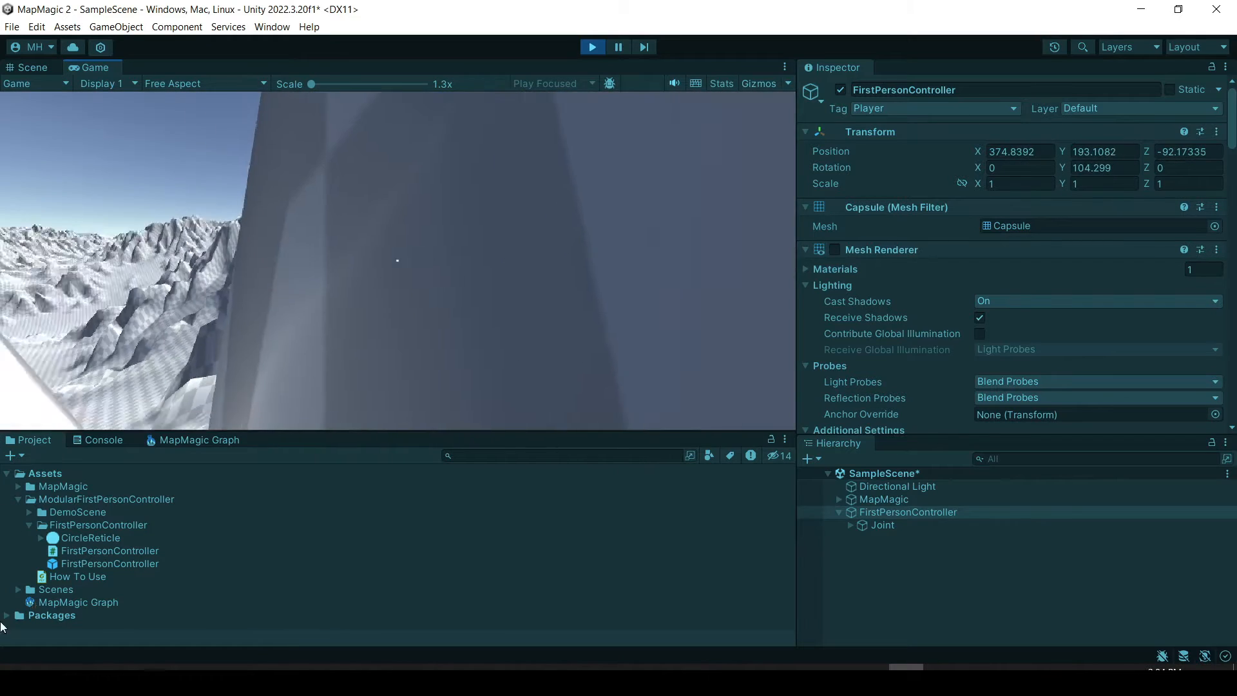
pyautogui.press('w')
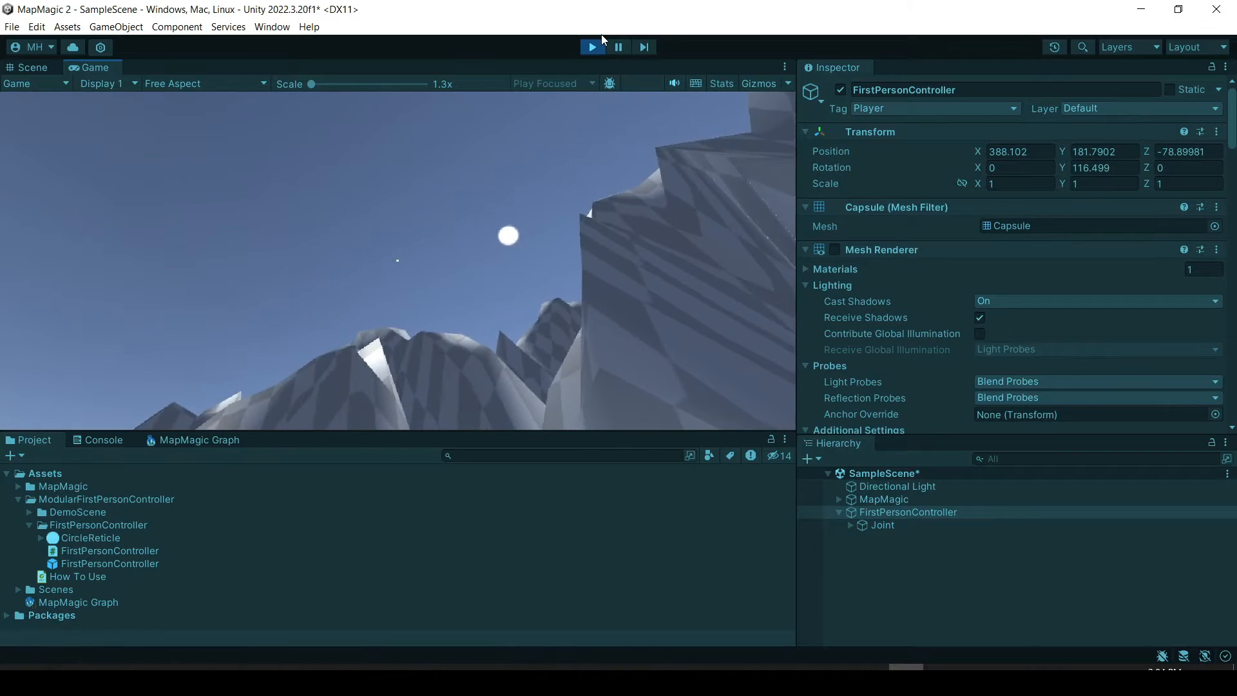
pyautogui.click(593, 48)
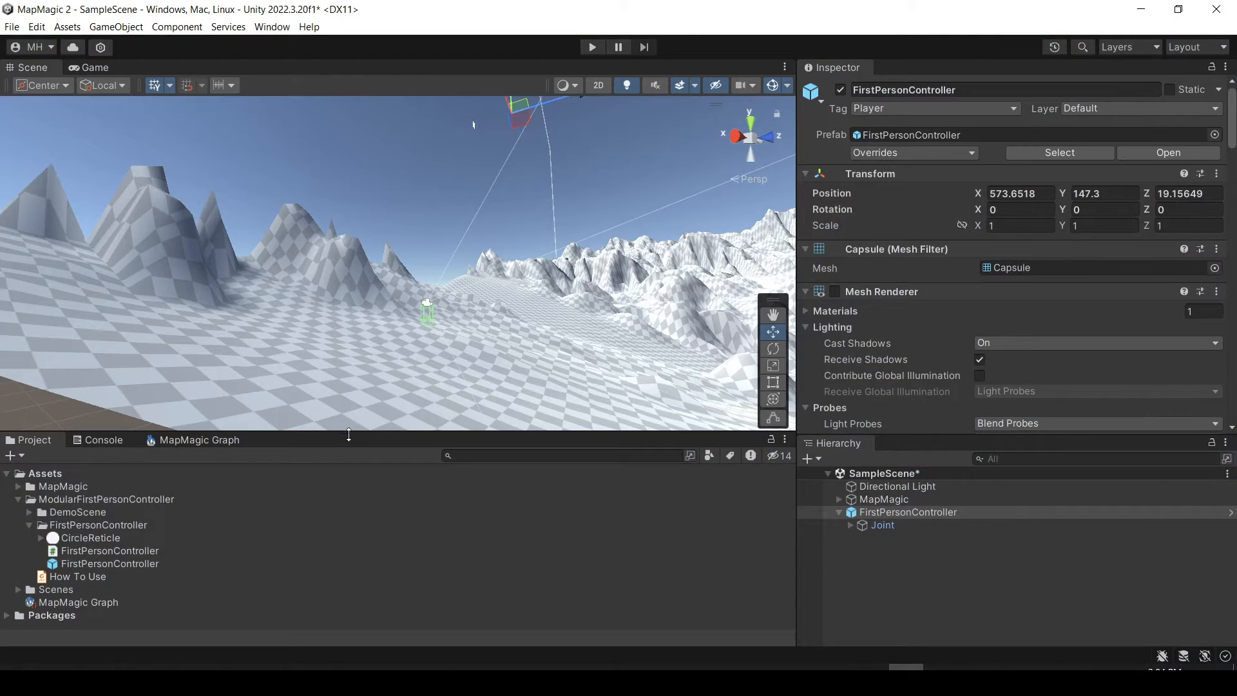
# Open the MapMagic Graph, set the Noise node's Size to 222, and view the regenerated terrain from above.
pyautogui.click(214, 439)
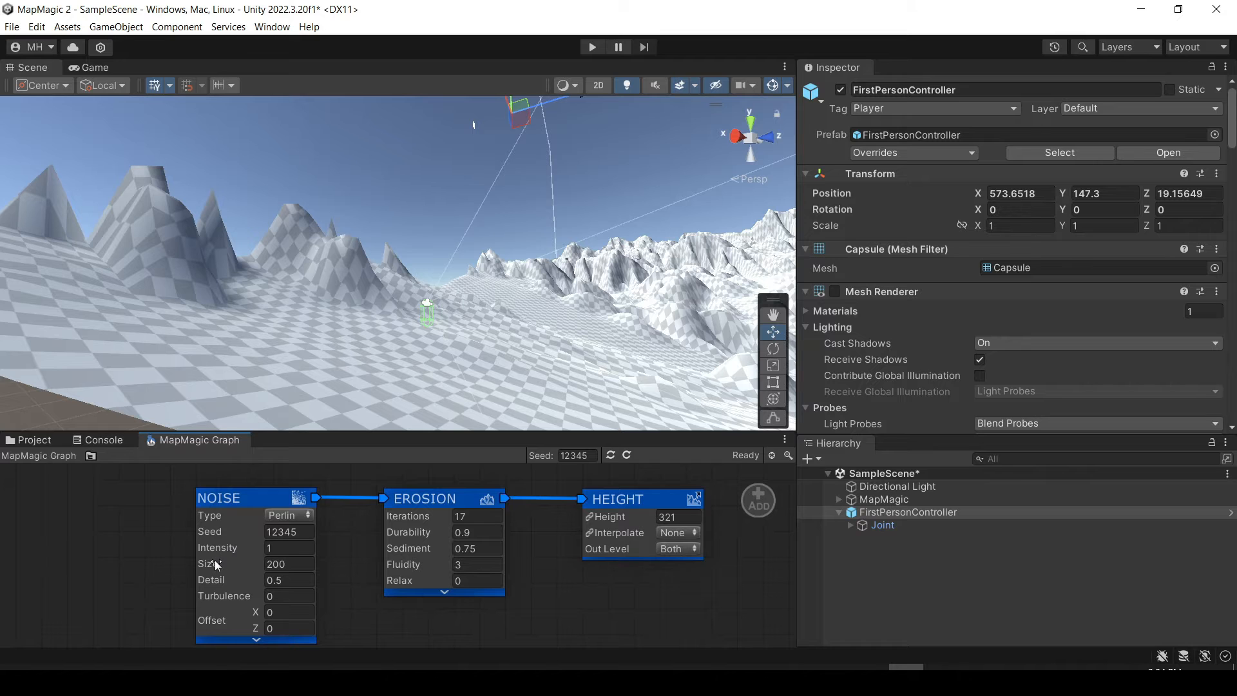
pyautogui.moveTo(215, 566); pyautogui.dragTo(341, 559)
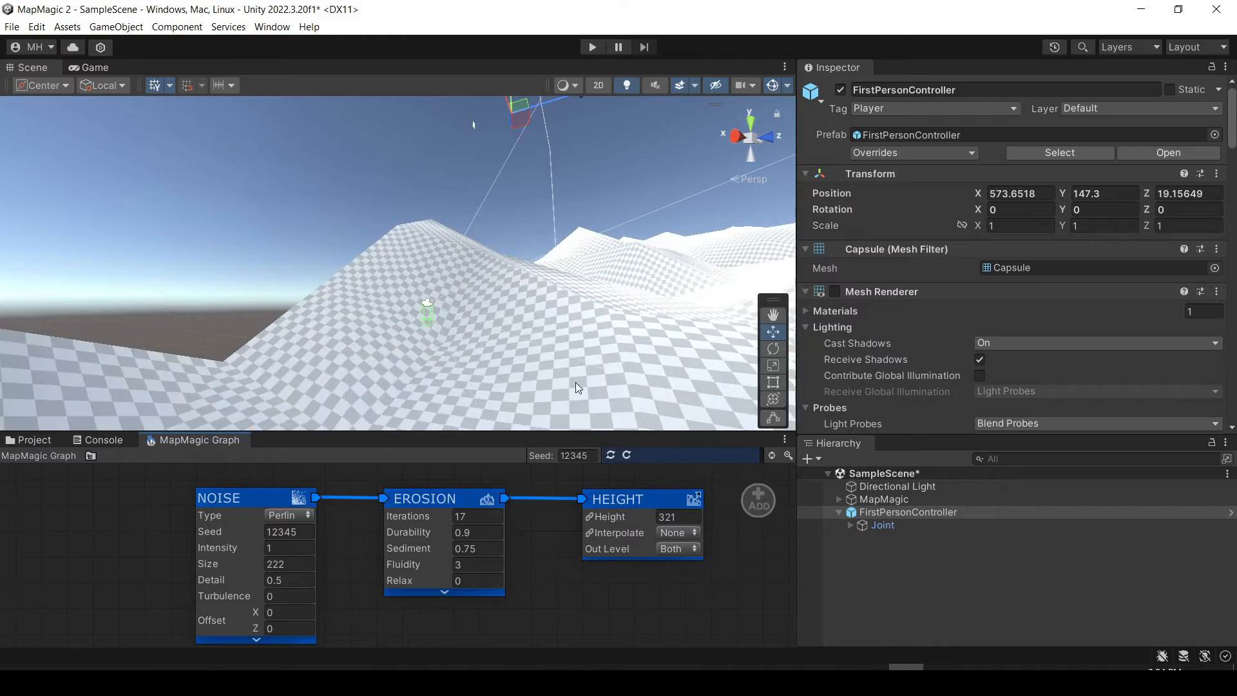
pyautogui.moveTo(574, 381); pyautogui.dragTo(681, 594, button='right')
pyautogui.press('s')
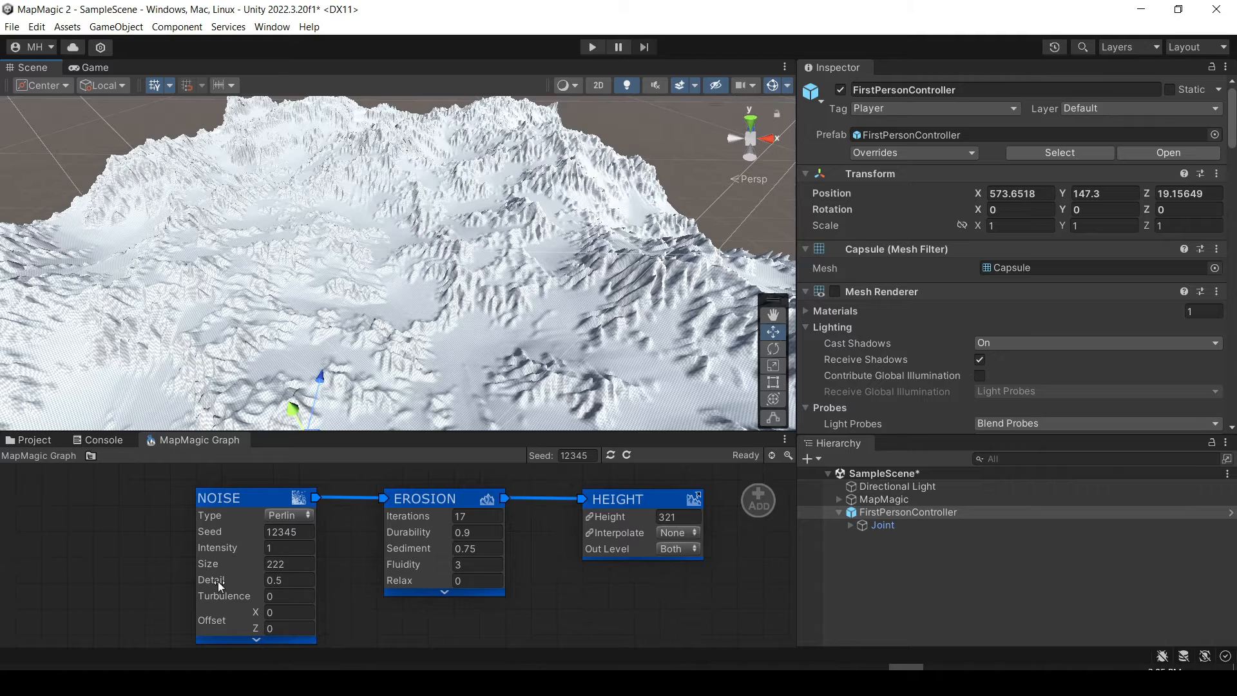
# Lower the Noise node's Detail to 0.27 and further to 0.15, inspecting the terrain after each change.
pyautogui.moveTo(215, 578); pyautogui.dragTo(114, 580)
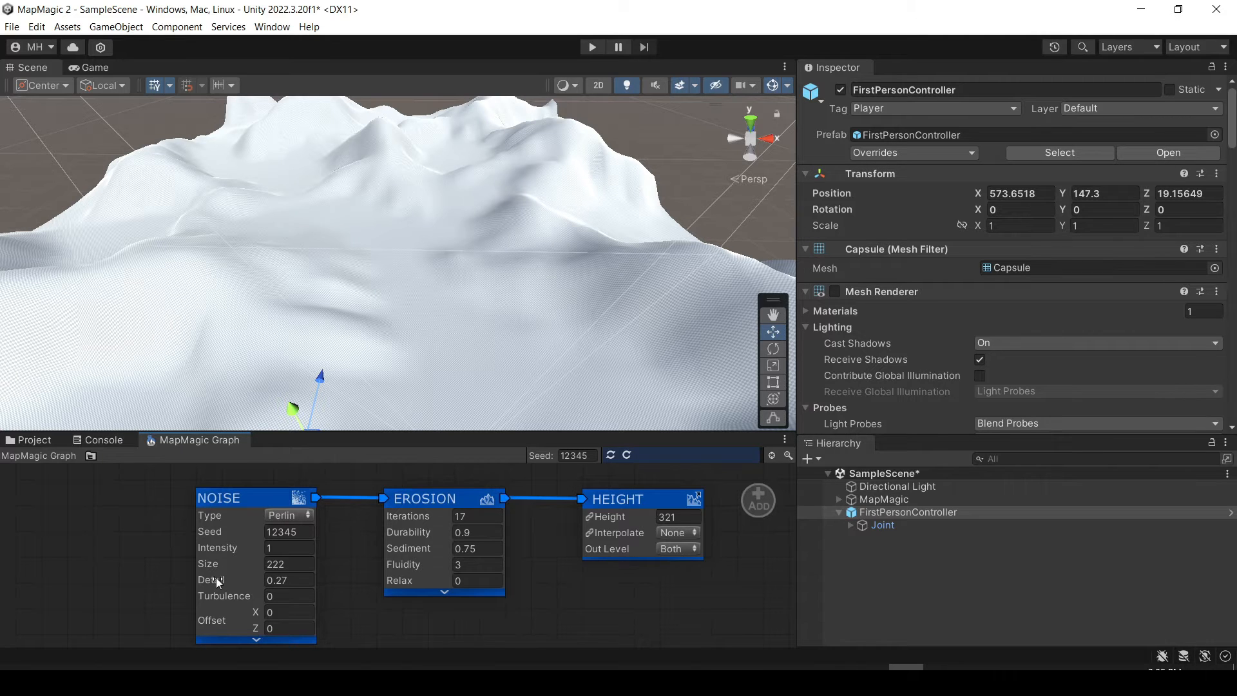
pyautogui.moveTo(407, 282); pyautogui.dragTo(366, 336, button='right')
pyautogui.press('w')
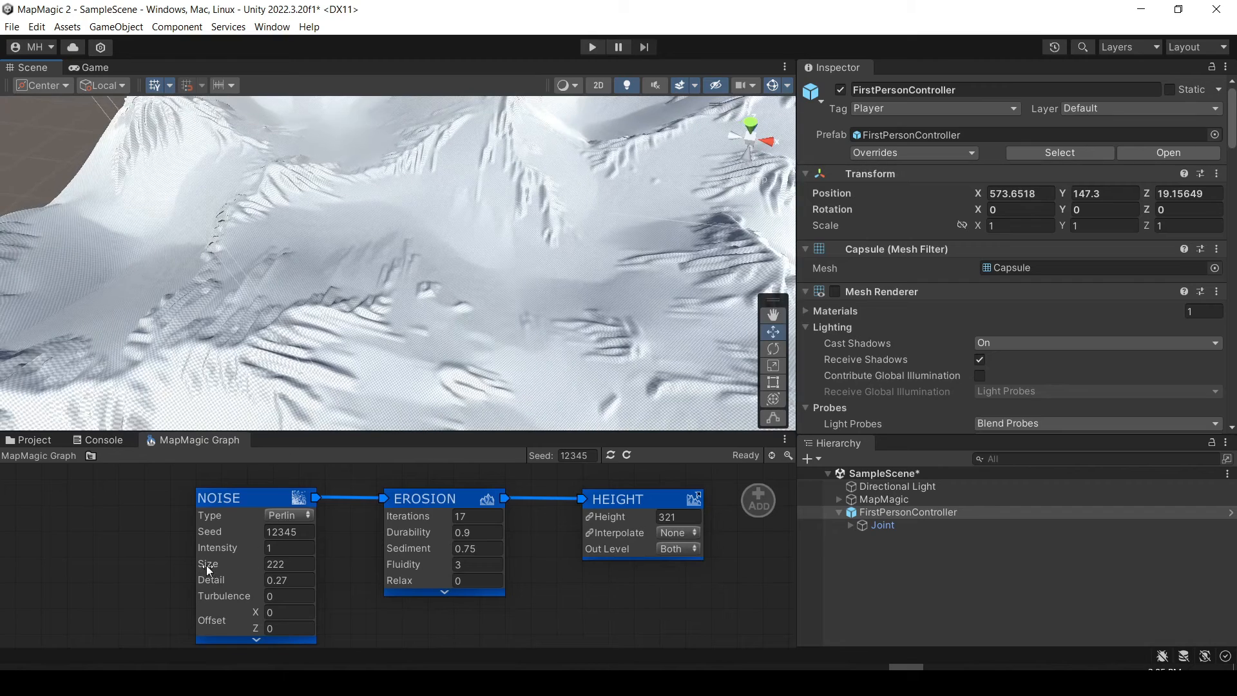
pyautogui.moveTo(214, 580); pyautogui.dragTo(109, 586)
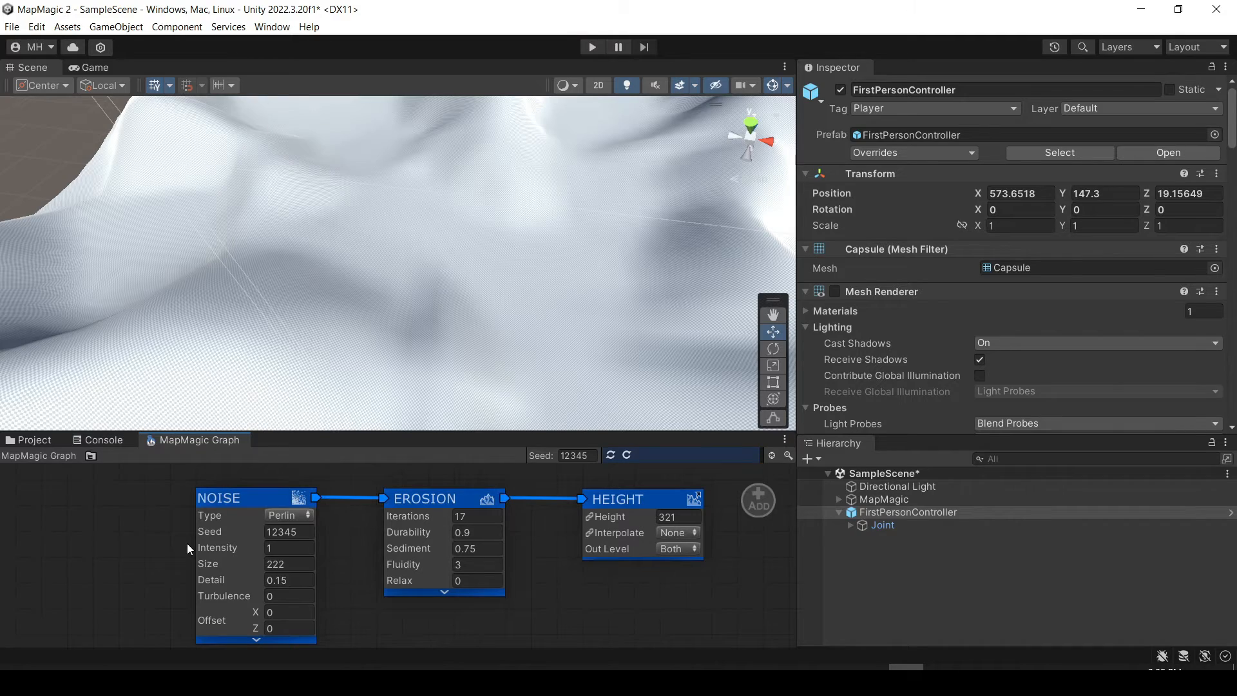
pyautogui.moveTo(408, 276); pyautogui.dragTo(180, 123, button='right')
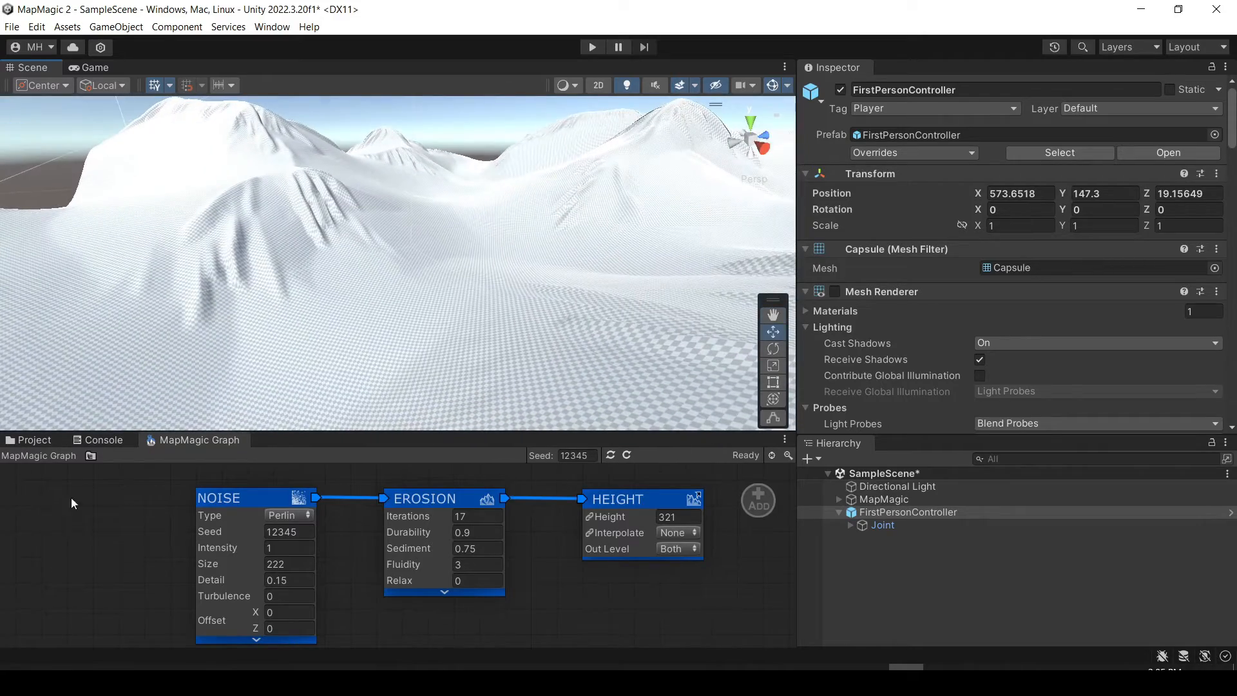
# Set the Noise node's Seed to 12404 and its Size to 591.
pyautogui.moveTo(214, 530); pyautogui.dragTo(238, 530)
pyautogui.moveTo(402, 284); pyautogui.dragTo(558, 255, button='right')
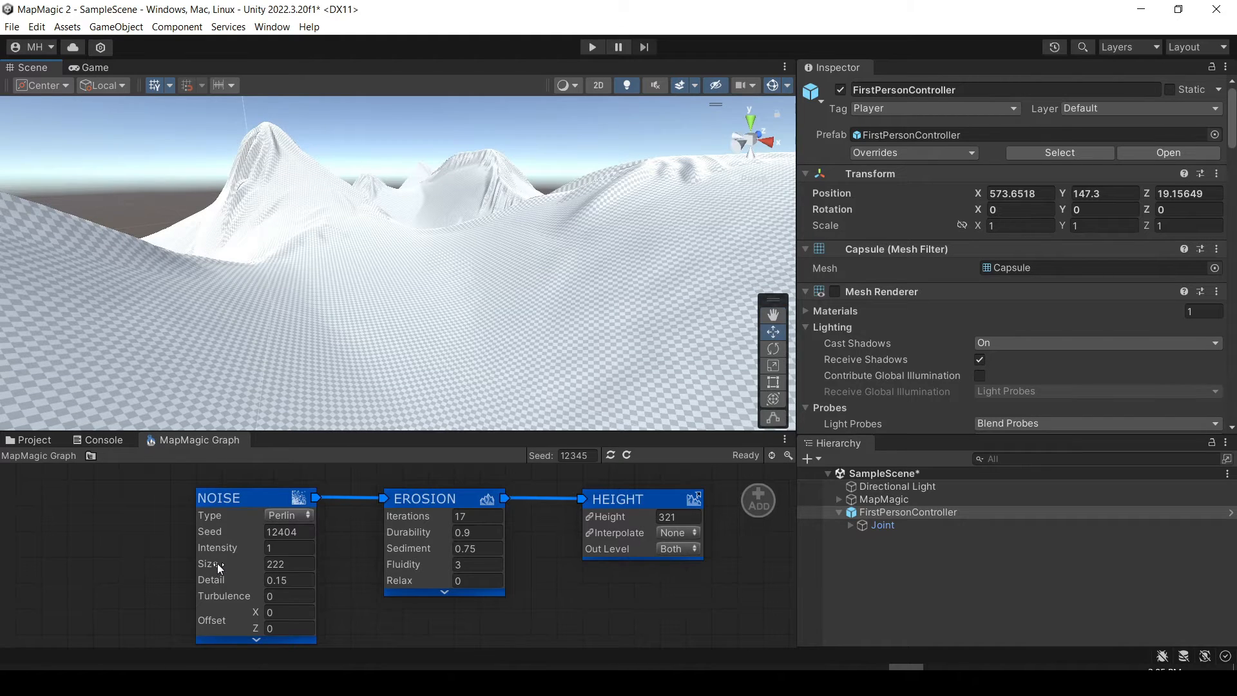
pyautogui.moveTo(218, 563); pyautogui.dragTo(578, 556)
pyautogui.moveTo(542, 316); pyautogui.dragTo(547, 400, button='right')
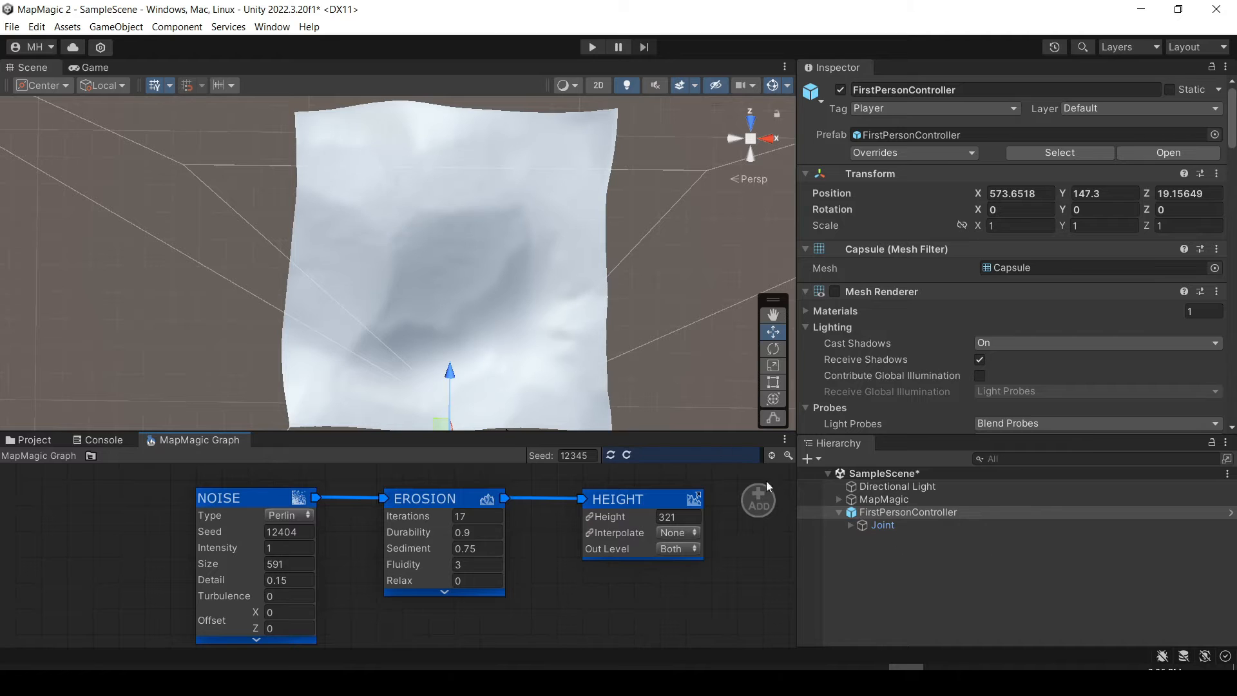
pyautogui.moveTo(515, 298); pyautogui.dragTo(747, 328, button='right')
# Reduce the Noise node's Detail to 0.09 and inspect the smoothed terrain around the FirstPersonController.
pyautogui.moveTo(225, 573); pyautogui.dragTo(165, 581)
pyautogui.moveTo(500, 311); pyautogui.dragTo(649, 241, button='right')
pyautogui.moveTo(486, 261); pyautogui.dragTo(830, 210, button='right')
pyautogui.moveTo(525, 257); pyautogui.dragTo(1031, 420, button='right')
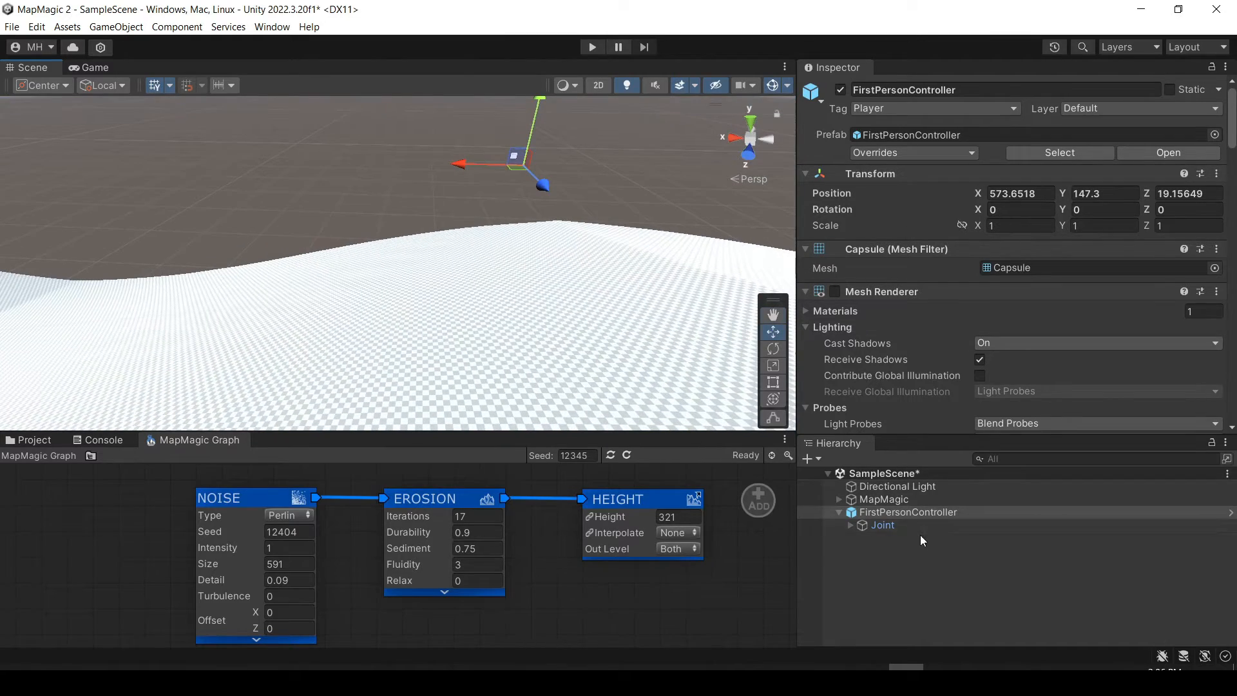
# Expand the Joint under FirstPersonController and select PlayerCamera to check its preview against the new terrain.
pyautogui.click(880, 525)
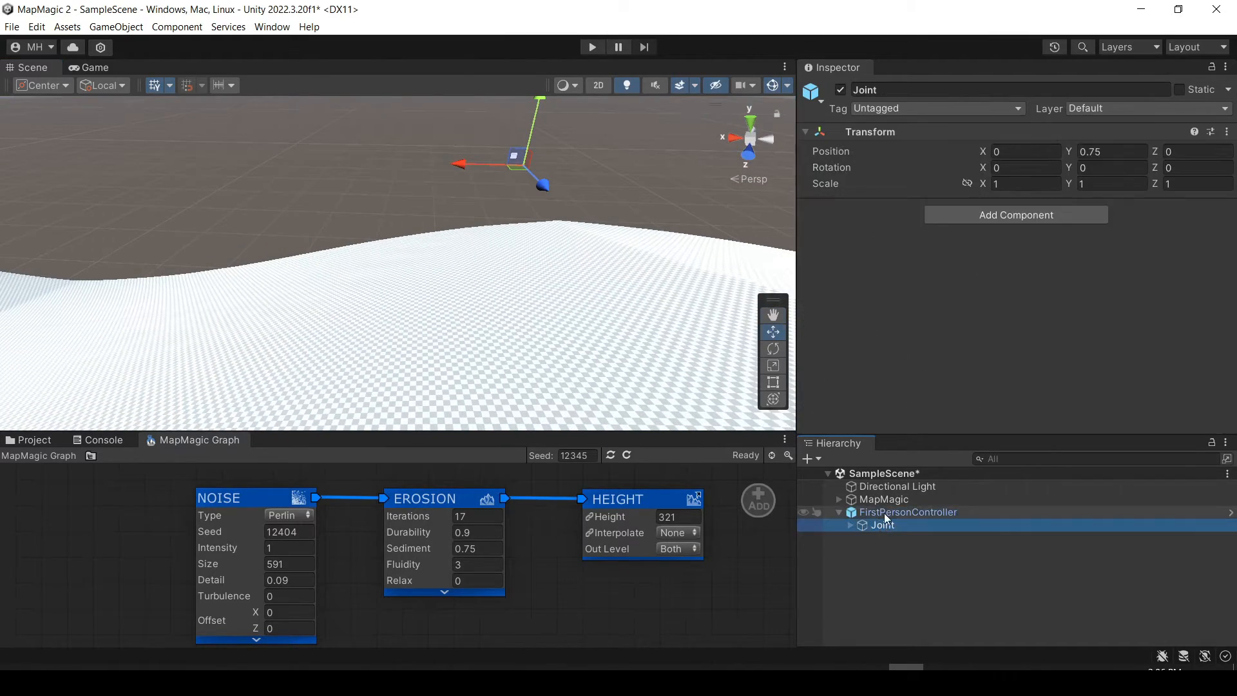
pyautogui.click(884, 512)
pyautogui.click(850, 525)
pyautogui.click(895, 539)
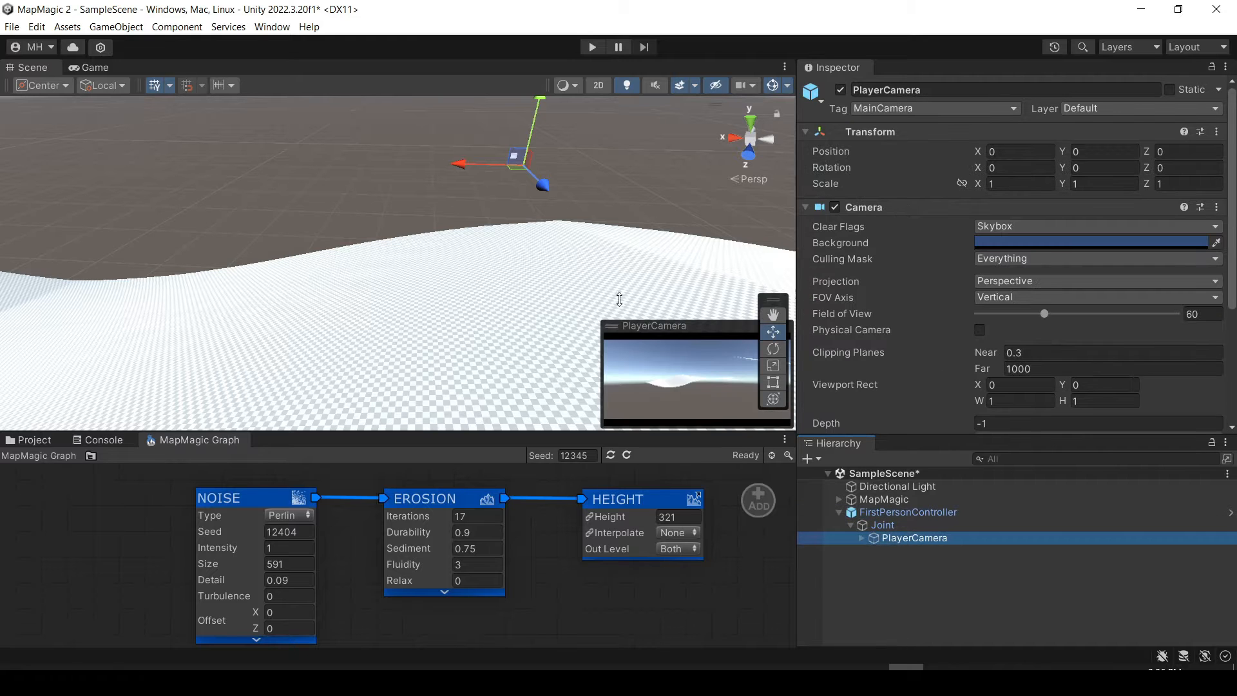
pyautogui.moveTo(517, 233); pyautogui.dragTo(770, 212, button='right')
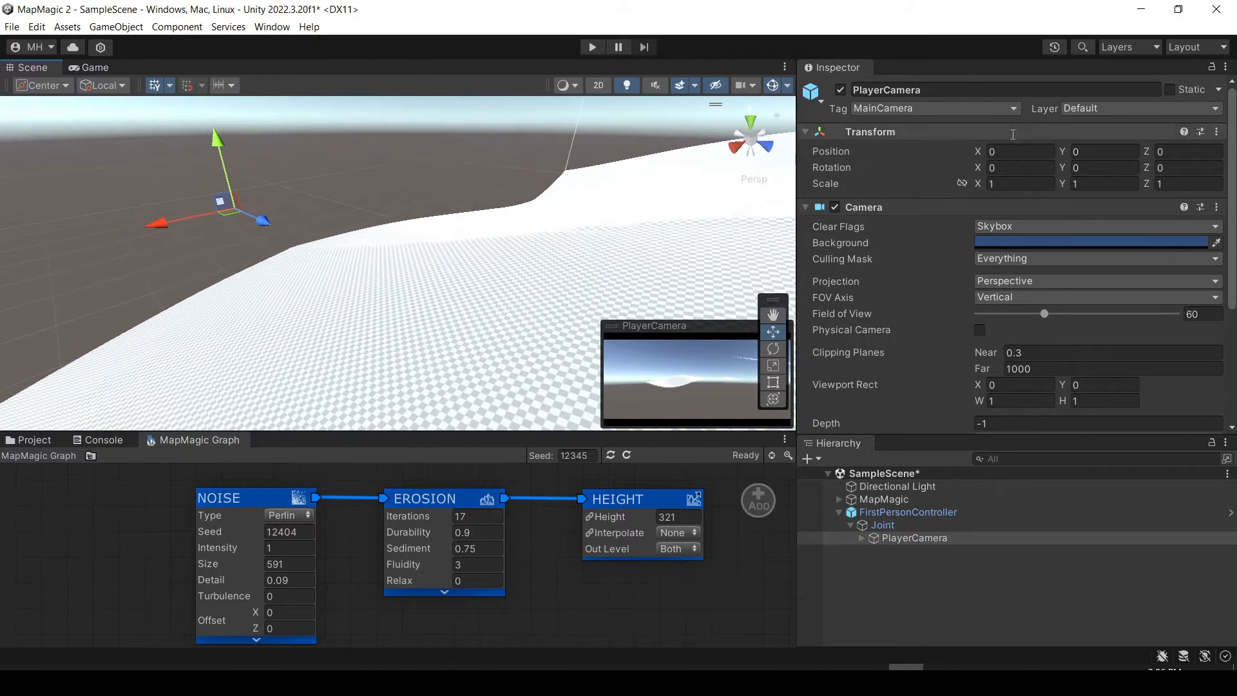
# Raise the FirstPersonController above the new ground by setting its Y position to 169.56 while viewing through the game camera.
pyautogui.click(904, 512)
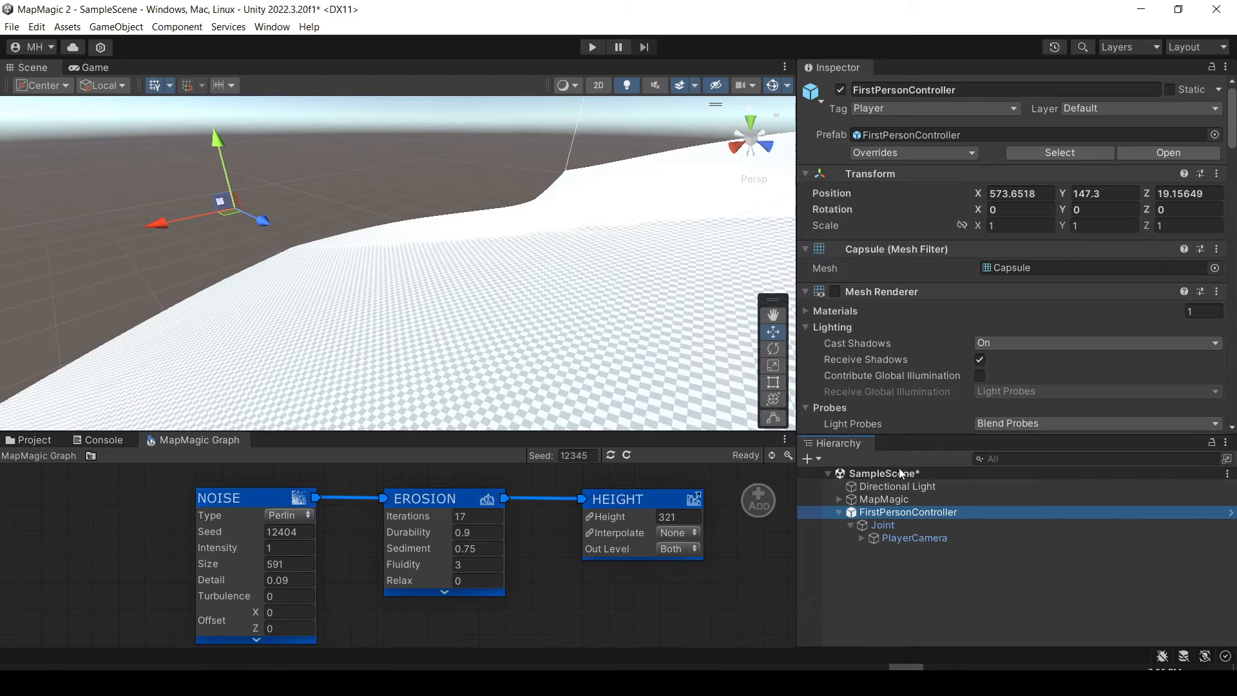
pyautogui.click(90, 68)
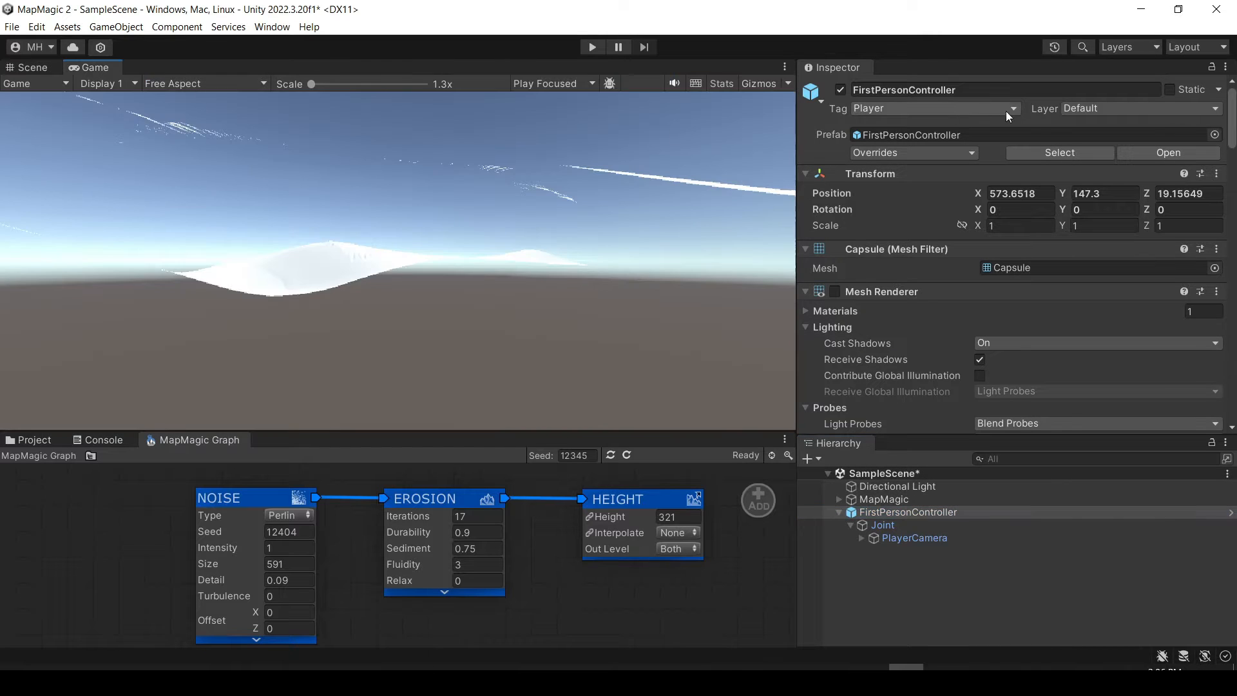
pyautogui.moveTo(1063, 193); pyautogui.dragTo(512, 145)
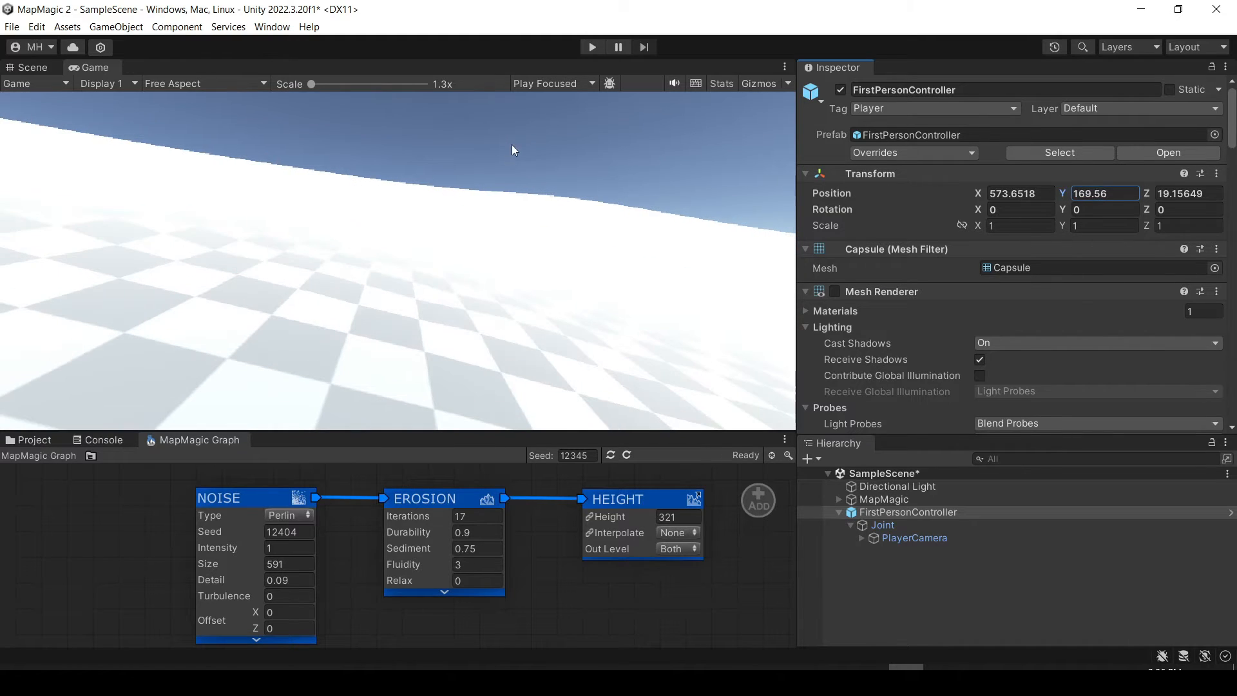
# Run the scene and walk the character up and across the smooth hills, looking around at the surrounding terrain.
pyautogui.click(593, 47)
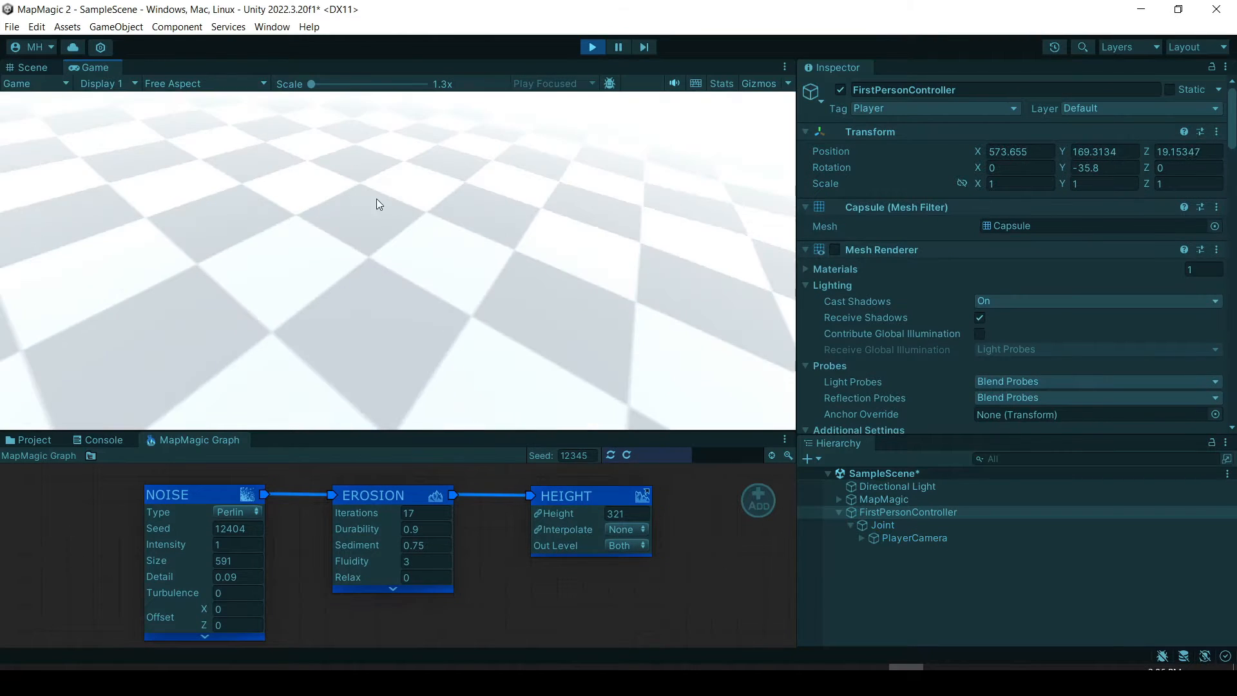
pyautogui.press('w')
pyautogui.press('w')
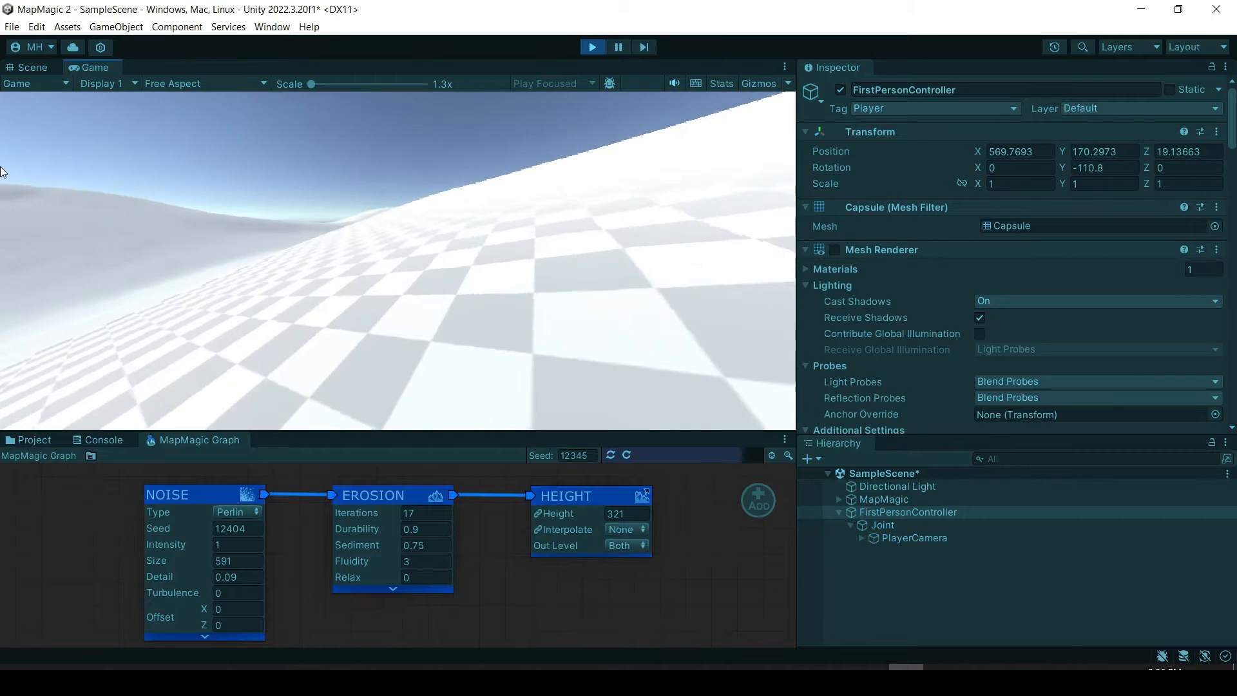
pyautogui.press('w')
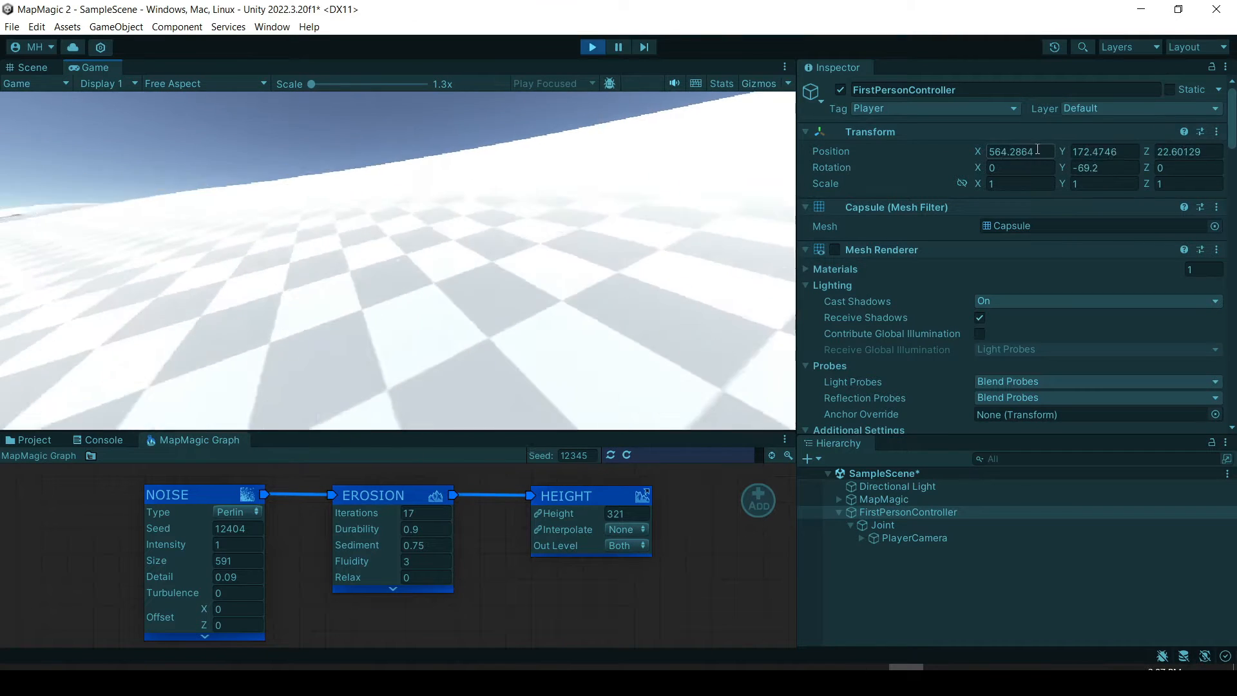
pyautogui.press('w')
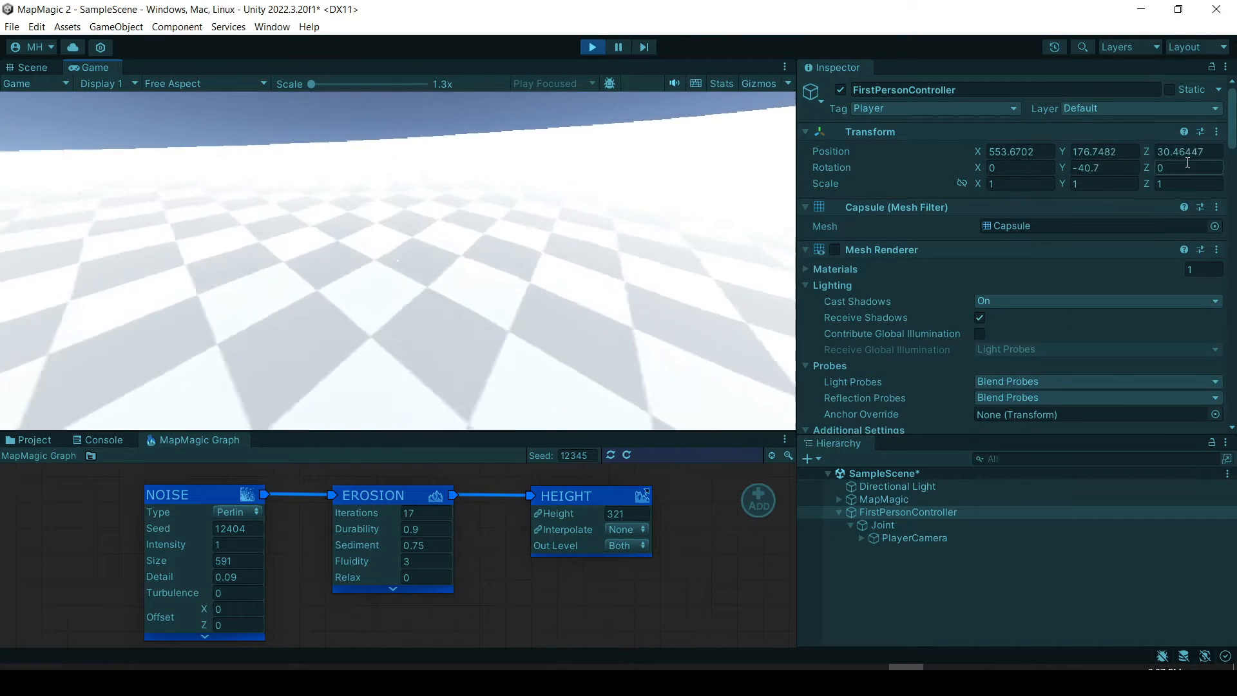
pyautogui.press('w')
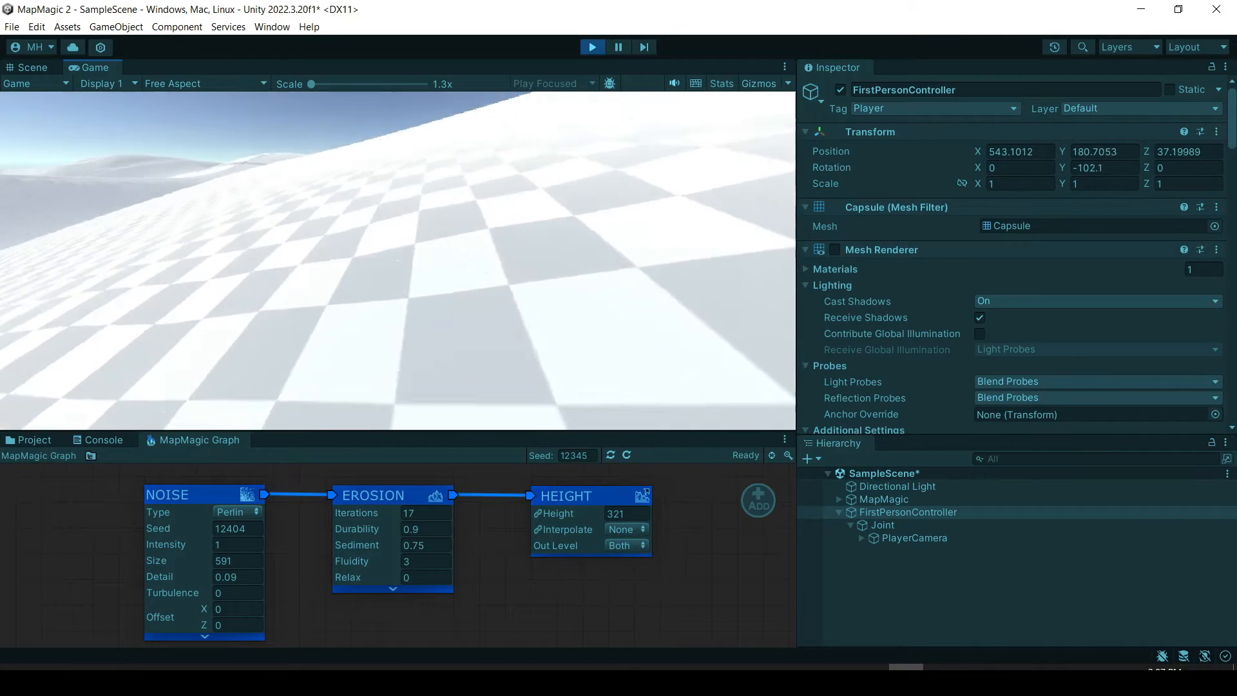
pyautogui.press('w')
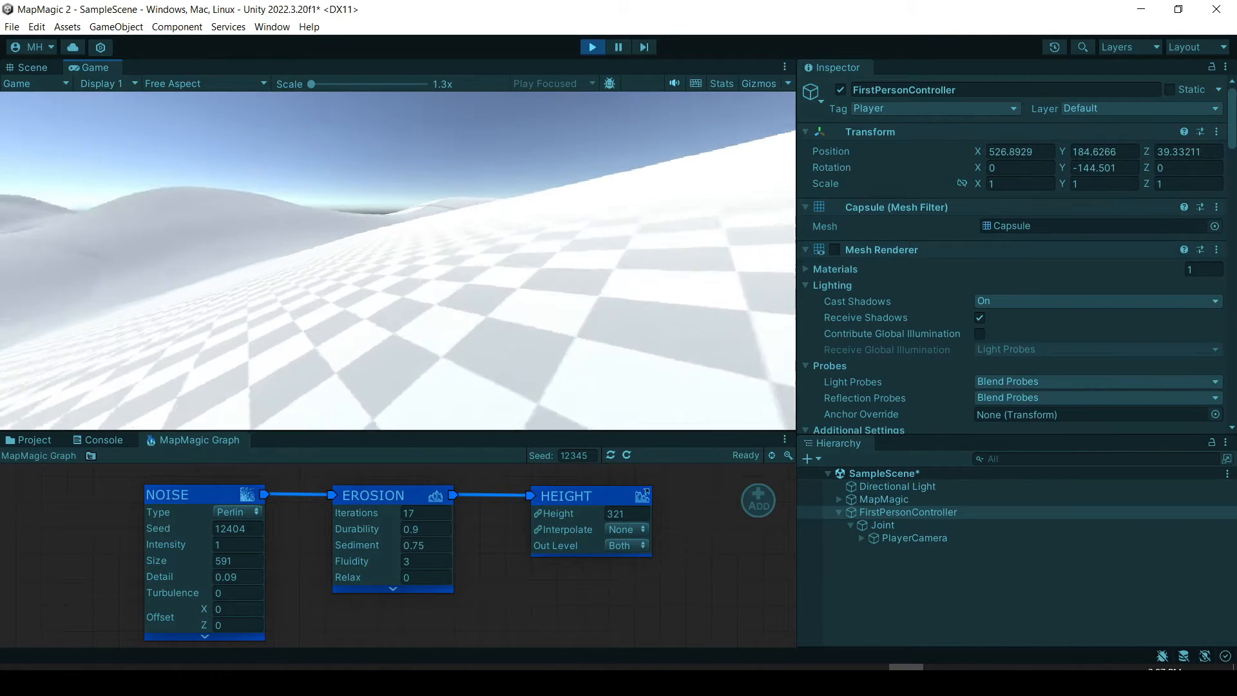
pyautogui.press('w')
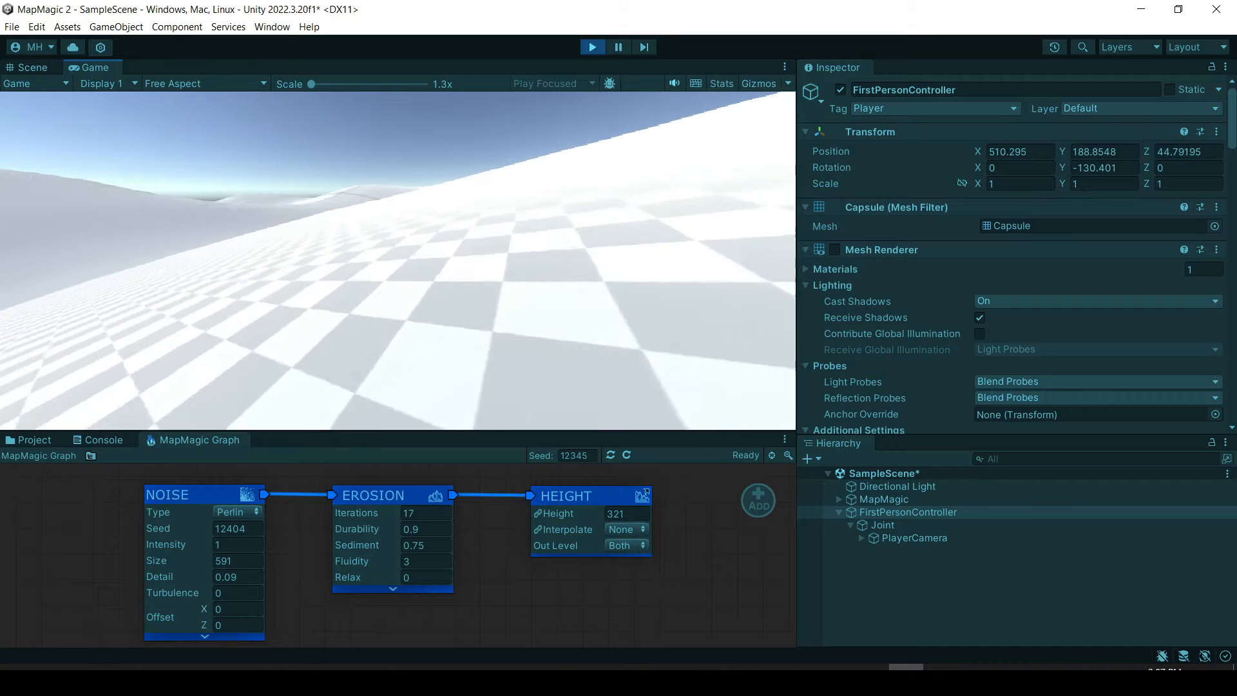
pyautogui.press('w')
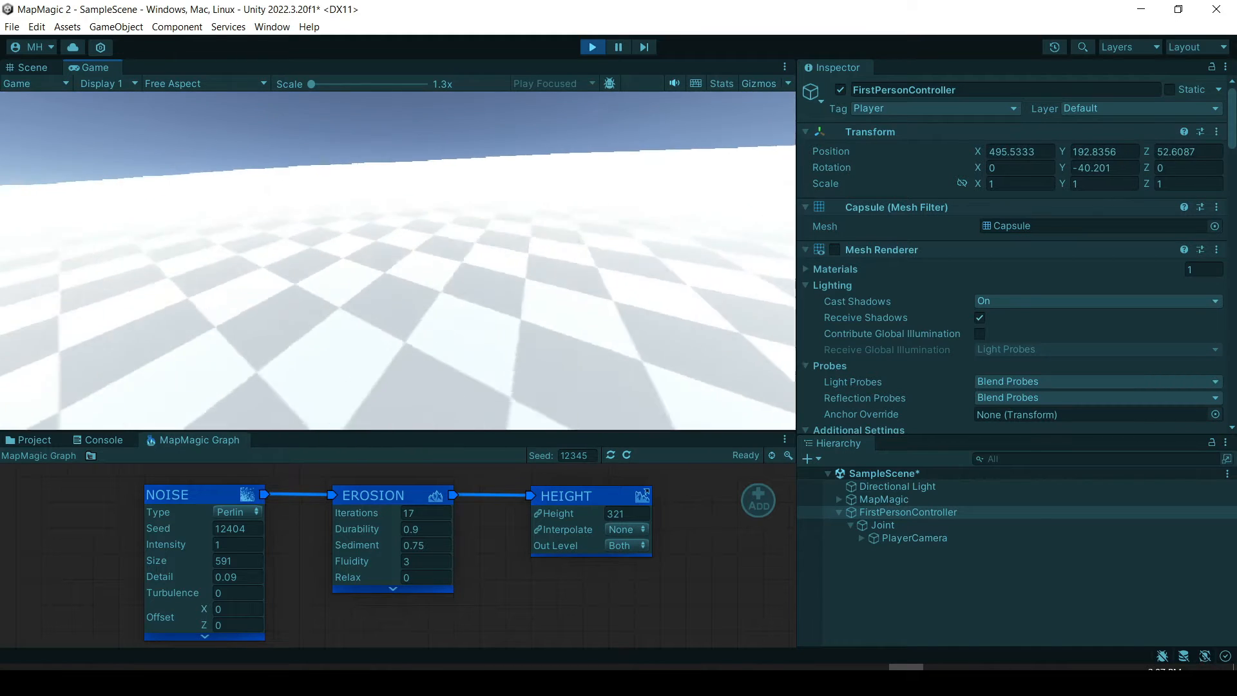
pyautogui.press('w')
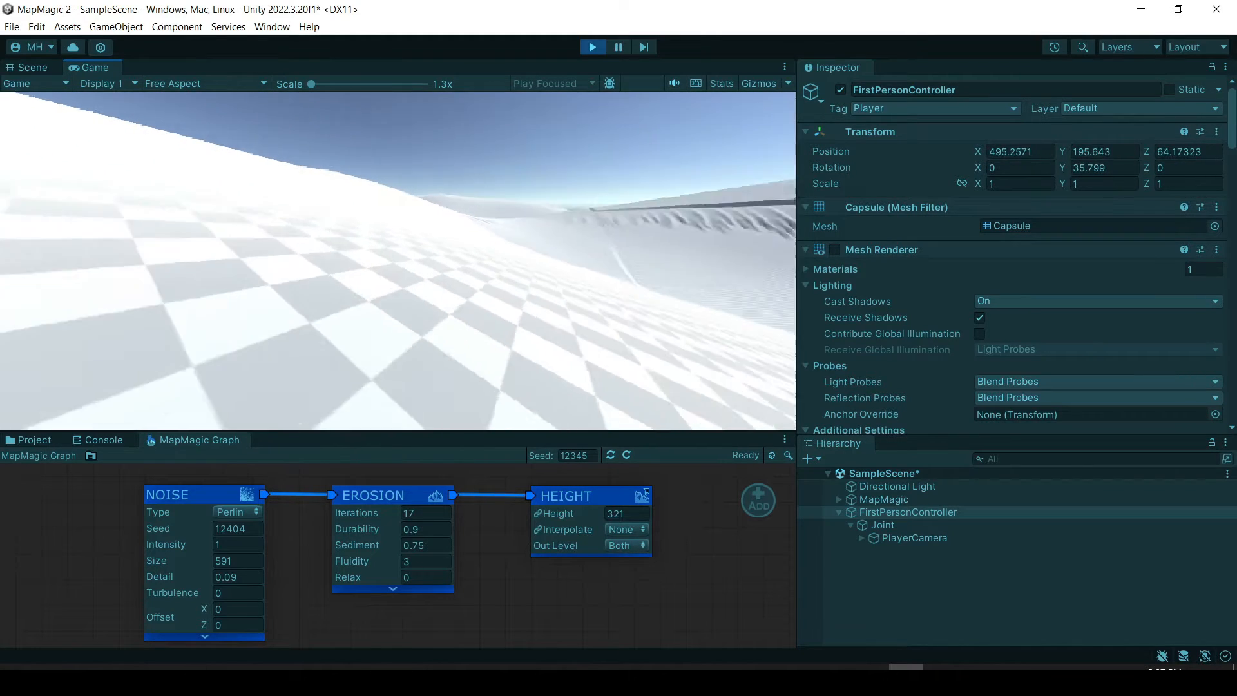
pyautogui.press('w')
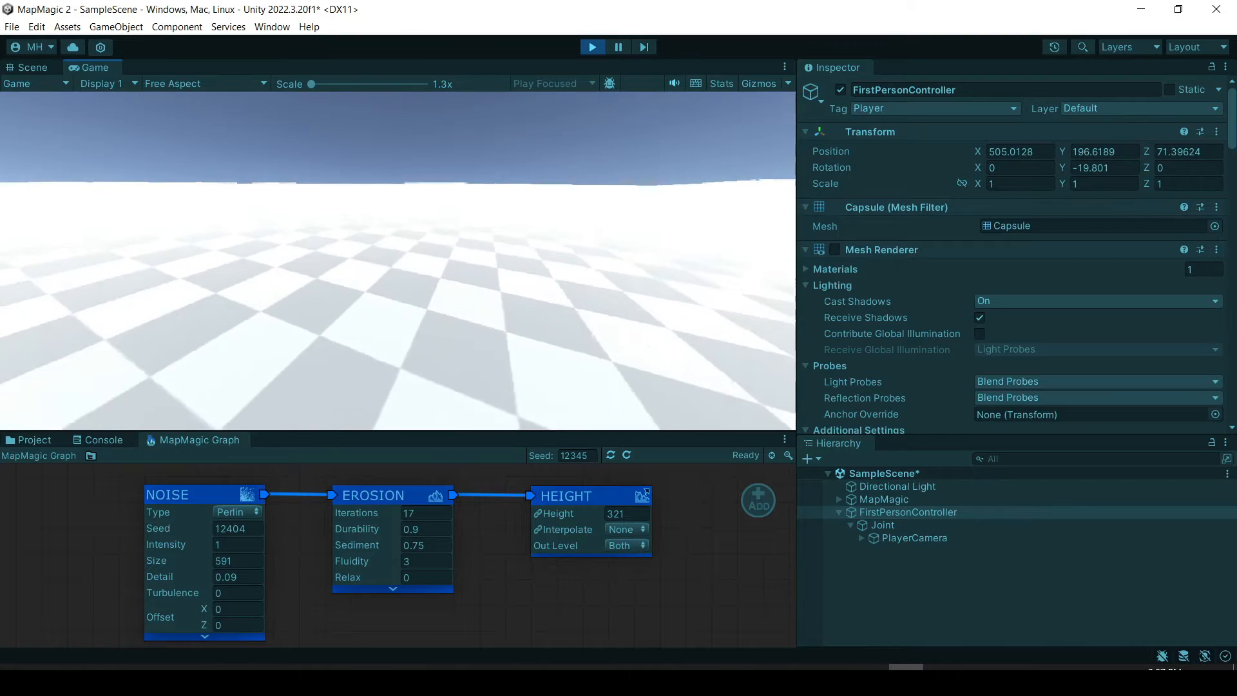
pyautogui.press('w')
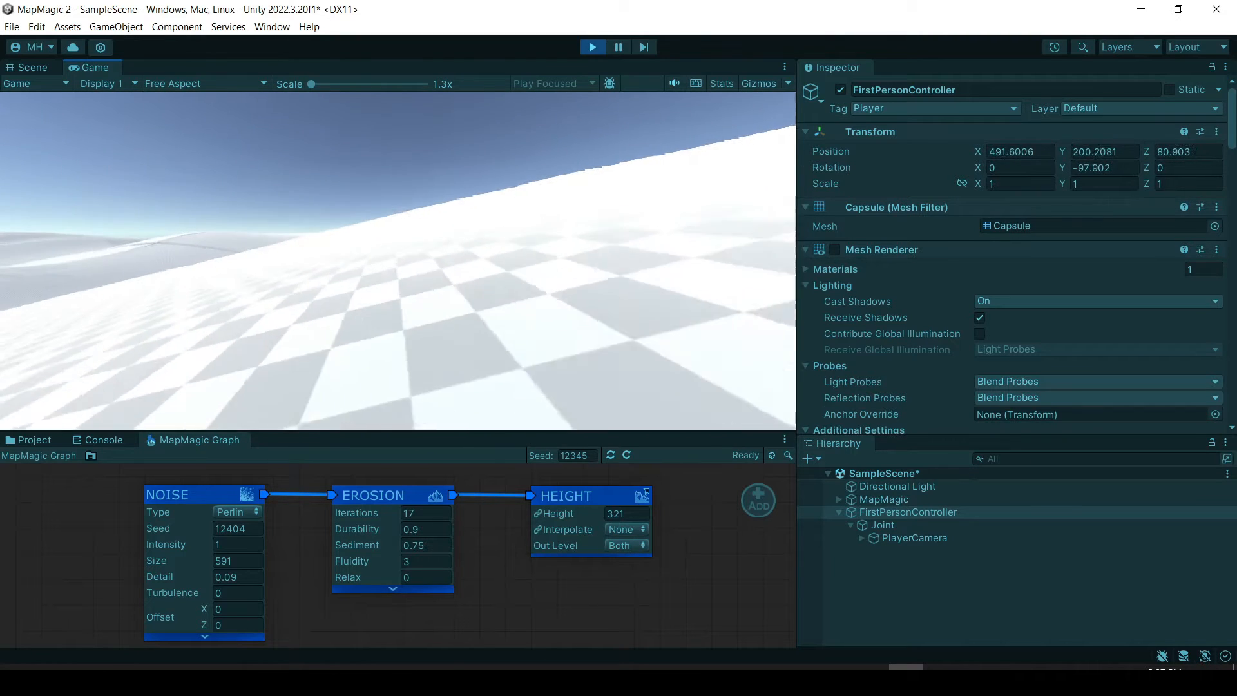
pyautogui.press('w')
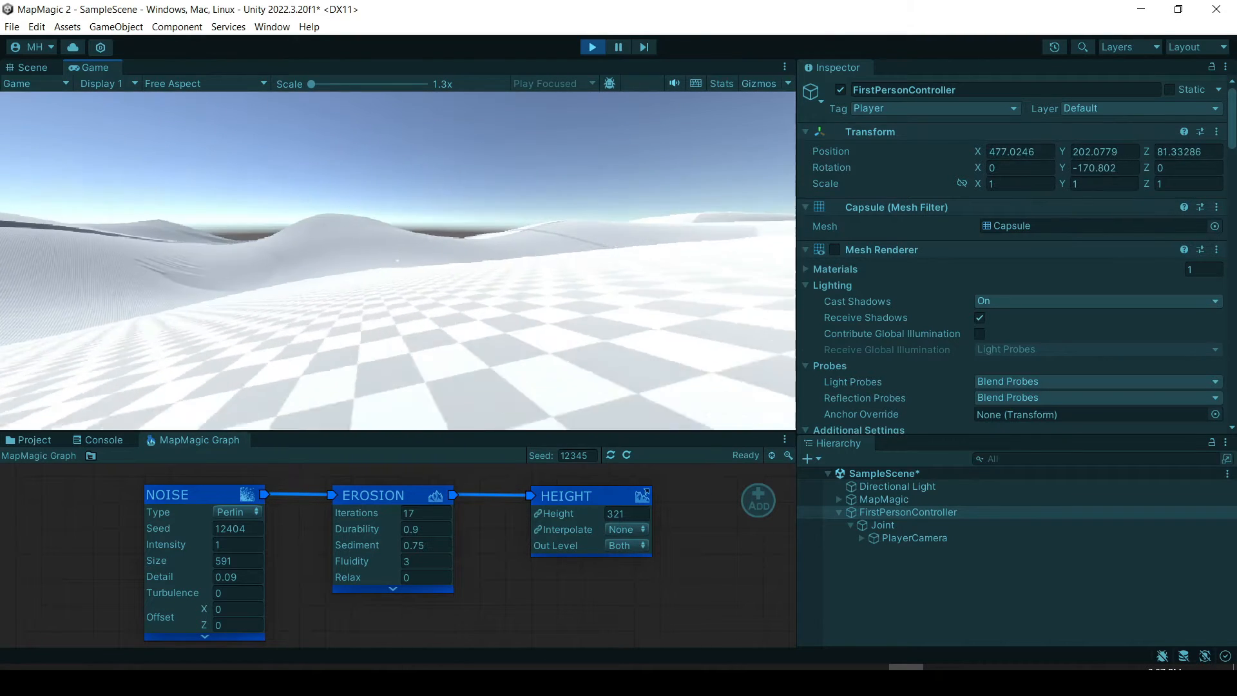
pyautogui.press('w')
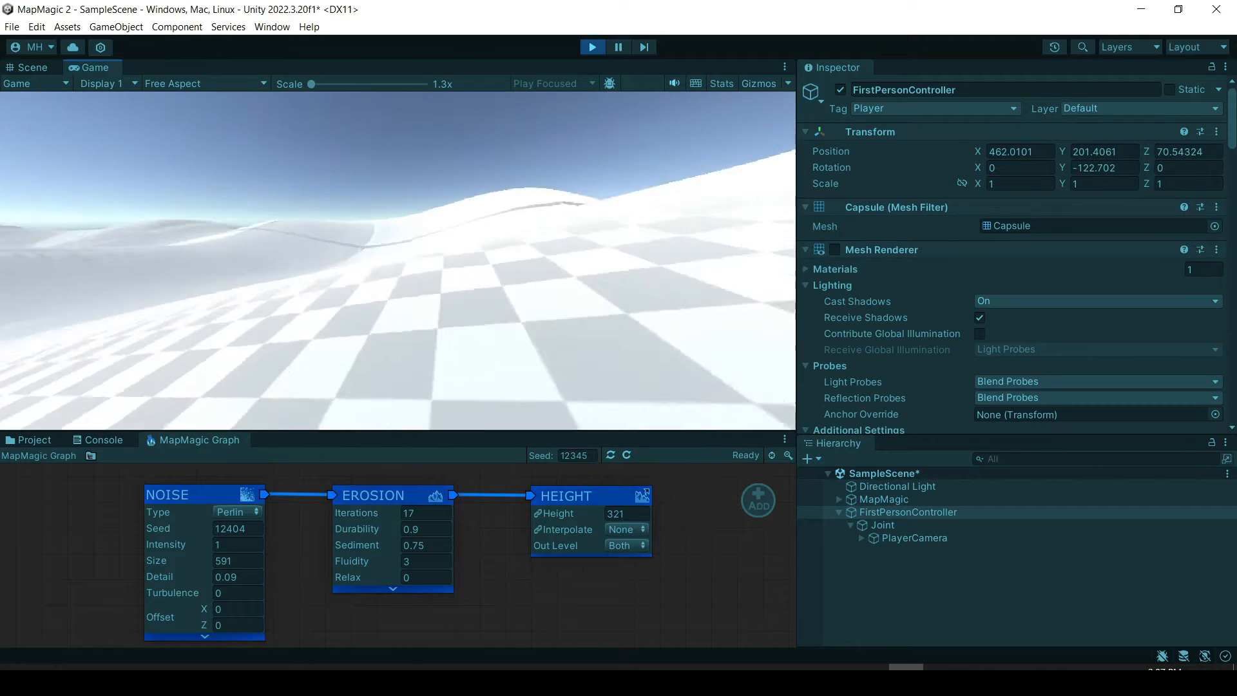
# Walk the character farther up the checkered hills, look around, and stop play mode.
pyautogui.press('w')
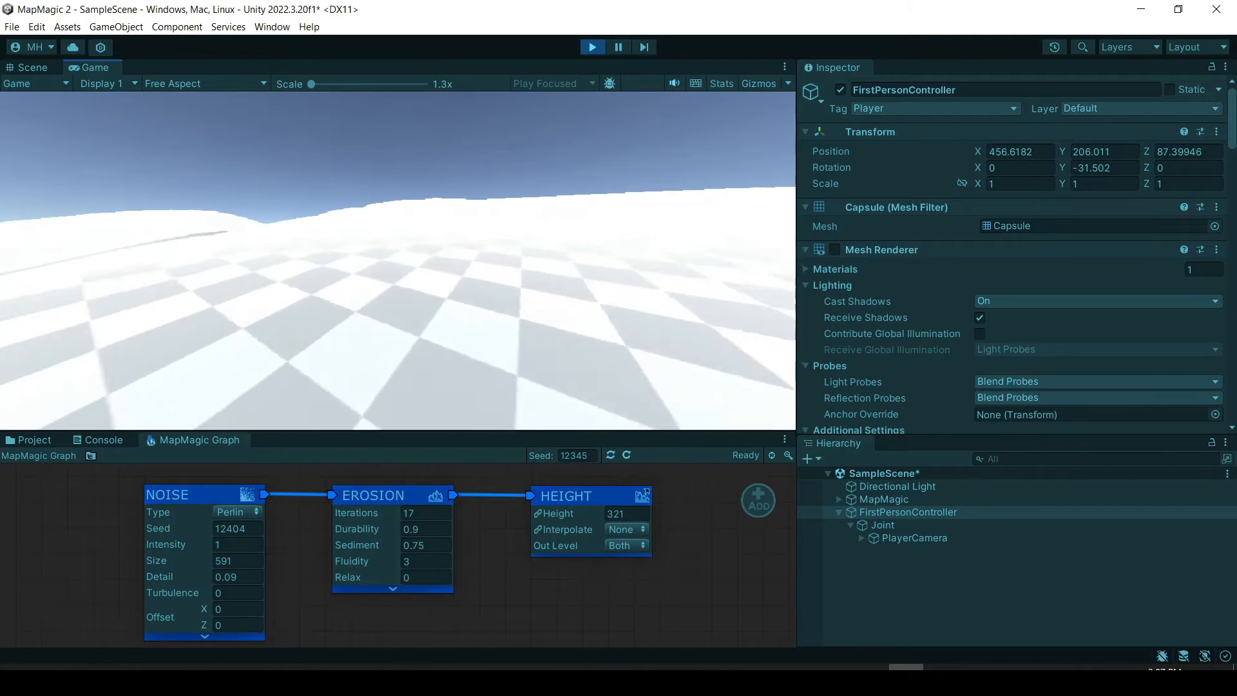
pyautogui.press('w')
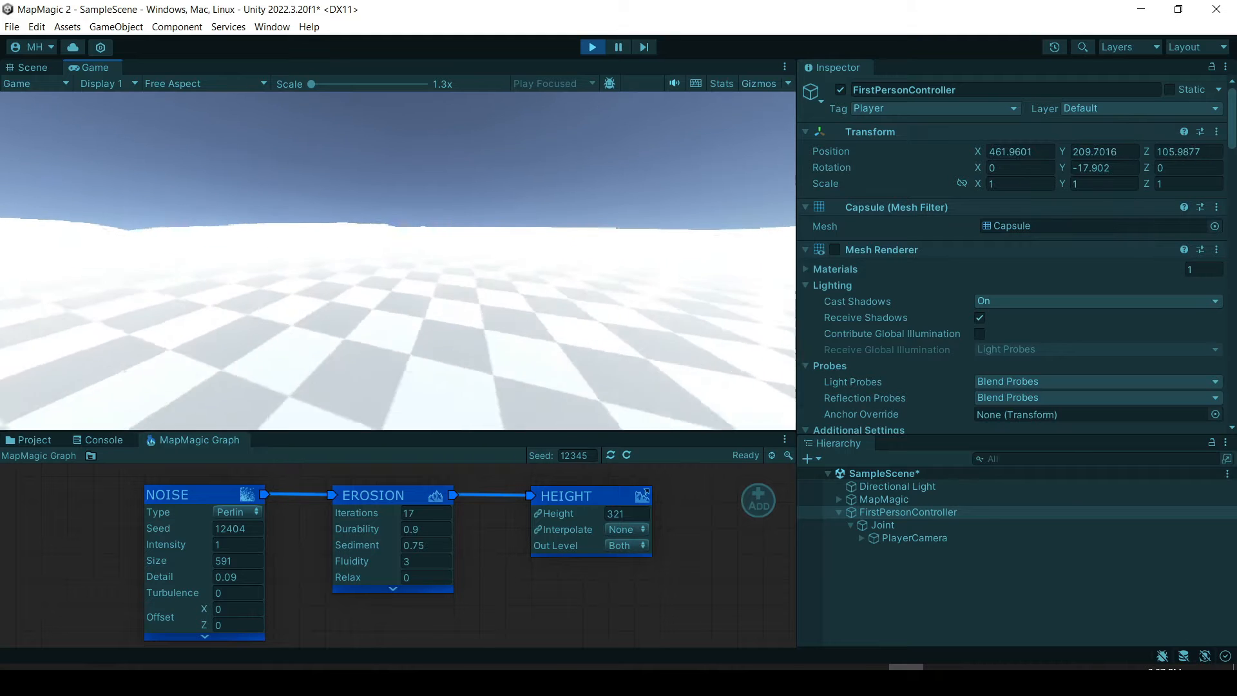
pyautogui.press('w')
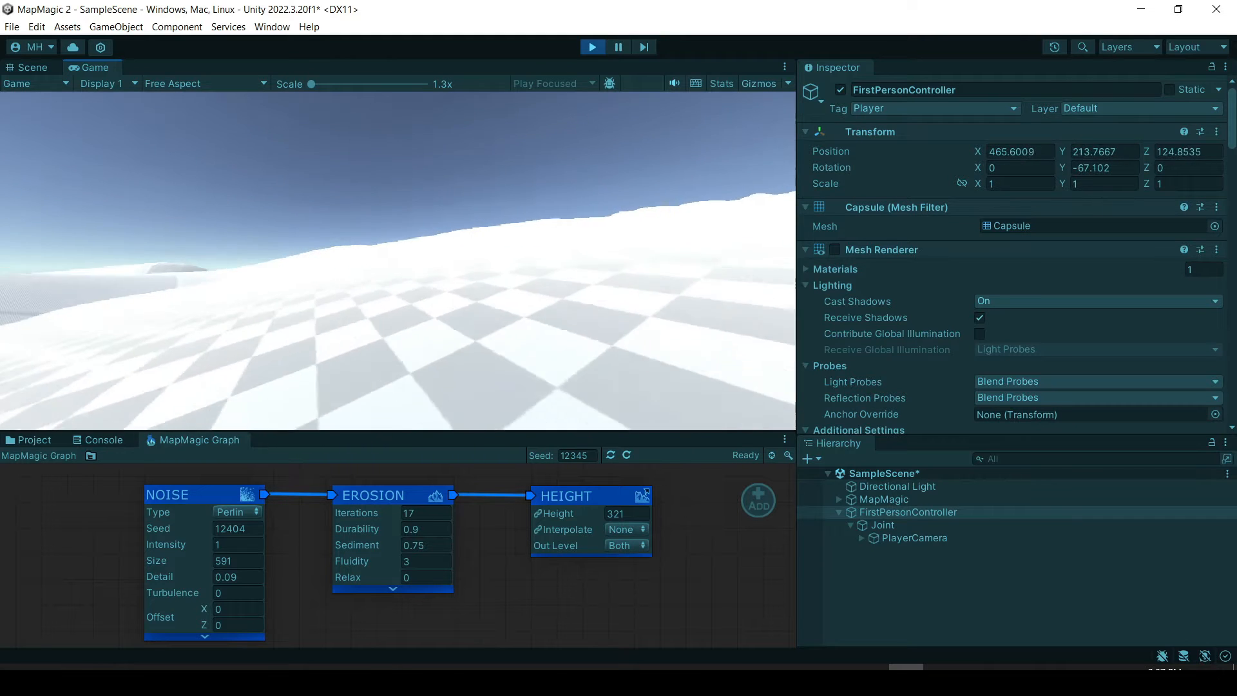
pyautogui.press('Escape')
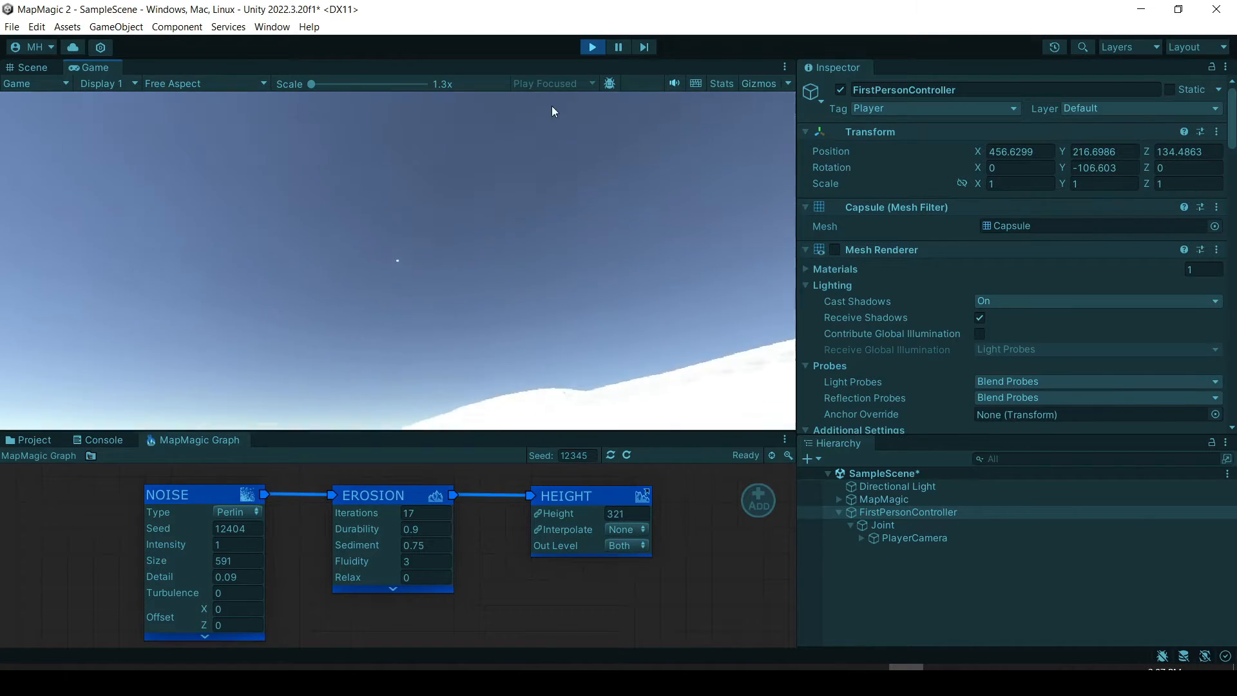
pyautogui.click(592, 47)
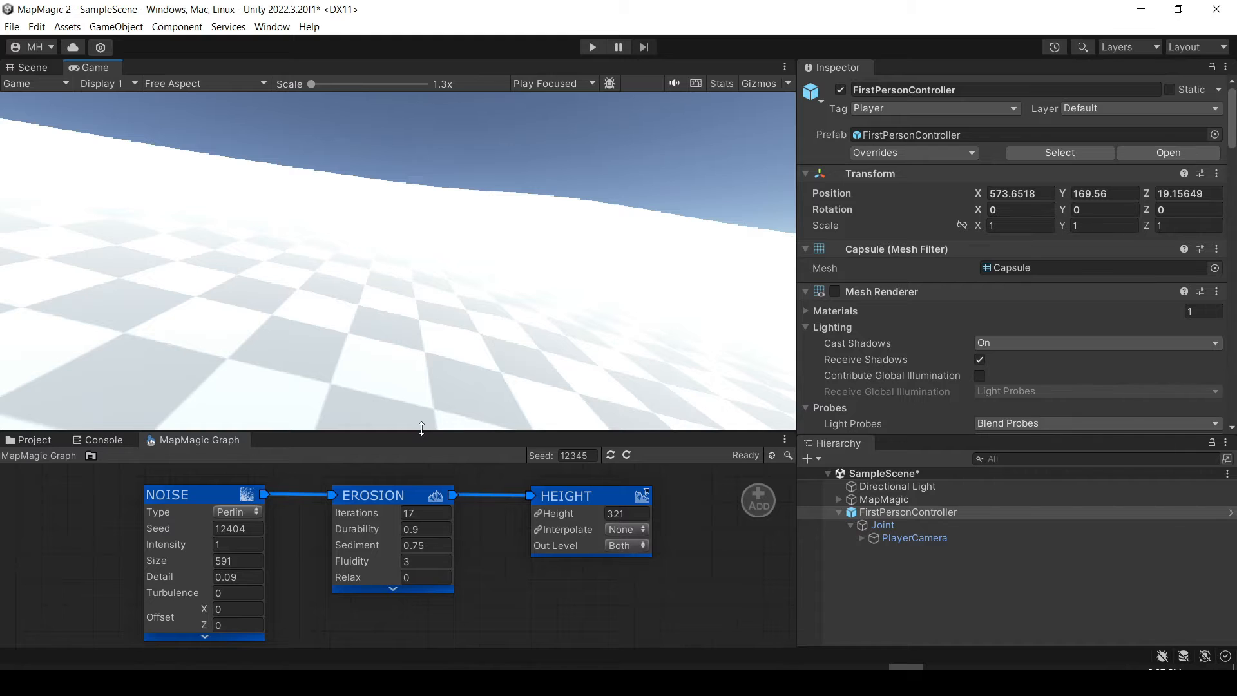
# Enlarge the MapMagic graph area and add a Textures output node below the Height node.
pyautogui.moveTo(423, 431); pyautogui.dragTo(435, 320)
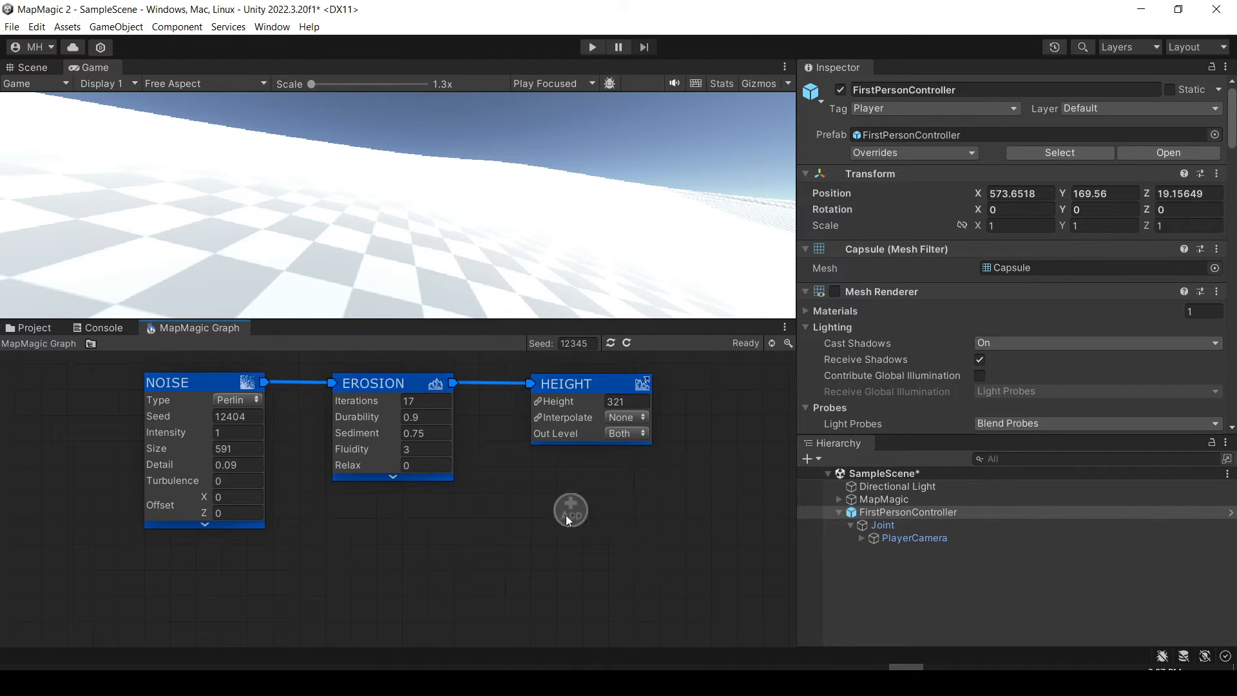
pyautogui.click(466, 547)
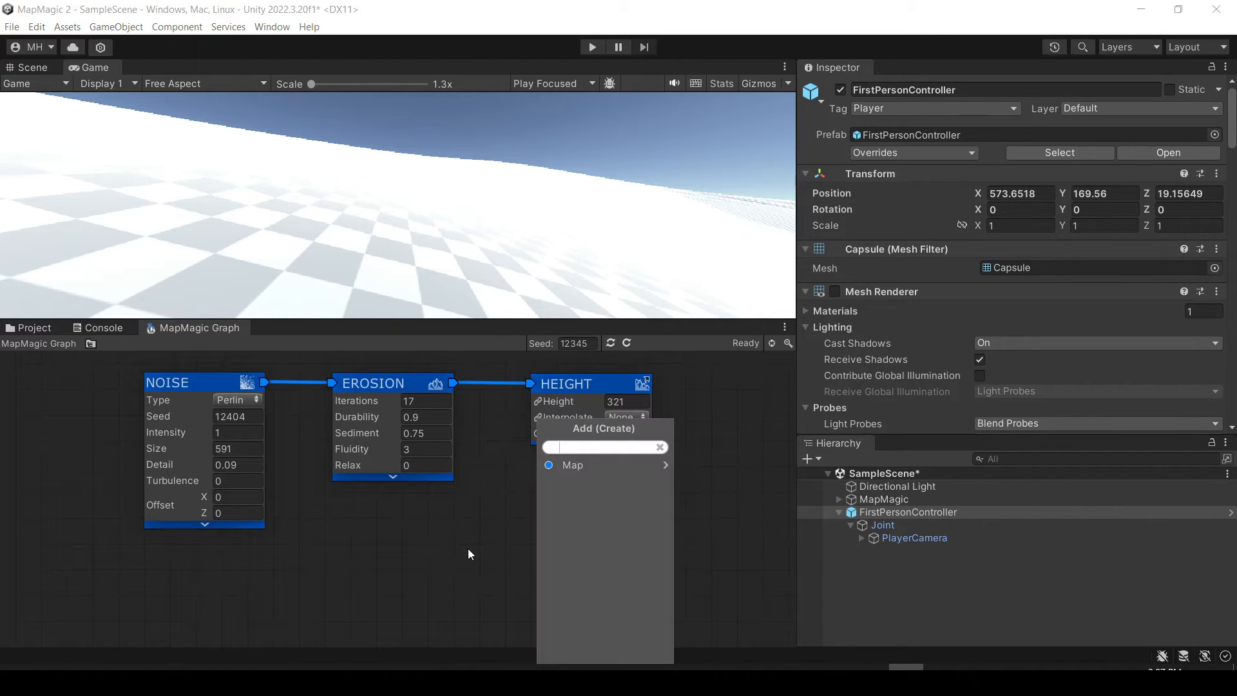
pyautogui.click(574, 466)
pyautogui.click(574, 500)
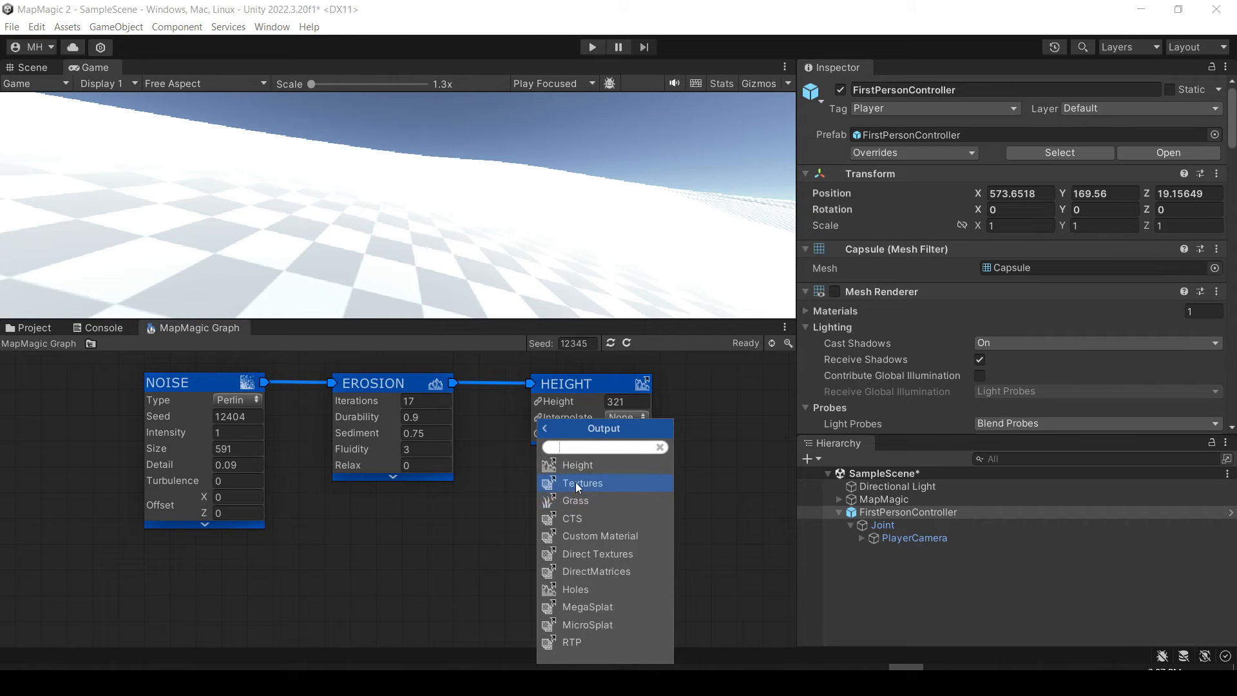
pyautogui.click(574, 482)
pyautogui.moveTo(458, 549); pyautogui.dragTo(577, 484)
# Add a layer to the Textures node and assign it the GrassGreen terrain layer.
pyautogui.click(625, 501)
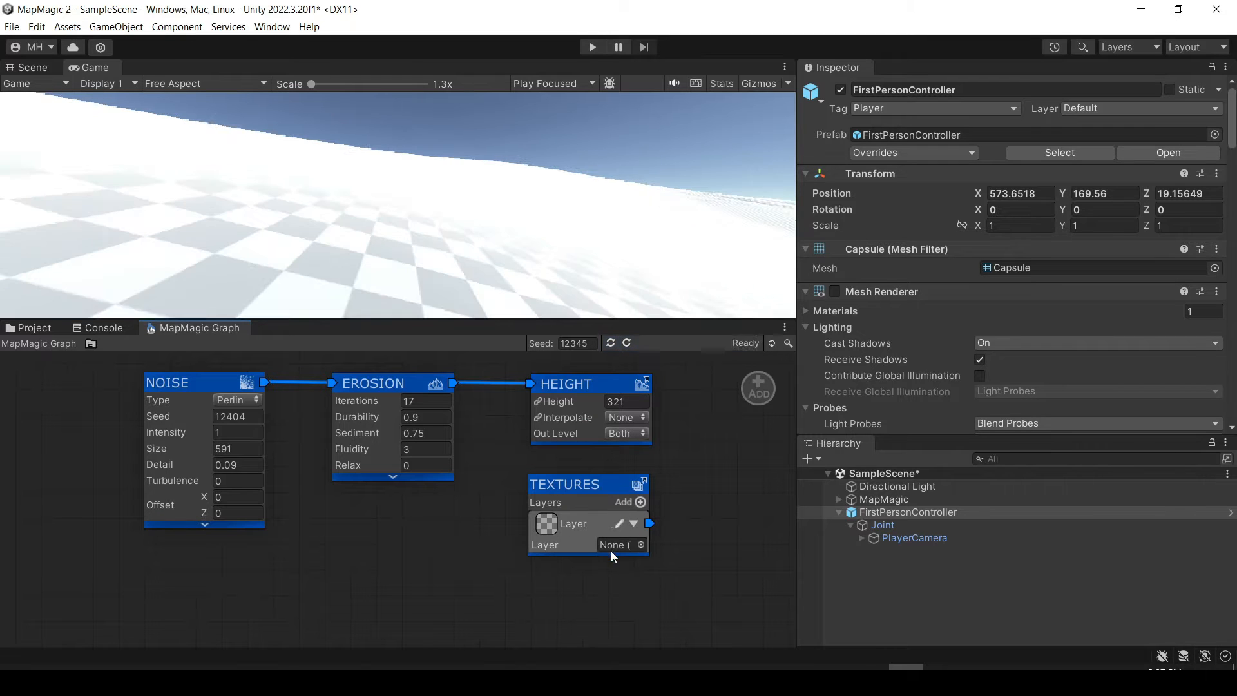
pyautogui.click(641, 545)
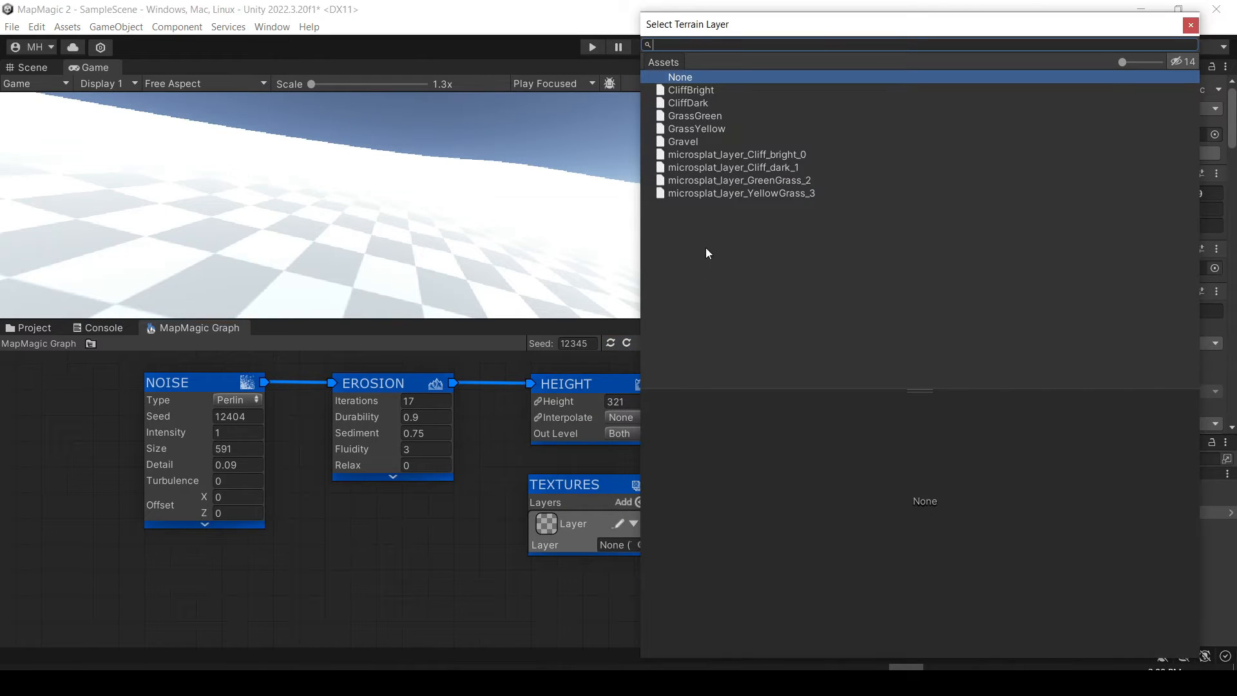
pyautogui.click(681, 116)
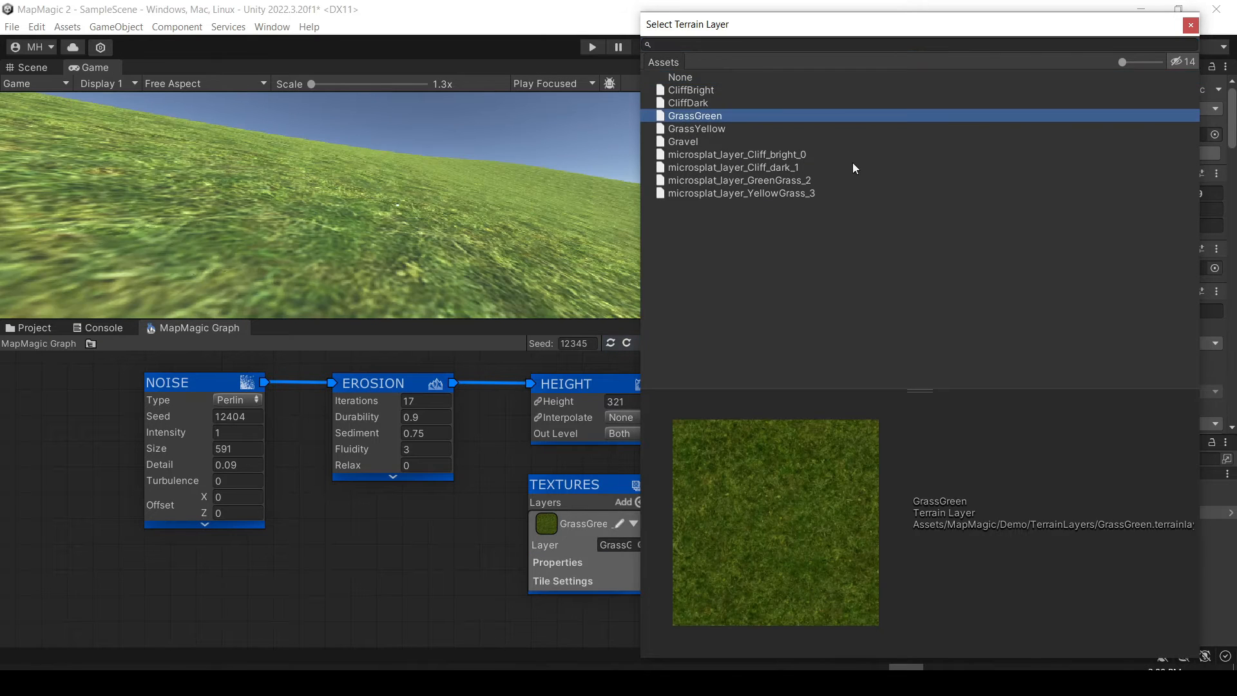
pyautogui.click(1190, 25)
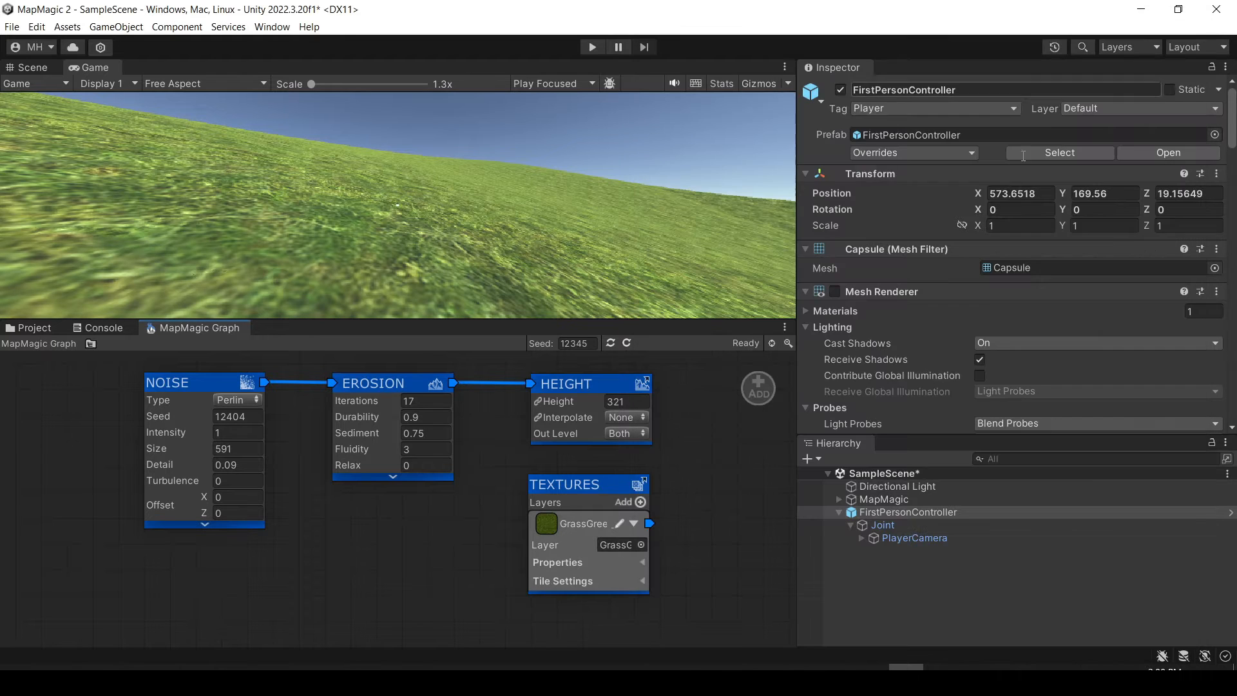
# Inspect the grass terrain in the Scene view, then enlarge the graph and place the Textures node lower beneath Height.
pyautogui.moveTo(579, 484)
pyautogui.mouseDown()
pyautogui.moveTo(589, 521)
pyautogui.moveTo(575, 504)
pyautogui.mouseUp()
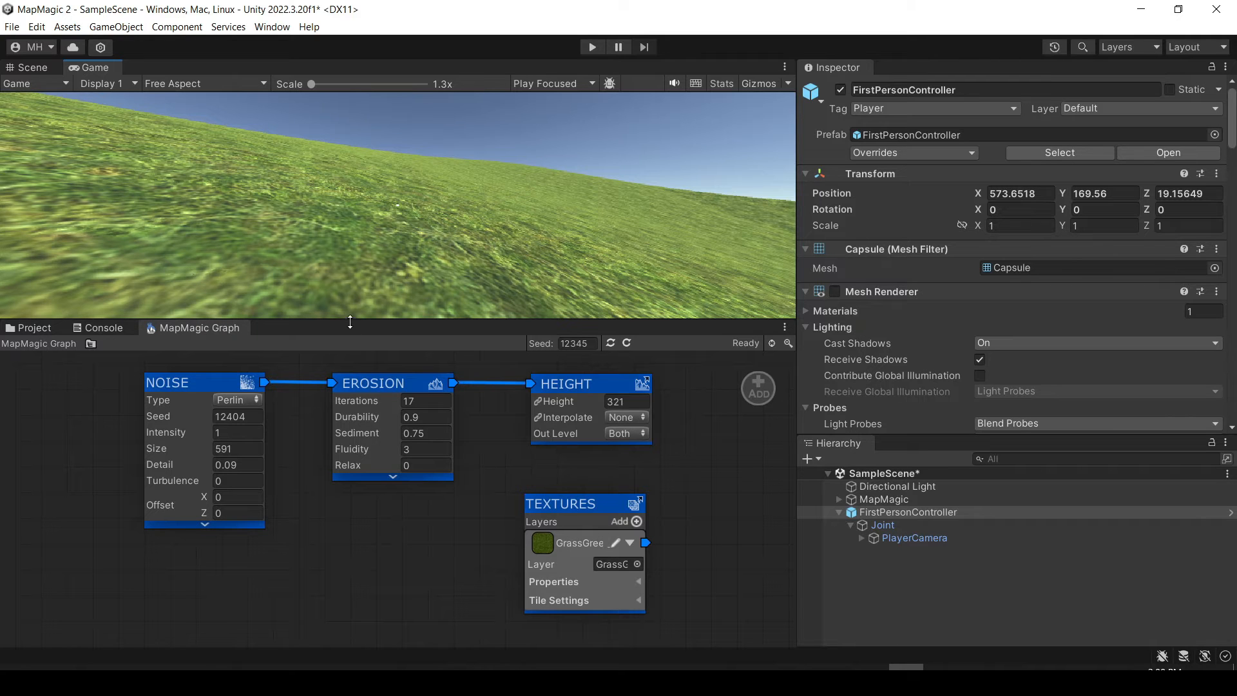
pyautogui.moveTo(350, 329); pyautogui.dragTo(350, 443)
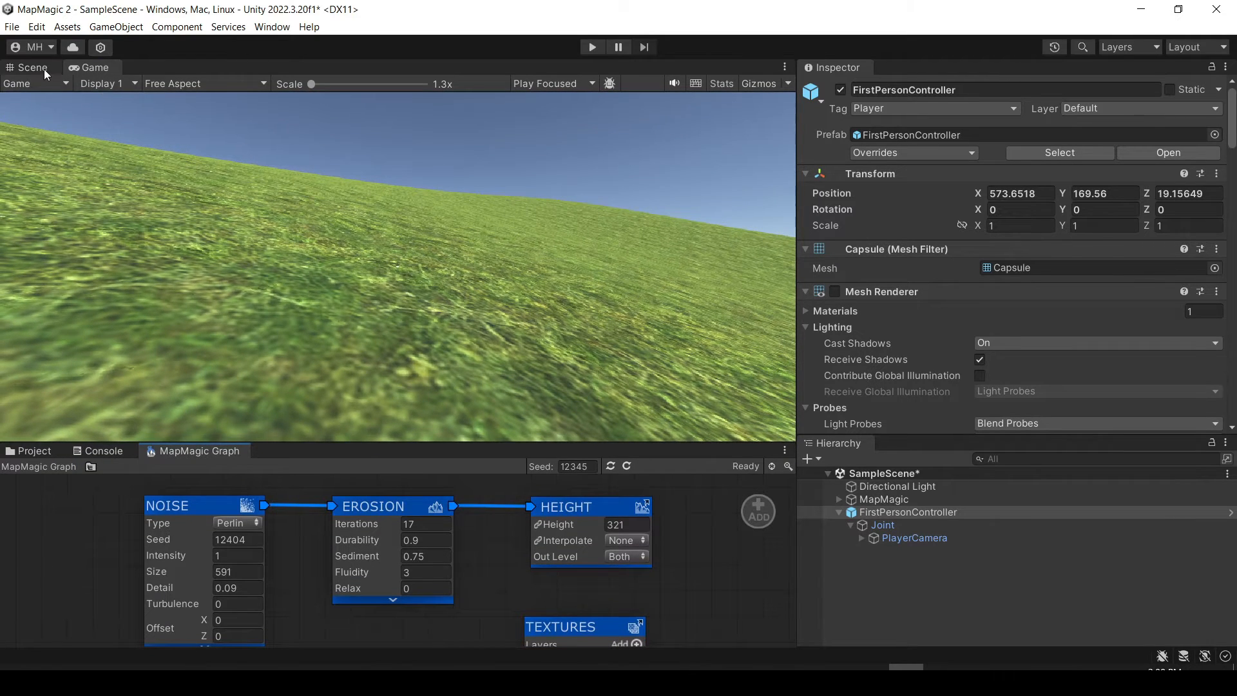
pyautogui.click(32, 67)
pyautogui.moveTo(256, 211); pyautogui.dragTo(883, 226, button='right')
pyautogui.moveTo(586, 617); pyautogui.dragTo(595, 587)
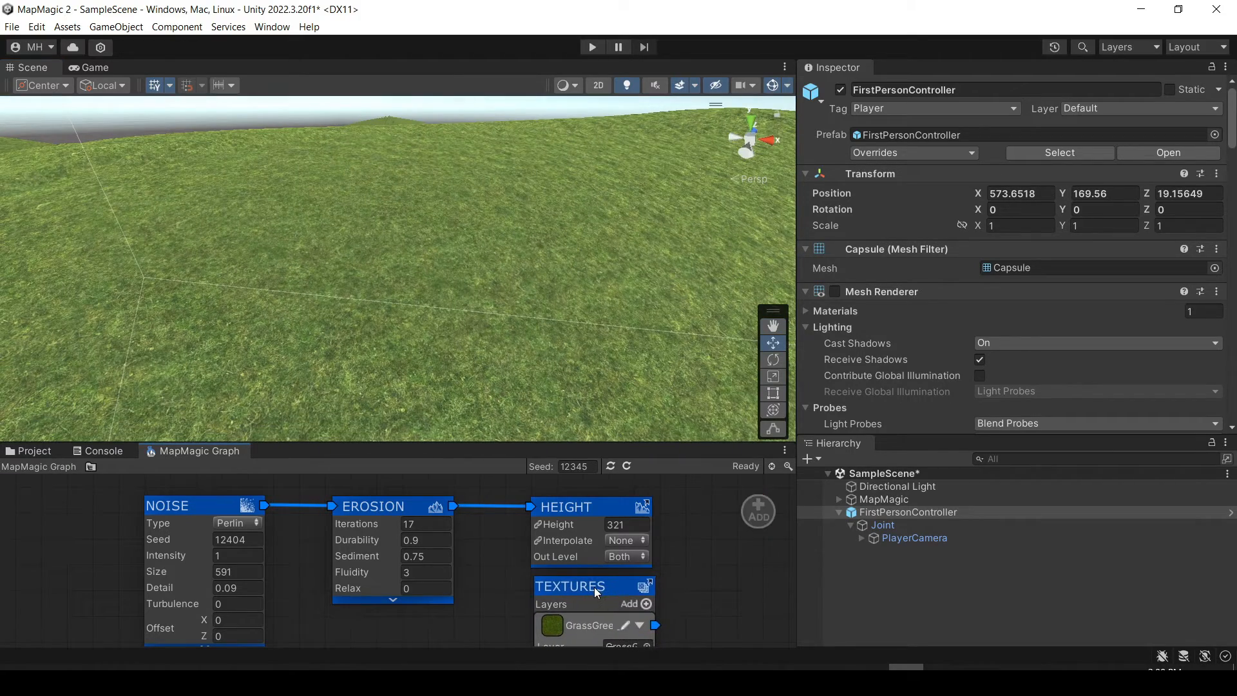
pyautogui.moveTo(665, 445); pyautogui.dragTo(666, 256)
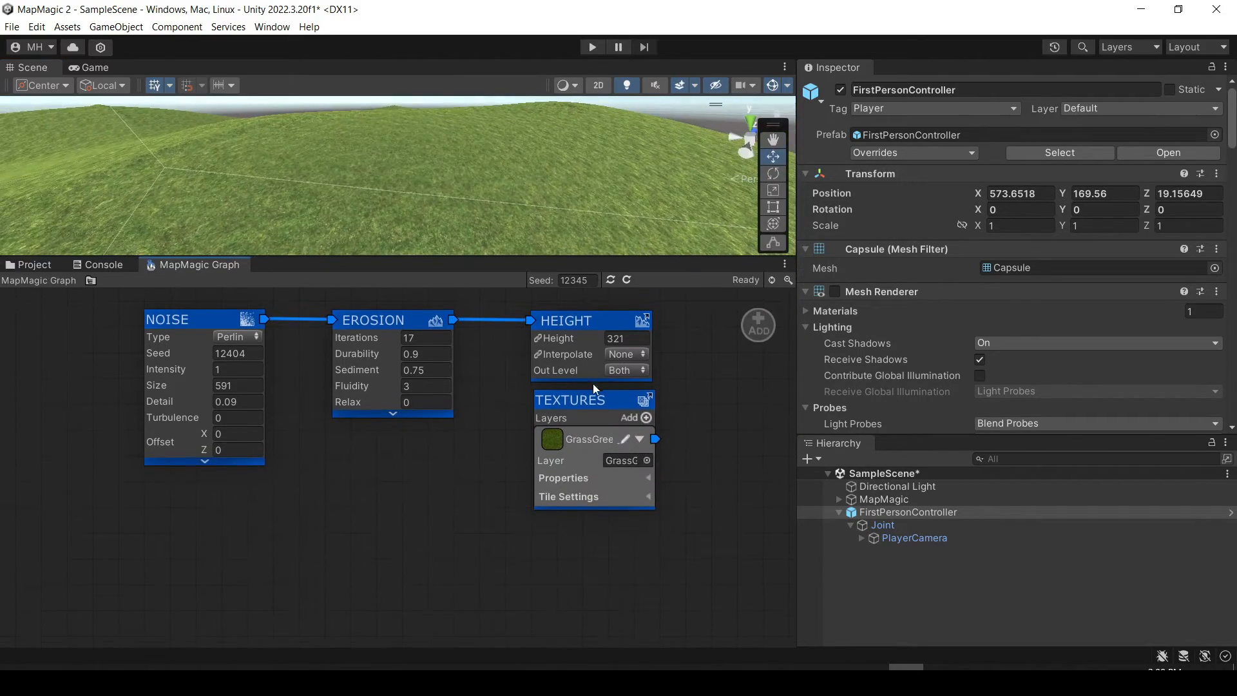
pyautogui.moveTo(592, 402); pyautogui.dragTo(593, 459)
# Add a second layer to the Textures node and assign it the CliffBright terrain layer.
pyautogui.click(635, 469)
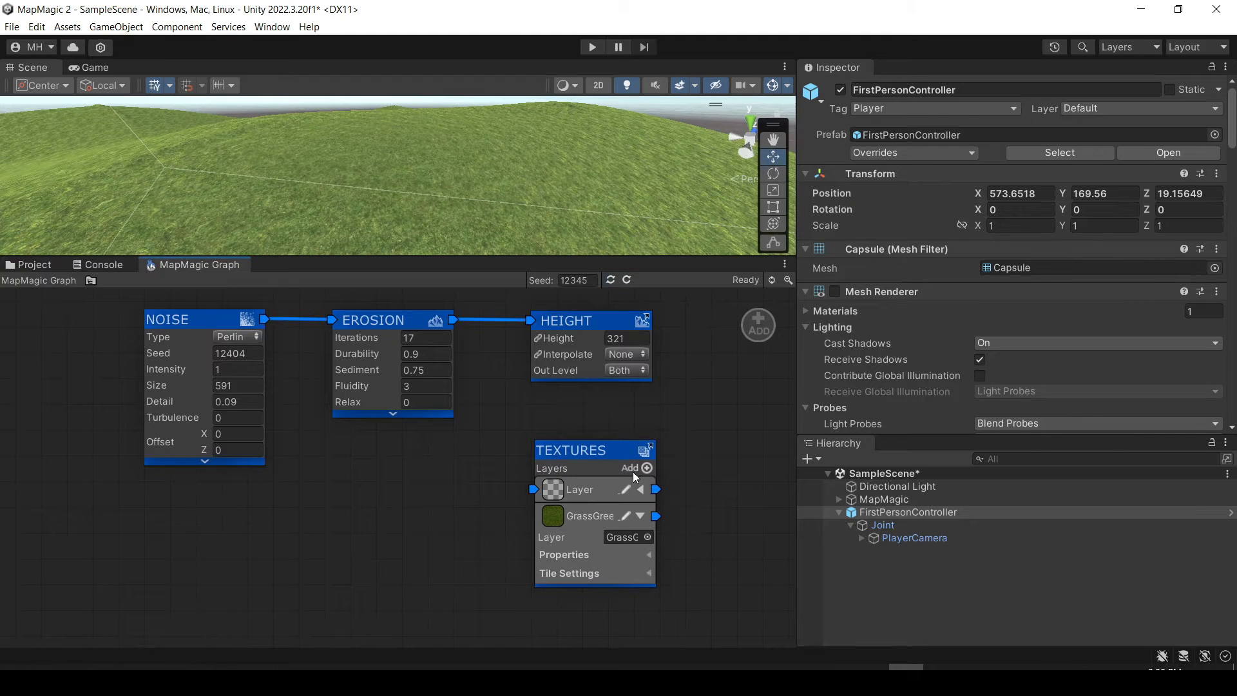
pyautogui.click(641, 488)
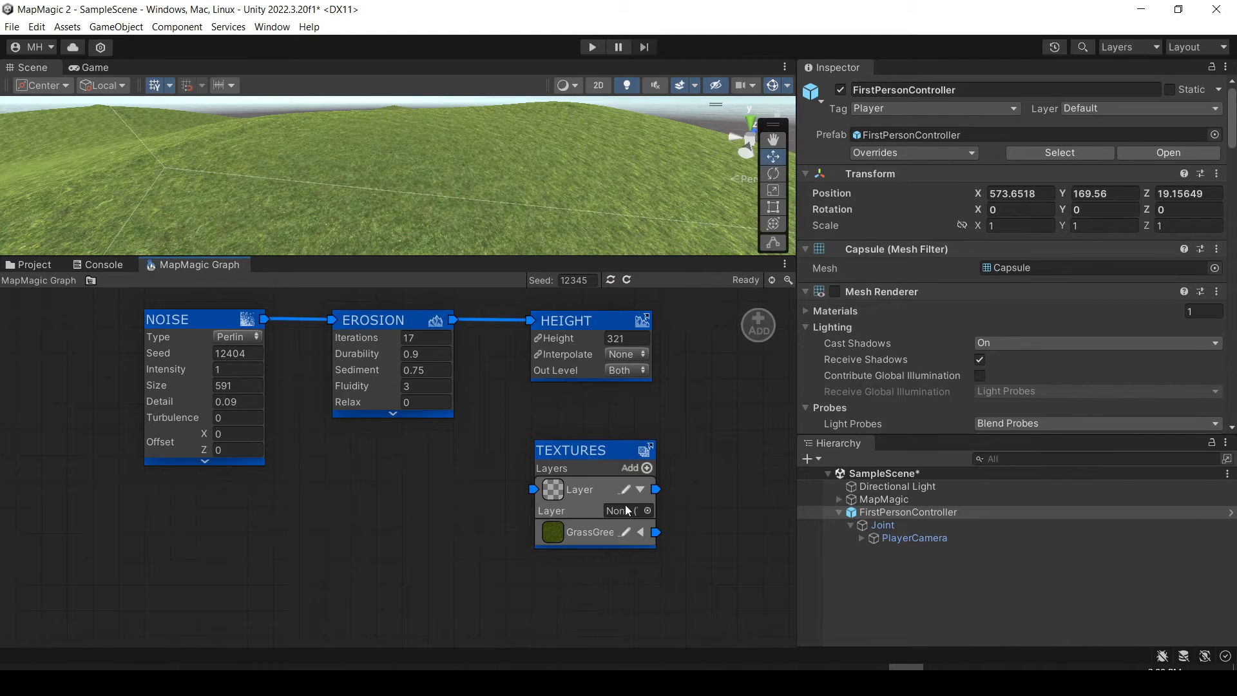
pyautogui.click(648, 510)
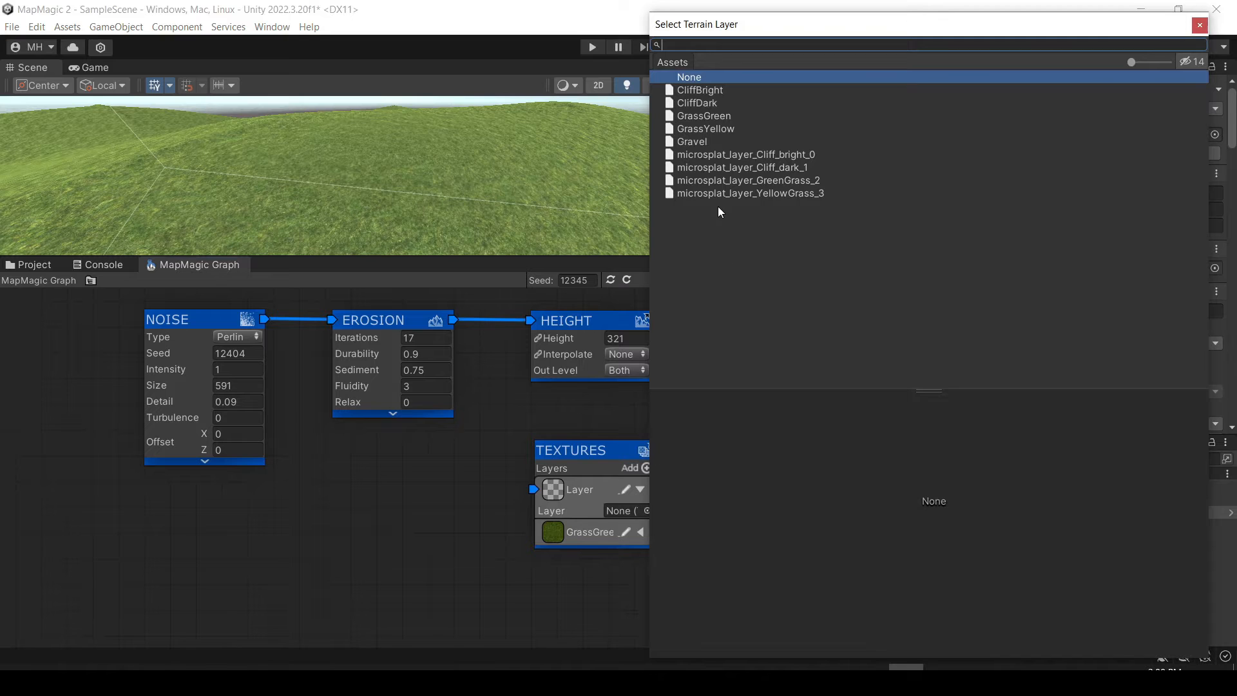
pyautogui.click(700, 90)
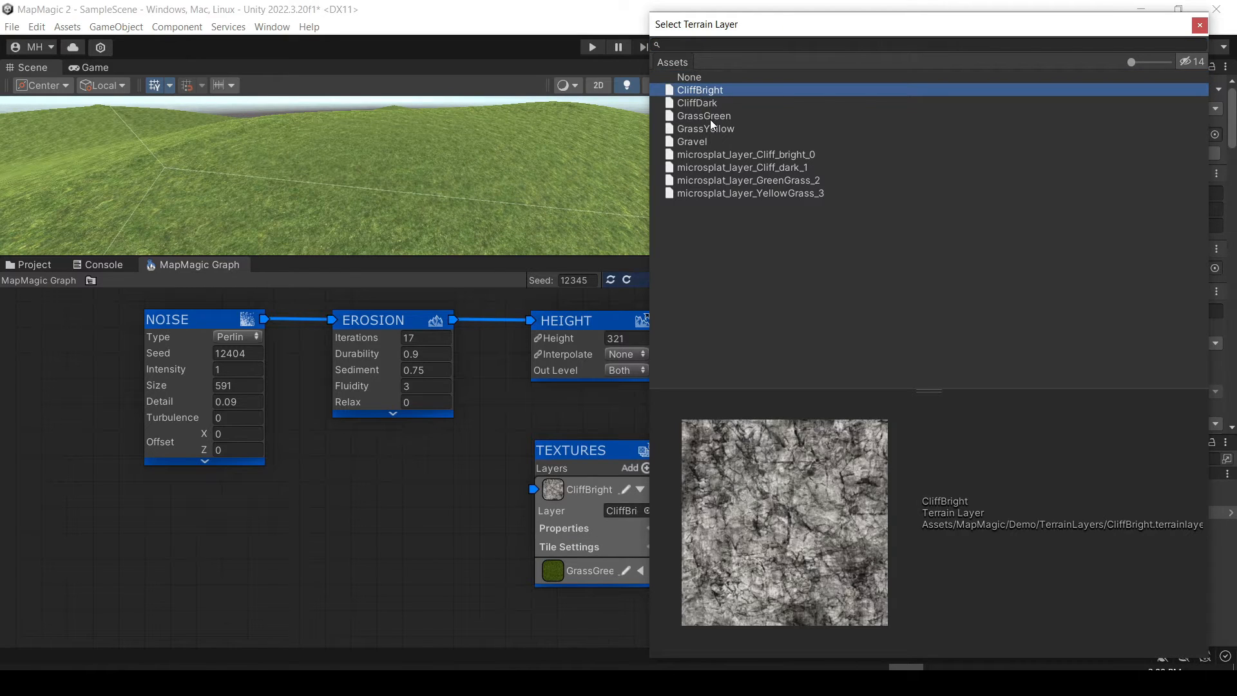
pyautogui.click(1200, 26)
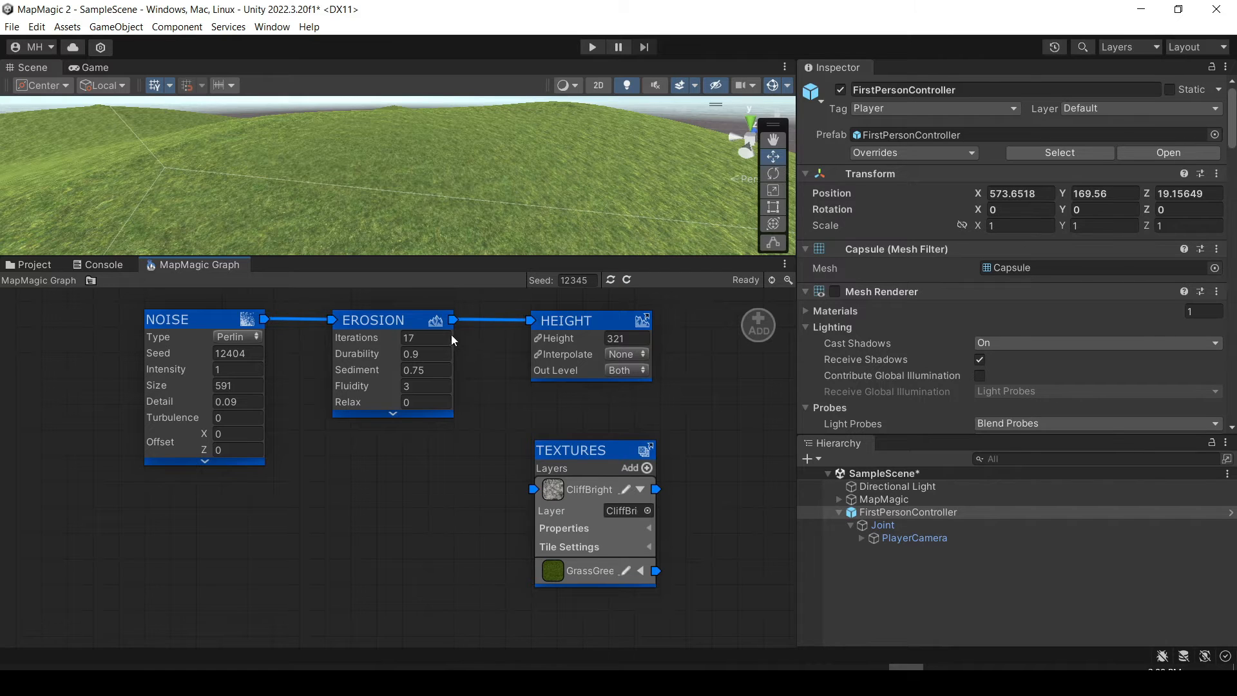
# Connect the Erosion output to the CliffBright layer's input and inspect the cliff texture on the terrain.
pyautogui.moveTo(452, 320); pyautogui.dragTo(528, 494)
pyautogui.press('w')
pyautogui.moveTo(433, 180); pyautogui.dragTo(408, 219, button='right')
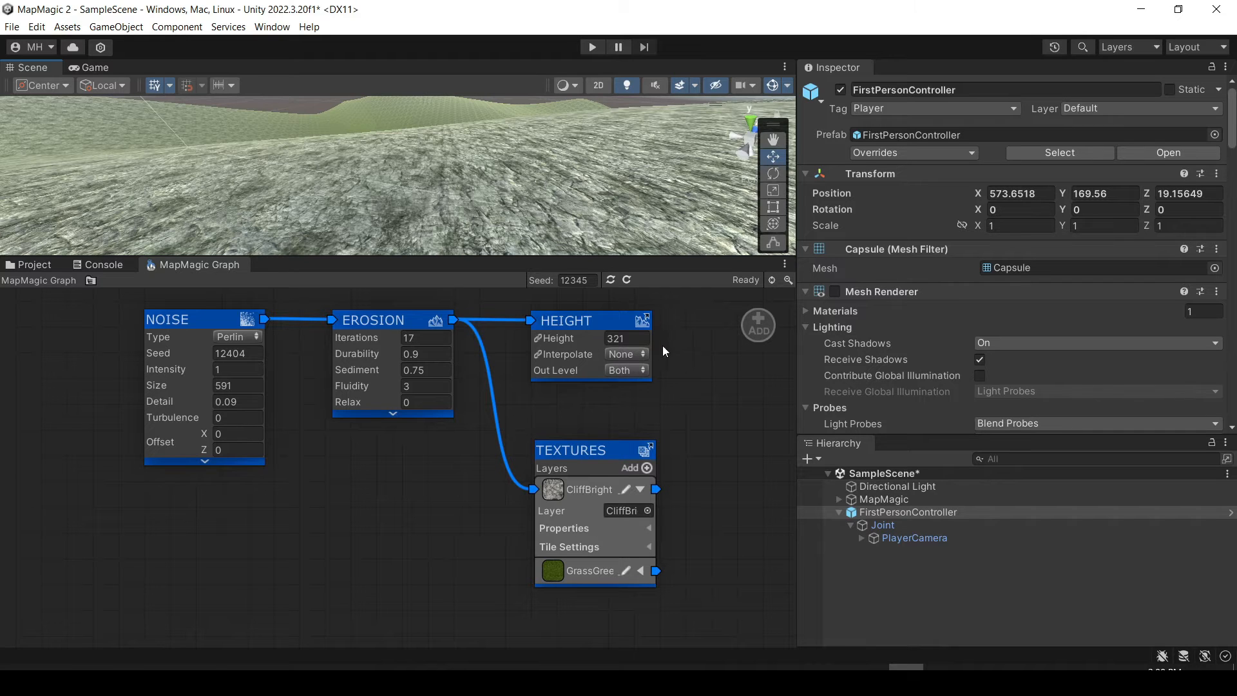
# Insert a Slope node into the link between Erosion and the CliffBright layer, and arrange Slope and Textures neatly.
pyautogui.click(500, 412)
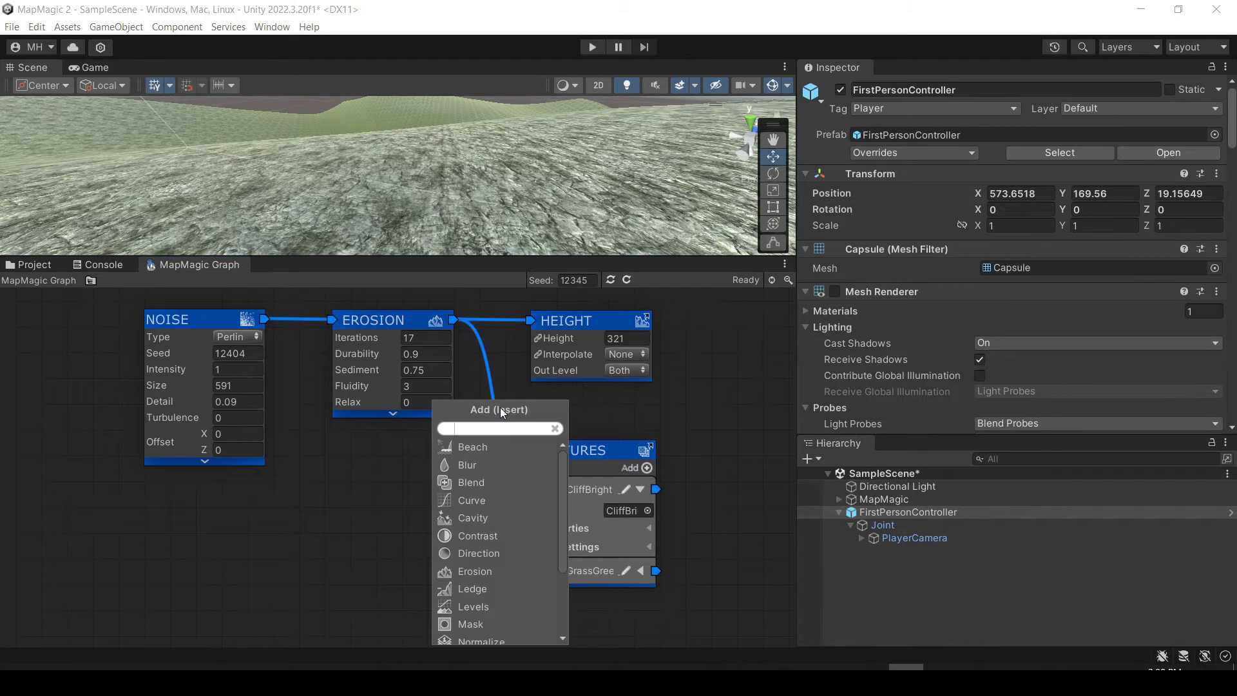
pyautogui.scroll(-3, 483, 580)
pyautogui.click(472, 590)
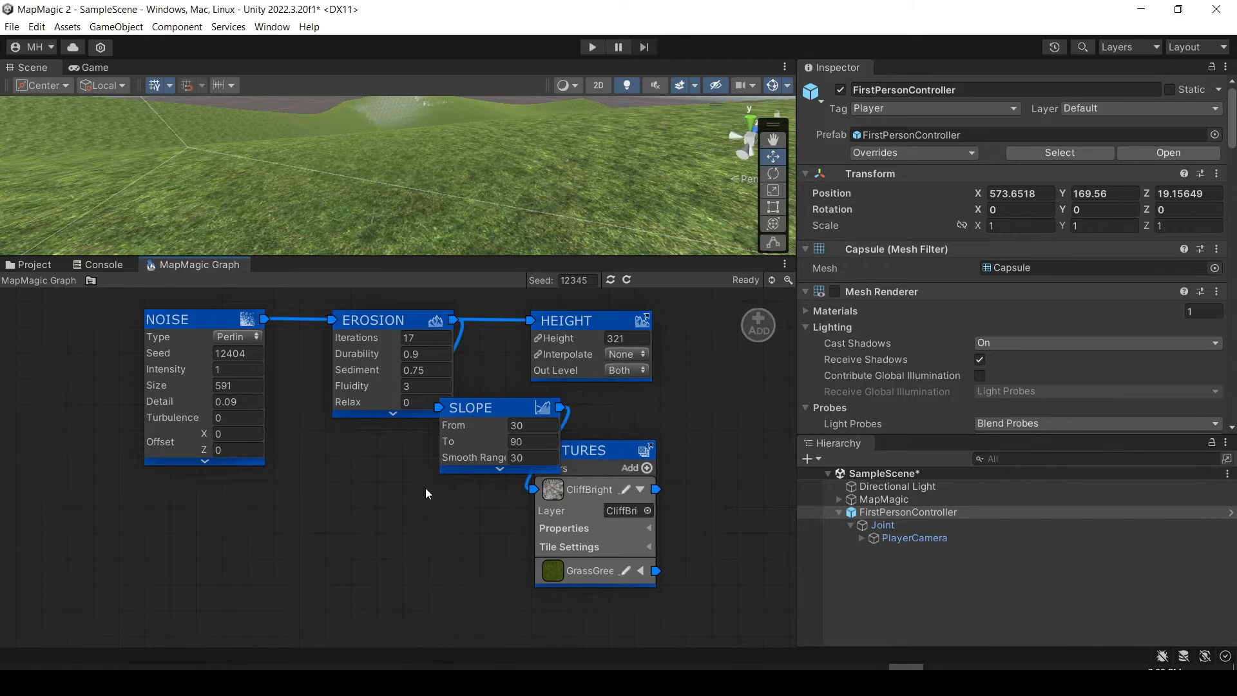
pyautogui.moveTo(481, 409); pyautogui.dragTo(407, 510)
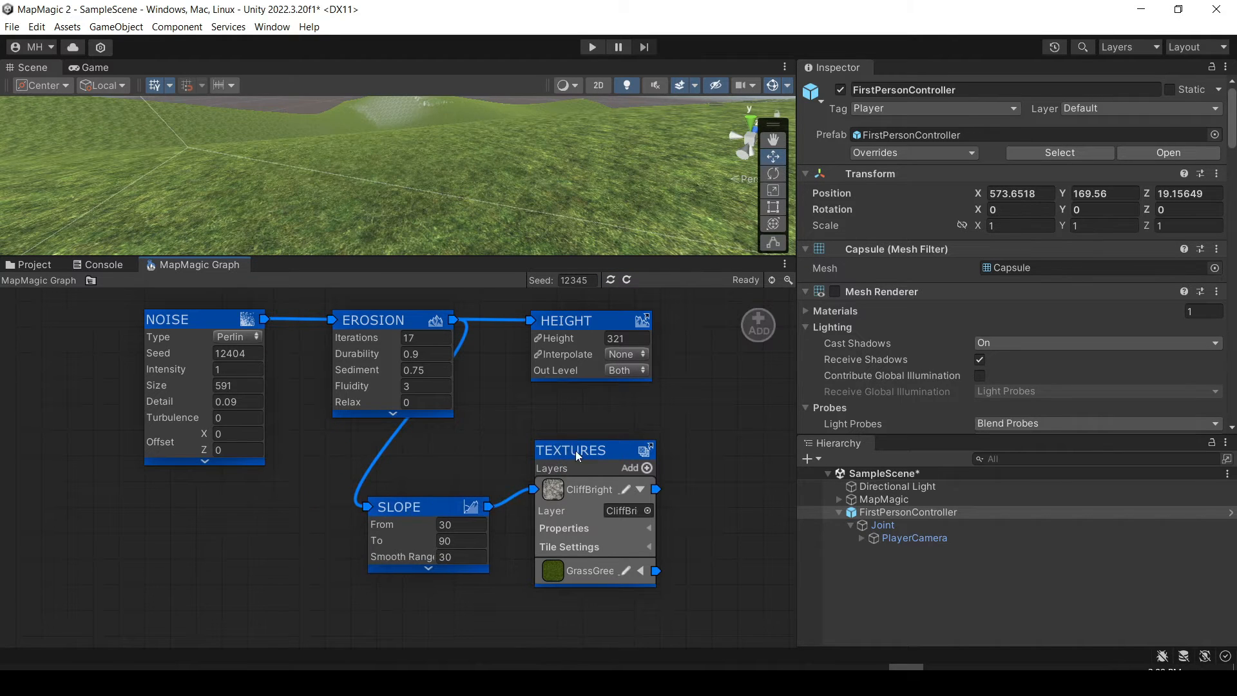
pyautogui.moveTo(575, 450); pyautogui.dragTo(650, 449)
pyautogui.moveTo(395, 514); pyautogui.dragTo(497, 419)
pyautogui.moveTo(314, 199); pyautogui.dragTo(362, 103, button='right')
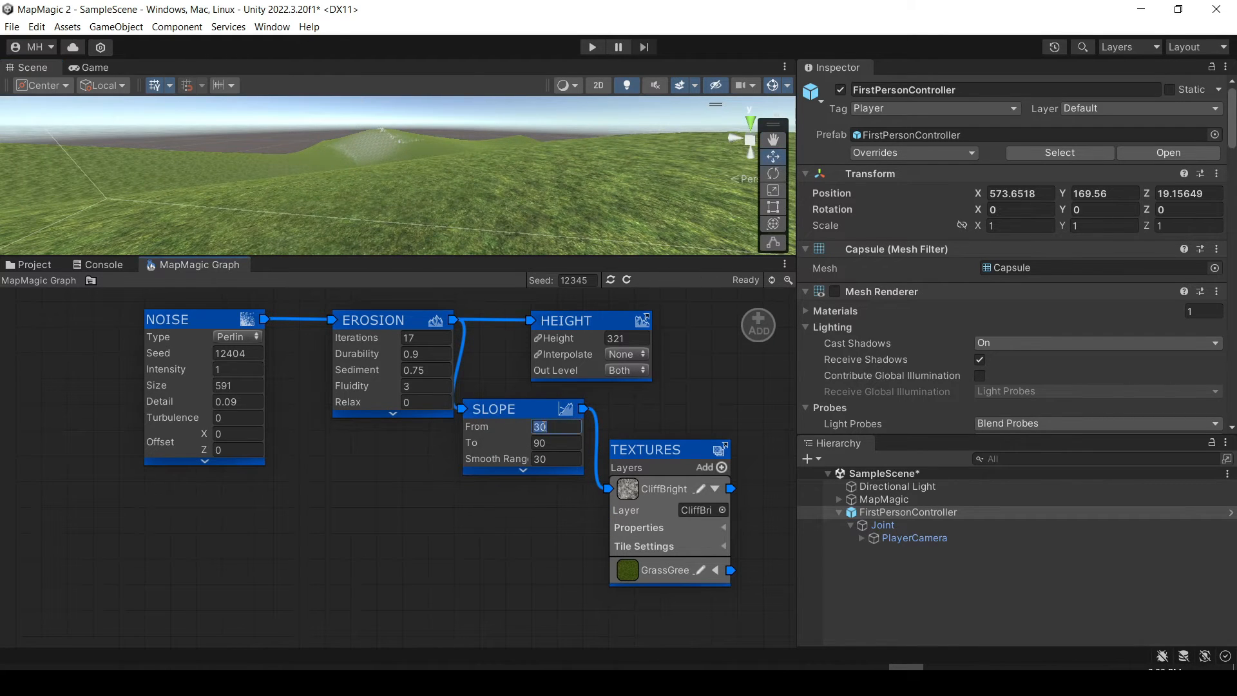
# Set the Slope node's From to 10 and To to 20.
pyautogui.press('Tab')
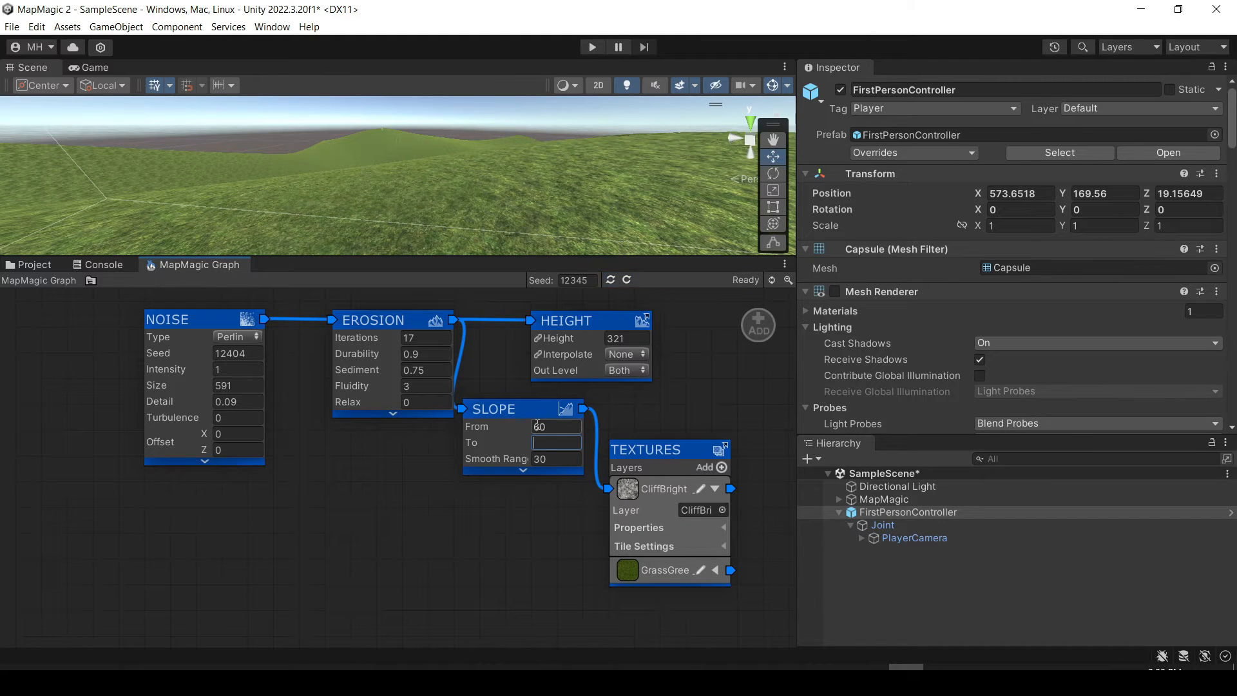
pyautogui.press('Tab')
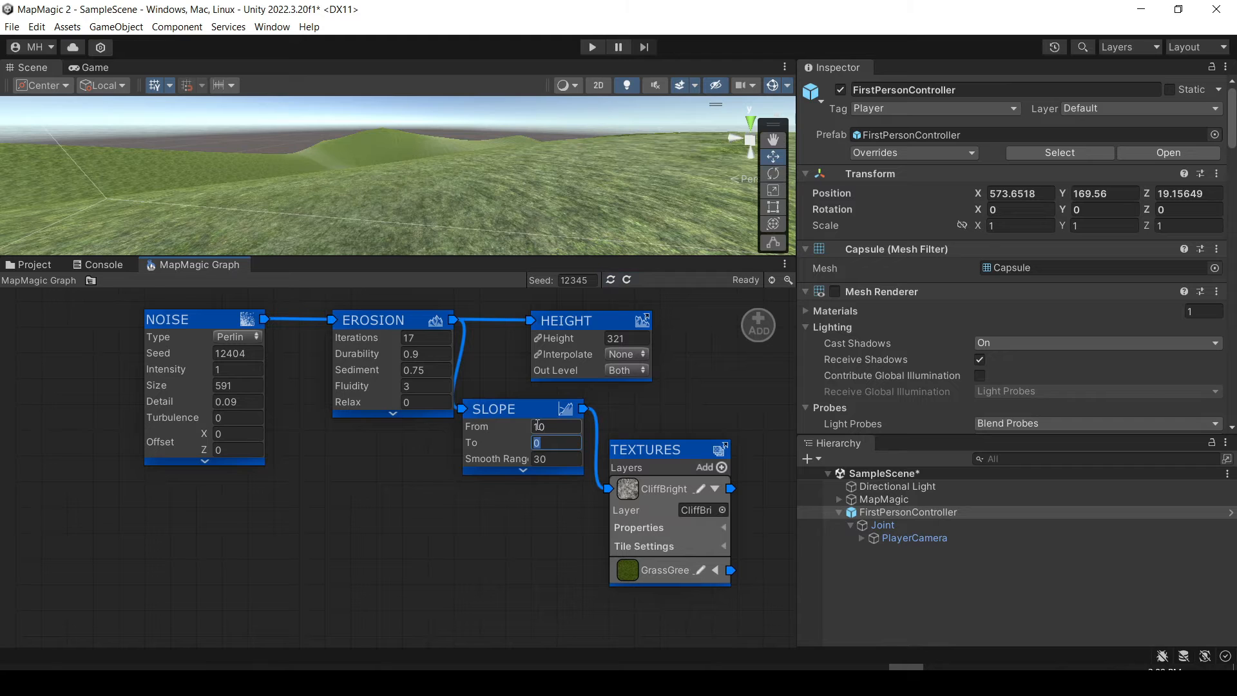
pyautogui.write('20')
pyautogui.press('Tab')
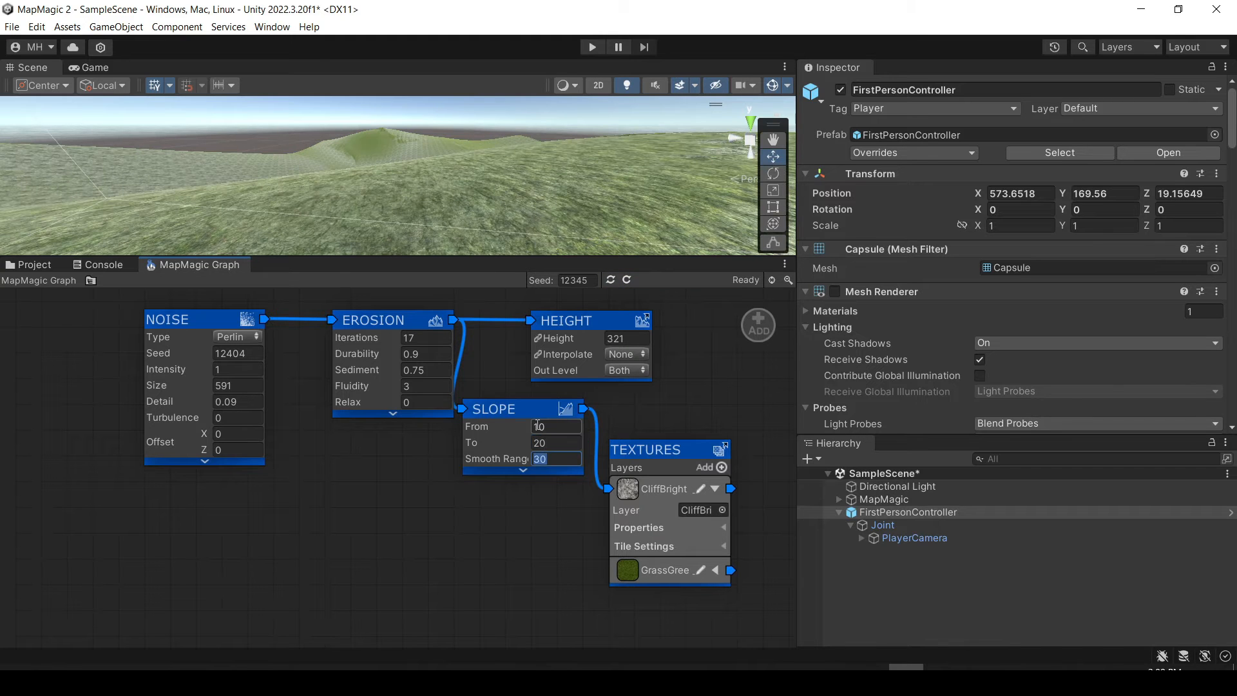
# Try different To values on the Slope node, ending at 9.05, and inspect the texture blending on the terrain.
pyautogui.moveTo(477, 444); pyautogui.dragTo(528, 445)
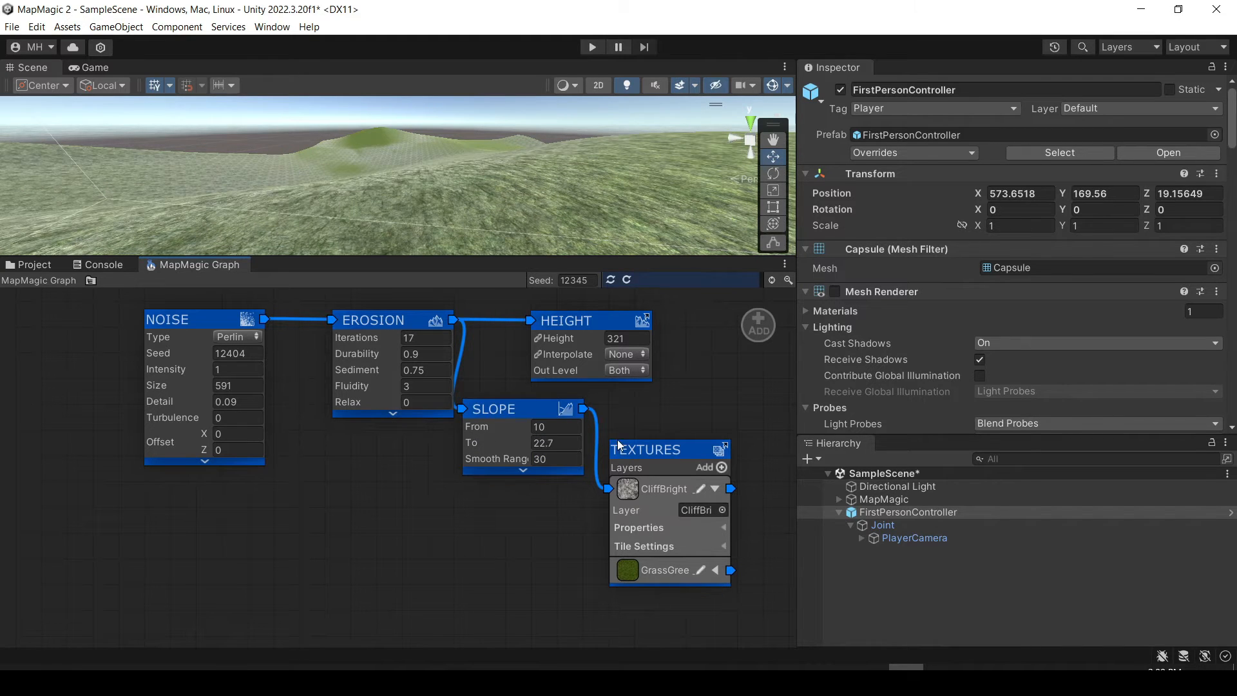
pyautogui.moveTo(619, 444); pyautogui.dragTo(857, 442)
pyautogui.moveTo(999, 431)
pyautogui.mouseDown()
pyautogui.moveTo(97, 414)
pyautogui.moveTo(1160, 422)
pyautogui.moveTo(984, 423)
pyautogui.mouseUp()
pyautogui.moveTo(1173, 412); pyautogui.dragTo(1167, 413)
pyautogui.moveTo(488, 186); pyautogui.dragTo(76, 282, button='right')
pyautogui.press('w')
# Adjust the Slope node's From to 14.2 and To to 69.6, and inspect the cliff texture on the steep areas.
pyautogui.moveTo(490, 428); pyautogui.dragTo(527, 425)
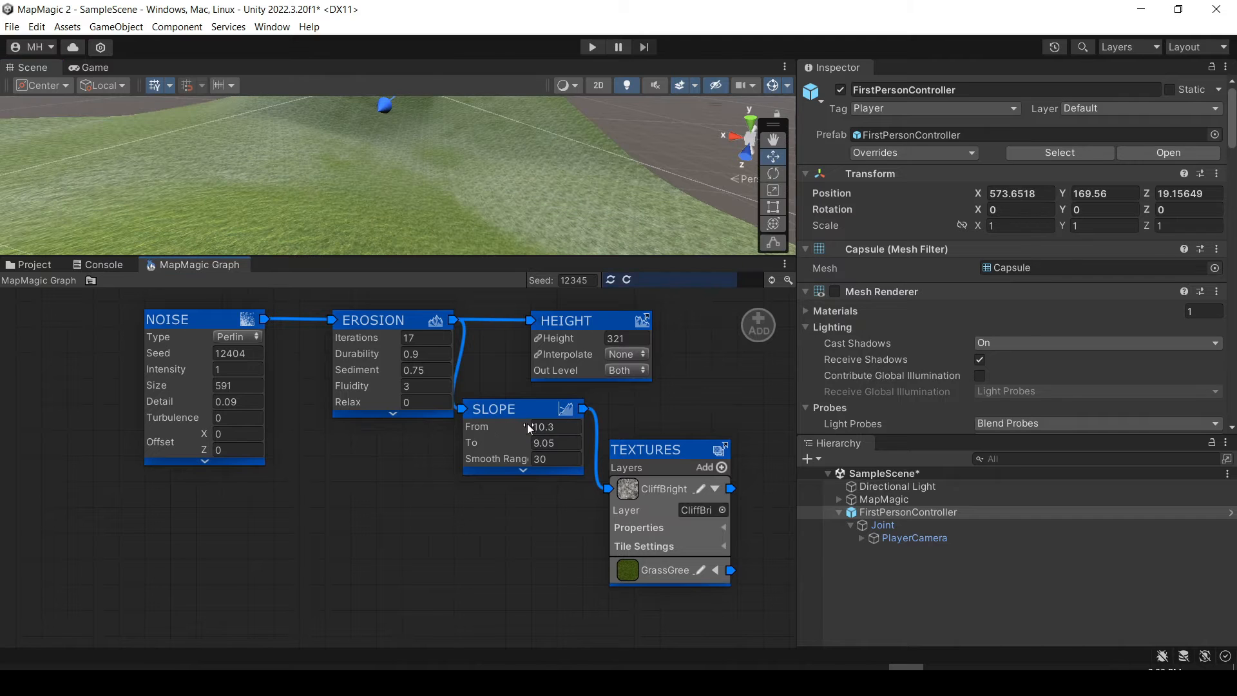
pyautogui.moveTo(490, 429); pyautogui.dragTo(684, 419)
pyautogui.click(537, 459)
pyautogui.moveTo(476, 446); pyautogui.dragTo(605, 444)
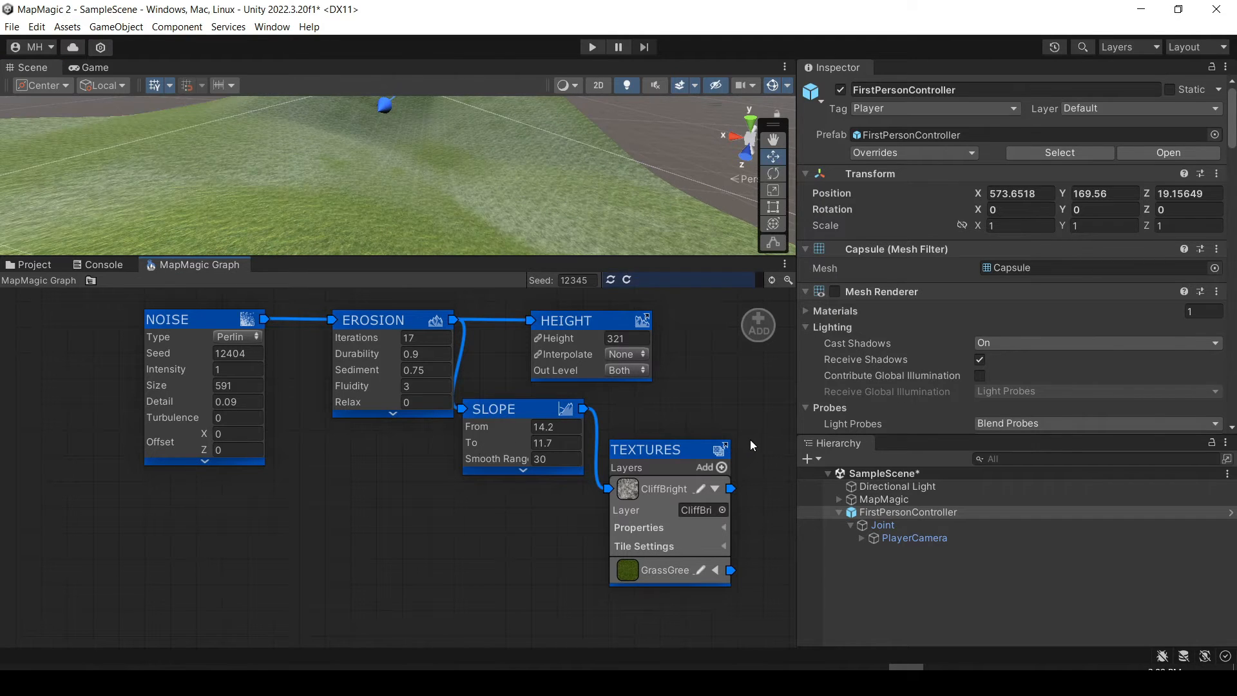
pyautogui.moveTo(752, 444); pyautogui.dragTo(1192, 370)
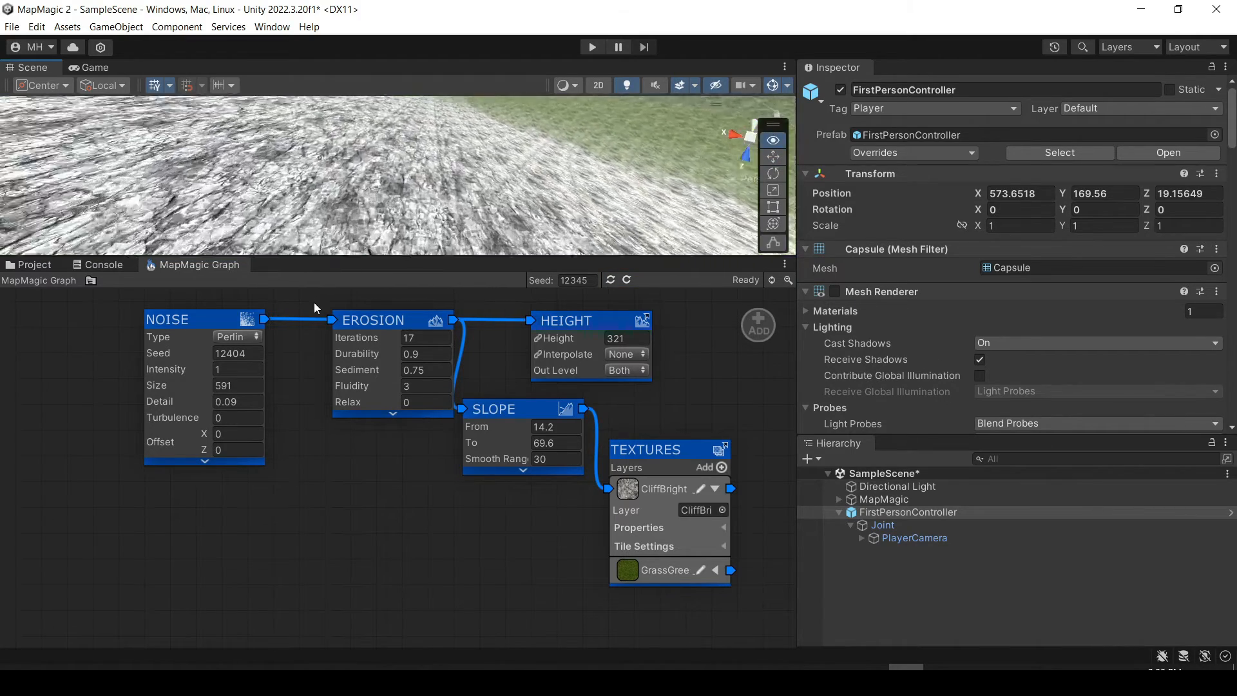
pyautogui.moveTo(314, 302); pyautogui.dragTo(722, 277, button='right')
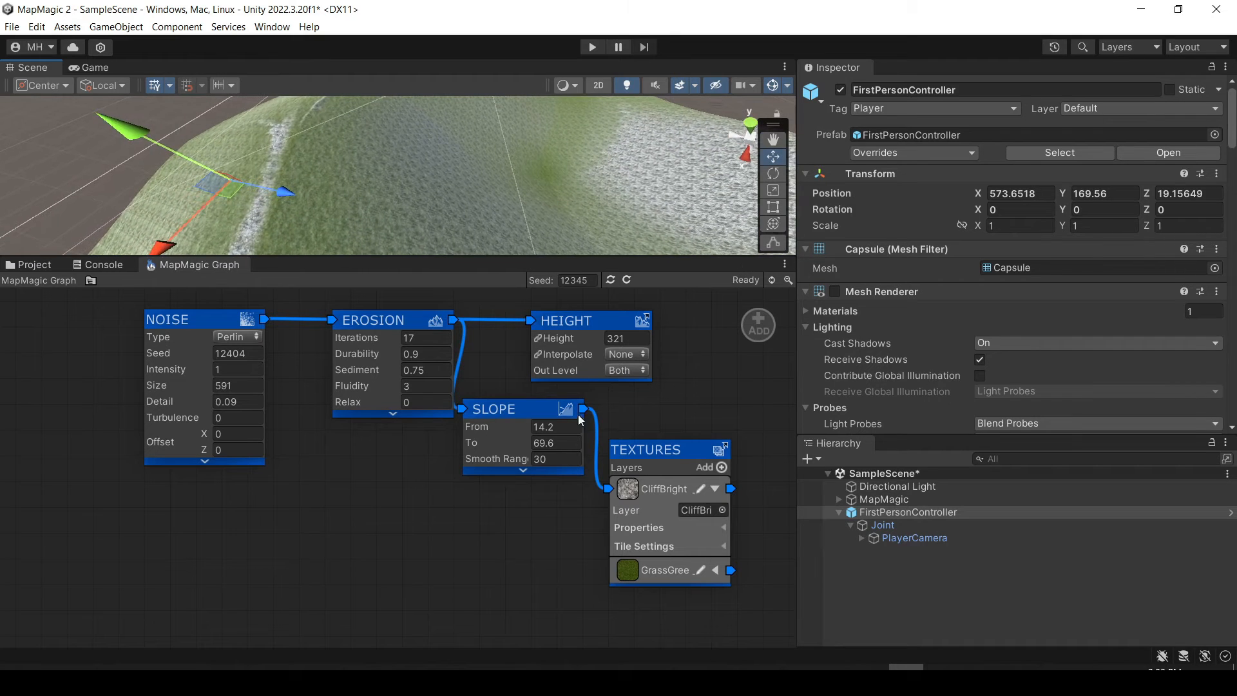
# Add a Grass output node to the MapMagic graph and place it below the Erosion node.
pyautogui.click(757, 322)
pyautogui.click(732, 360)
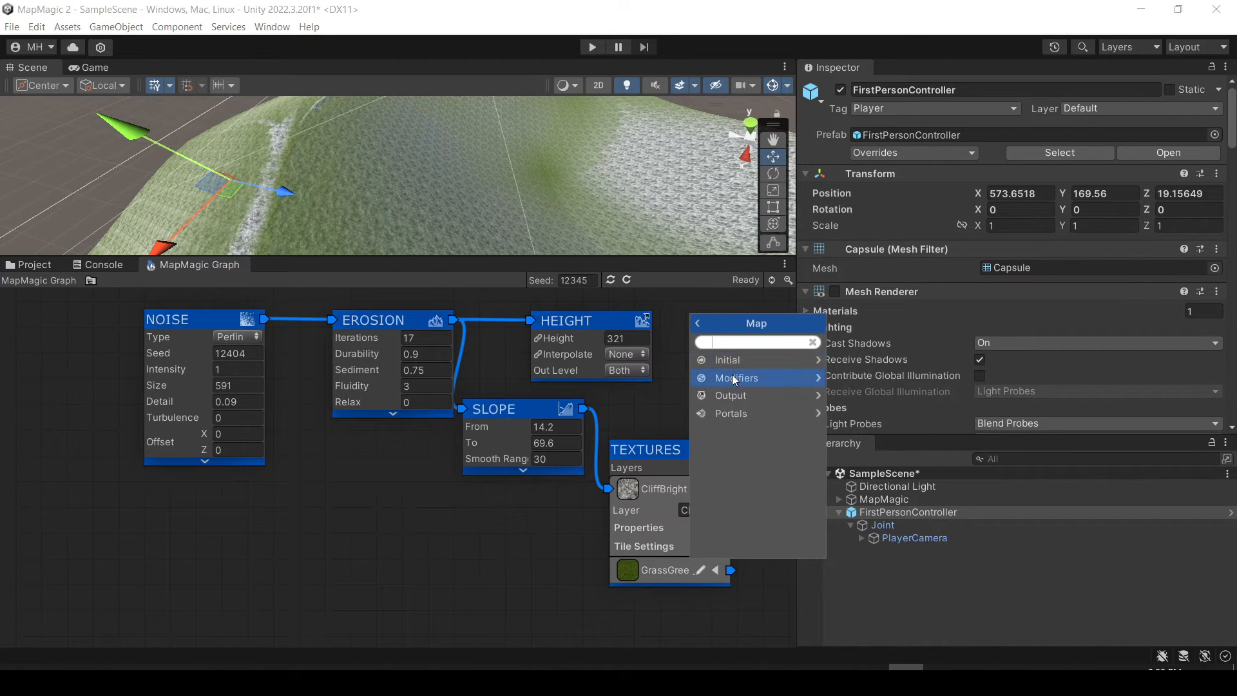
pyautogui.click(730, 399)
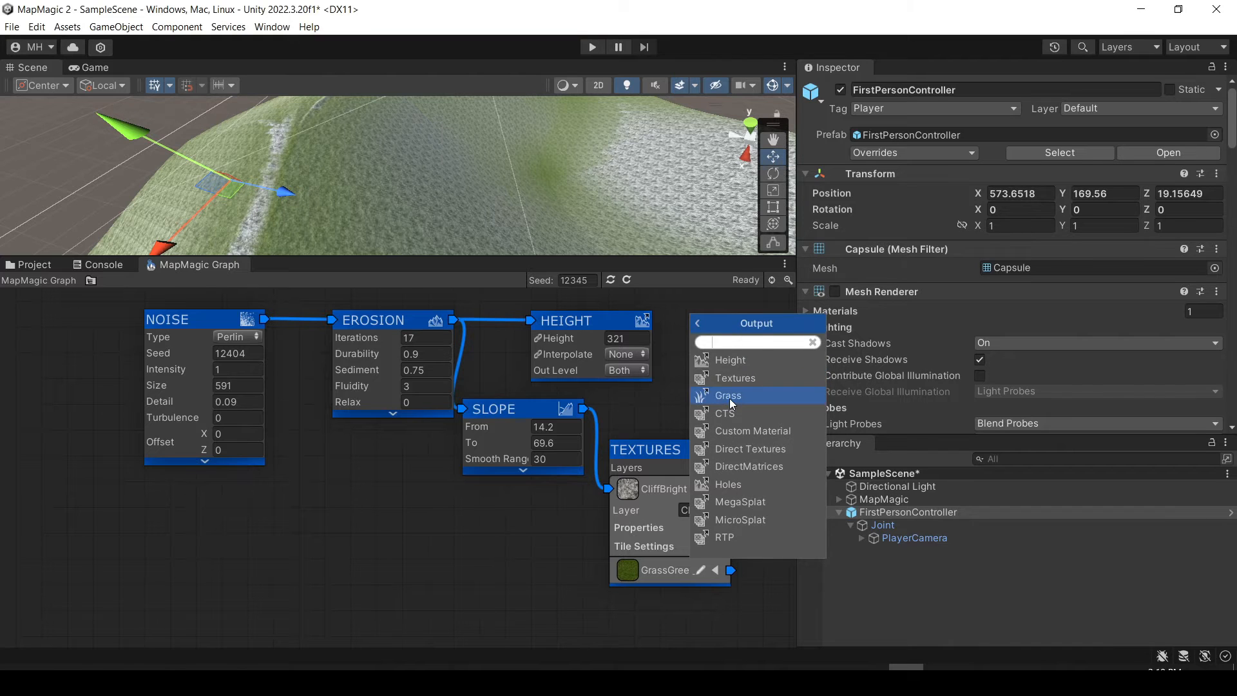
pyautogui.click(730, 399)
pyautogui.moveTo(725, 337); pyautogui.dragTo(333, 481)
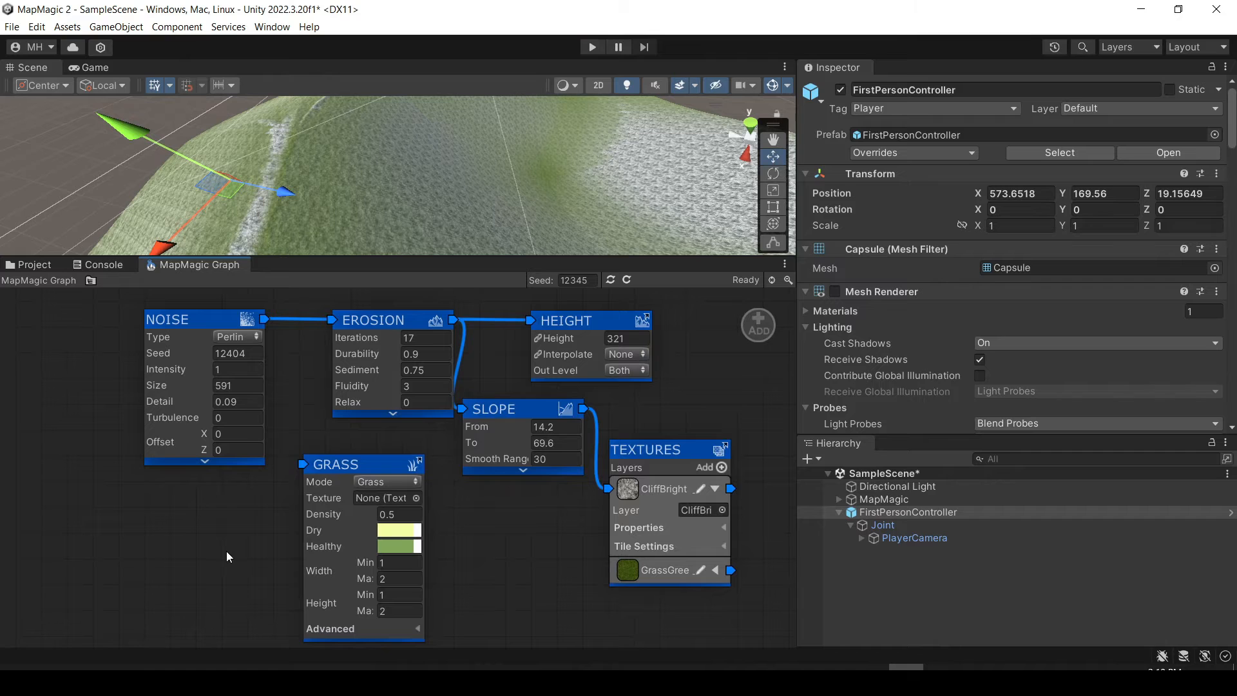
# Assign the Sedge texture to the Grass node.
pyautogui.click(416, 499)
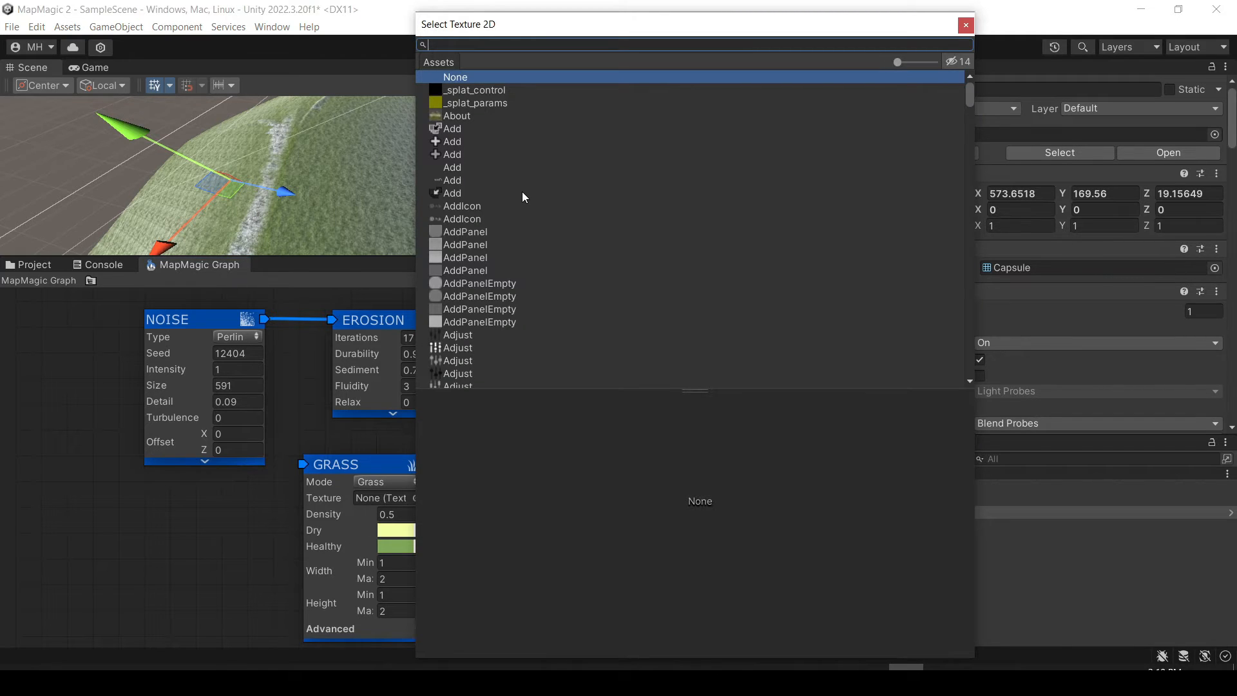
pyautogui.write('sedge')
pyautogui.click(456, 90)
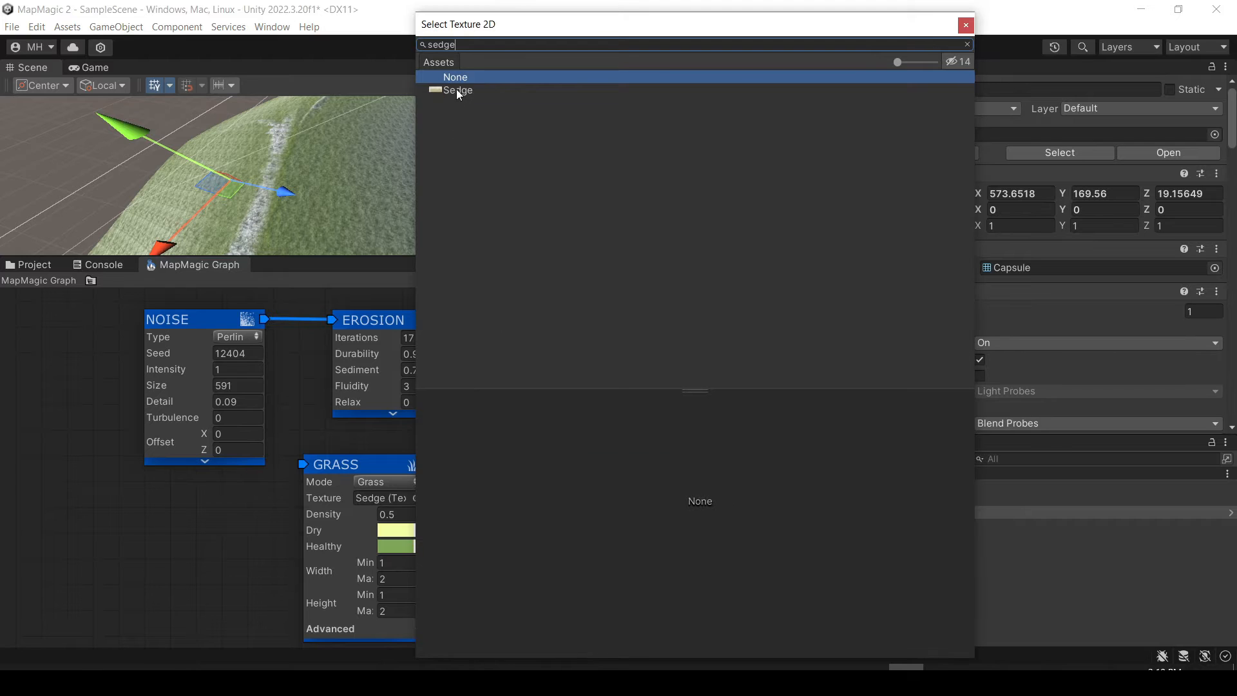
pyautogui.click(966, 25)
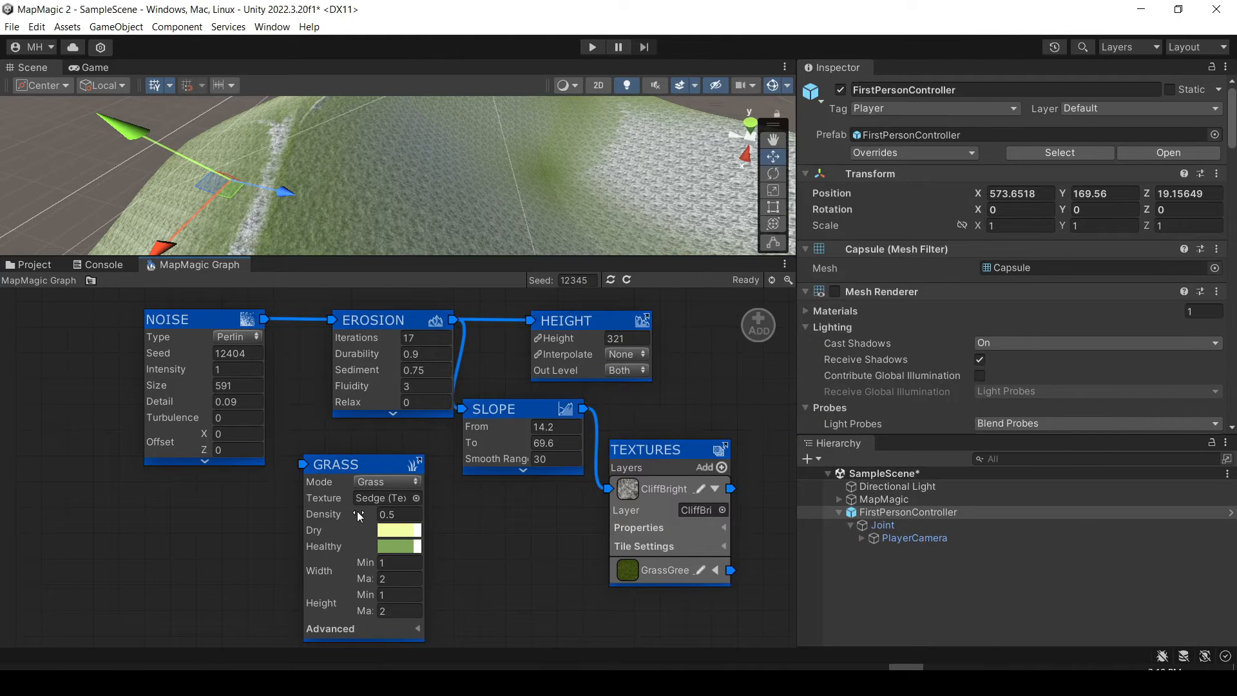
# Align the Grass node under Erosion and connect Erosion's output to the Grass input.
pyautogui.moveTo(346, 480); pyautogui.dragTo(370, 455)
pyautogui.moveTo(432, 190); pyautogui.dragTo(244, 175, button='right')
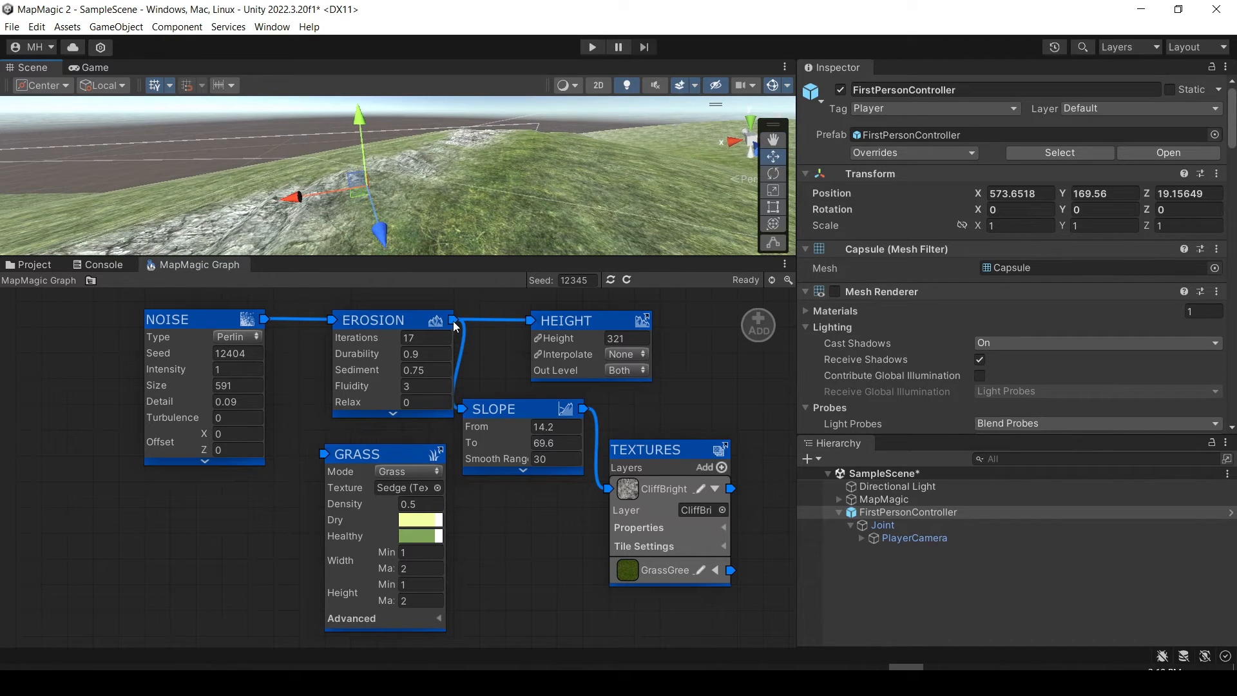
pyautogui.moveTo(454, 320); pyautogui.dragTo(323, 454)
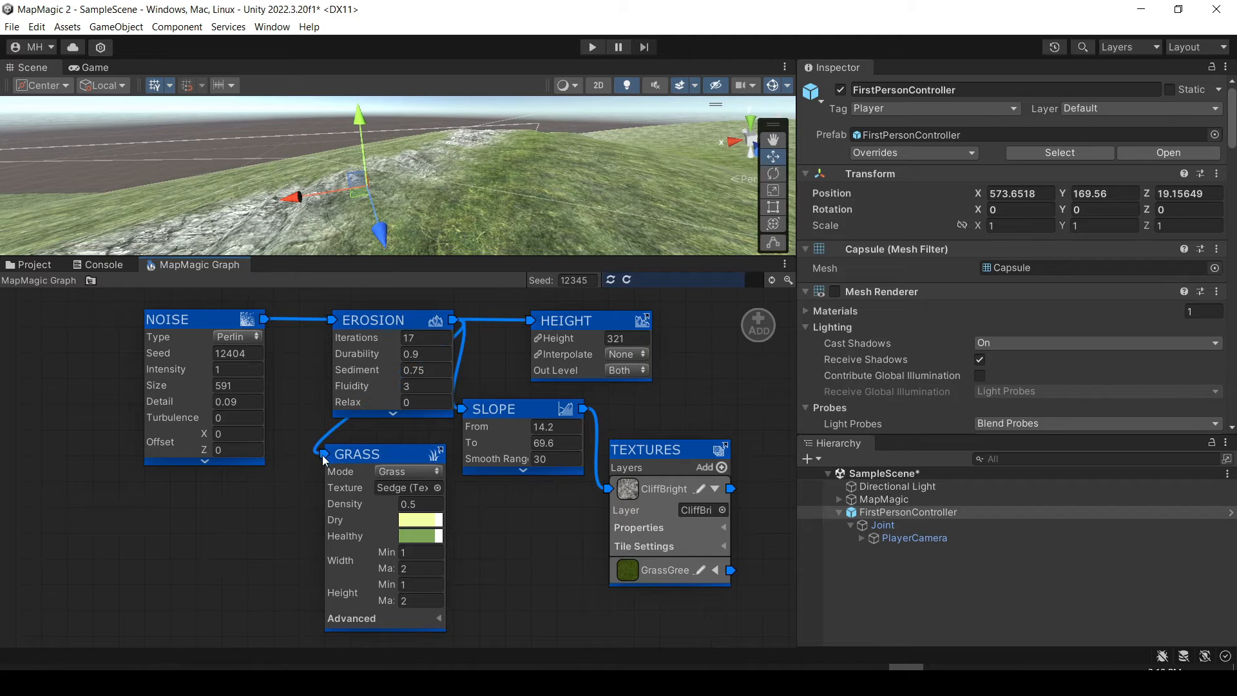
# Set the Grass node's Mode to Billboard and inspect the grass on the terrain.
pyautogui.click(412, 475)
pyautogui.click(415, 505)
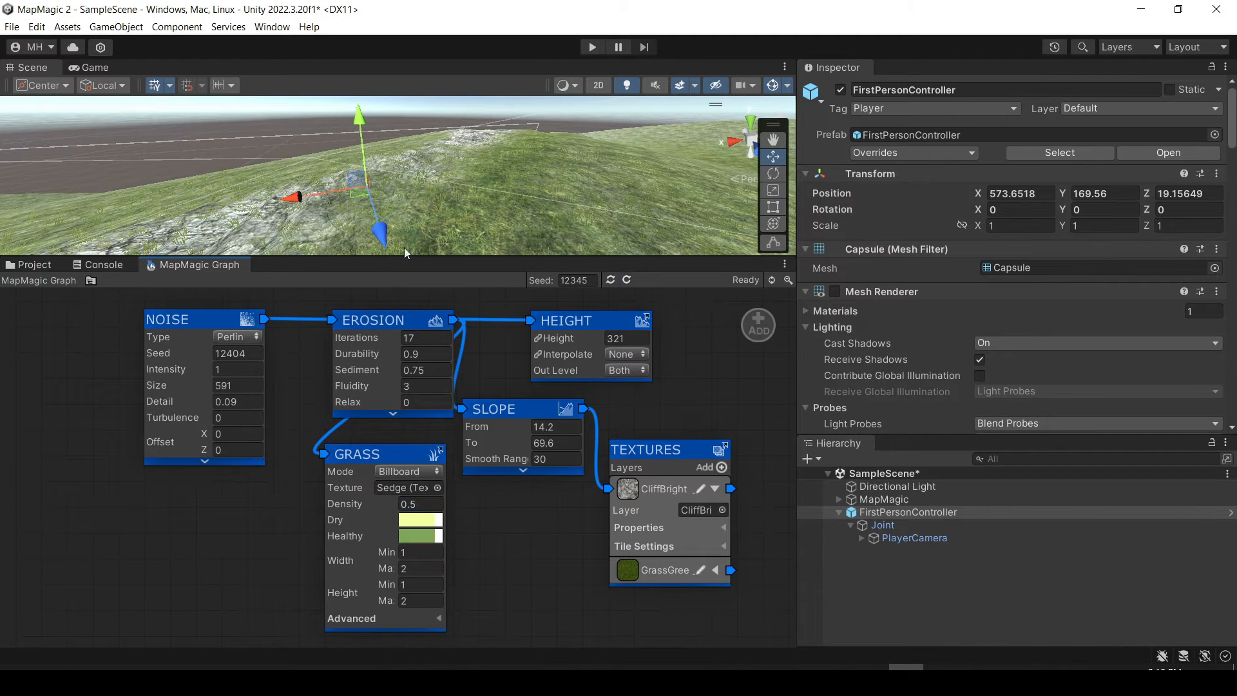
pyautogui.keyDown('alt'); pyautogui.moveTo(405, 251); pyautogui.dragTo(533, 143); pyautogui.keyUp('alt')
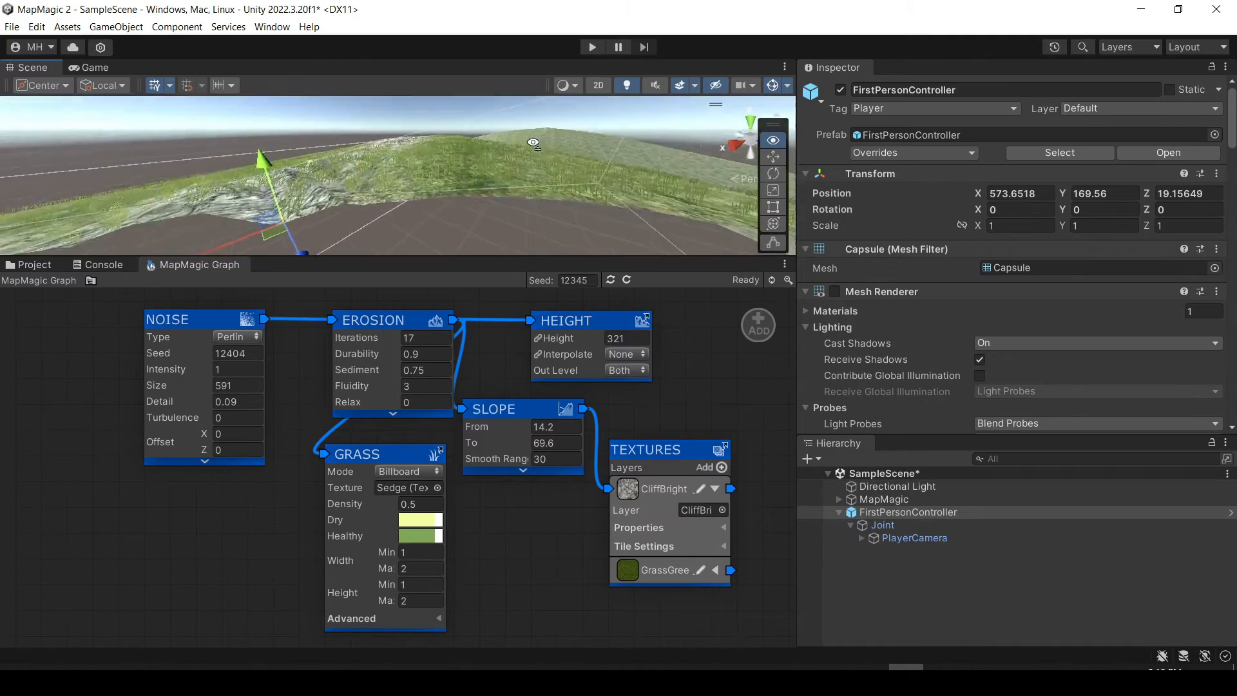
pyautogui.moveTo(533, 143); pyautogui.dragTo(301, 173, button='right')
pyautogui.press('w')
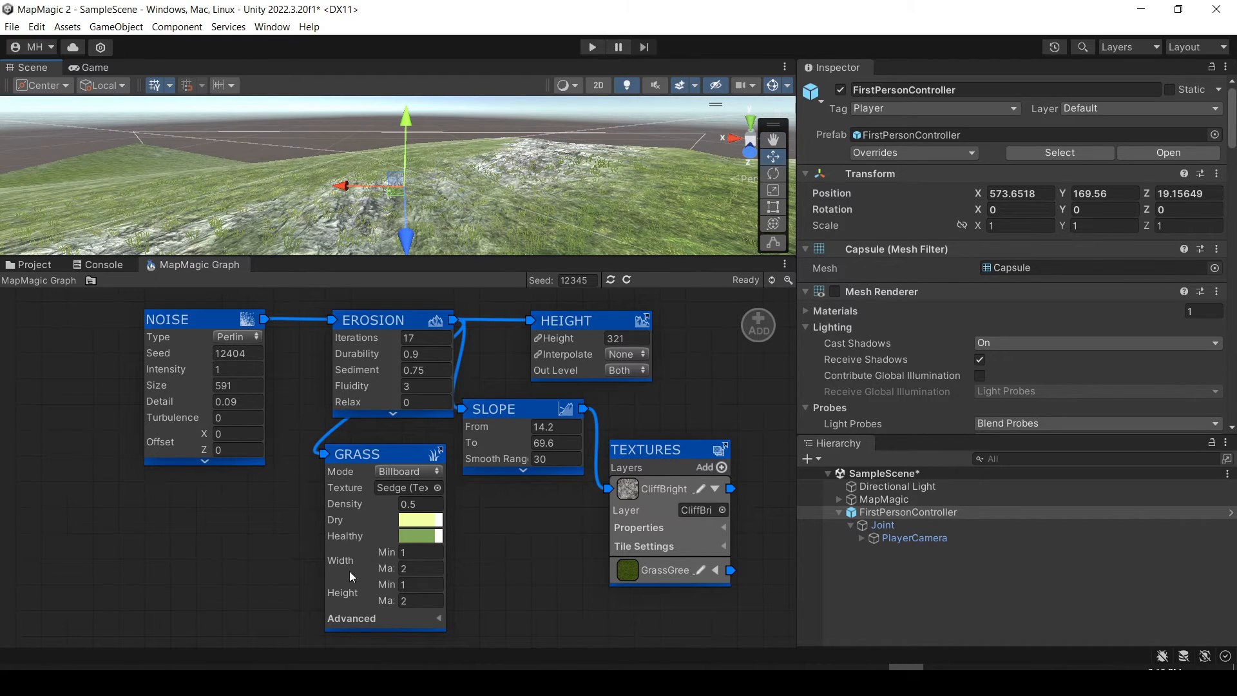
# Set the Grass node's Width to Min 1.62 and Max 3.22, and its Height to Min 2.57 and Max 3.5.
pyautogui.moveTo(384, 554); pyautogui.dragTo(437, 552)
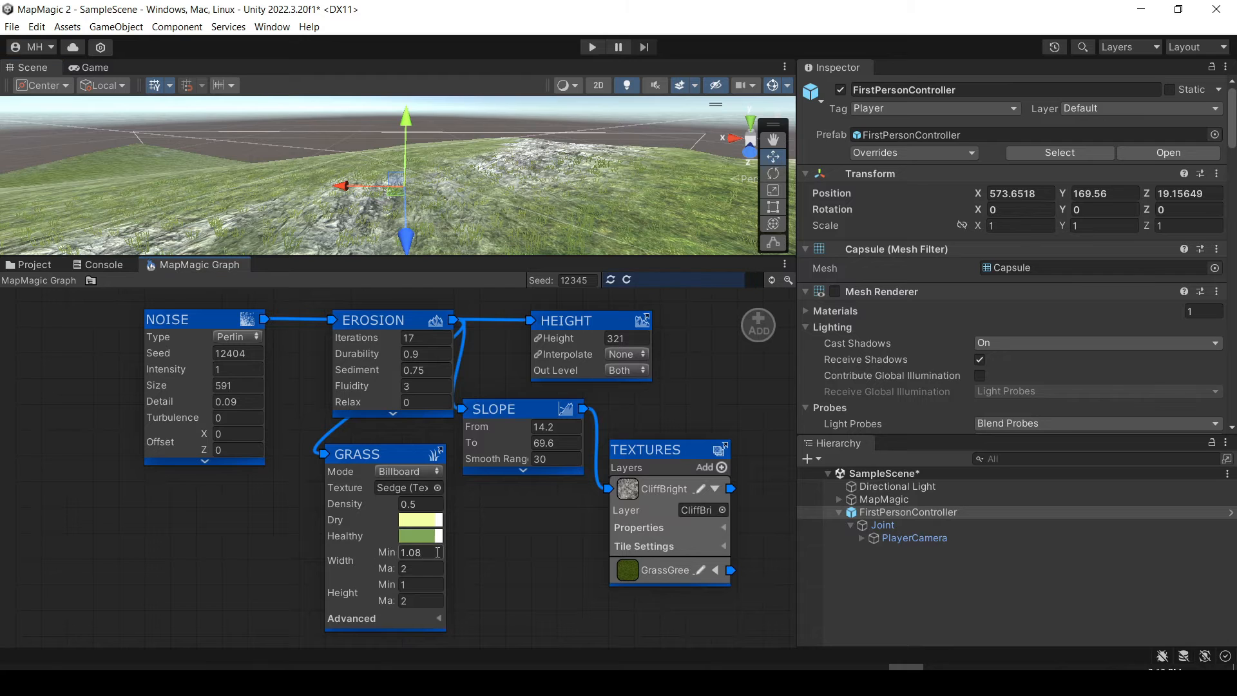
pyautogui.moveTo(670, 551); pyautogui.dragTo(695, 552)
pyautogui.moveTo(386, 575); pyautogui.dragTo(623, 585)
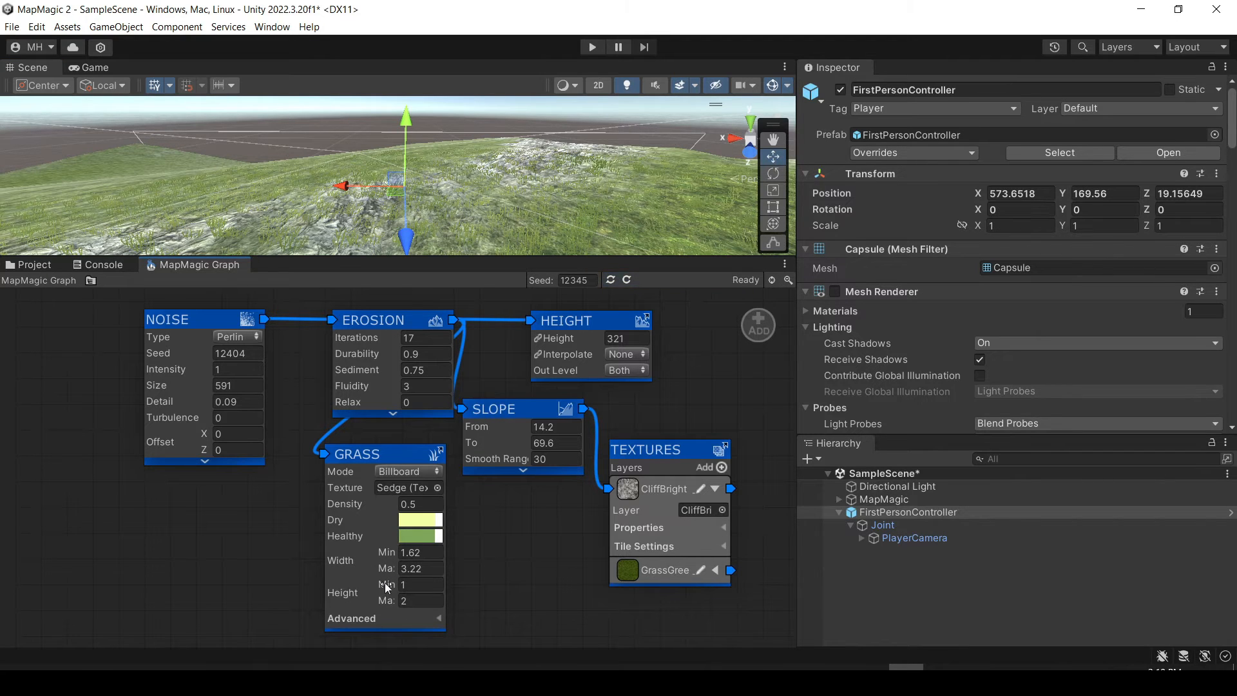
pyautogui.moveTo(387, 587); pyautogui.dragTo(613, 593)
pyautogui.moveTo(1054, 581); pyautogui.dragTo(1046, 580)
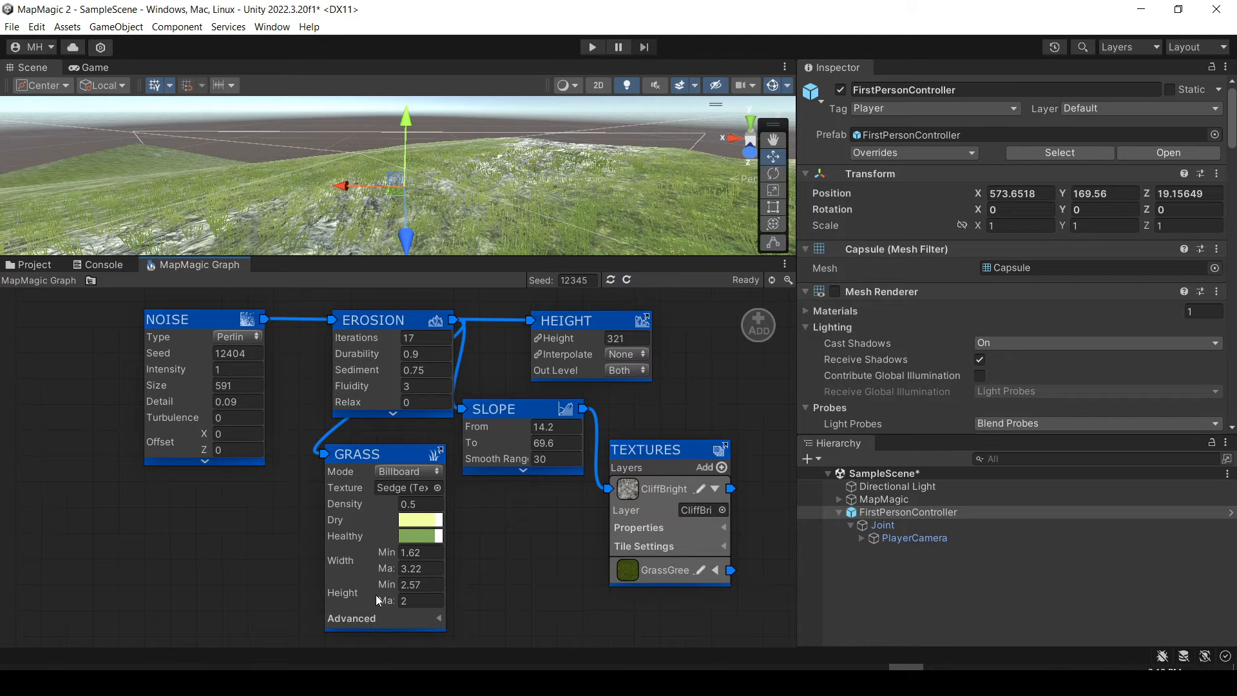
pyautogui.moveTo(384, 602); pyautogui.dragTo(541, 609)
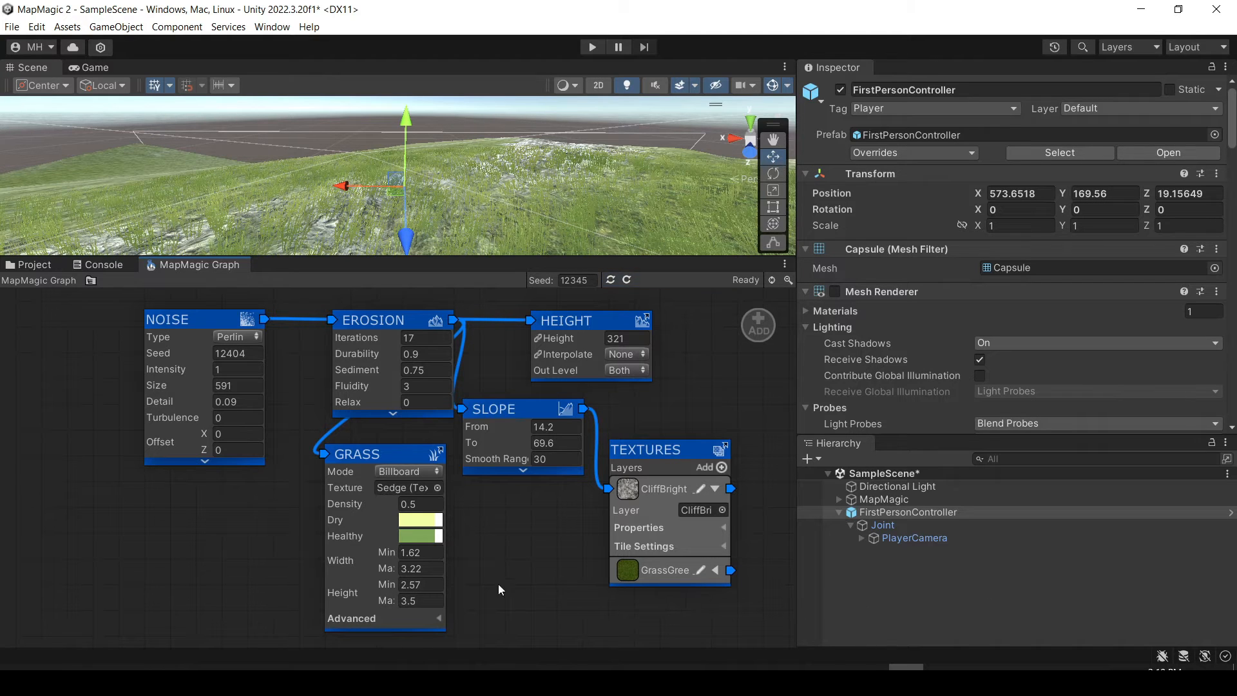
# Show the grass through the player camera in an enlarged Game view, keeping the Grass node's settings visible in the graph.
pyautogui.click(95, 67)
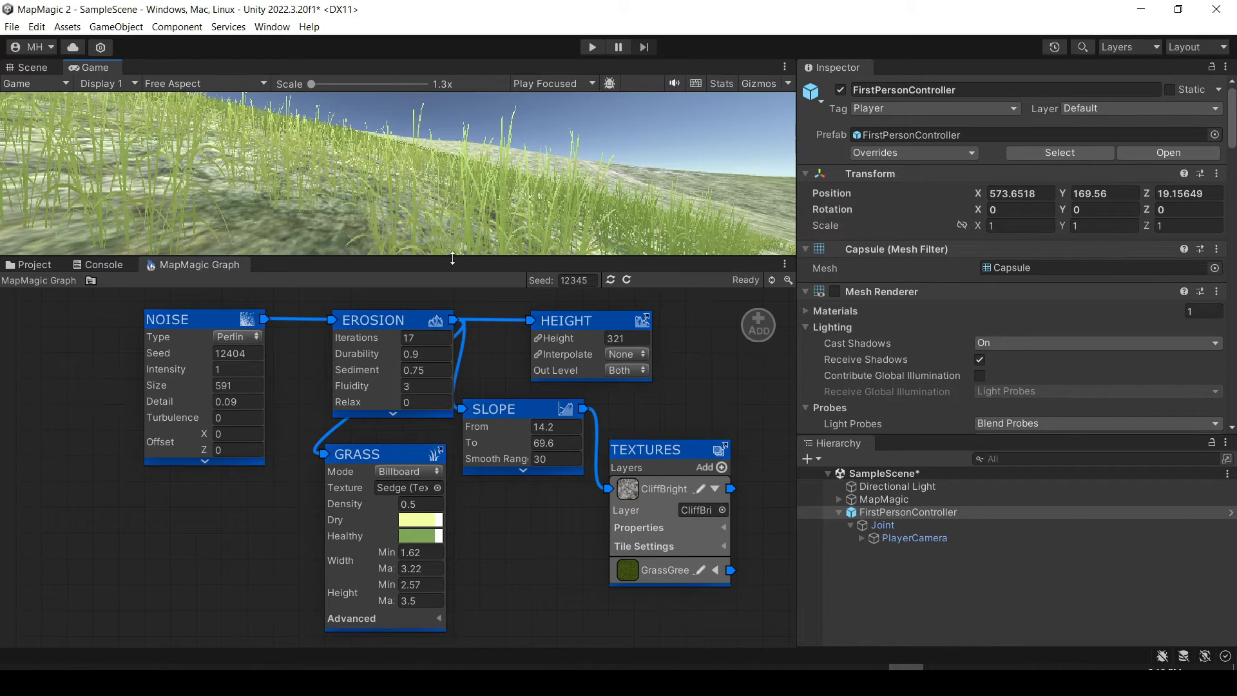
pyautogui.moveTo(452, 258); pyautogui.dragTo(450, 384)
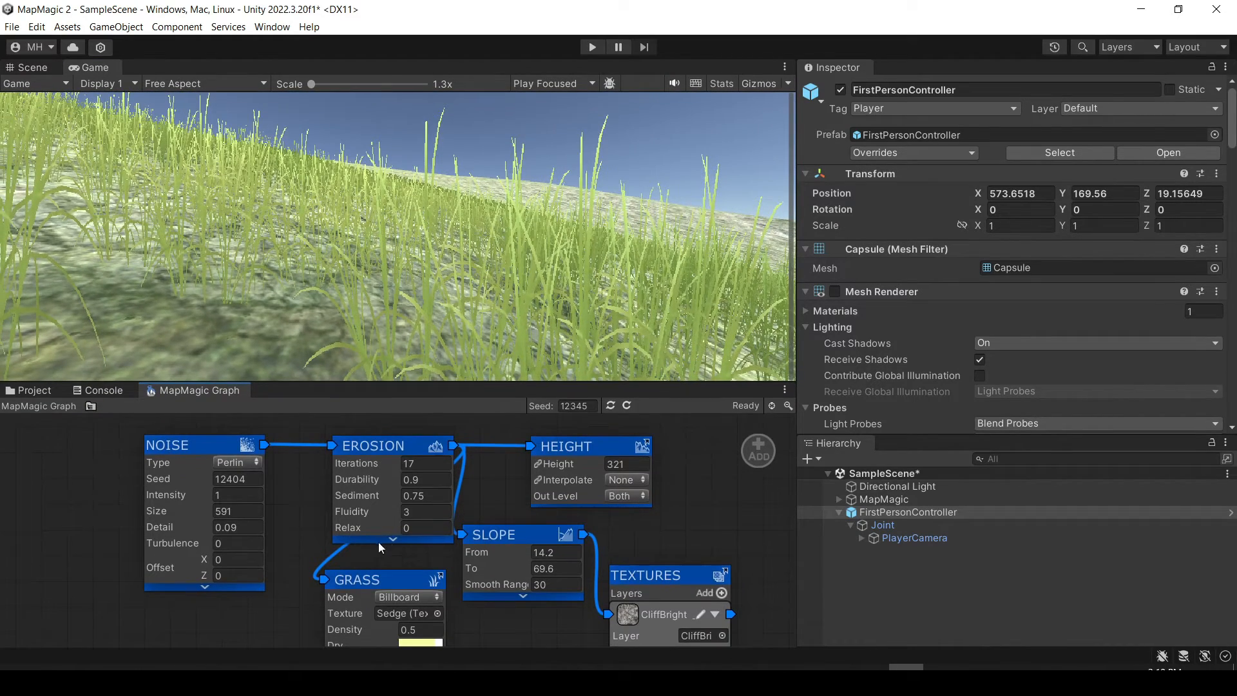
pyautogui.press('super')
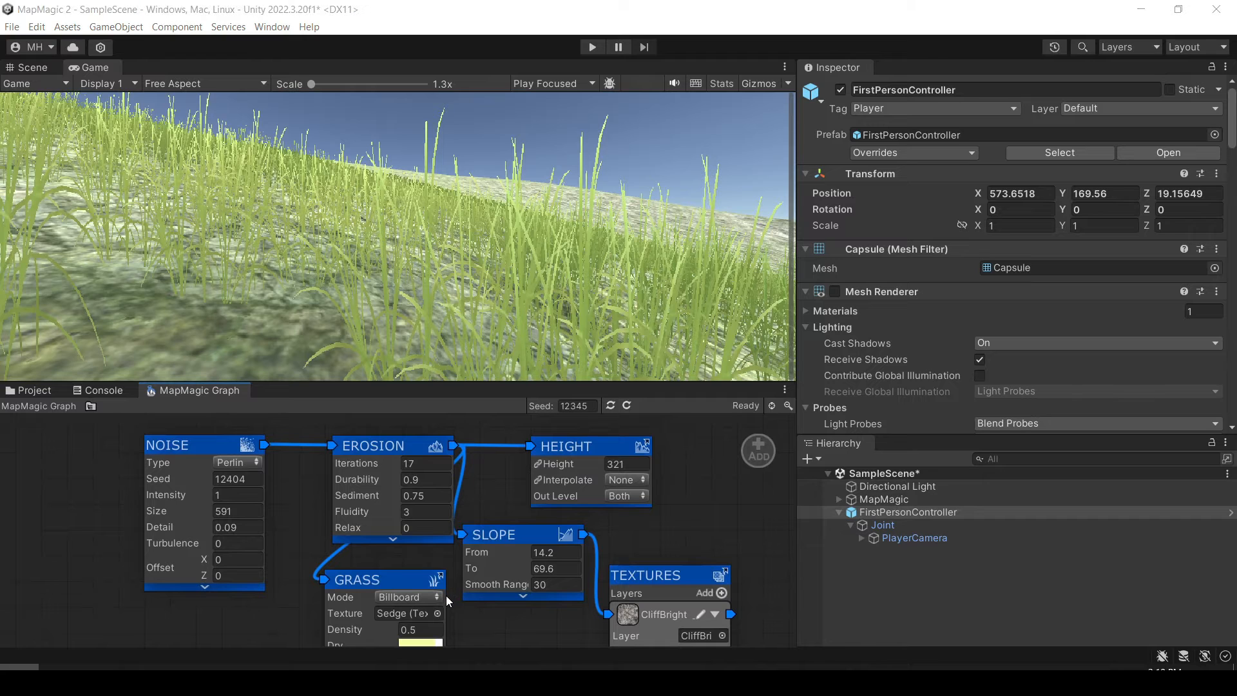
pyautogui.click(609, 517)
pyautogui.moveTo(635, 530); pyautogui.dragTo(623, 372, button='middle')
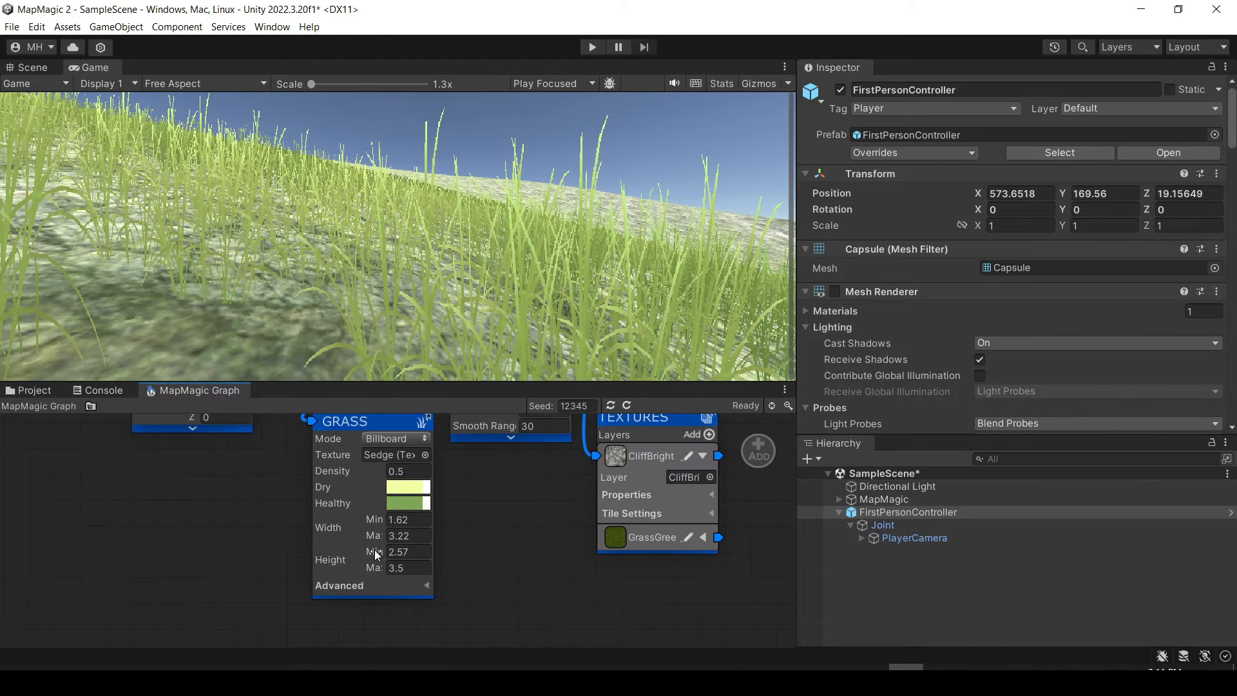
# Lower the Grass node's Height to Min 2.02 and Max 1.71.
pyautogui.moveTo(374, 550); pyautogui.dragTo(293, 553)
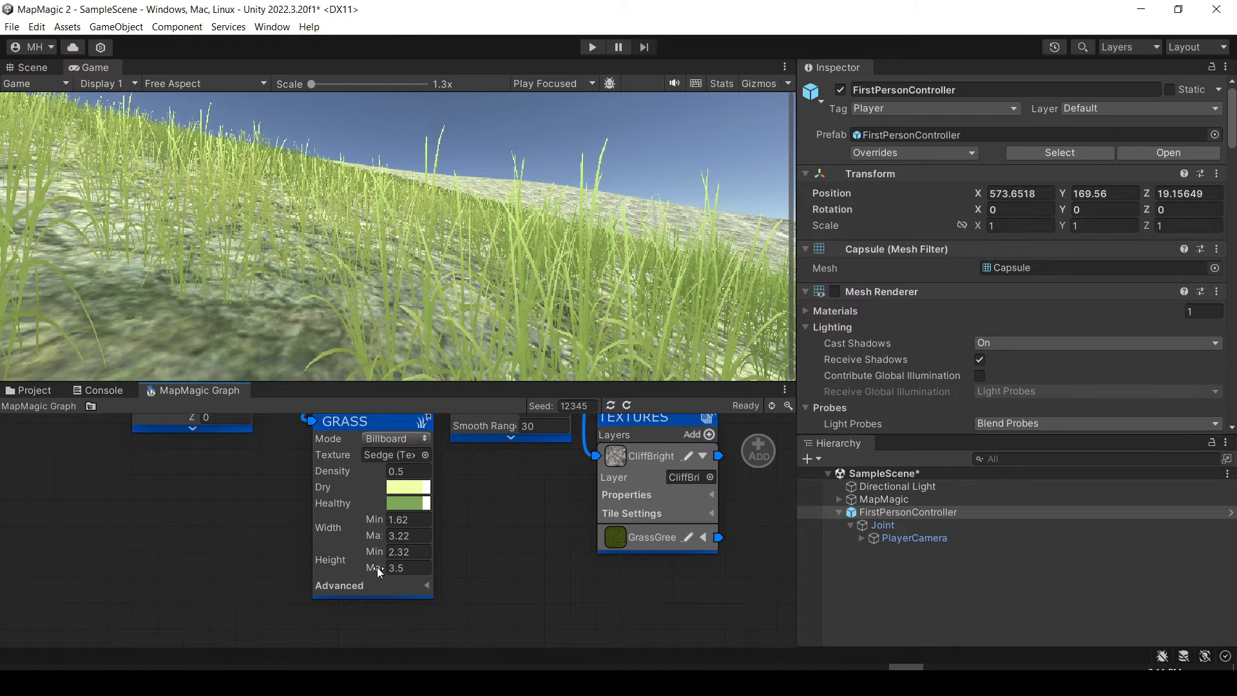
pyautogui.moveTo(378, 566); pyautogui.dragTo(274, 569)
pyautogui.moveTo(174, 567); pyautogui.dragTo(120, 566)
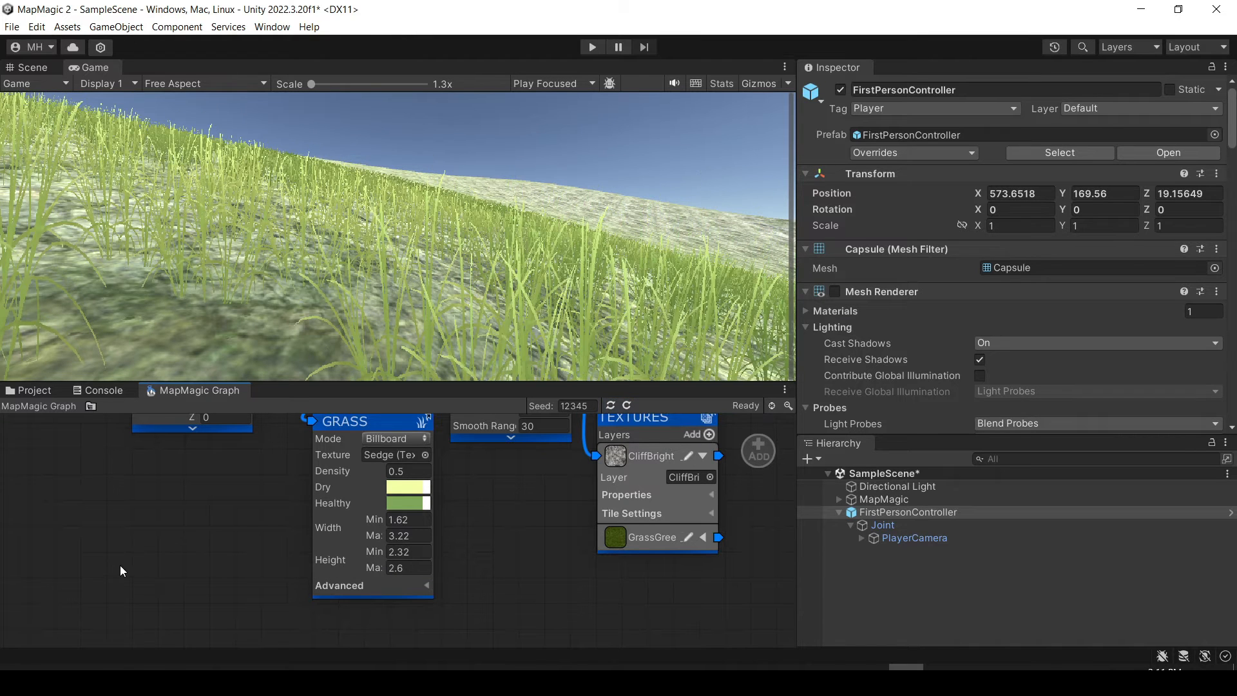
pyautogui.moveTo(376, 569); pyautogui.dragTo(203, 574)
pyautogui.moveTo(376, 567); pyautogui.dragTo(227, 574)
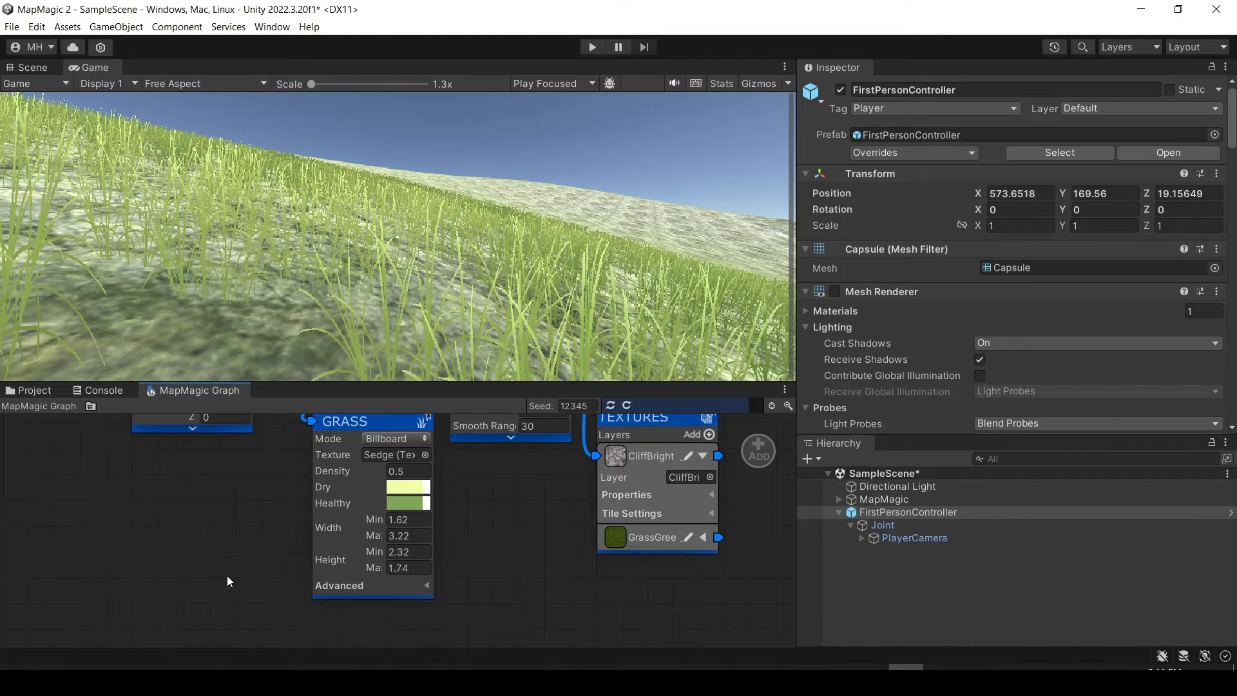
pyautogui.moveTo(376, 550); pyautogui.dragTo(268, 558)
# Raise the Grass node's Density to 2.87.
pyautogui.moveTo(342, 473); pyautogui.dragTo(353, 469)
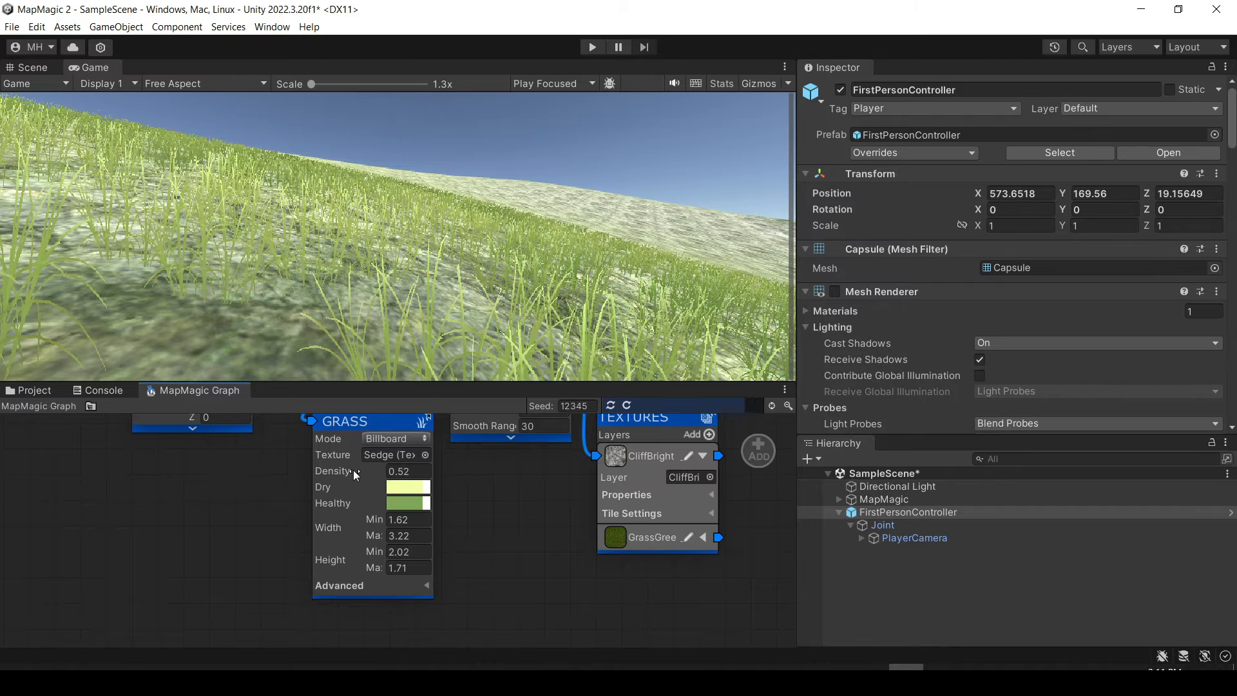
pyautogui.moveTo(855, 515); pyautogui.dragTo(867, 510)
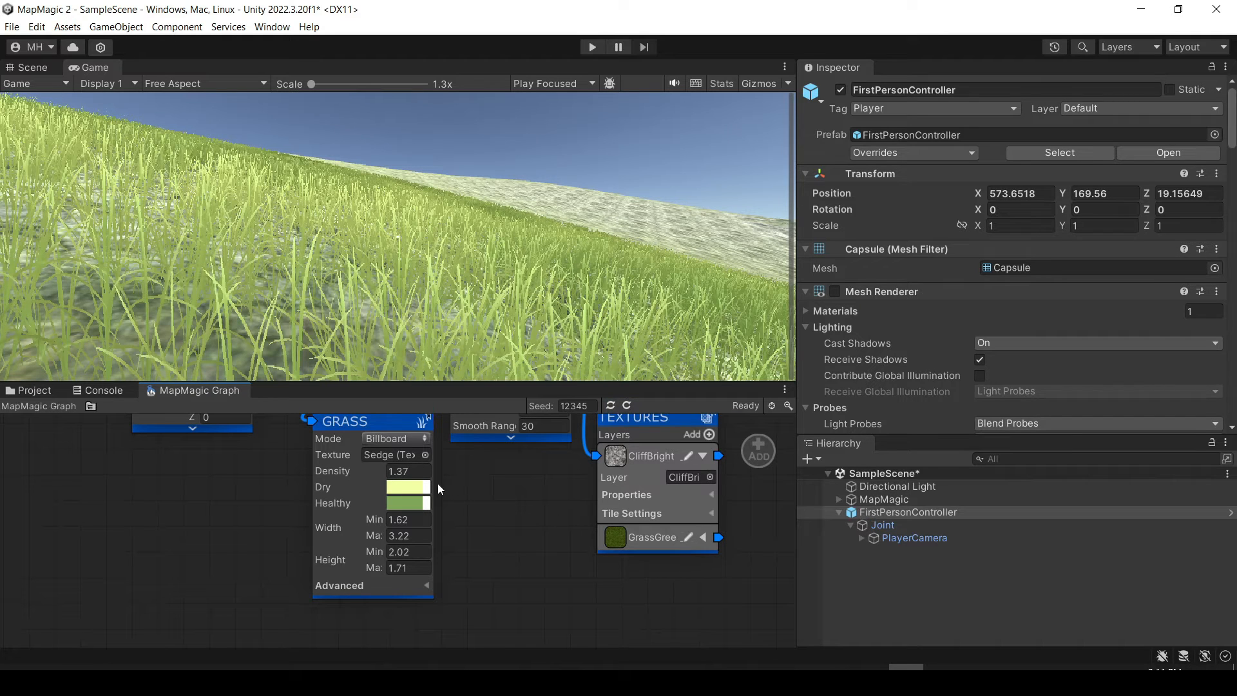
pyautogui.moveTo(325, 481); pyautogui.dragTo(396, 476)
pyautogui.moveTo(887, 501); pyautogui.dragTo(895, 501)
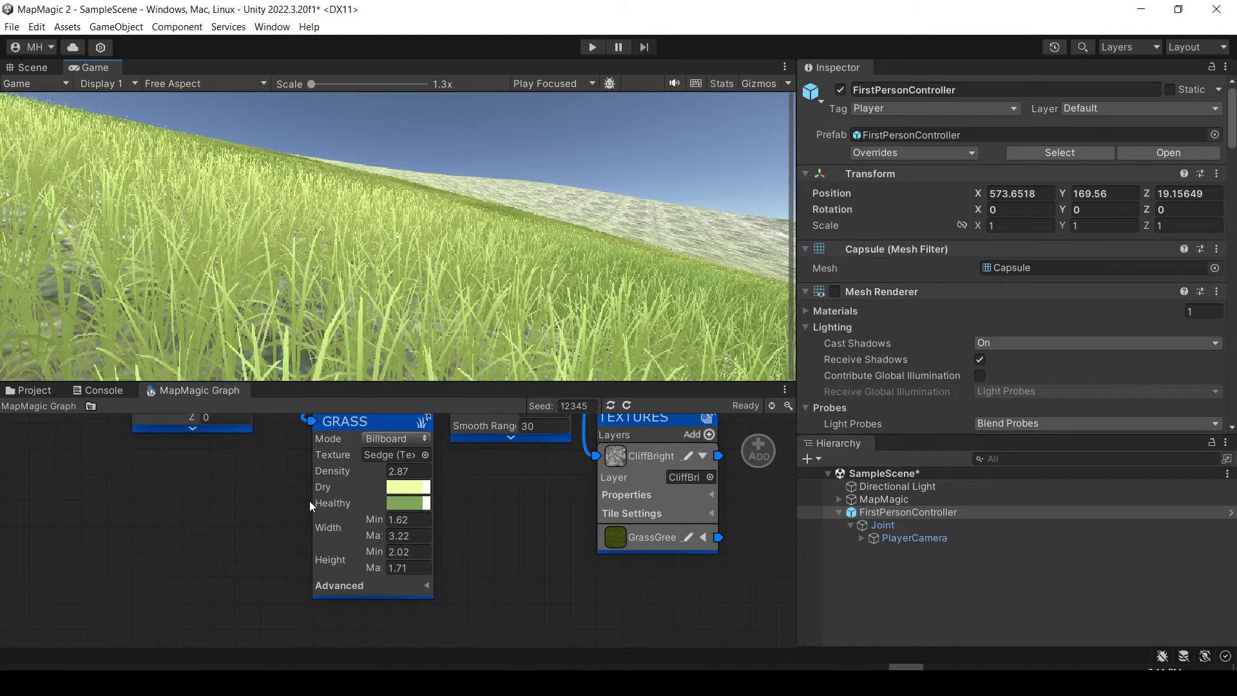
# Darken the Grass node's Healthy color to 4D6039 and try adjusting its Dry color.
pyautogui.click(415, 502)
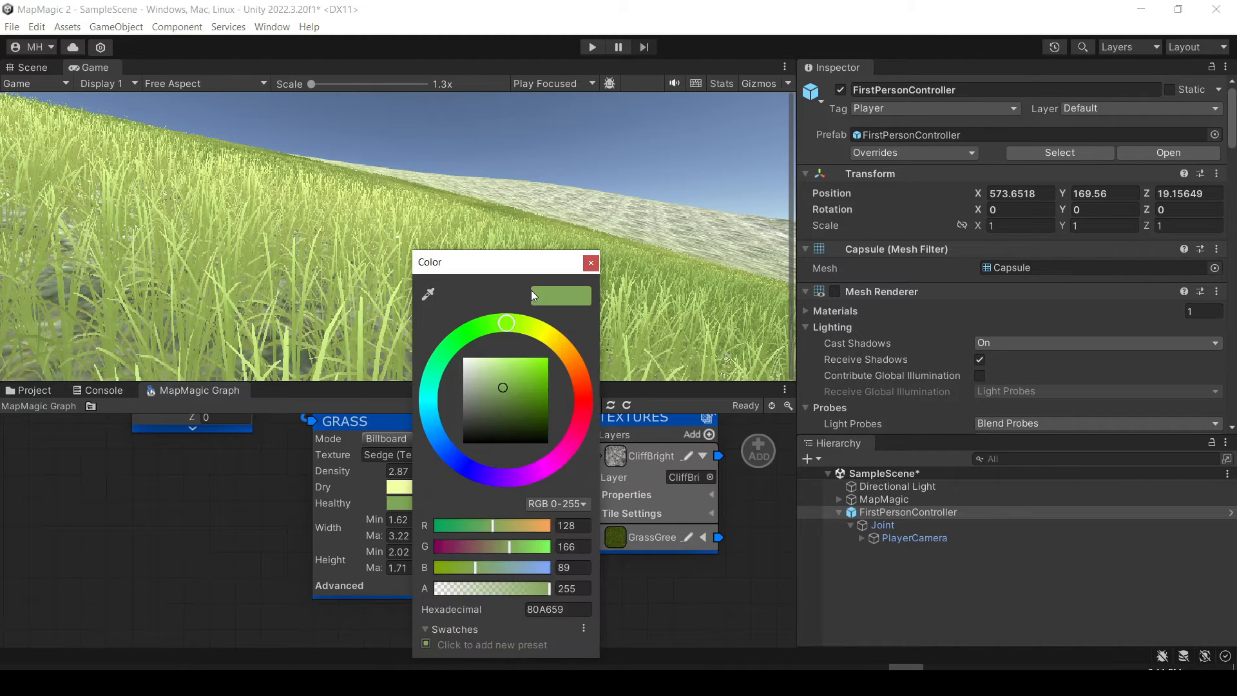
pyautogui.moveTo(509, 377)
pyautogui.mouseDown()
pyautogui.moveTo(525, 365)
pyautogui.moveTo(493, 365)
pyautogui.moveTo(544, 385)
pyautogui.moveTo(546, 412)
pyautogui.moveTo(520, 424)
pyautogui.moveTo(497, 411)
pyautogui.mouseUp()
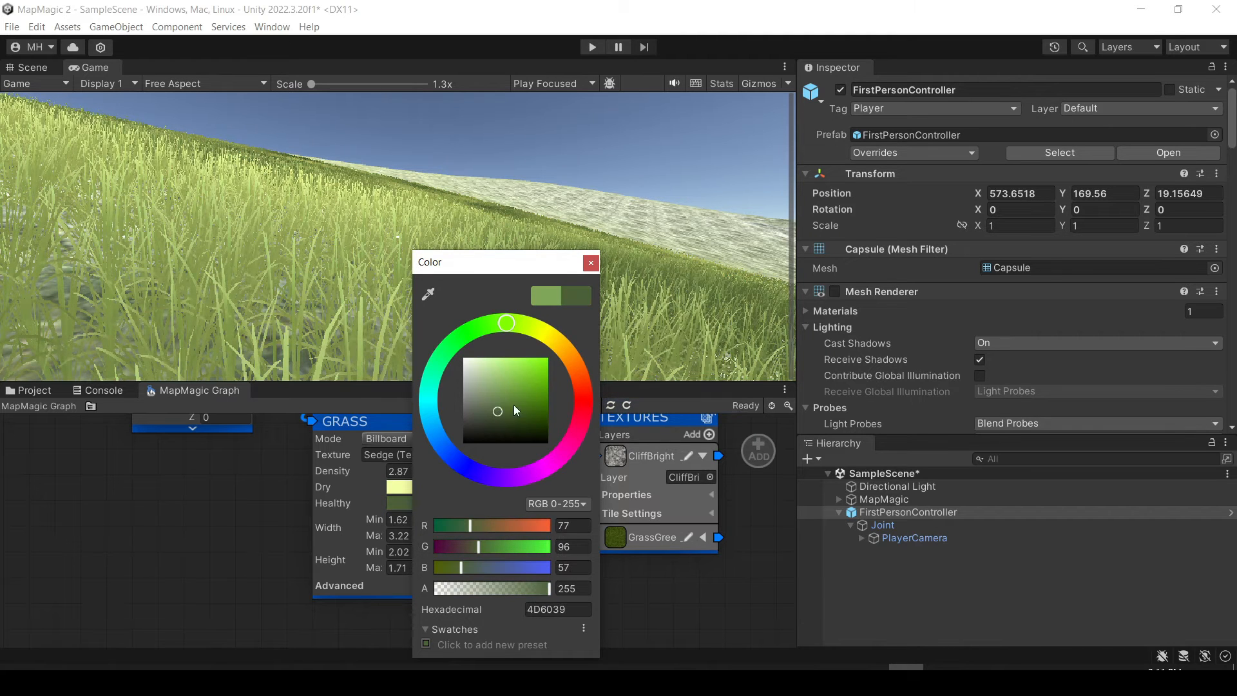
pyautogui.click(588, 264)
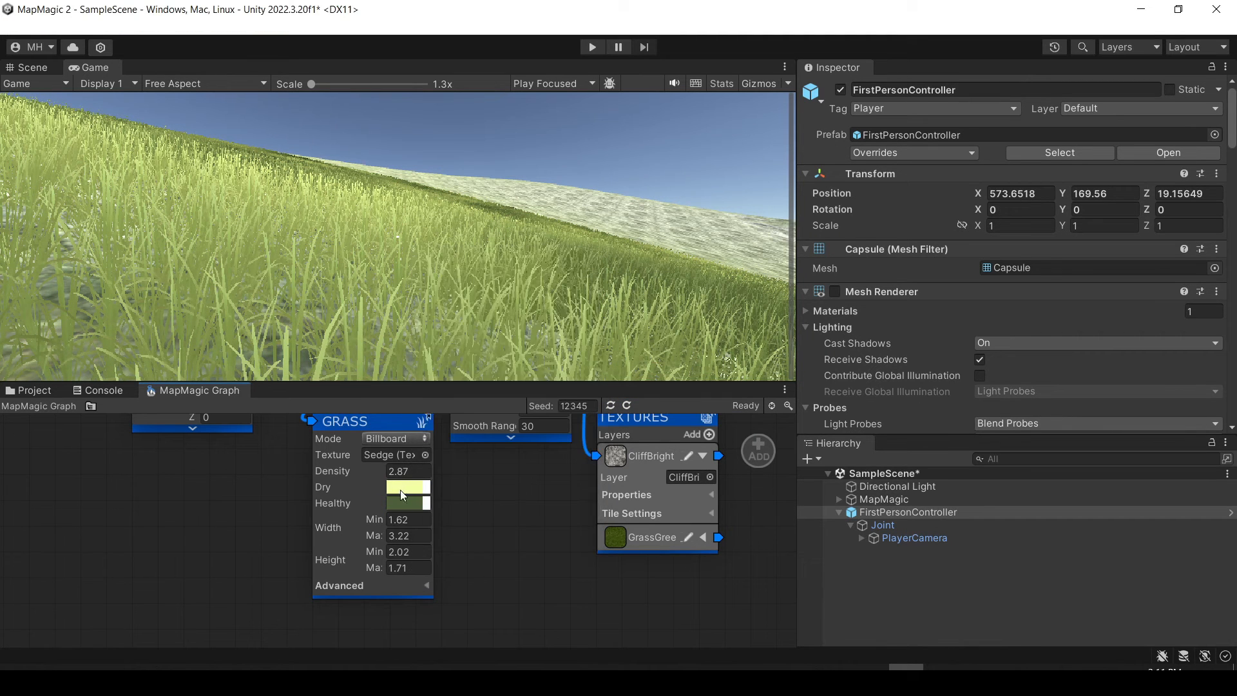
pyautogui.click(400, 488)
pyautogui.moveTo(475, 362)
pyautogui.mouseDown()
pyautogui.moveTo(505, 363)
pyautogui.moveTo(508, 384)
pyautogui.moveTo(485, 368)
pyautogui.moveTo(507, 361)
pyautogui.moveTo(480, 358)
pyautogui.moveTo(449, 484)
pyautogui.mouseUp()
pyautogui.click(578, 263)
# Enter Play mode with the enlarged Game view to test the grassy terrain.
pyautogui.click(447, 350)
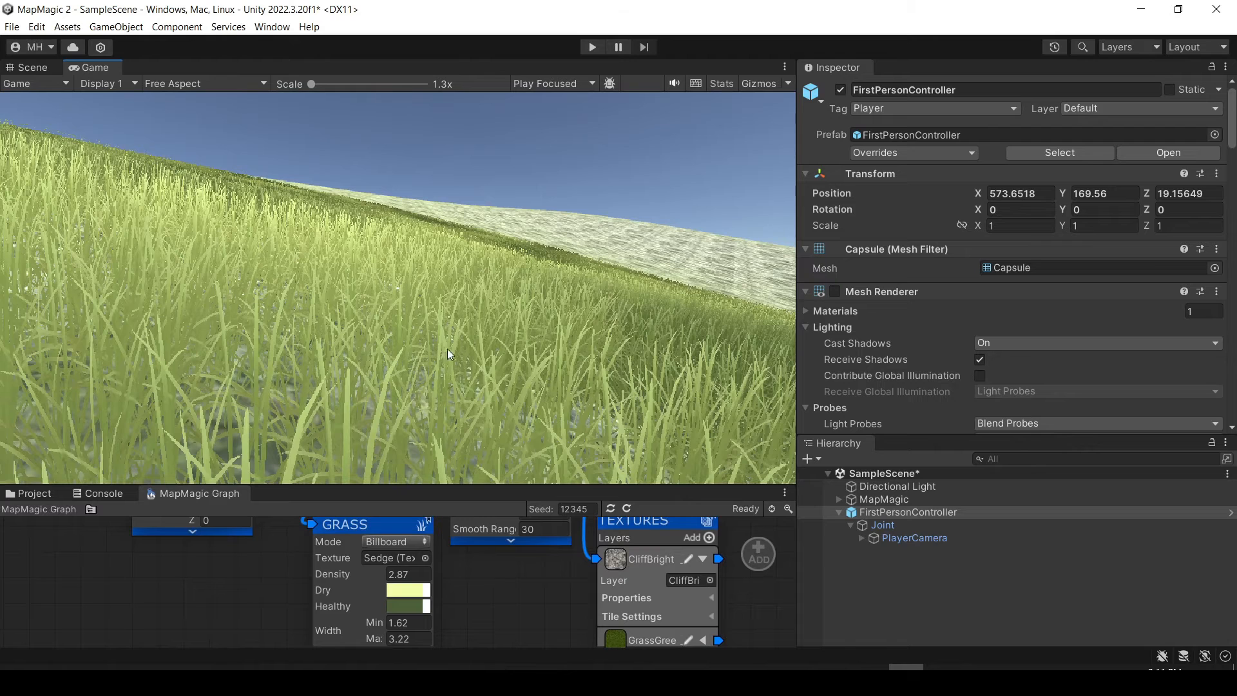
pyautogui.click(591, 47)
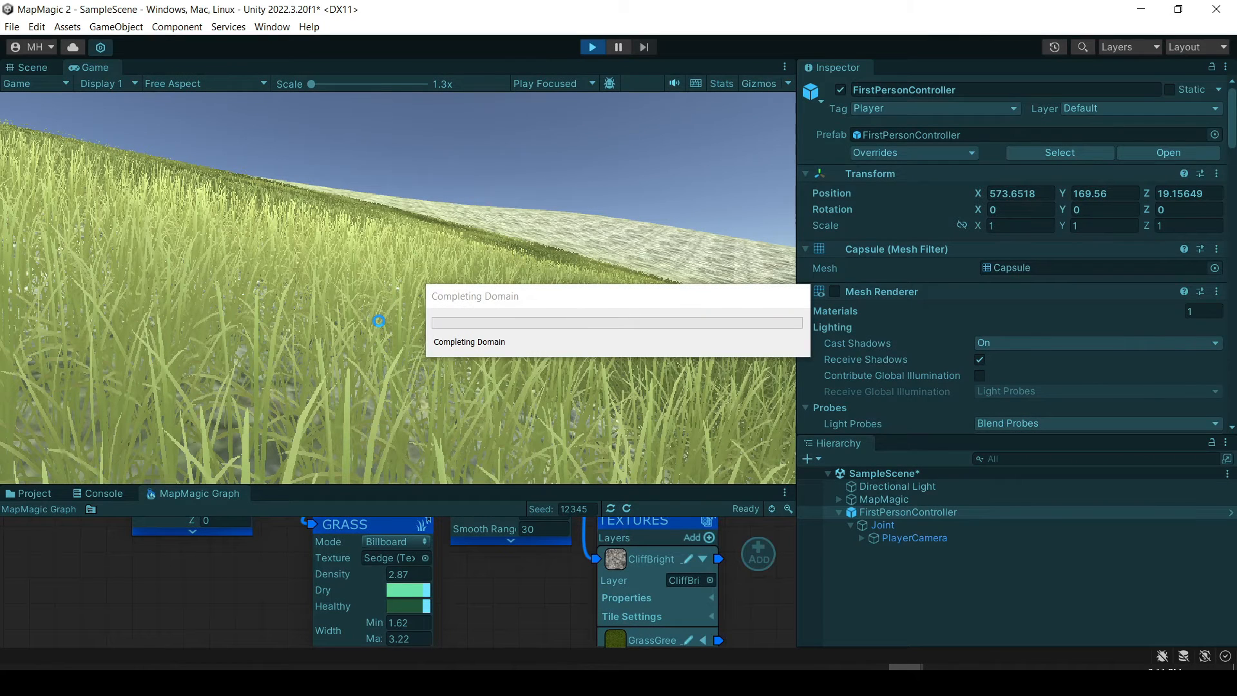
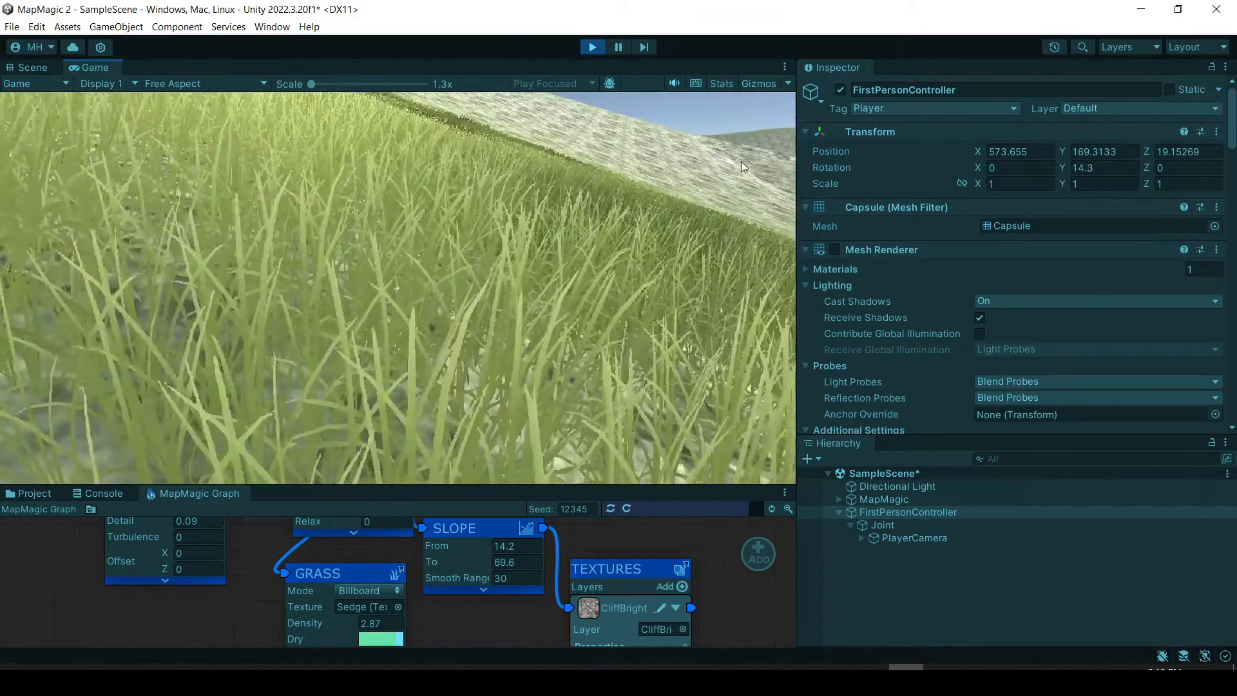
# Walk the first-person player across the grassy hillside to examine the grass, and exit Play mode.
pyautogui.press('w')
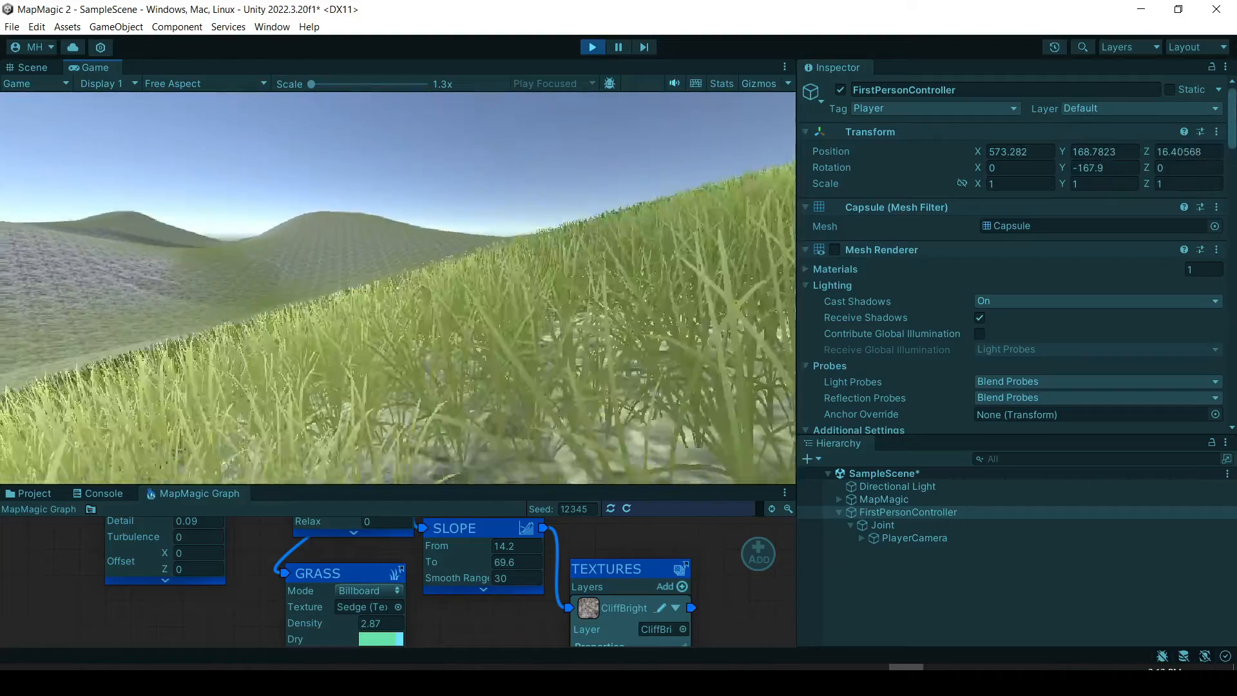
pyautogui.press('w')
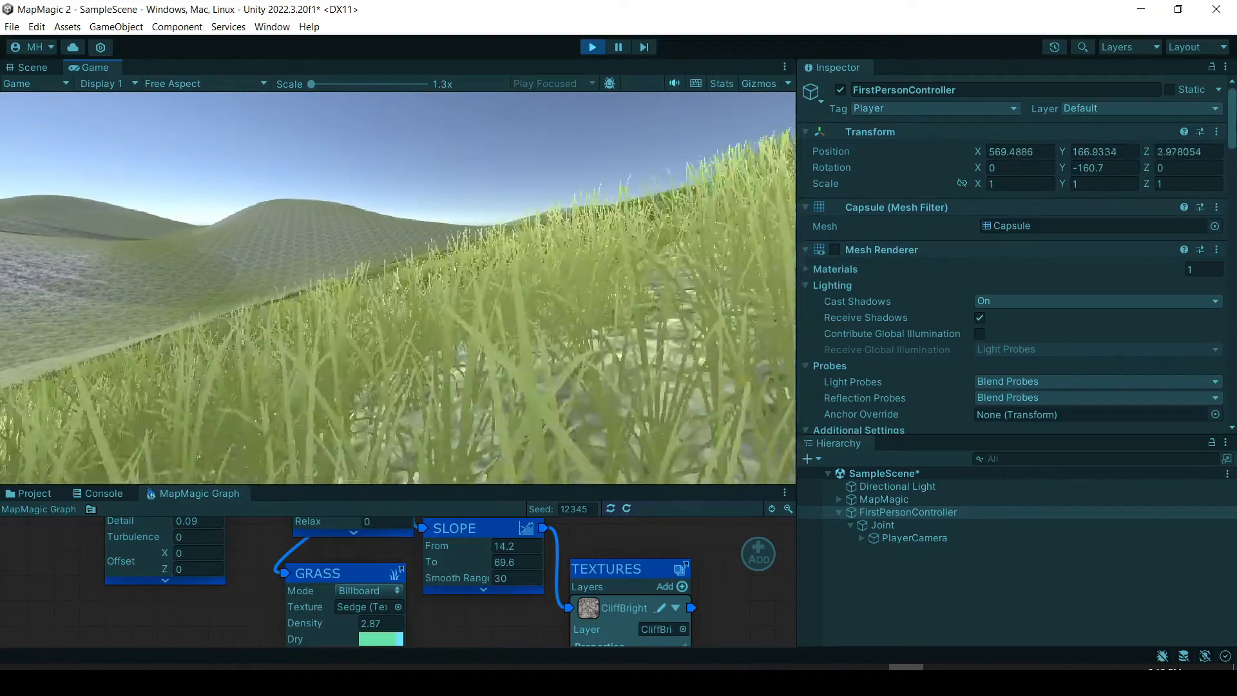
pyautogui.press('w')
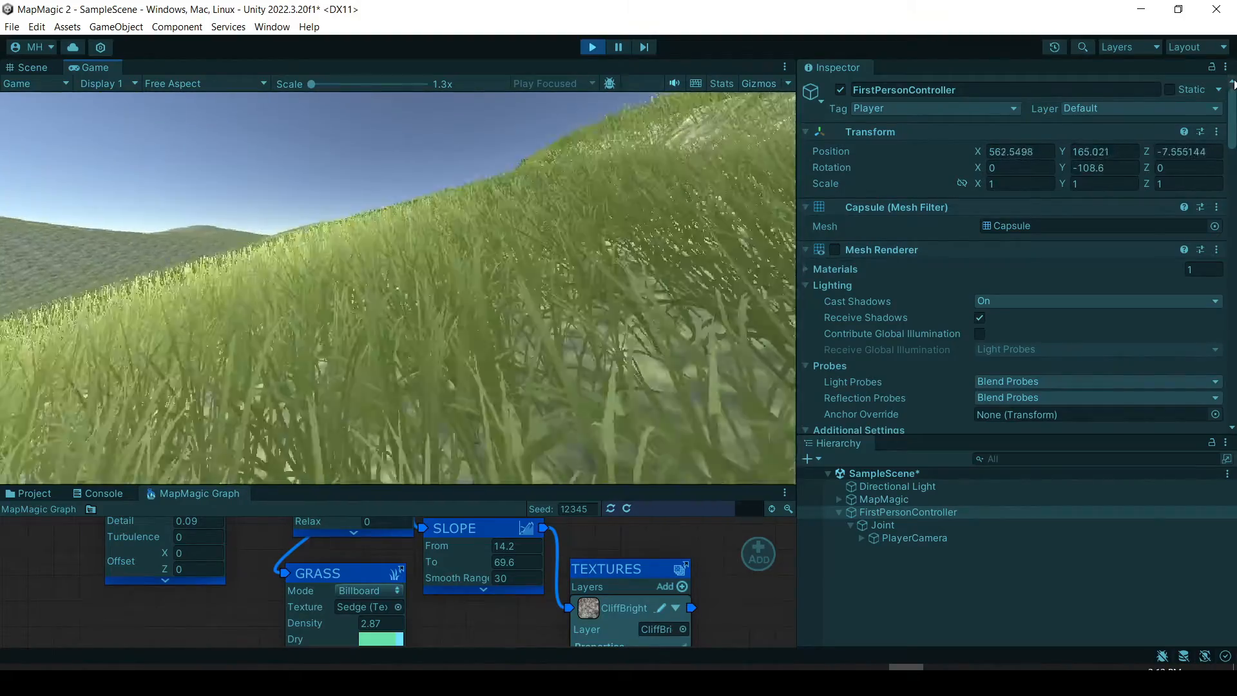
pyautogui.press('w')
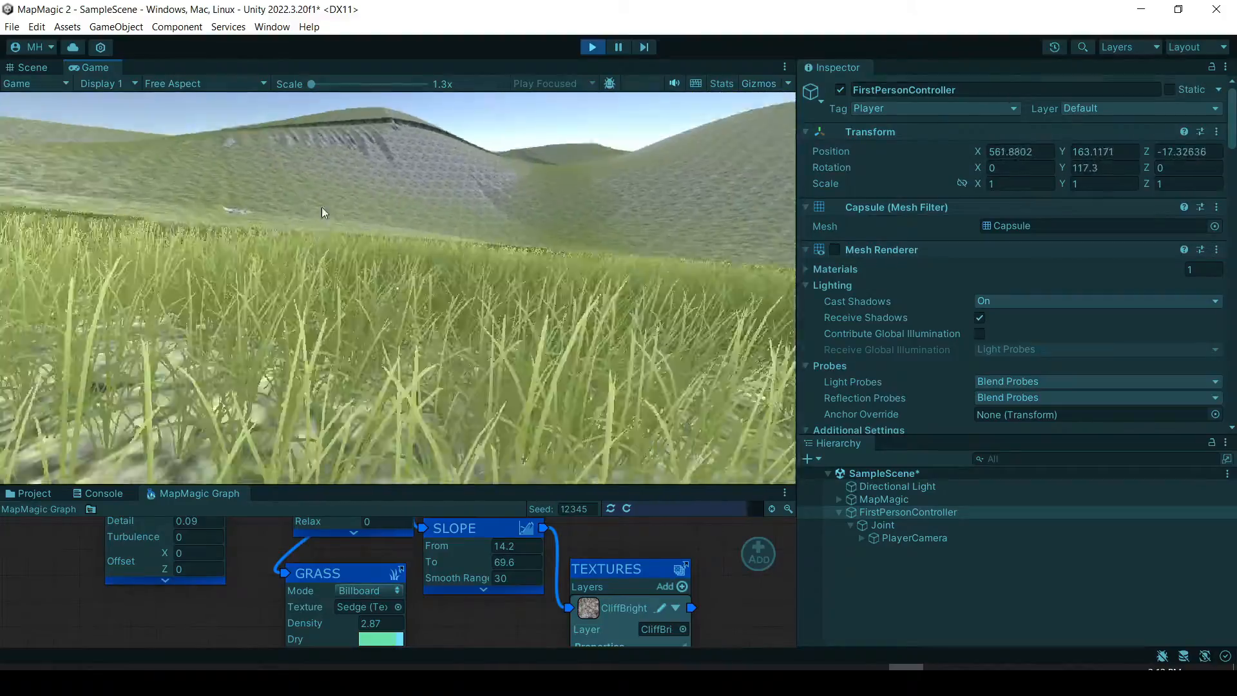
pyautogui.press('w')
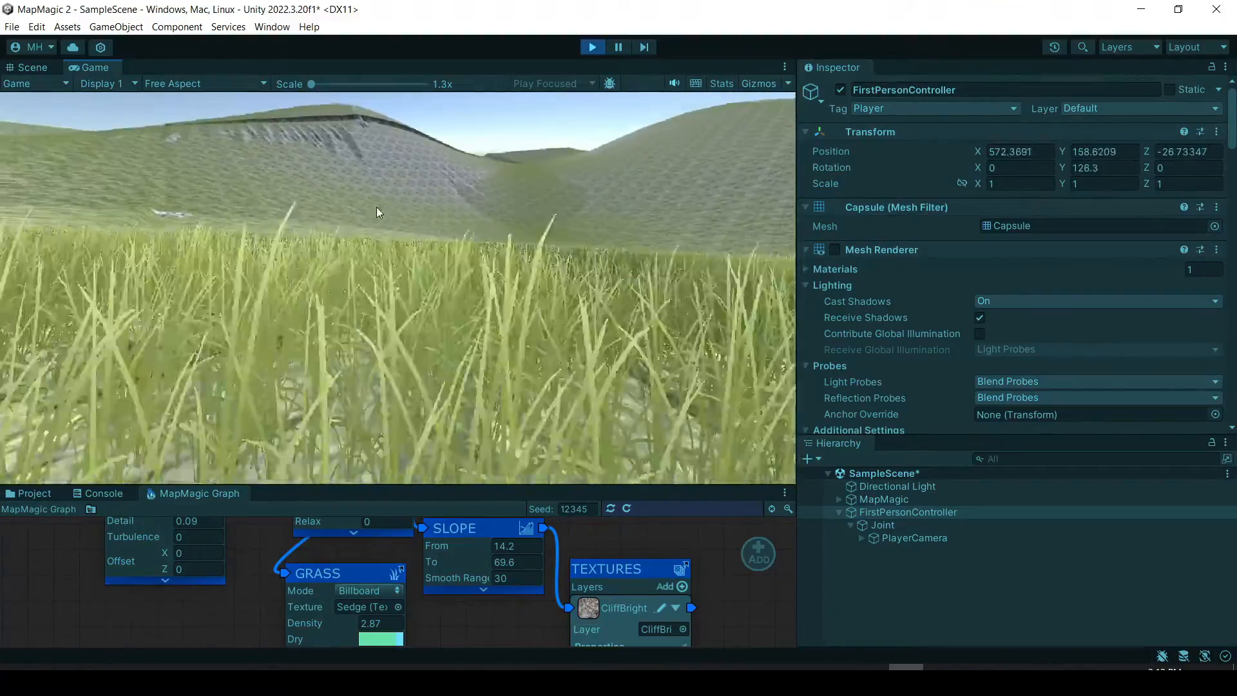
pyautogui.press('w')
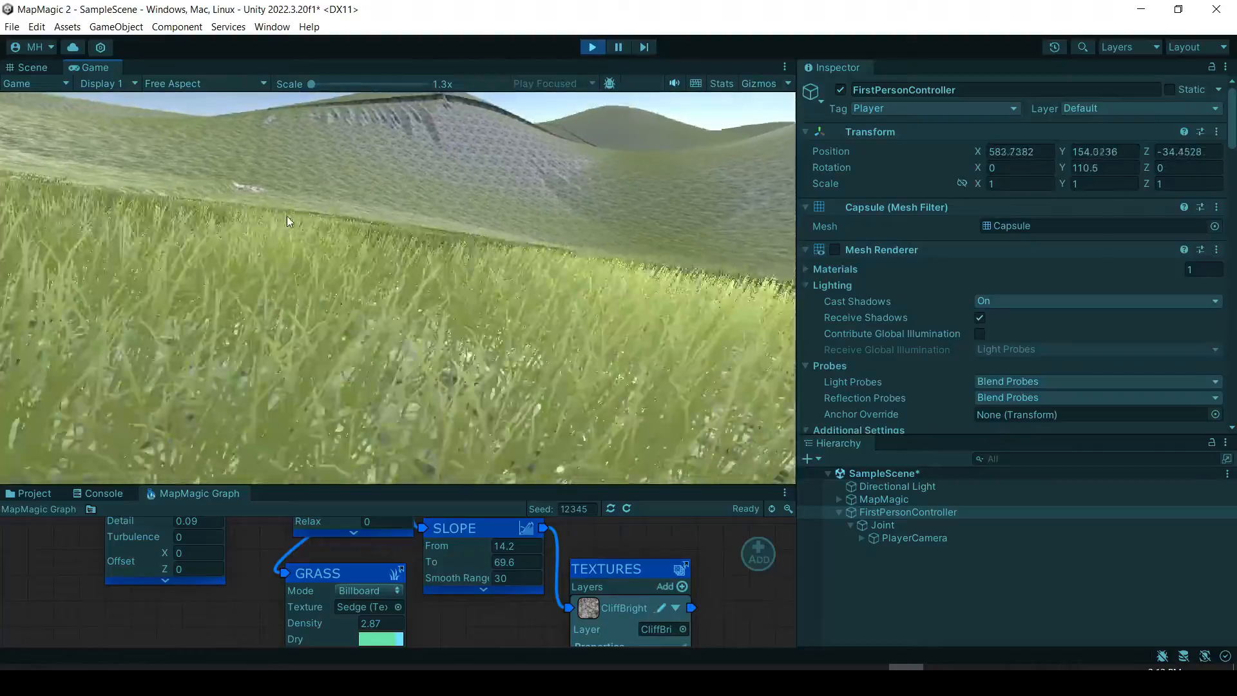
pyautogui.press('w')
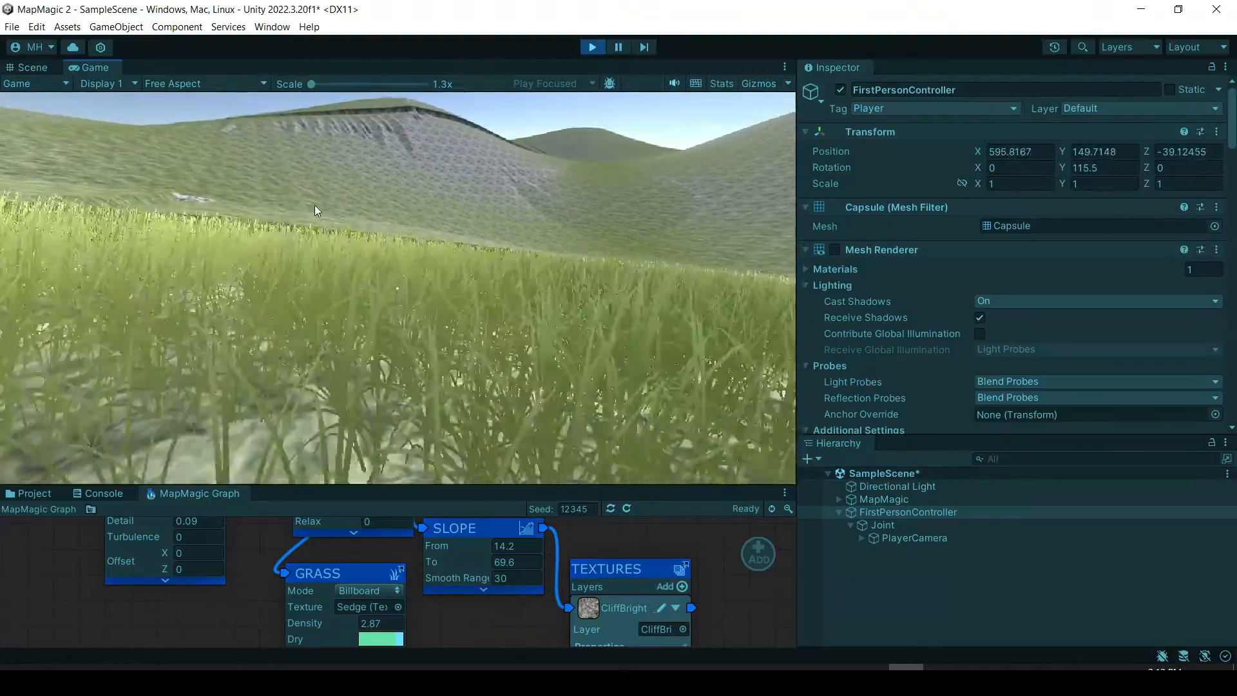
pyautogui.press('w')
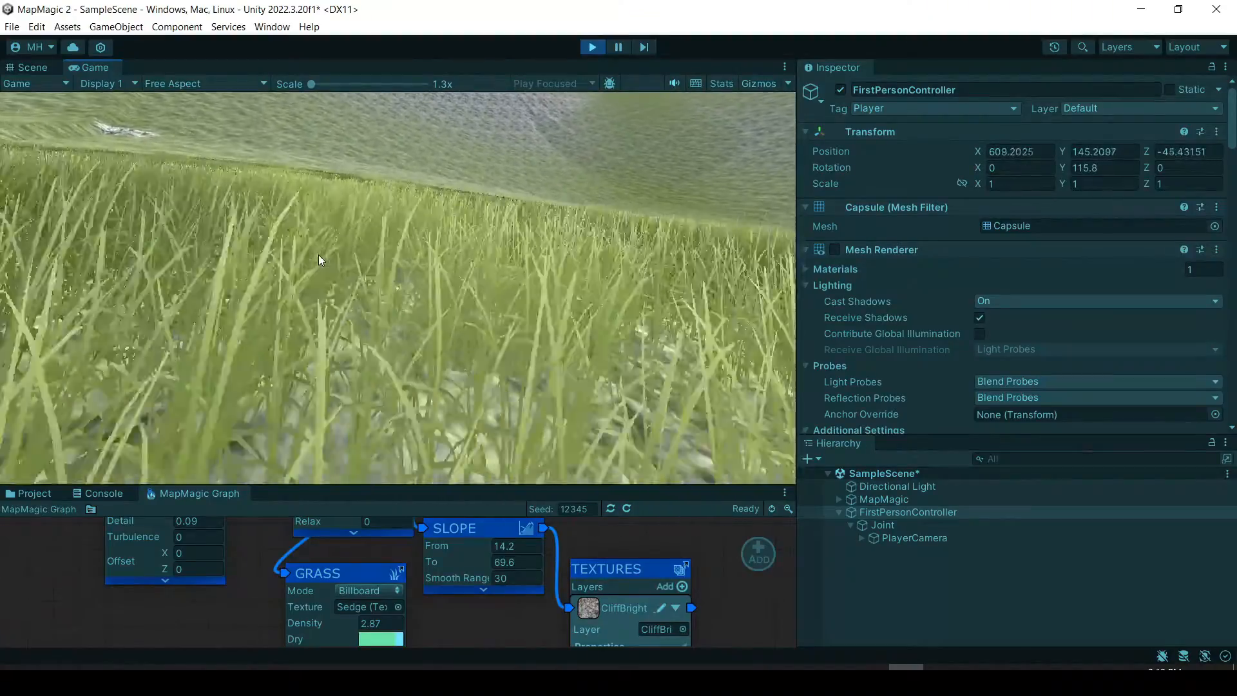
pyautogui.press('w')
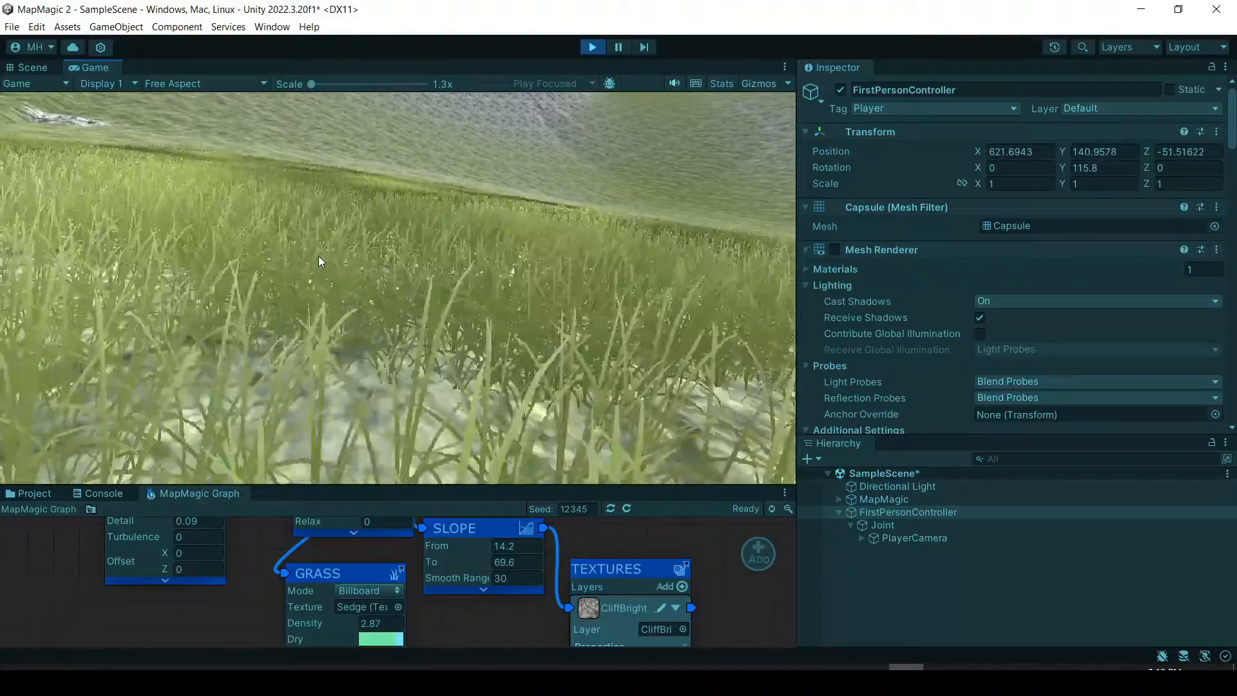
pyautogui.press('w')
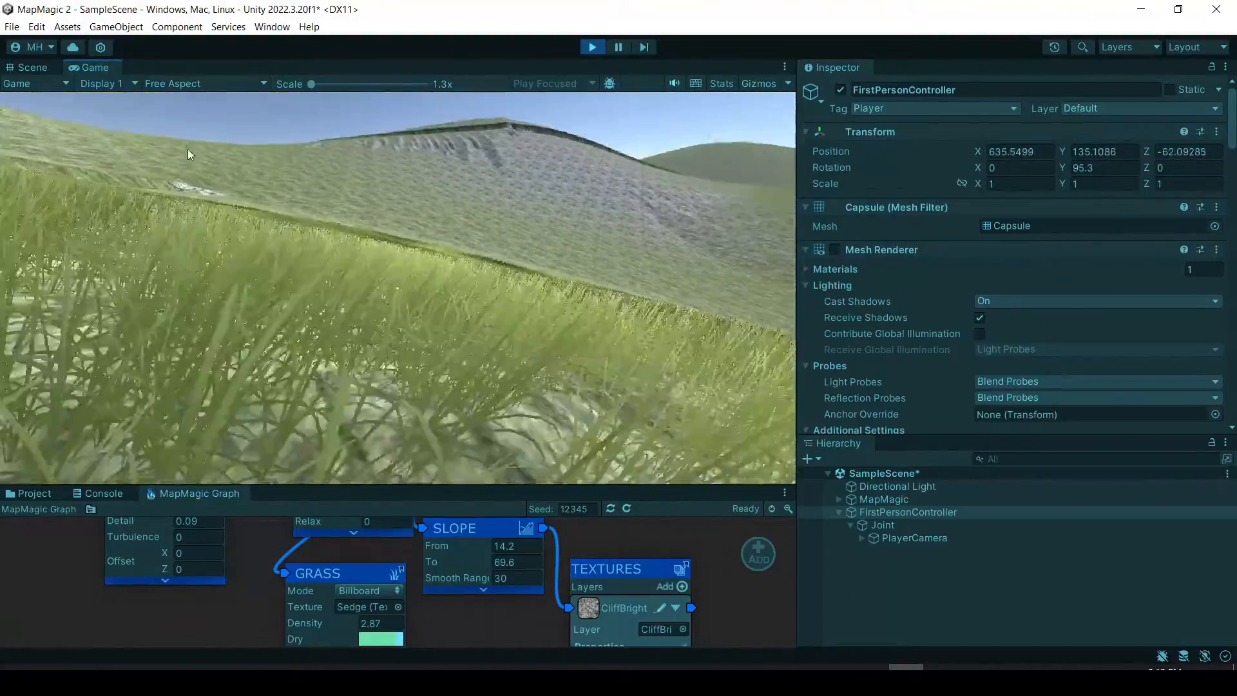
pyautogui.press('w')
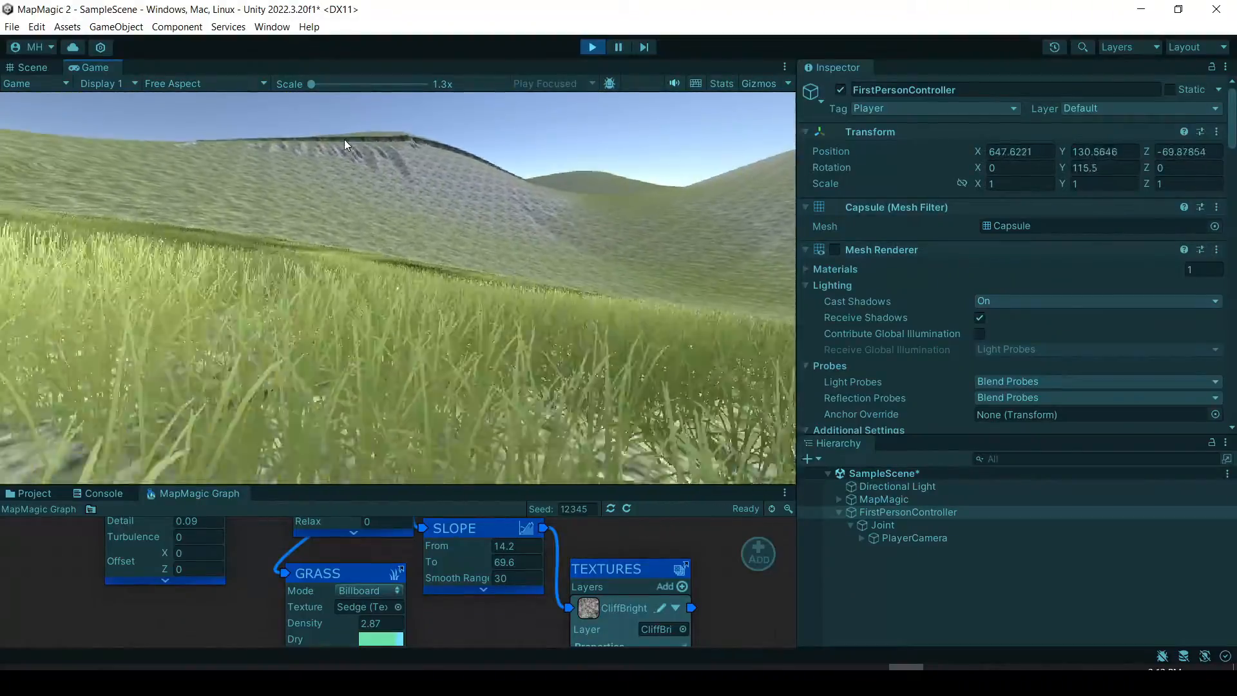
pyautogui.press('w')
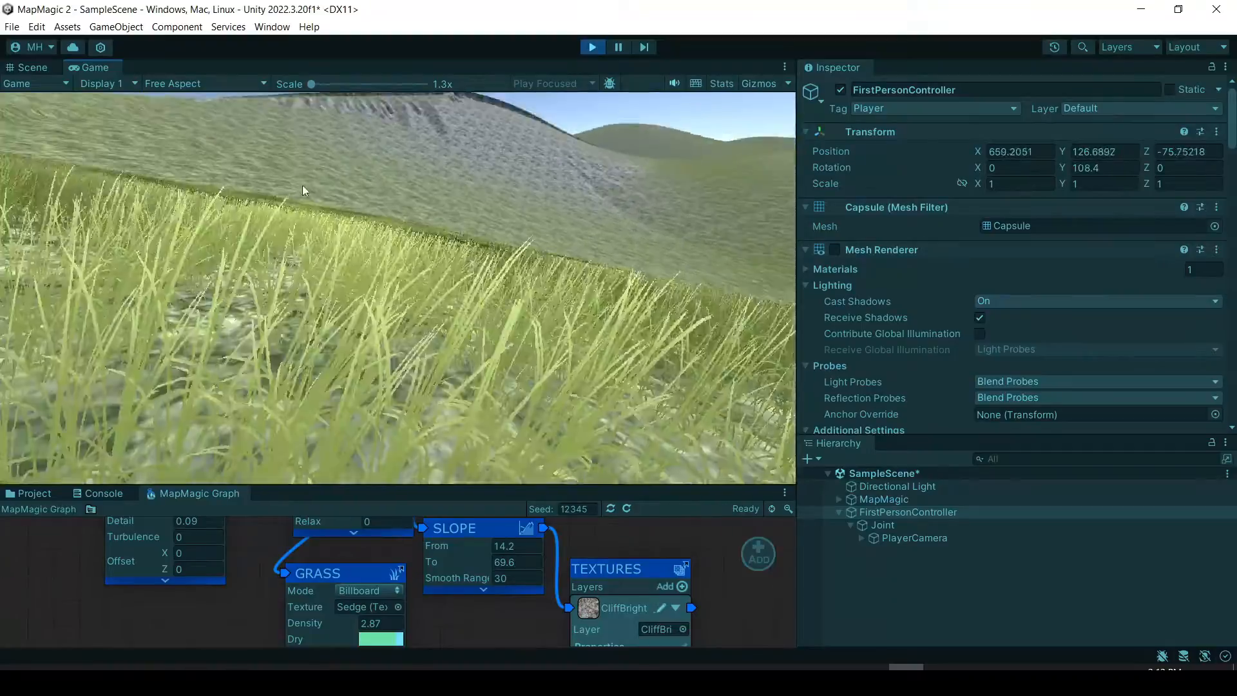
pyautogui.press('w')
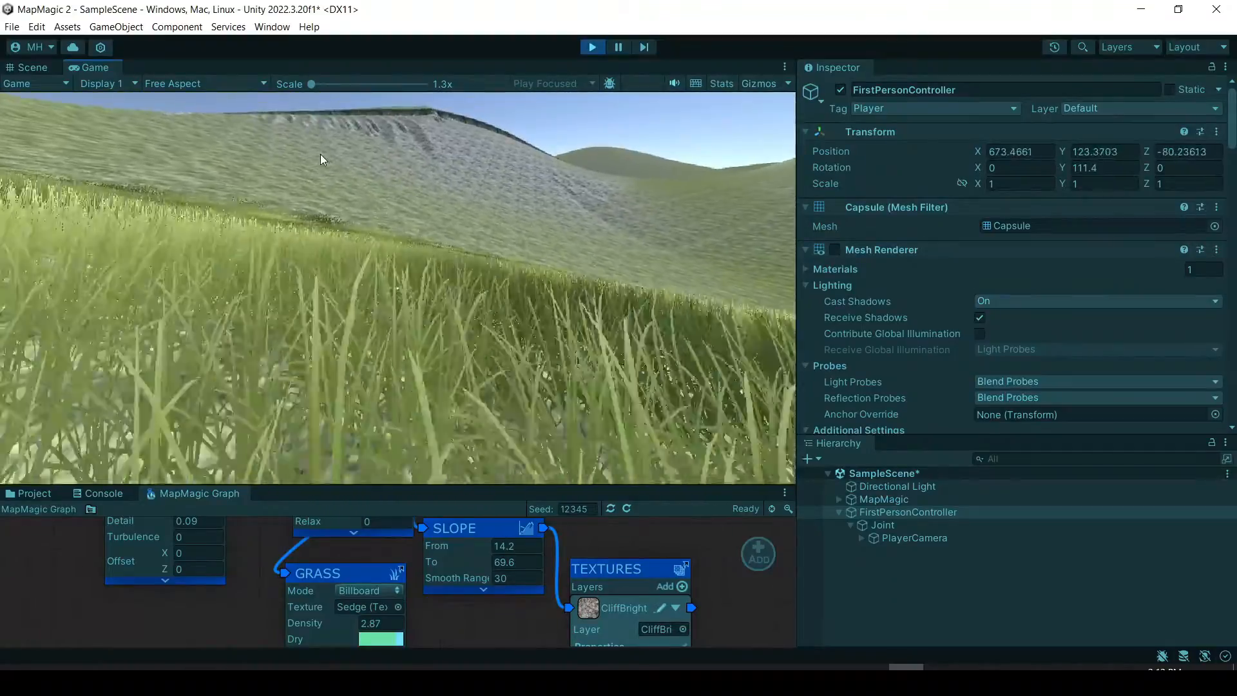
pyautogui.press('w')
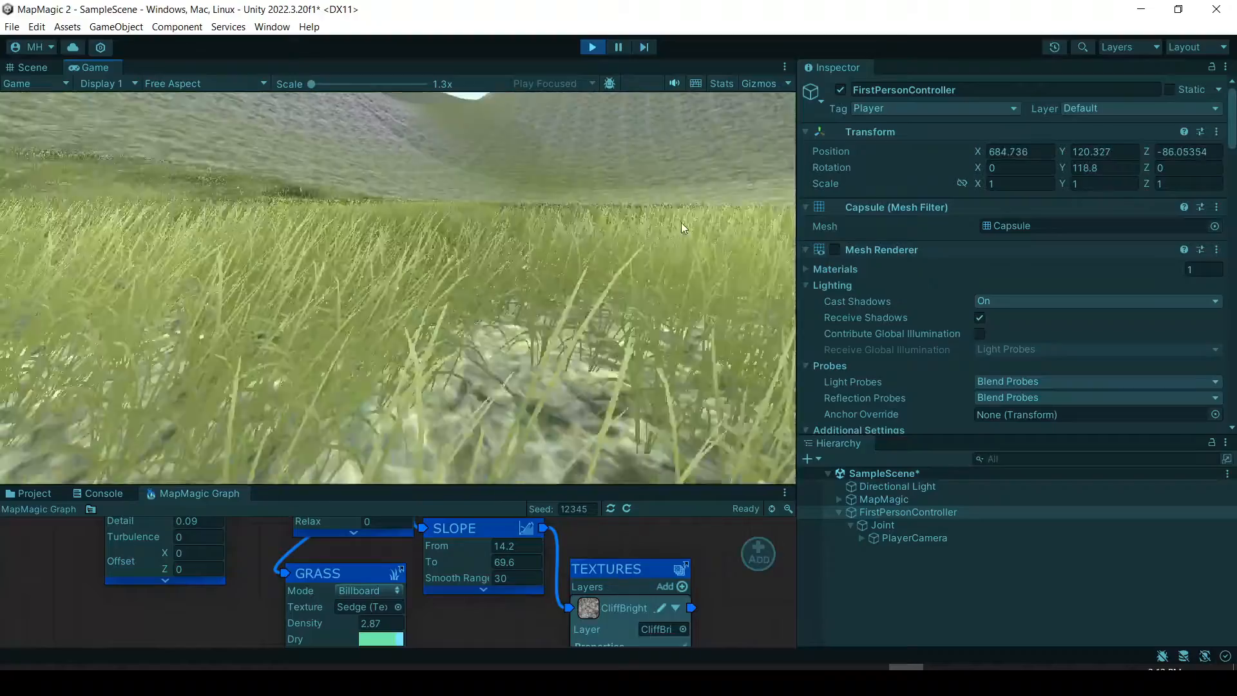
pyautogui.press('w')
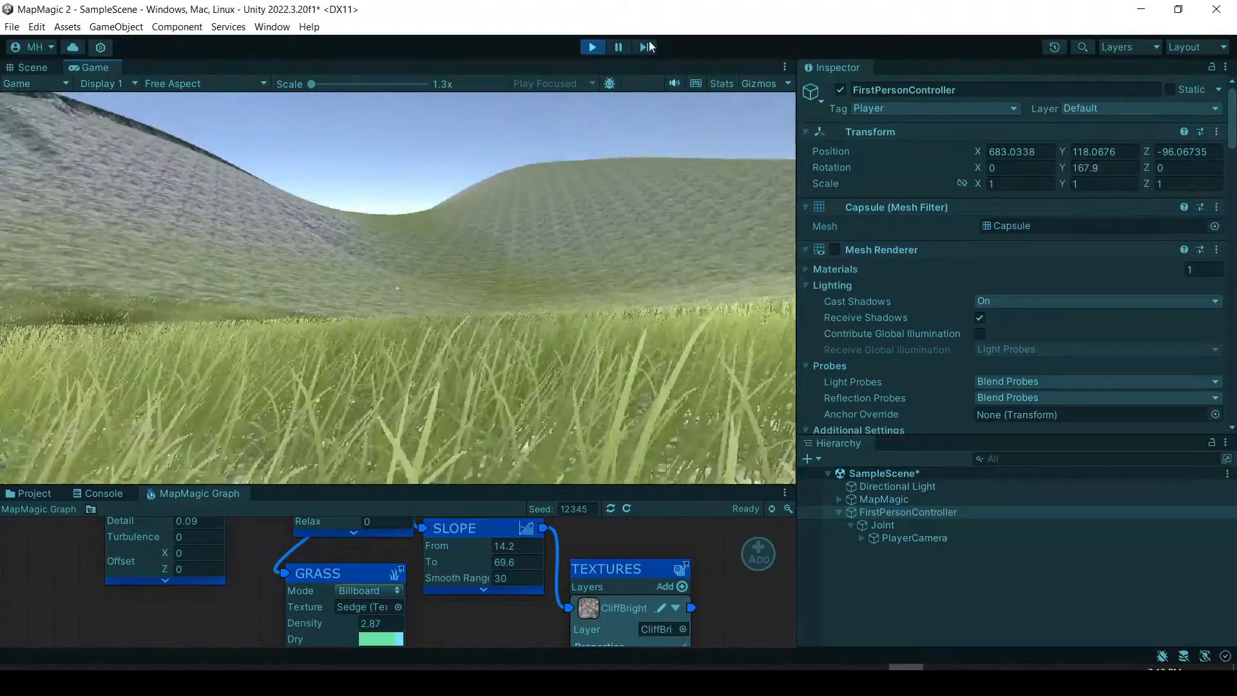
pyautogui.click(590, 47)
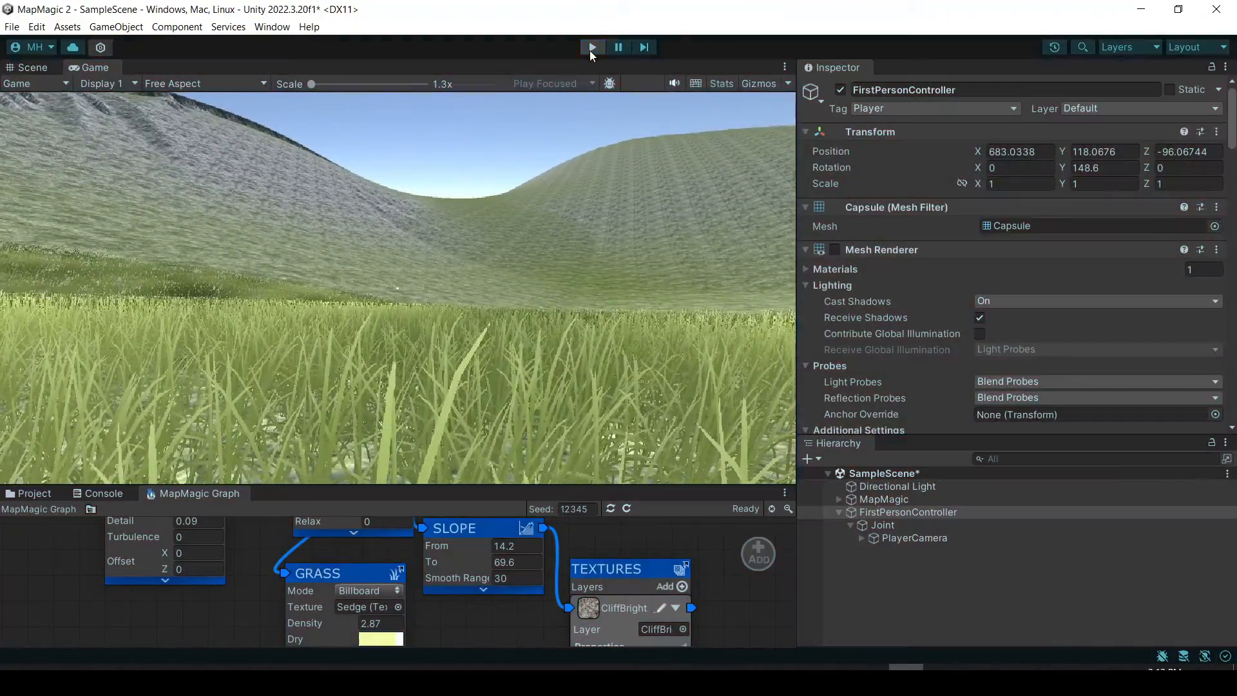
# Open the Trees, Details and Grass Properties of the MapMagic object to review its settings.
pyautogui.click(895, 498)
pyautogui.scroll(-3, 959, 274)
pyautogui.scroll(-4, 956, 269)
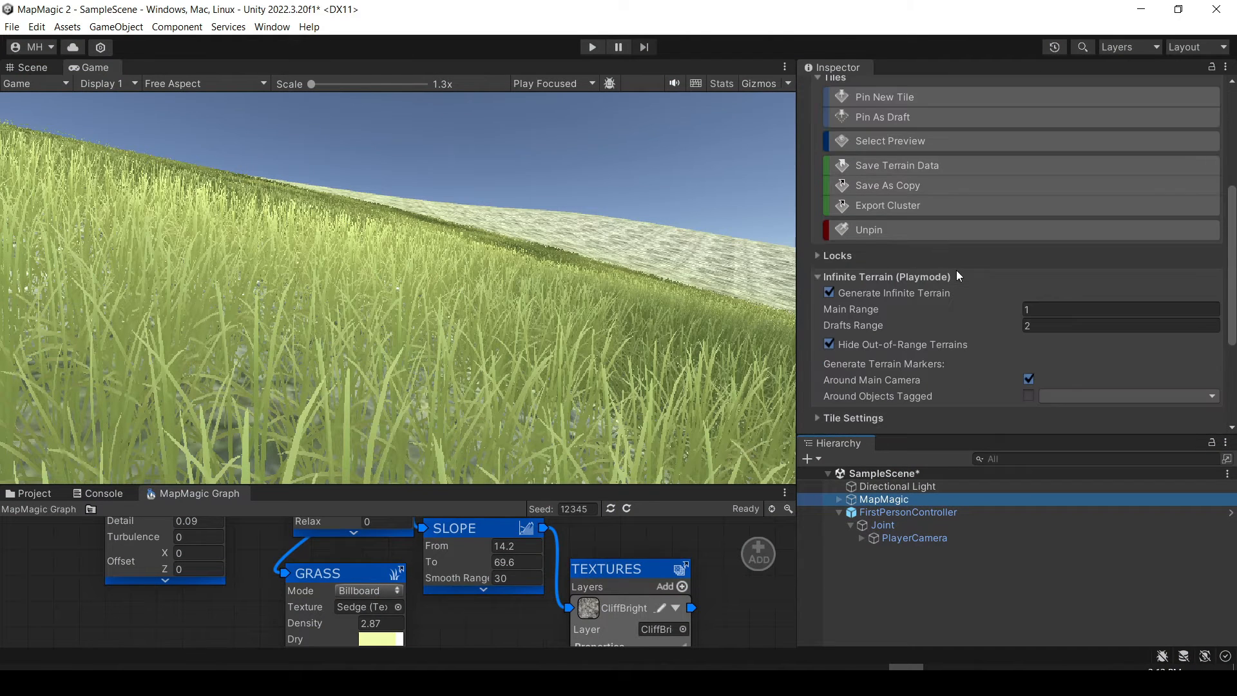
pyautogui.scroll(-3, 956, 275)
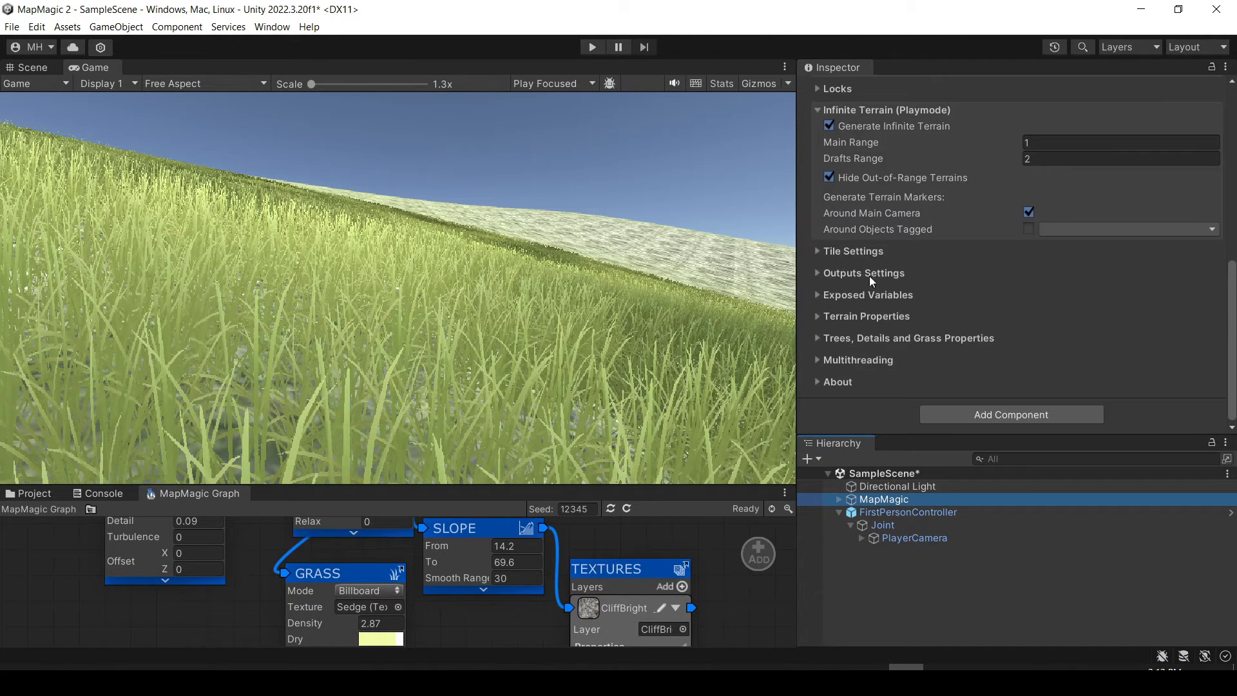
pyautogui.click(815, 343)
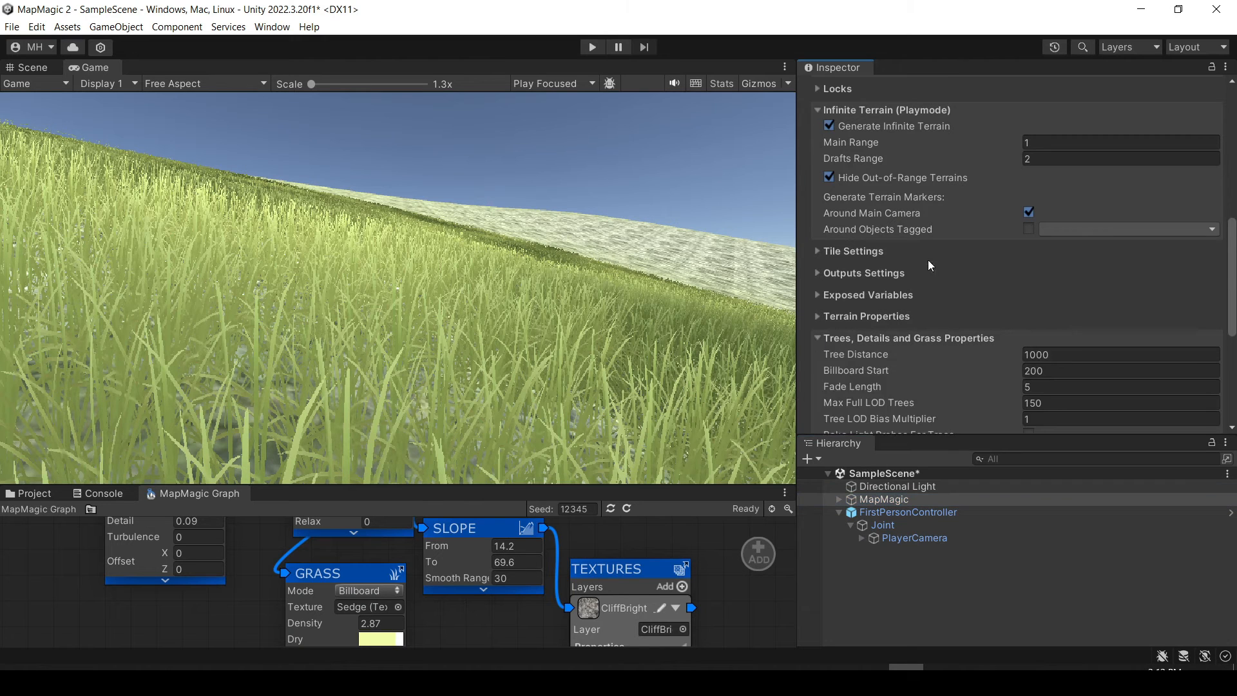
pyautogui.scroll(-6, 930, 259)
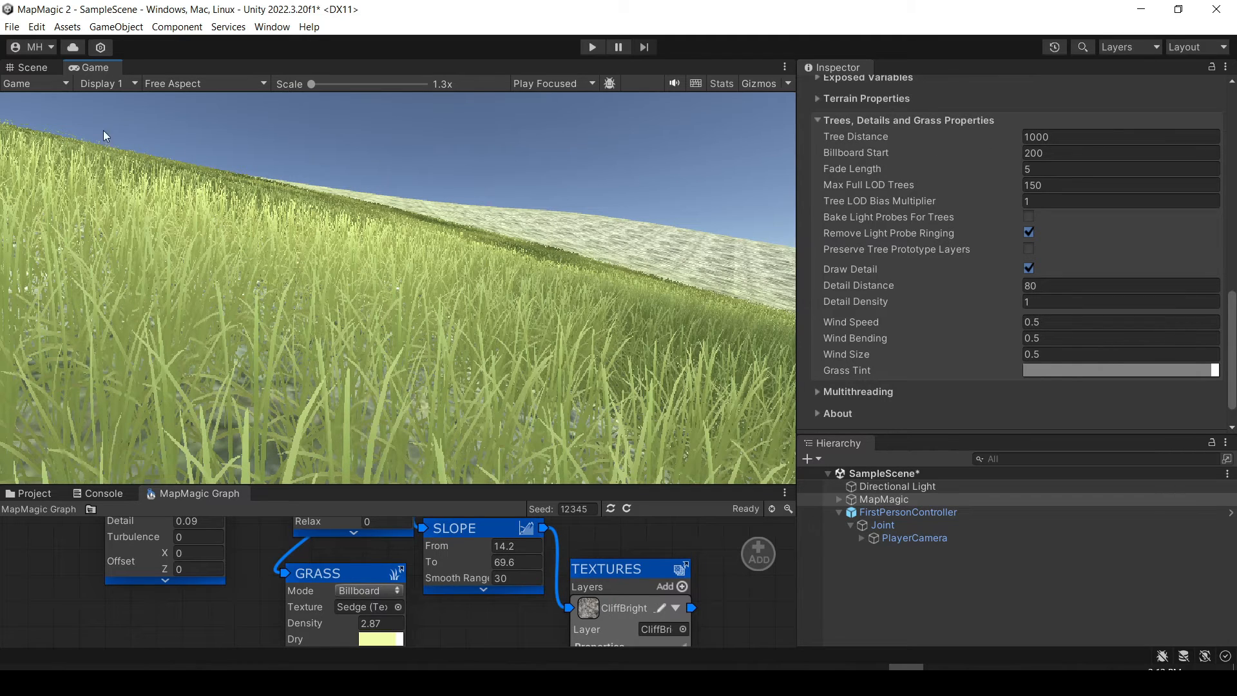
# Return to the Scene view and look around the grassy hillside.
pyautogui.click(33, 64)
pyautogui.moveTo(82, 111); pyautogui.dragTo(1027, 174, button='right')
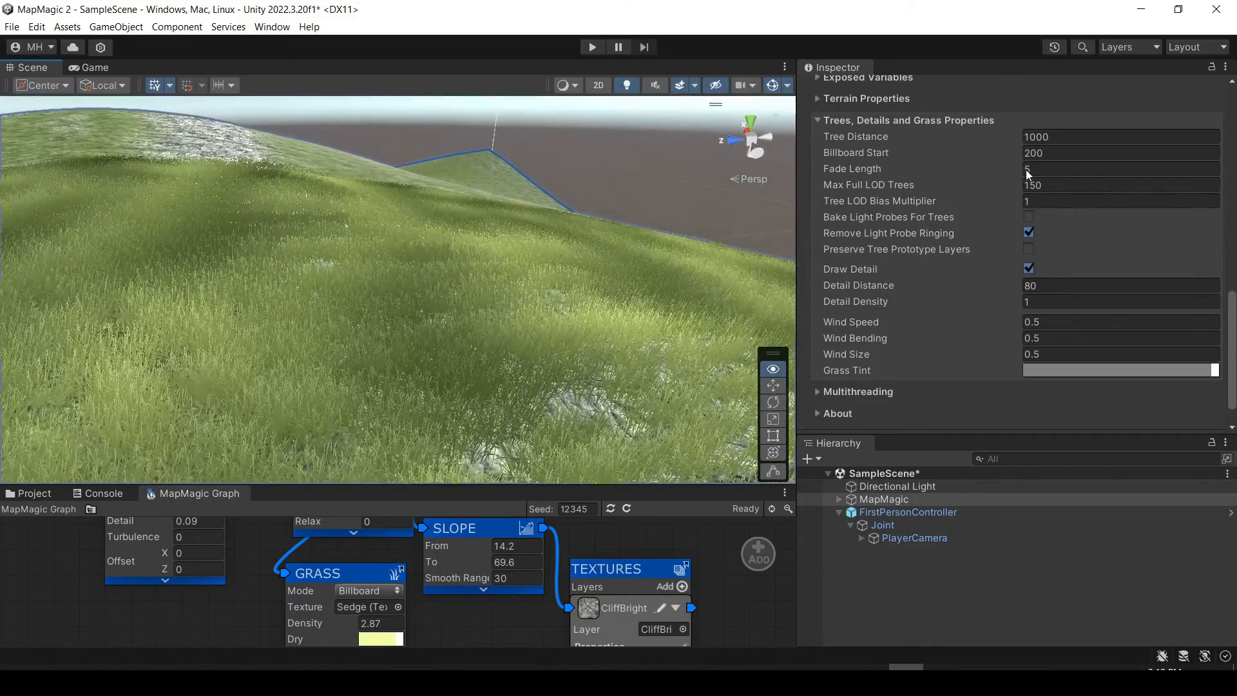
pyautogui.click(1078, 189)
pyautogui.moveTo(628, 224); pyautogui.dragTo(1214, 220, button='right')
# Inspect the Tile 0,0 object under MapMagic and examine how far its grass is drawn.
pyautogui.click(838, 499)
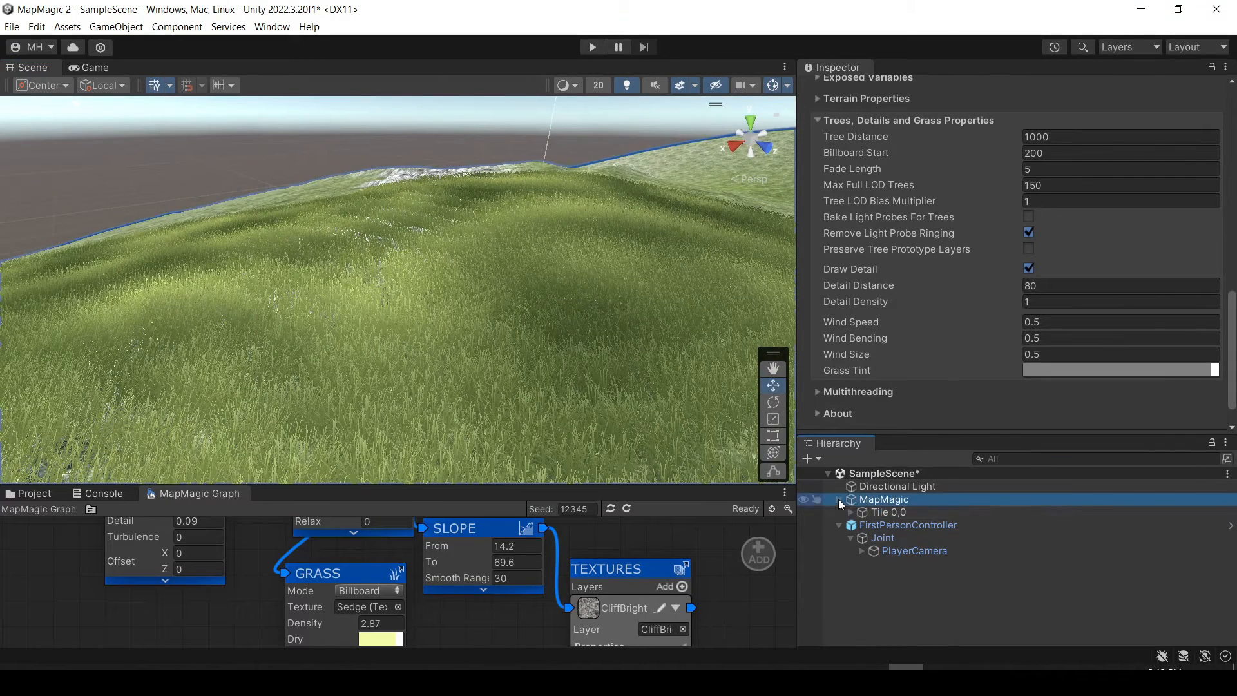
pyautogui.click(848, 512)
pyautogui.click(892, 513)
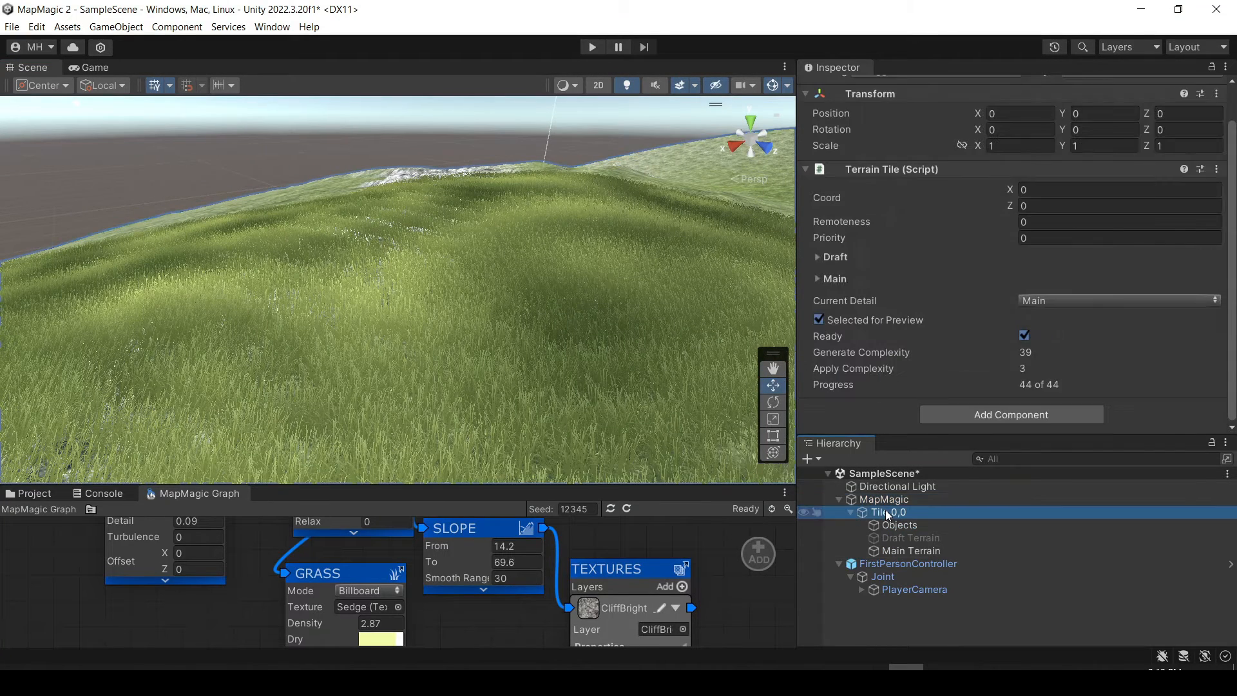
pyautogui.moveTo(551, 216); pyautogui.dragTo(353, 196, button='right')
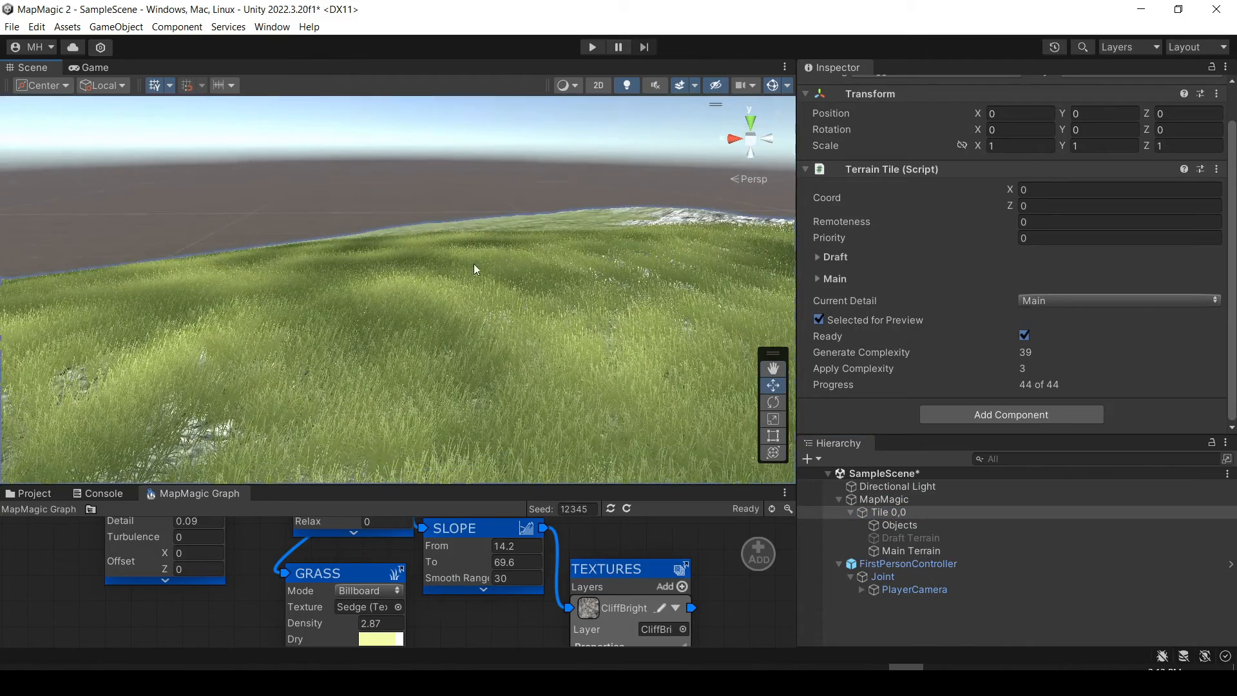
pyautogui.moveTo(484, 269); pyautogui.dragTo(646, 246, button='right')
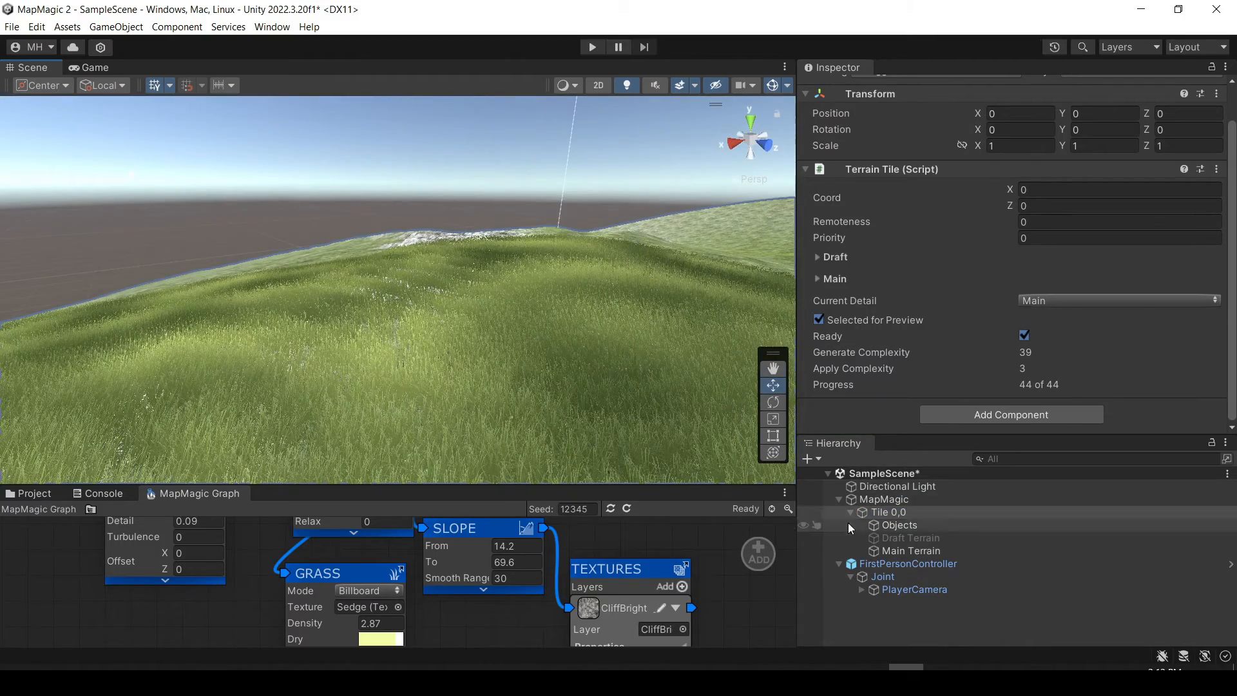
pyautogui.click(839, 500)
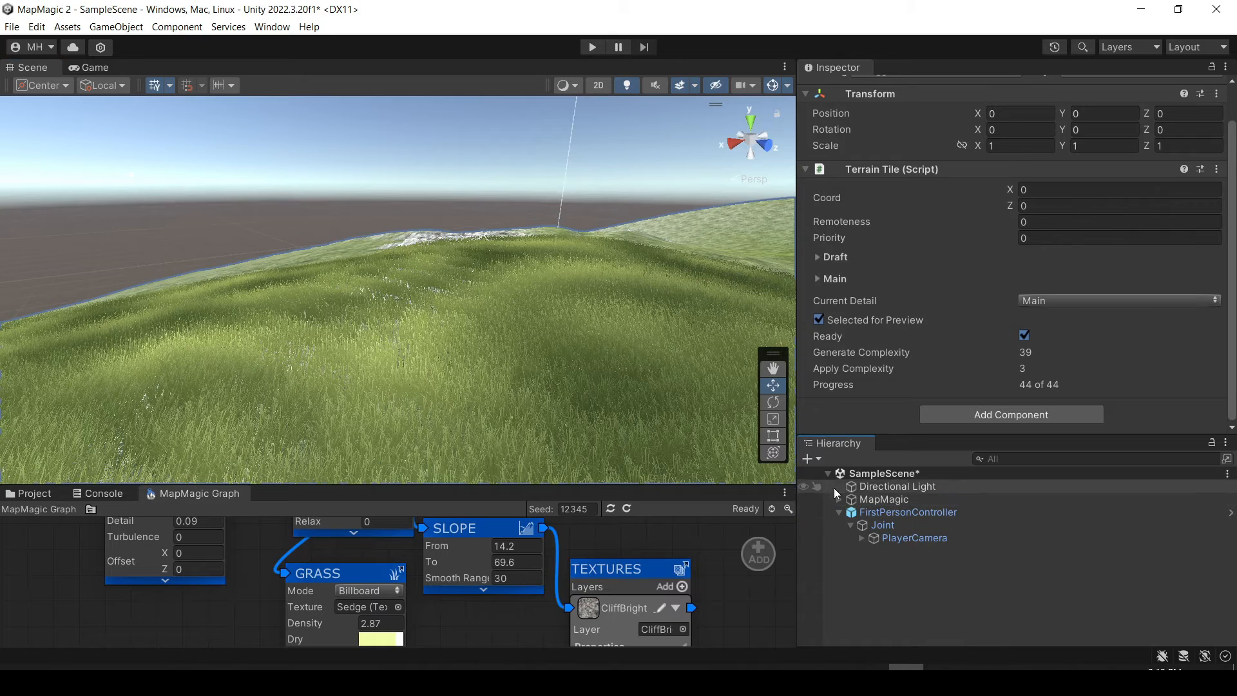
pyautogui.scroll(2, 934, 274)
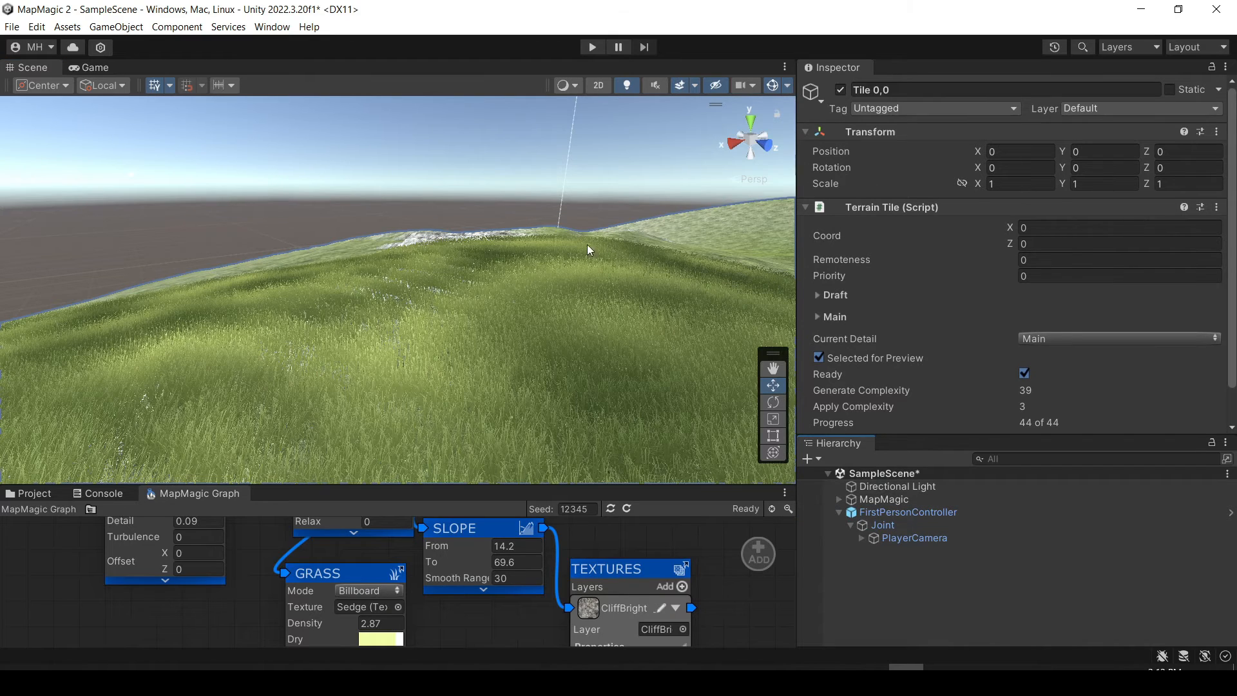
pyautogui.moveTo(449, 299); pyautogui.dragTo(681, 294, button='right')
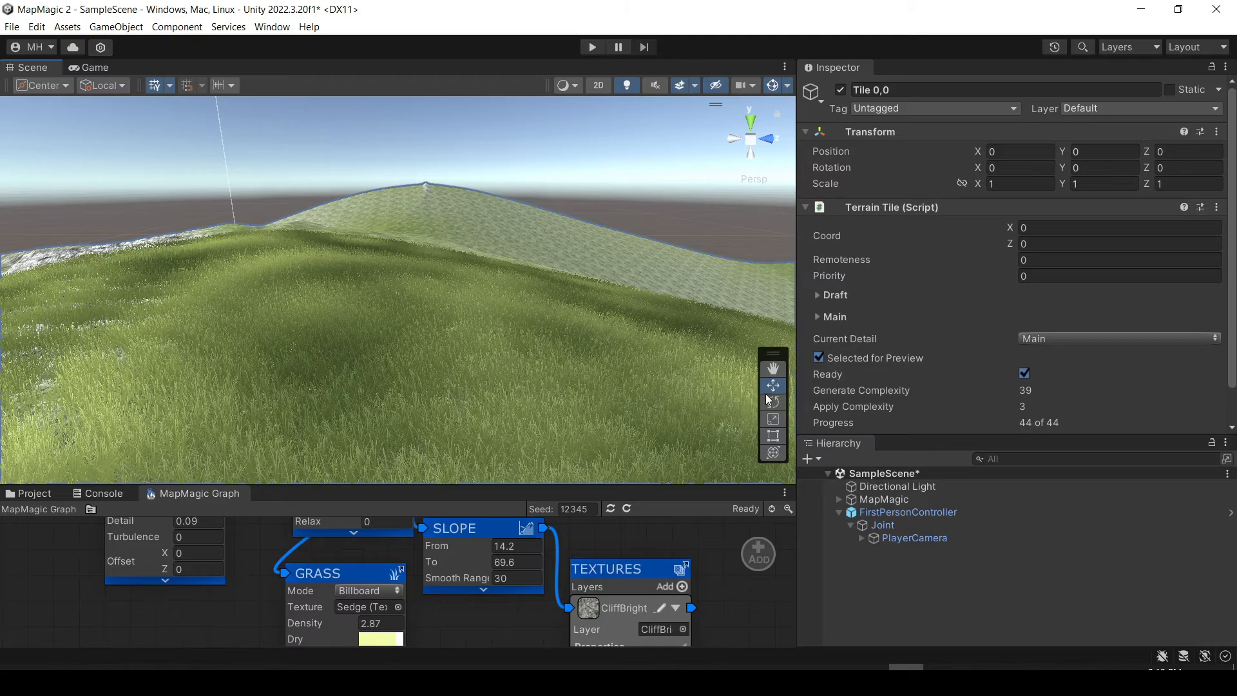
# Pin three new MapMagic terrain tiles beside and behind the existing one to complete a two-by-two block.
pyautogui.click(891, 500)
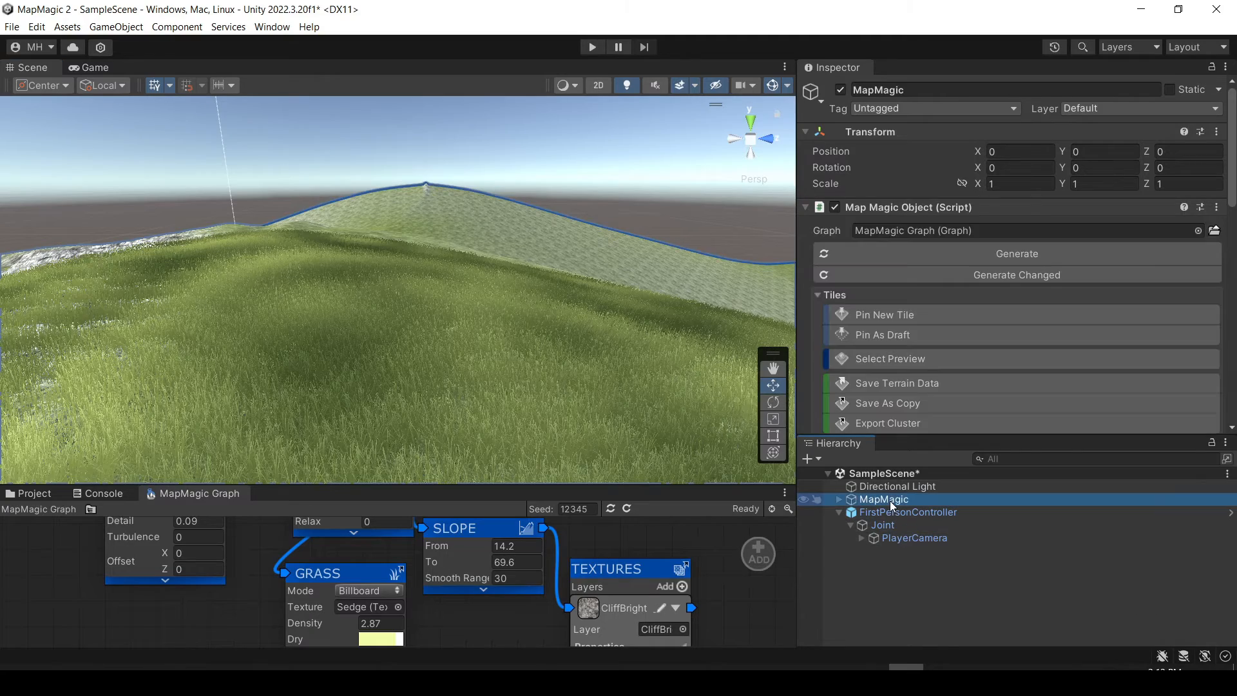
pyautogui.moveTo(528, 319); pyautogui.dragTo(522, 422, button='right')
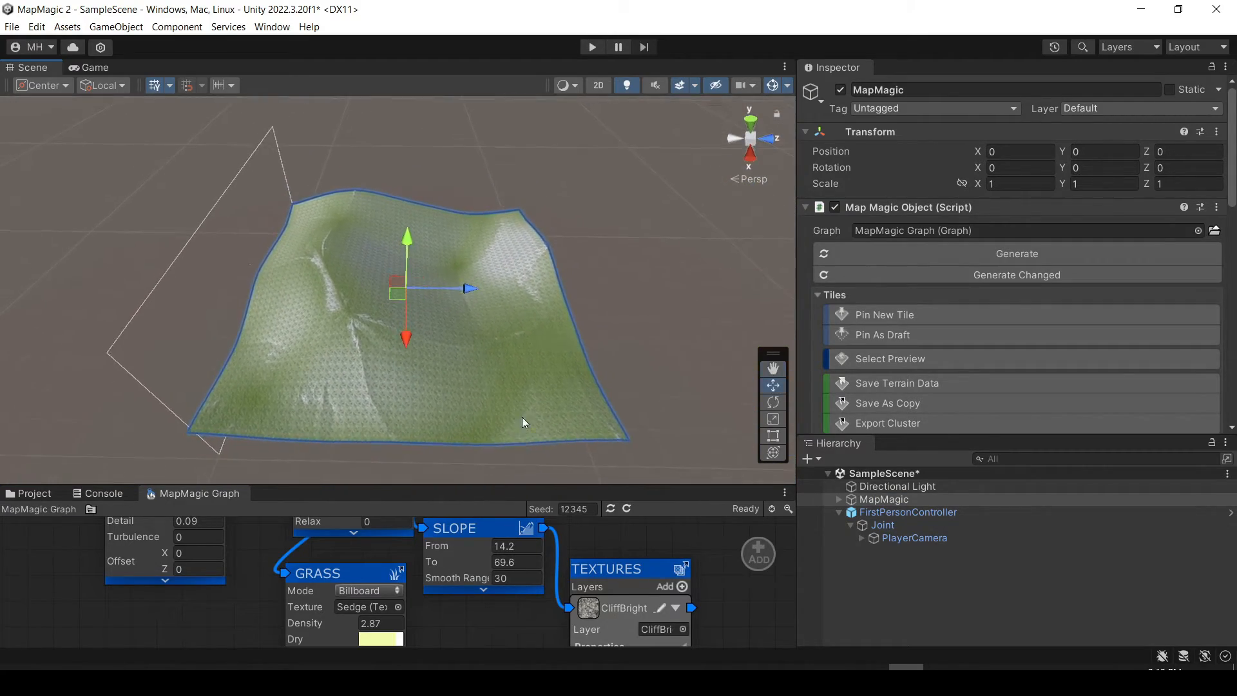
pyautogui.click(875, 313)
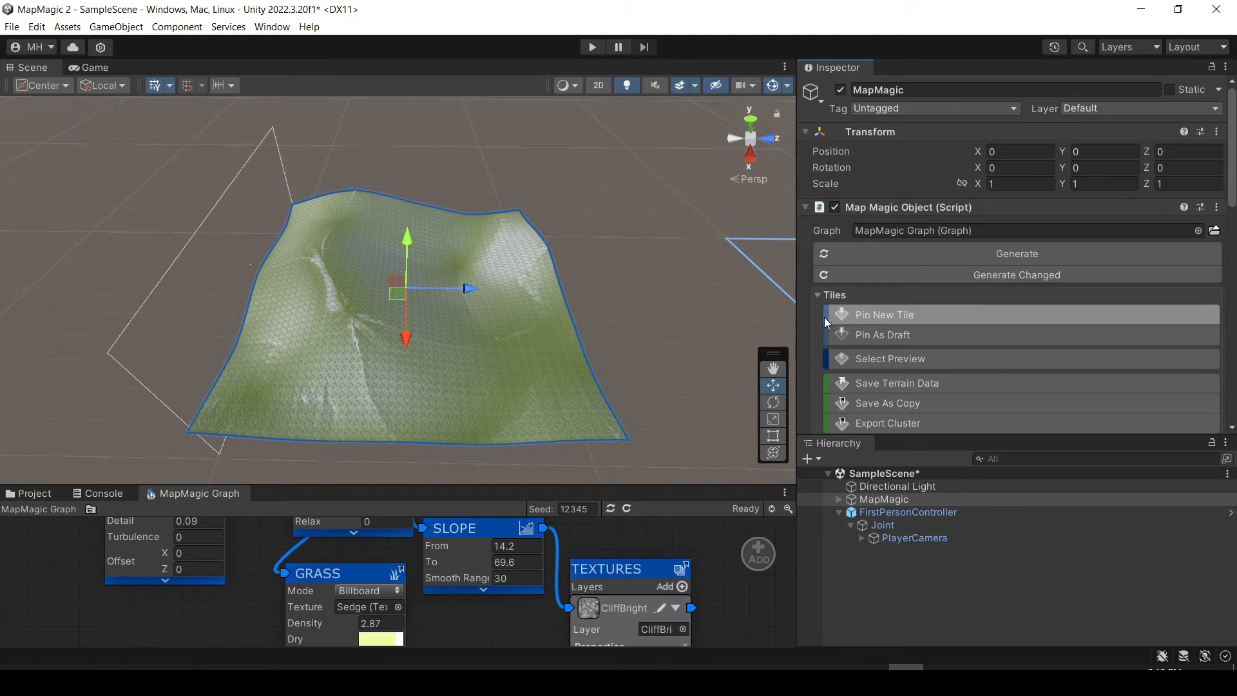
pyautogui.click(638, 296)
pyautogui.click(573, 187)
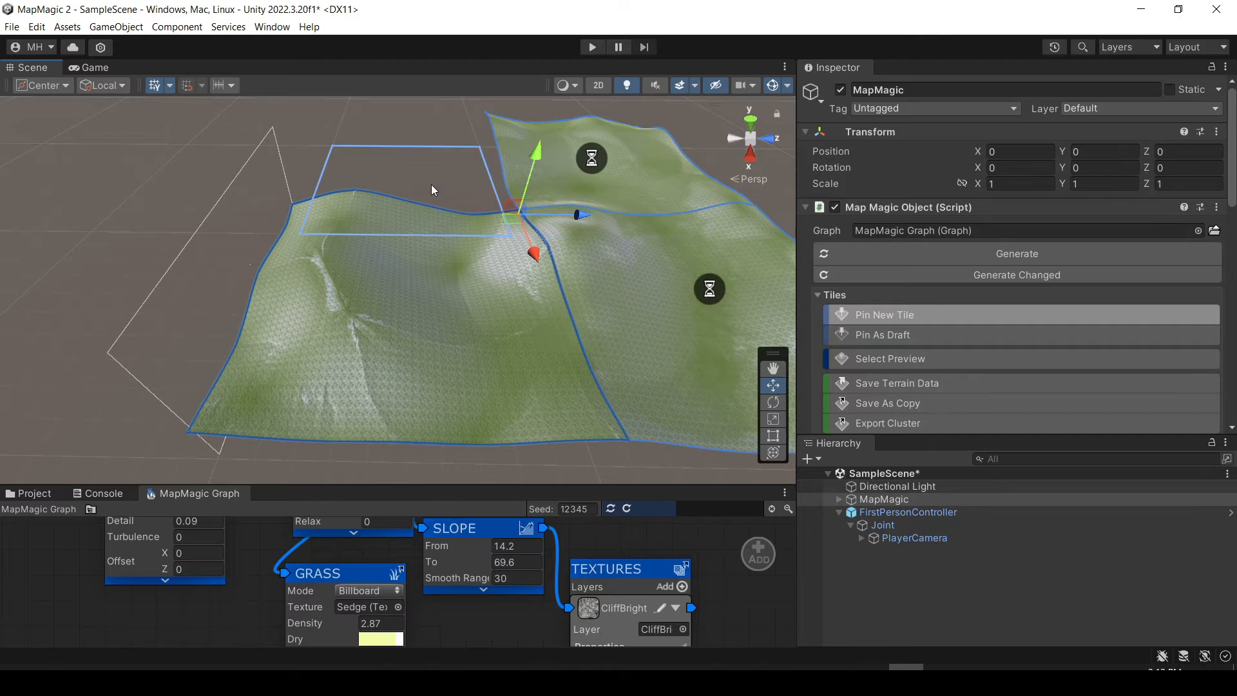
pyautogui.click(435, 187)
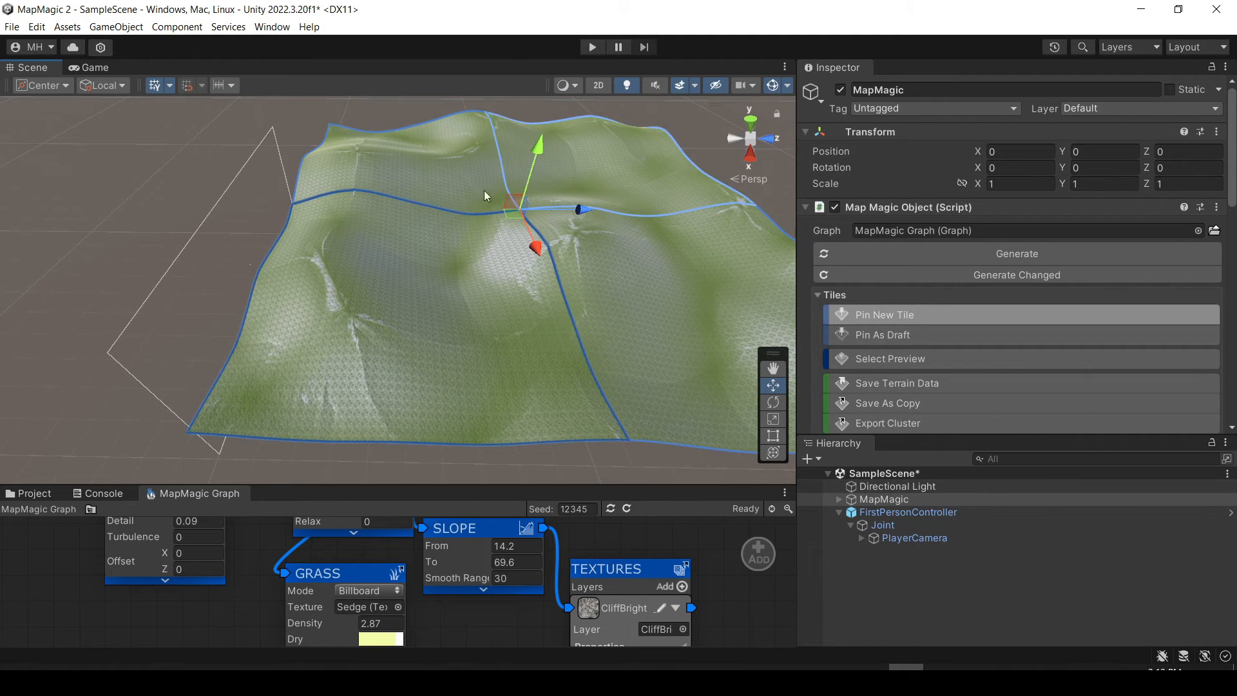
pyautogui.moveTo(466, 236); pyautogui.dragTo(335, 181, button='right')
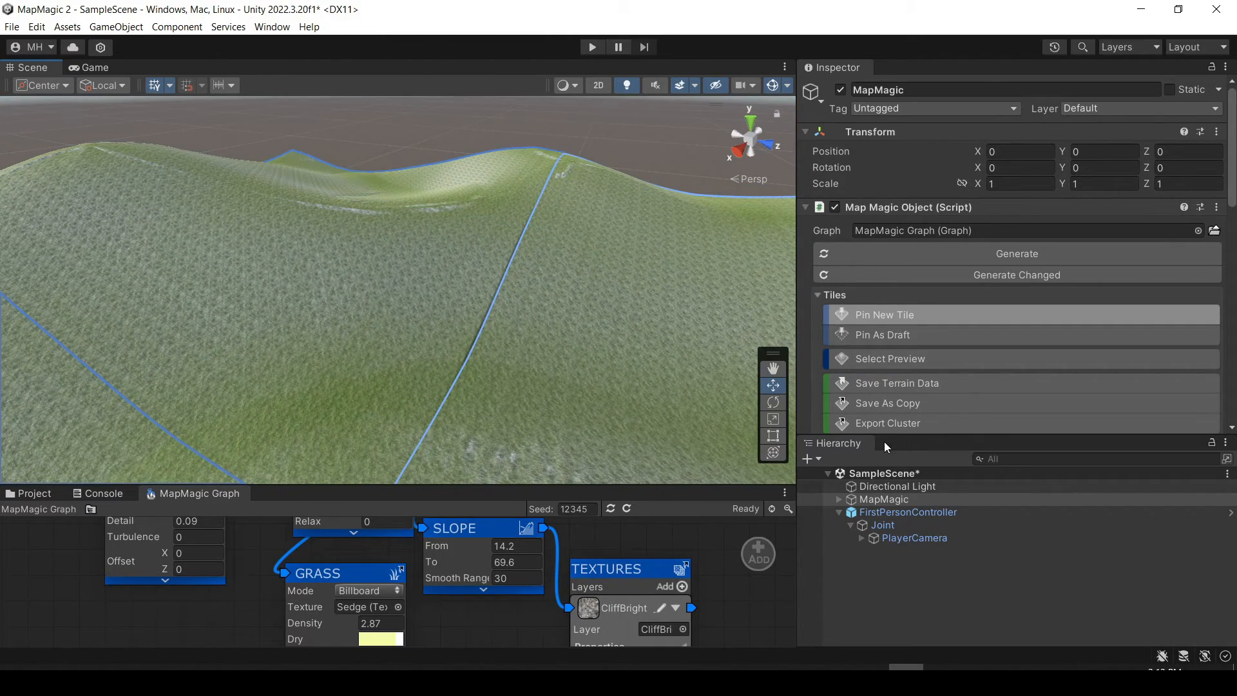
pyautogui.scroll(-4, 878, 343)
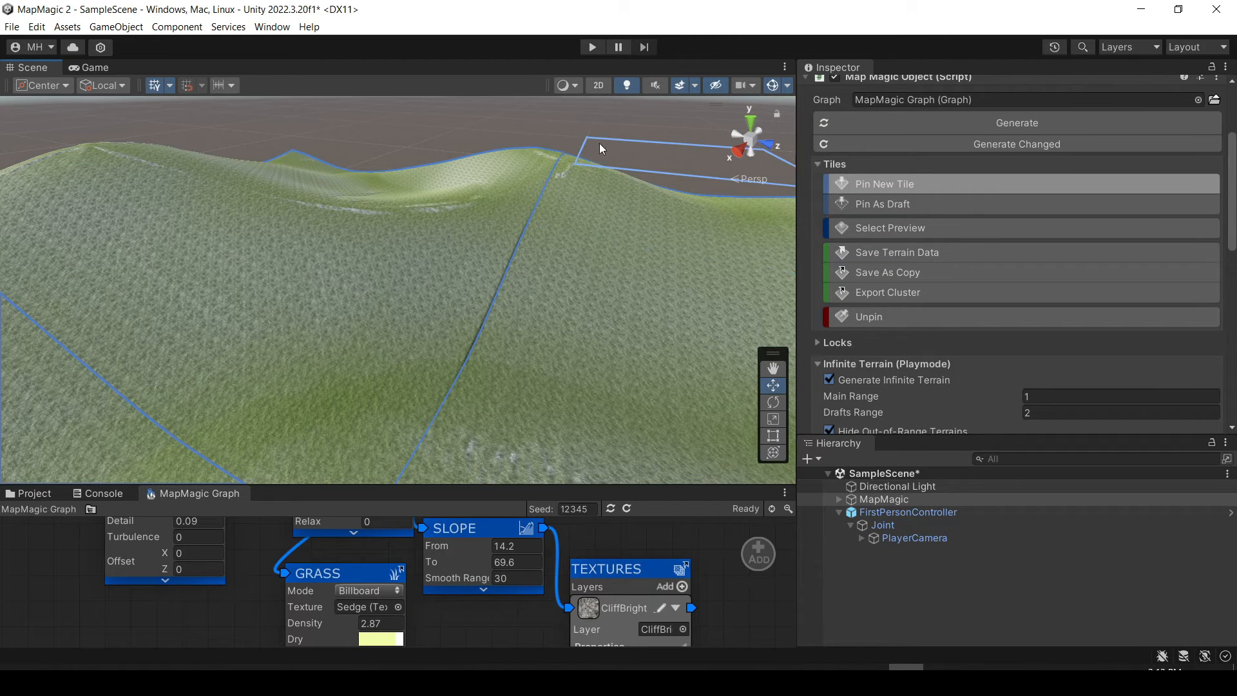
# Pin draft MapMagic tiles behind the existing terrain block and compare them with the full tiles.
pyautogui.click(884, 204)
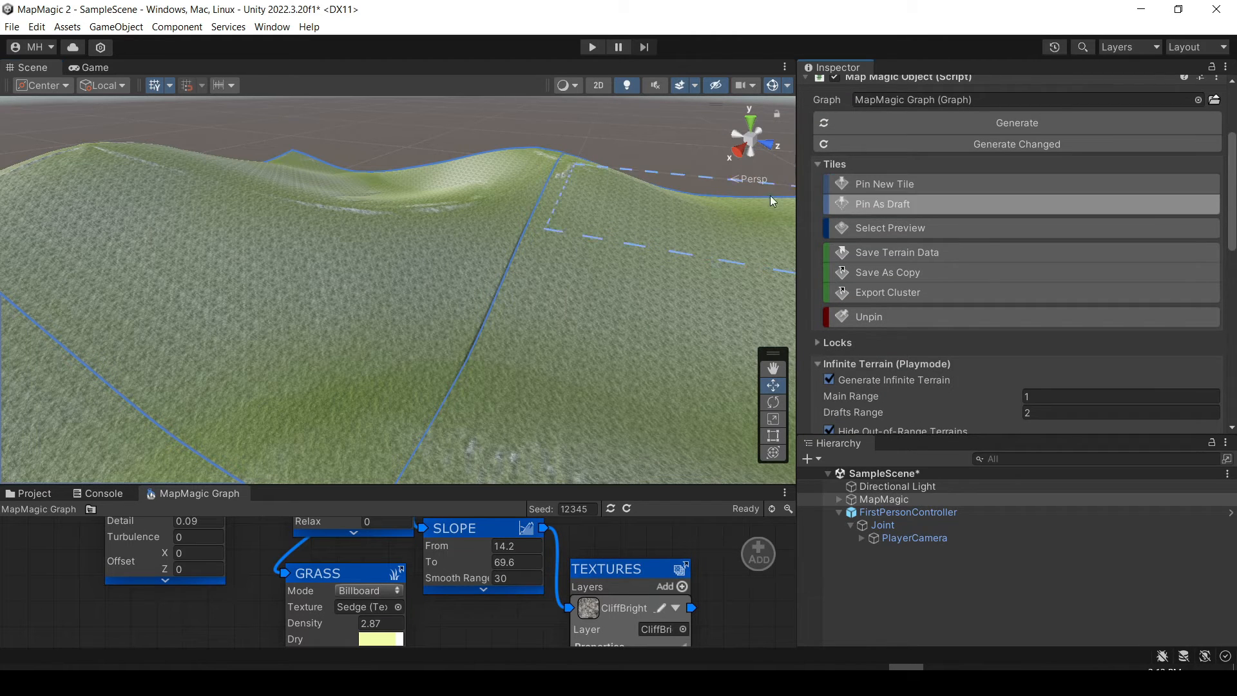
pyautogui.click(646, 180)
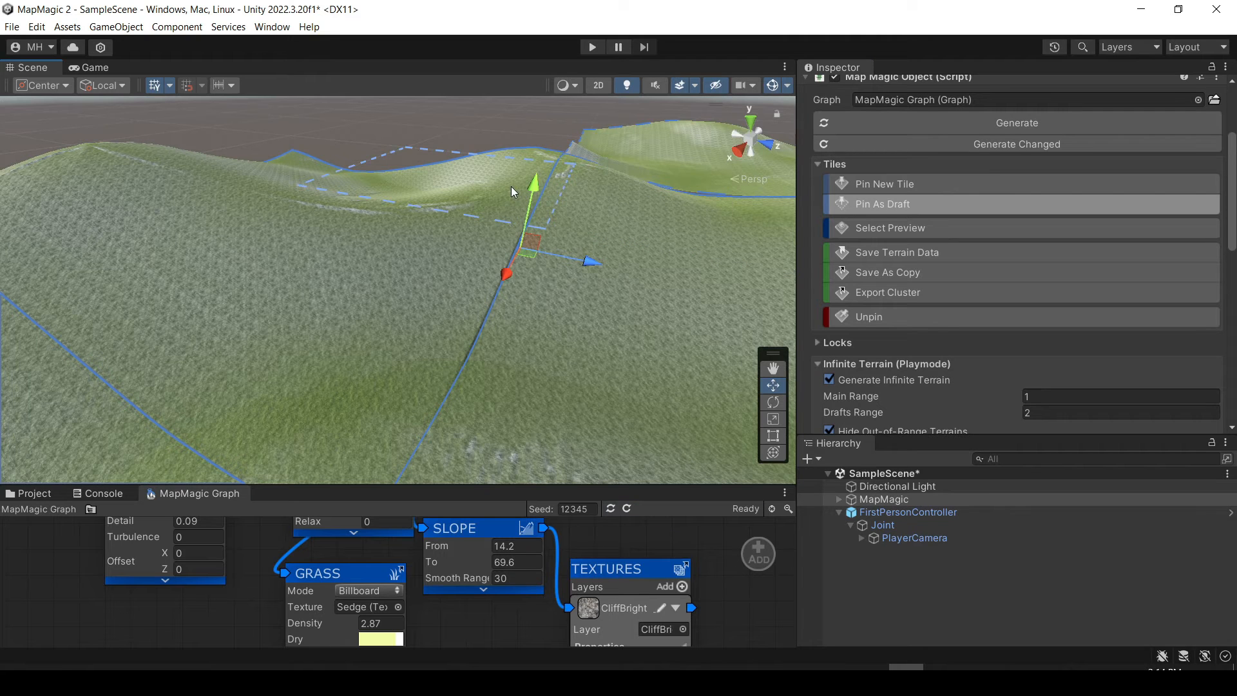
pyautogui.moveTo(265, 152); pyautogui.dragTo(364, 203, button='right')
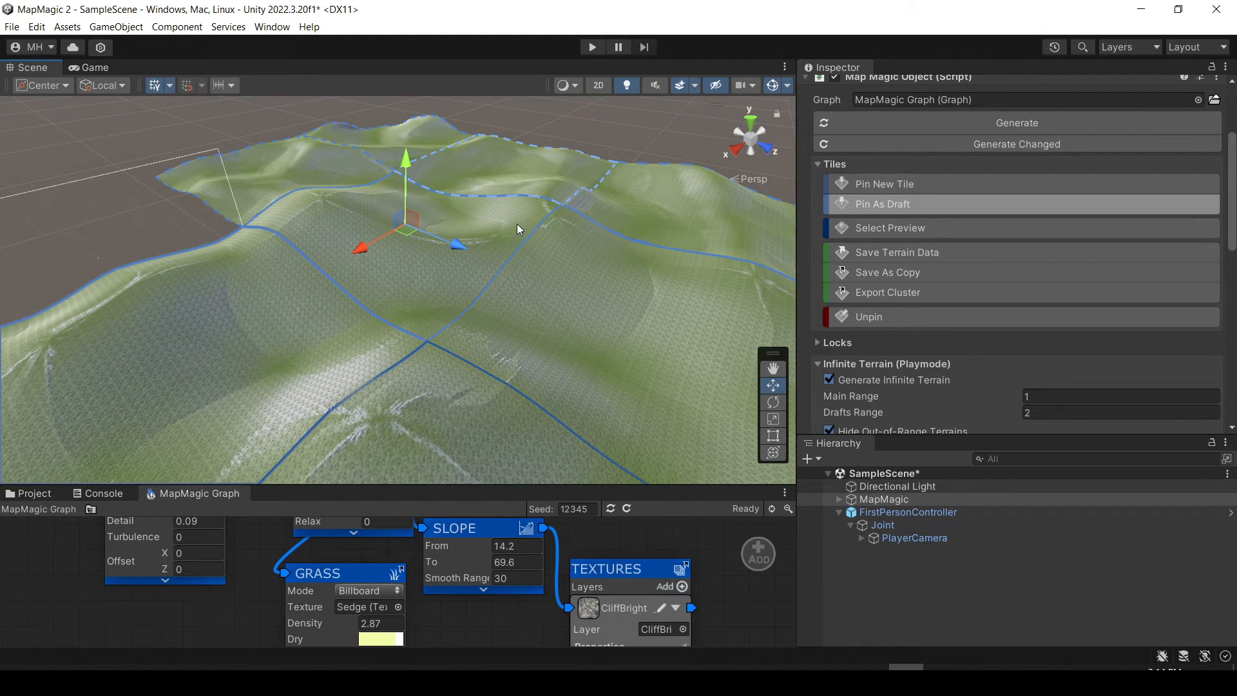
pyautogui.moveTo(624, 318); pyautogui.dragTo(557, 269, button='right')
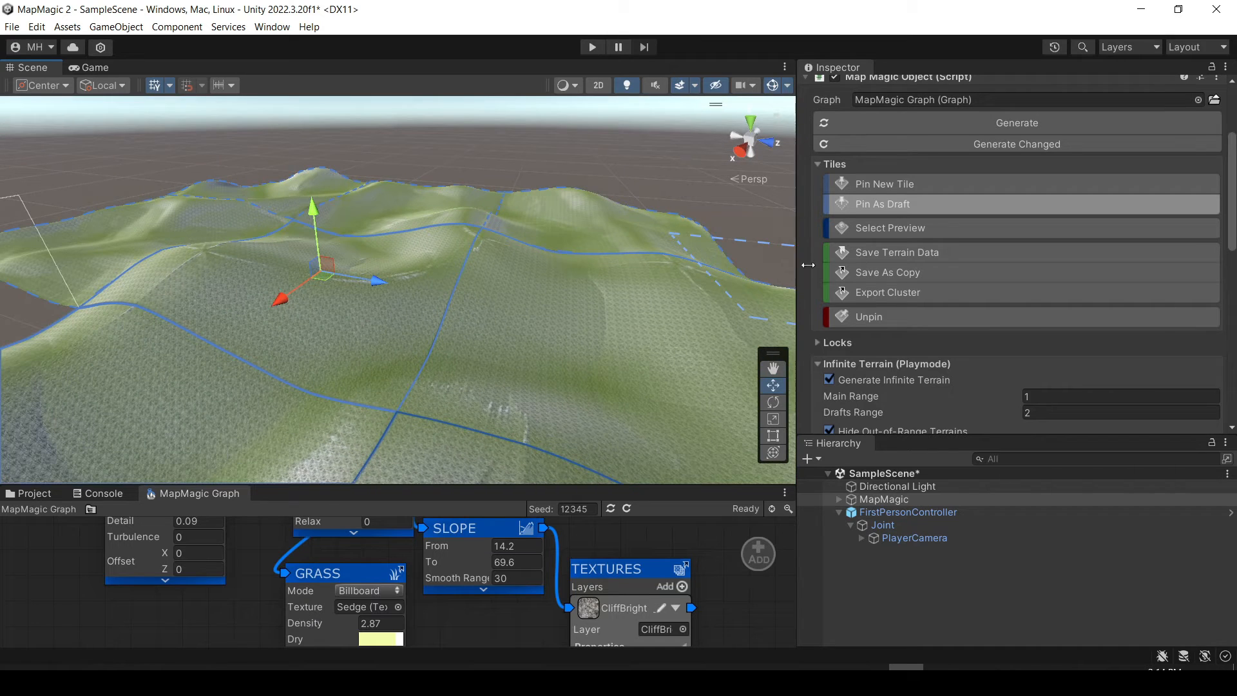
# Unpin six MapMagic tiles from the middle and rear rows, keeping the front tiles, and leave unpin mode.
pyautogui.click(864, 318)
pyautogui.click(515, 305)
pyautogui.click(396, 295)
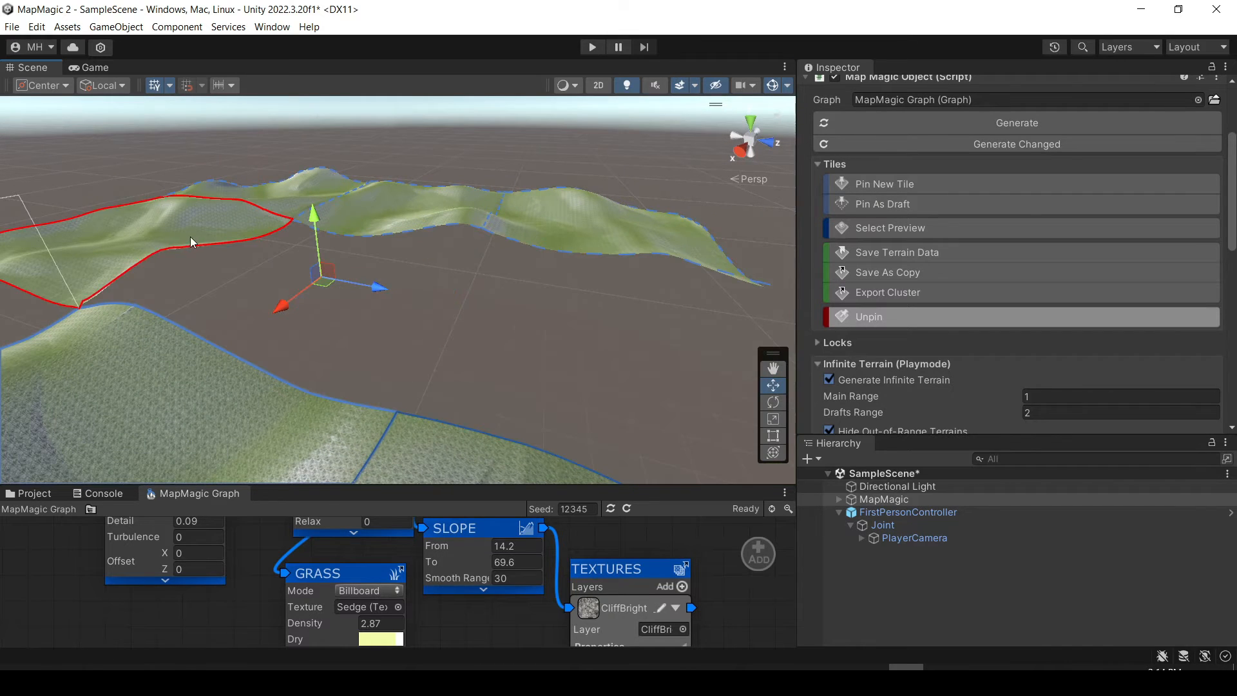
pyautogui.click(192, 233)
pyautogui.click(286, 185)
pyautogui.click(418, 206)
pyautogui.click(532, 220)
pyautogui.moveTo(378, 297); pyautogui.dragTo(359, 358, button='right')
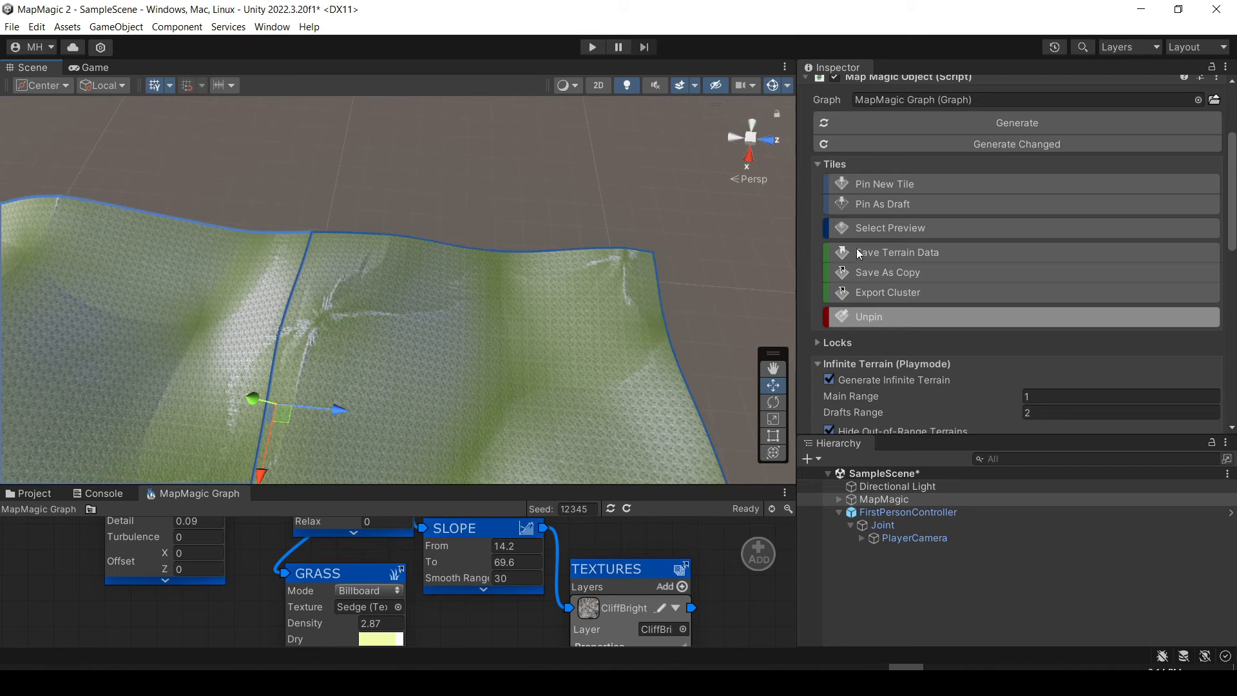
pyautogui.click(868, 320)
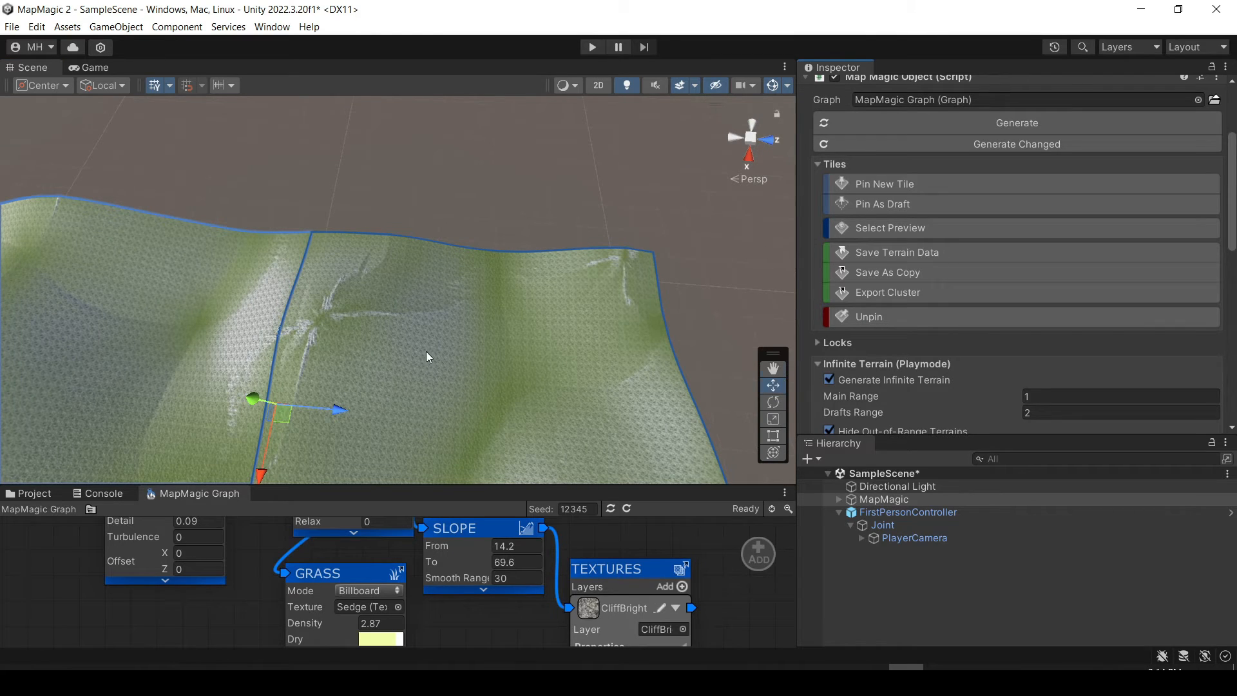
# Pin a new MapMagic tile detached from the existing terrain, one tile's gap beyond the block.
pyautogui.moveTo(428, 356); pyautogui.dragTo(391, 383, button='right')
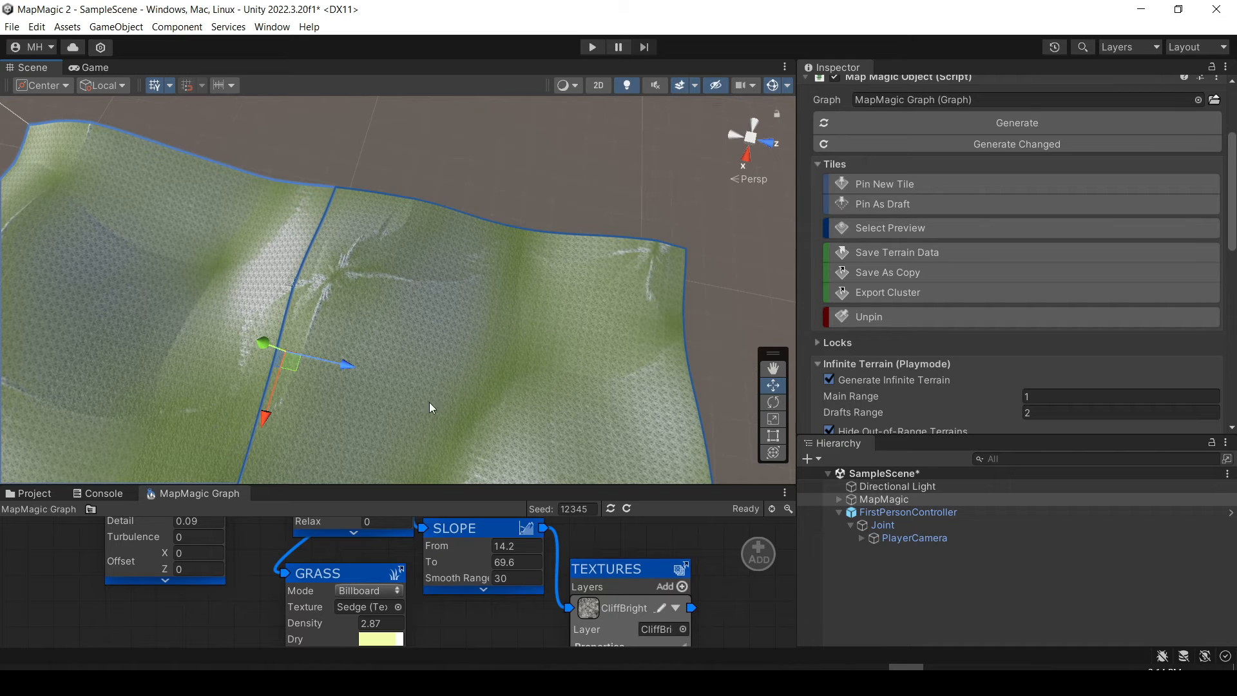
pyautogui.moveTo(496, 300); pyautogui.dragTo(523, 149, button='right')
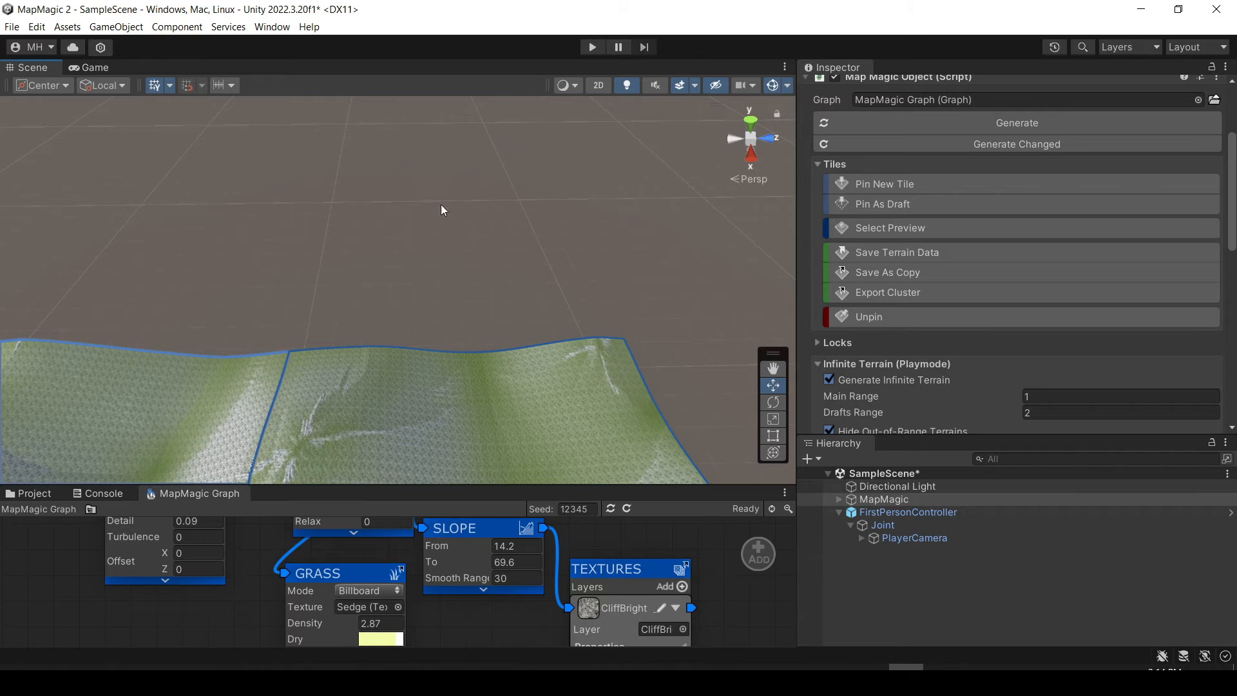
pyautogui.moveTo(441, 204); pyautogui.dragTo(460, 179, button='right')
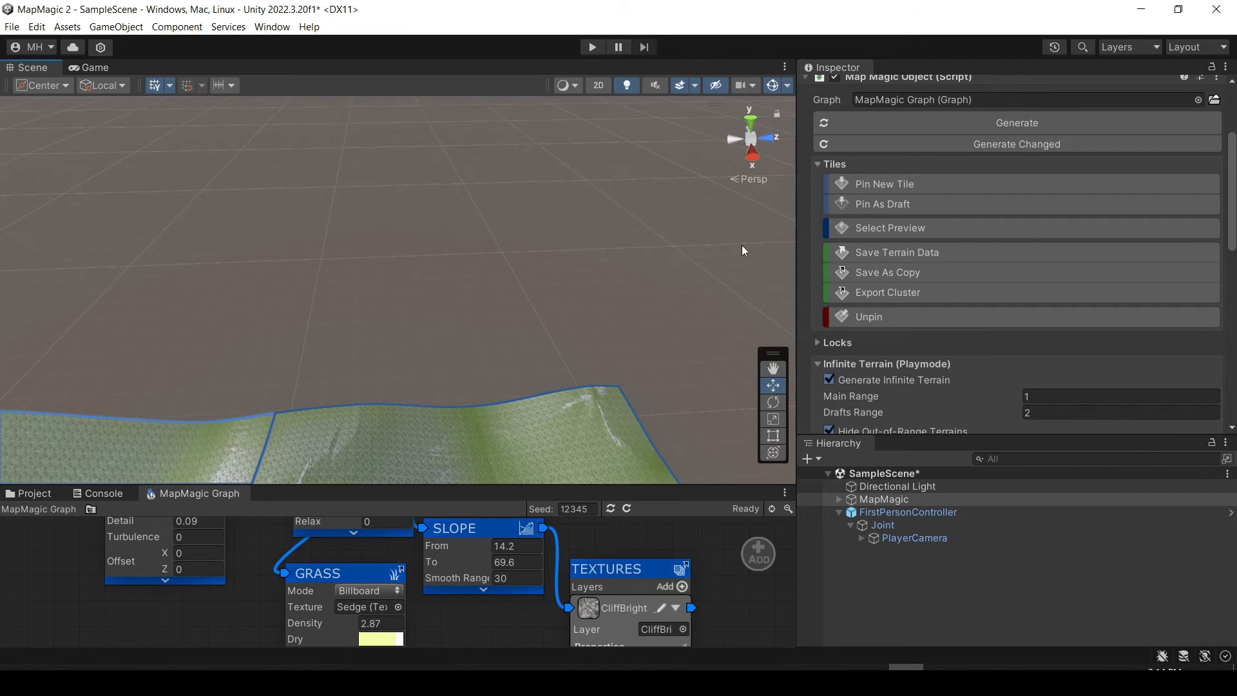
pyautogui.click(883, 184)
pyautogui.click(439, 233)
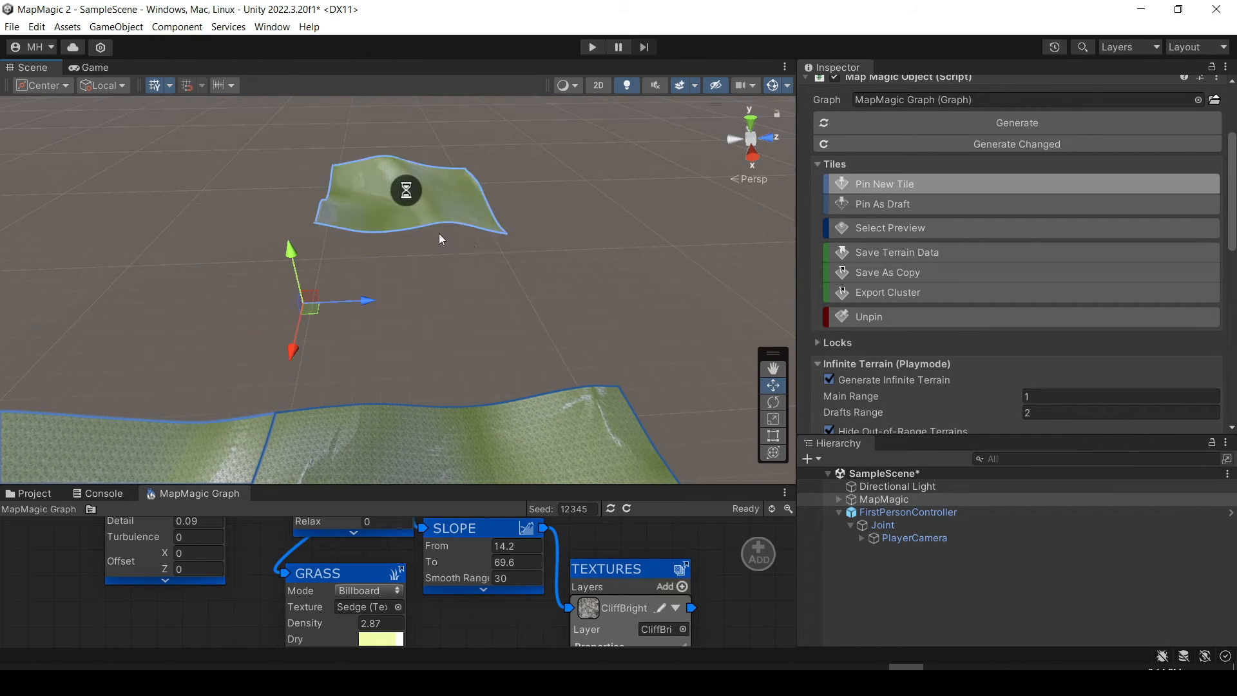
pyautogui.moveTo(561, 225); pyautogui.dragTo(502, 228, button='right')
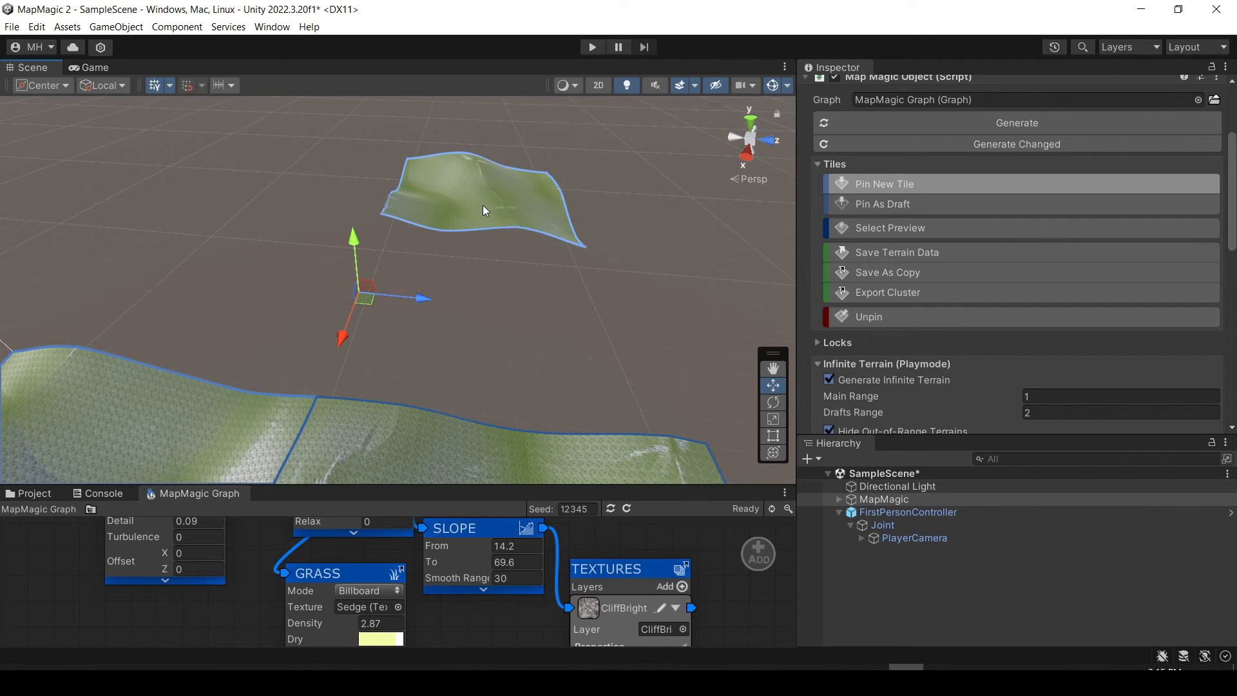
pyautogui.moveTo(482, 205); pyautogui.dragTo(361, 303, button='right')
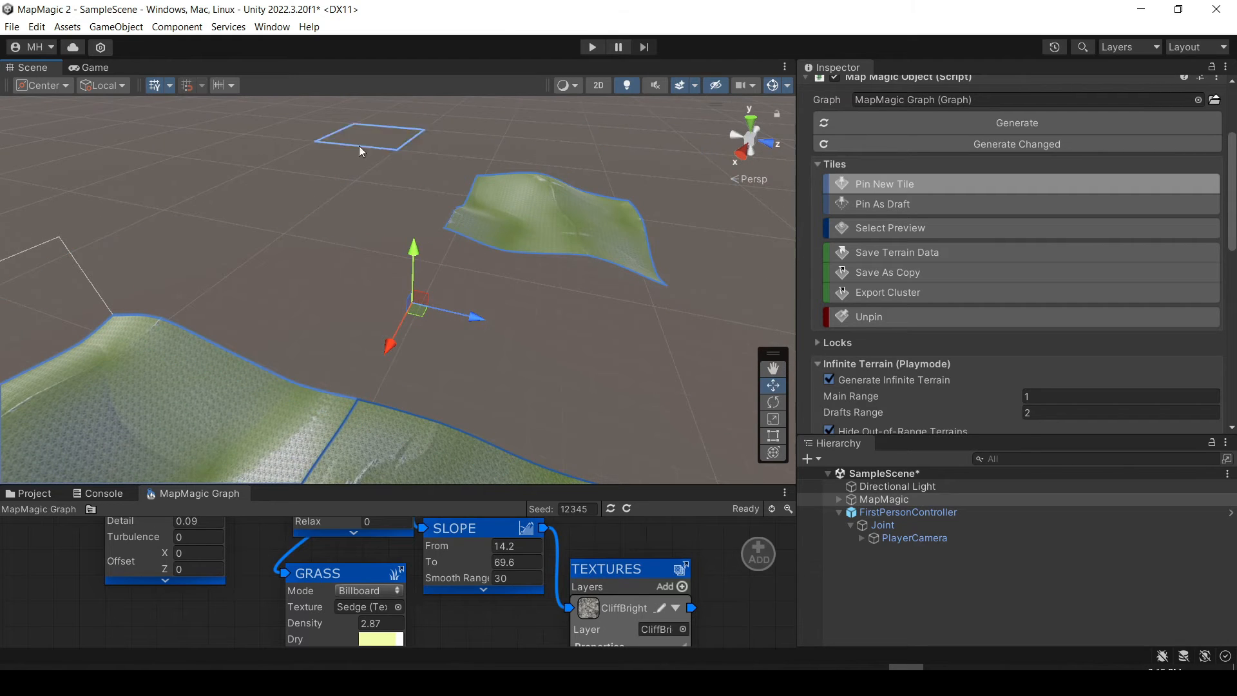
pyautogui.moveTo(610, 277); pyautogui.dragTo(567, 281, button='right')
pyautogui.moveTo(389, 258); pyautogui.dragTo(575, 241, button='right')
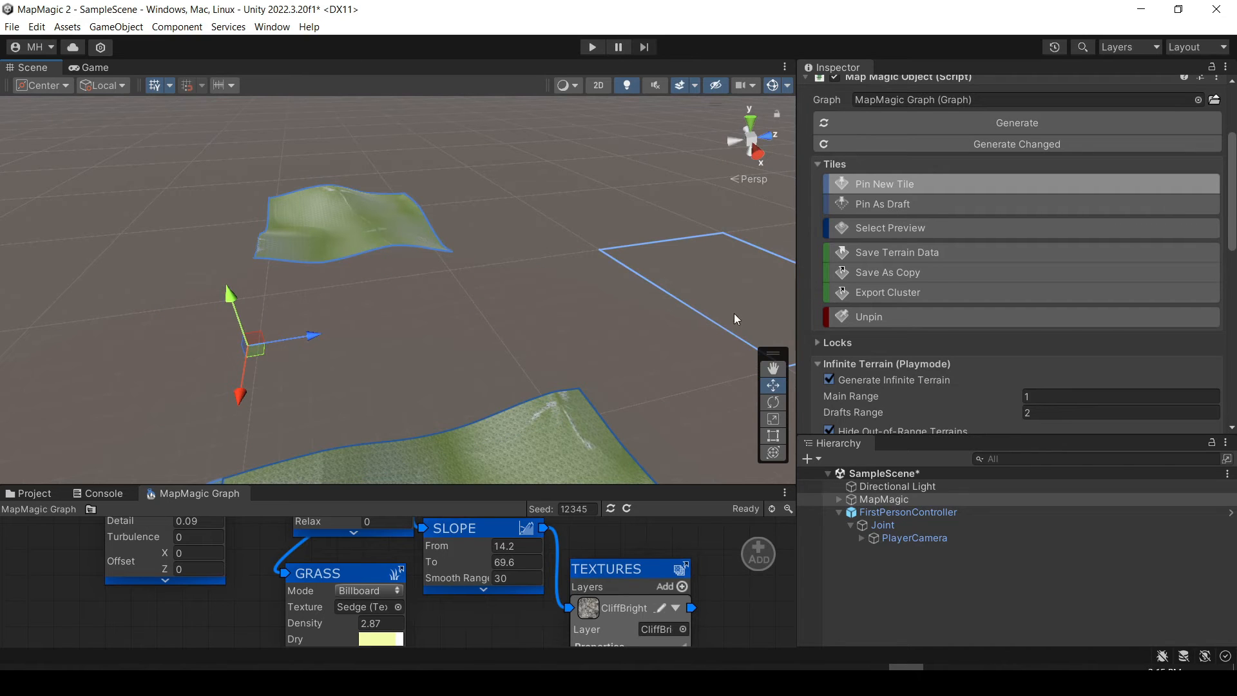
# Expand the MapMagic object's Locks settings and add a new lock location.
pyautogui.scroll(-5, 929, 339)
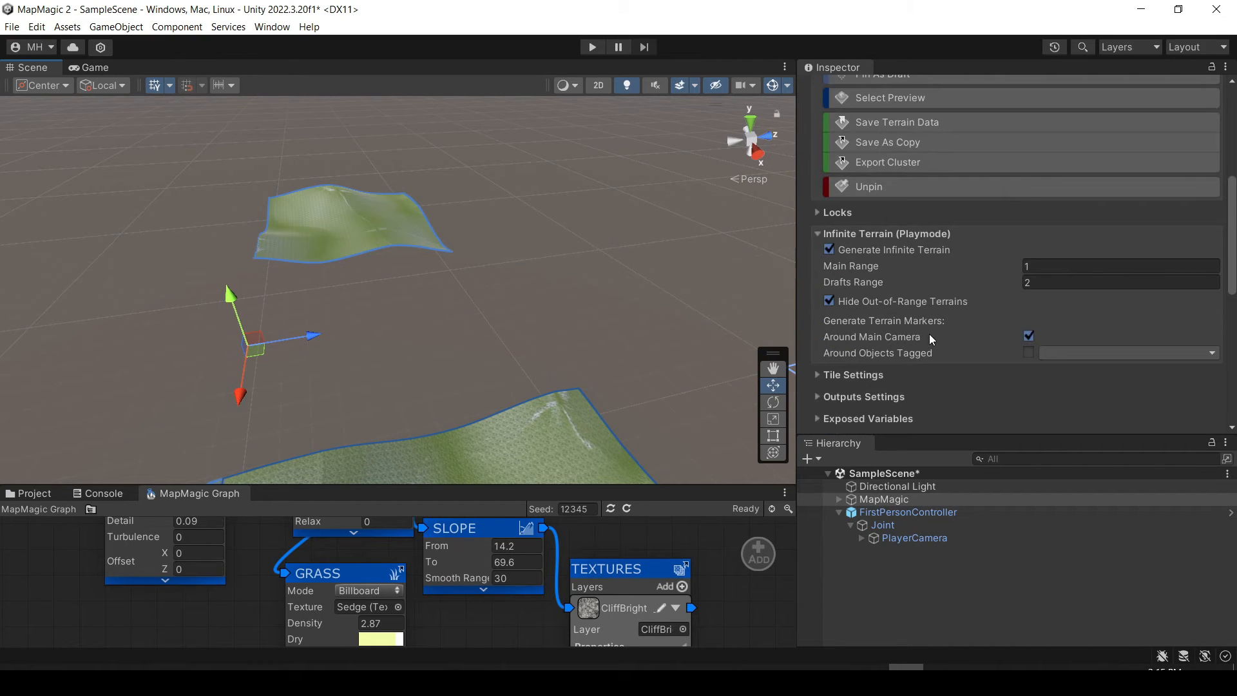
pyautogui.click(817, 213)
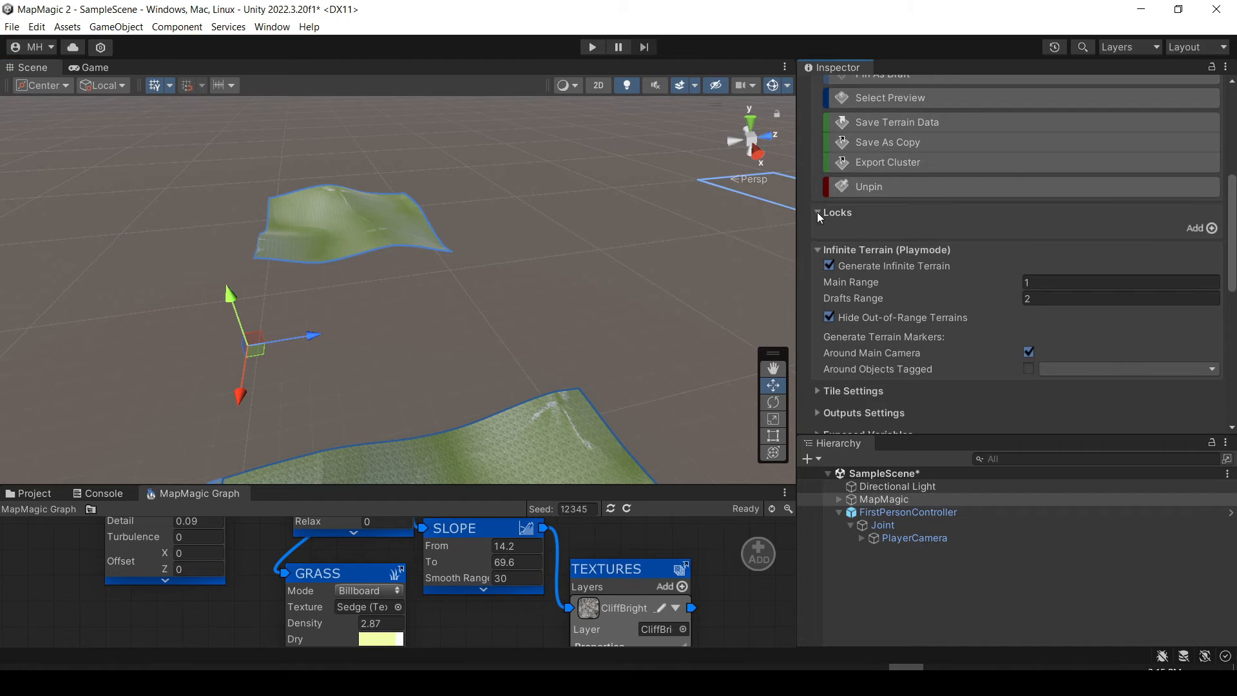
pyautogui.click(1210, 228)
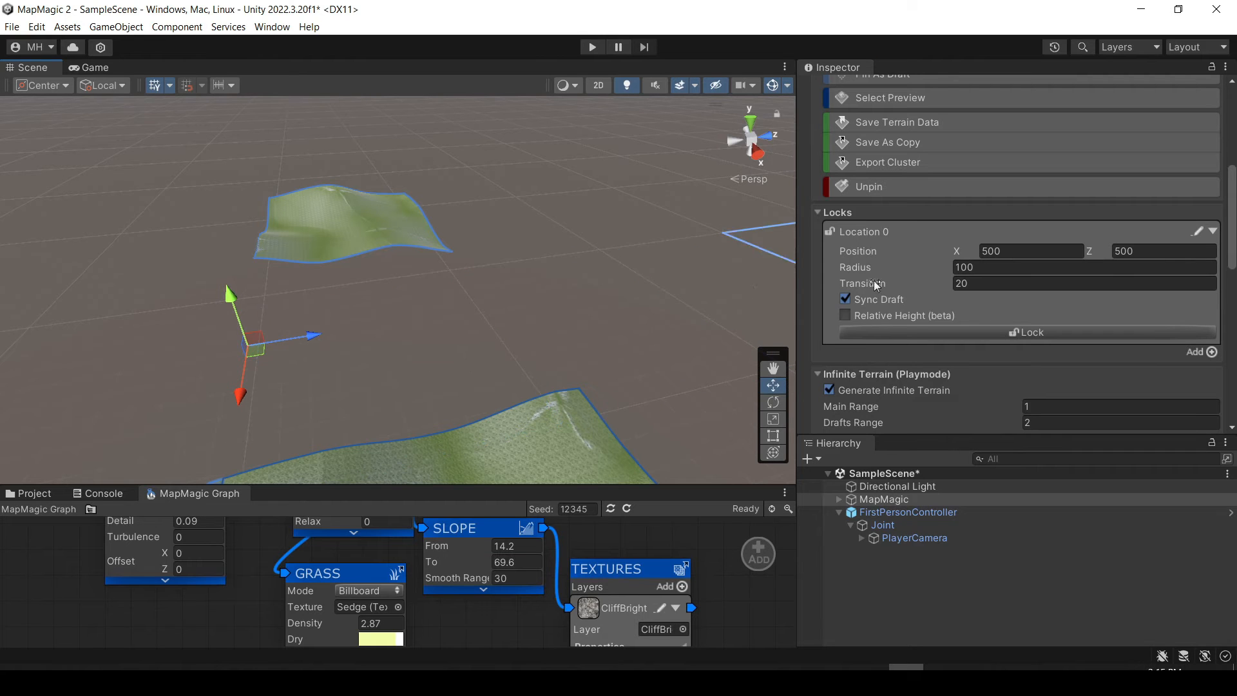
# Pin a tile in the gap between the detached tile and the main terrain, and leave pinning mode.
pyautogui.click(380, 350)
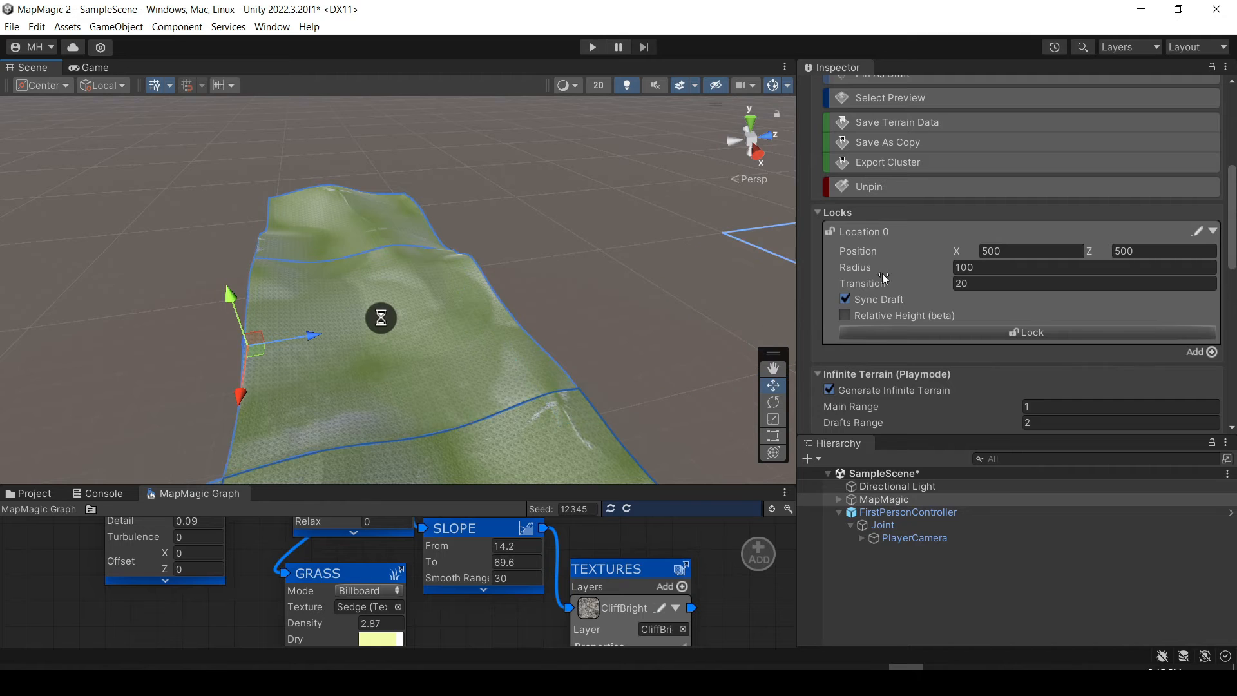
pyautogui.scroll(3, 880, 161)
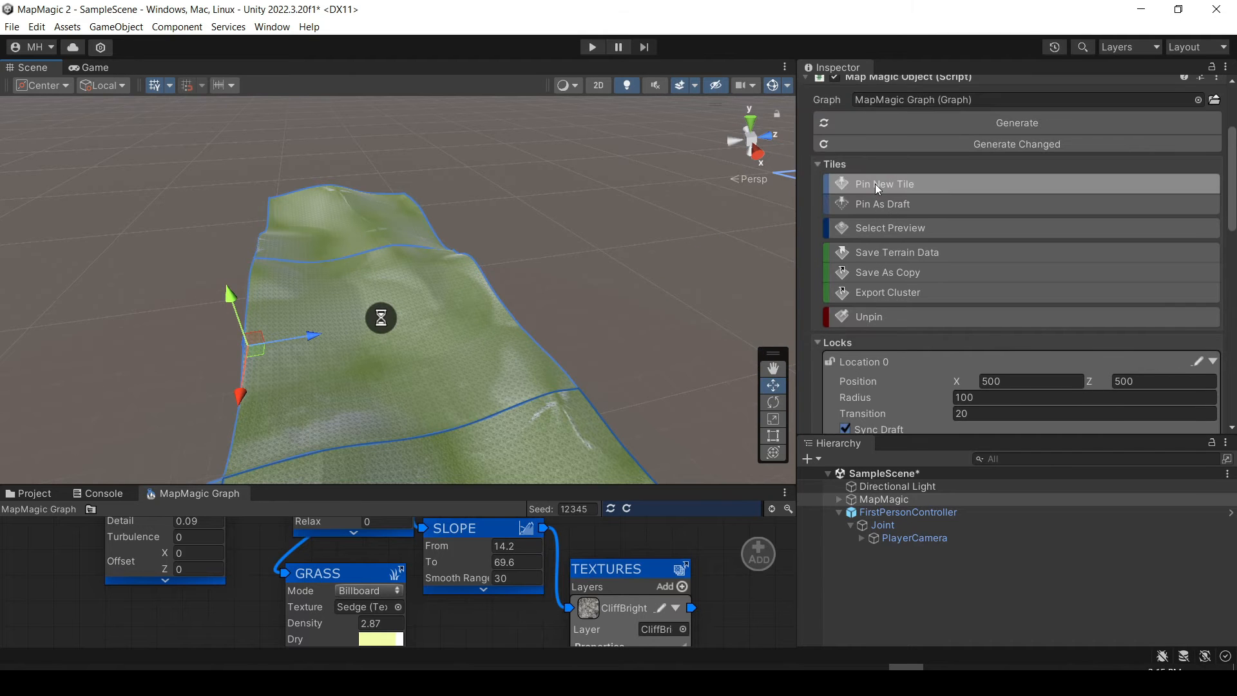
pyautogui.click(875, 185)
# Set the Location 0 lock to position X 281, Z 775, with radius 184 and transition 16.7.
pyautogui.moveTo(409, 346); pyautogui.dragTo(495, 275, button='right')
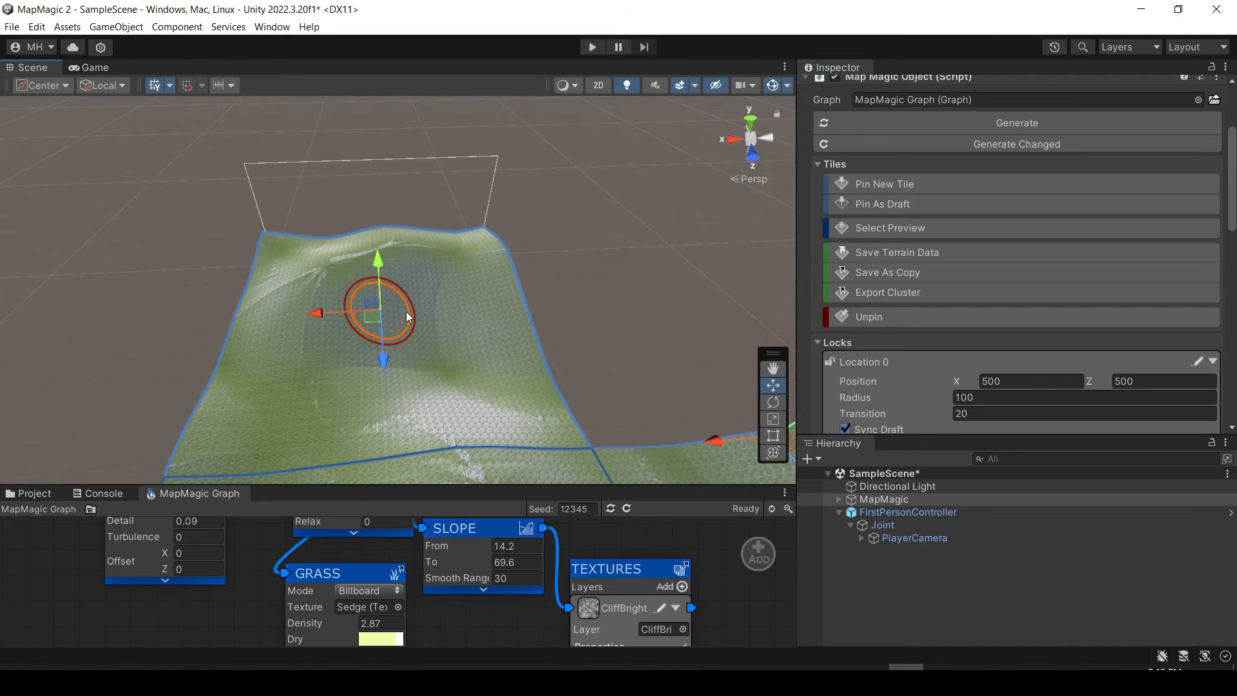
pyautogui.scroll(-3, 878, 296)
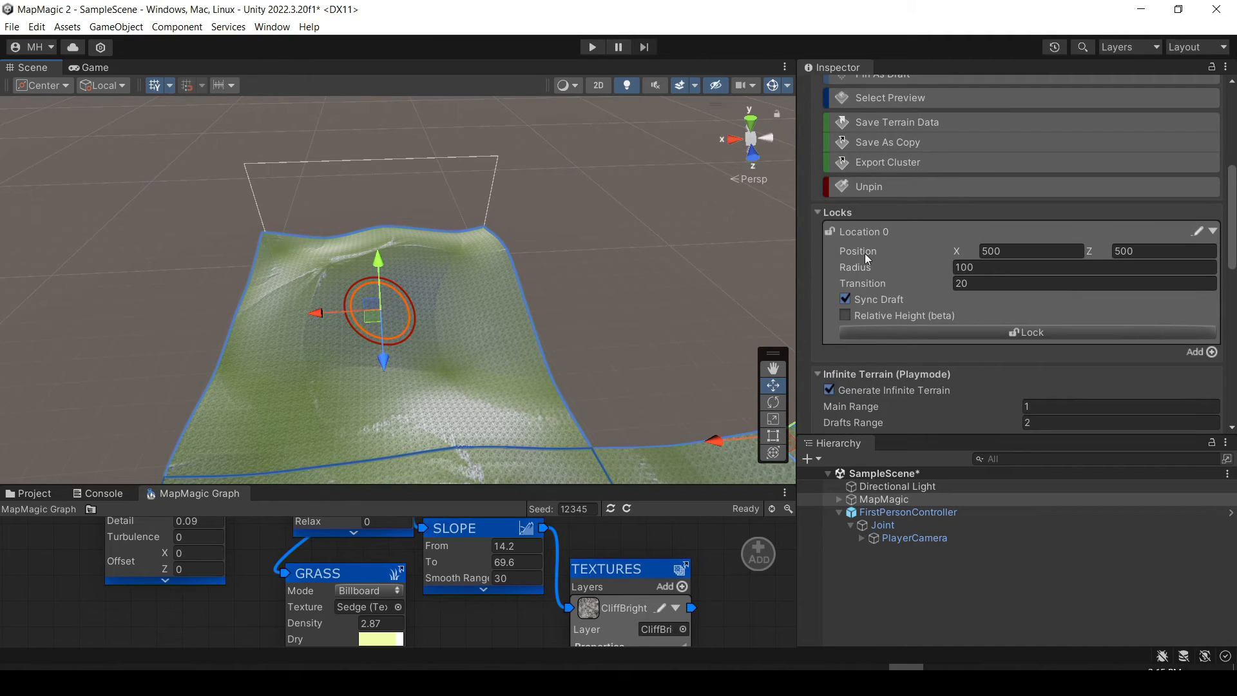
pyautogui.moveTo(865, 253); pyautogui.dragTo(694, 265)
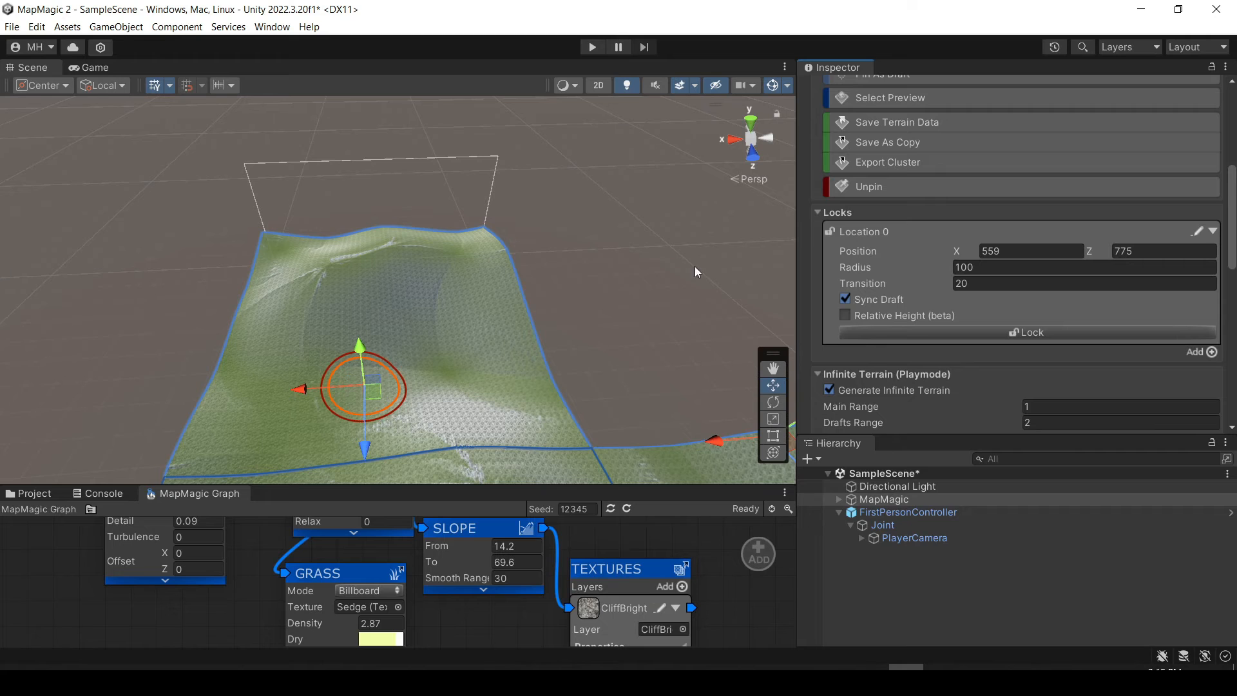
pyautogui.moveTo(956, 250); pyautogui.dragTo(159, 268)
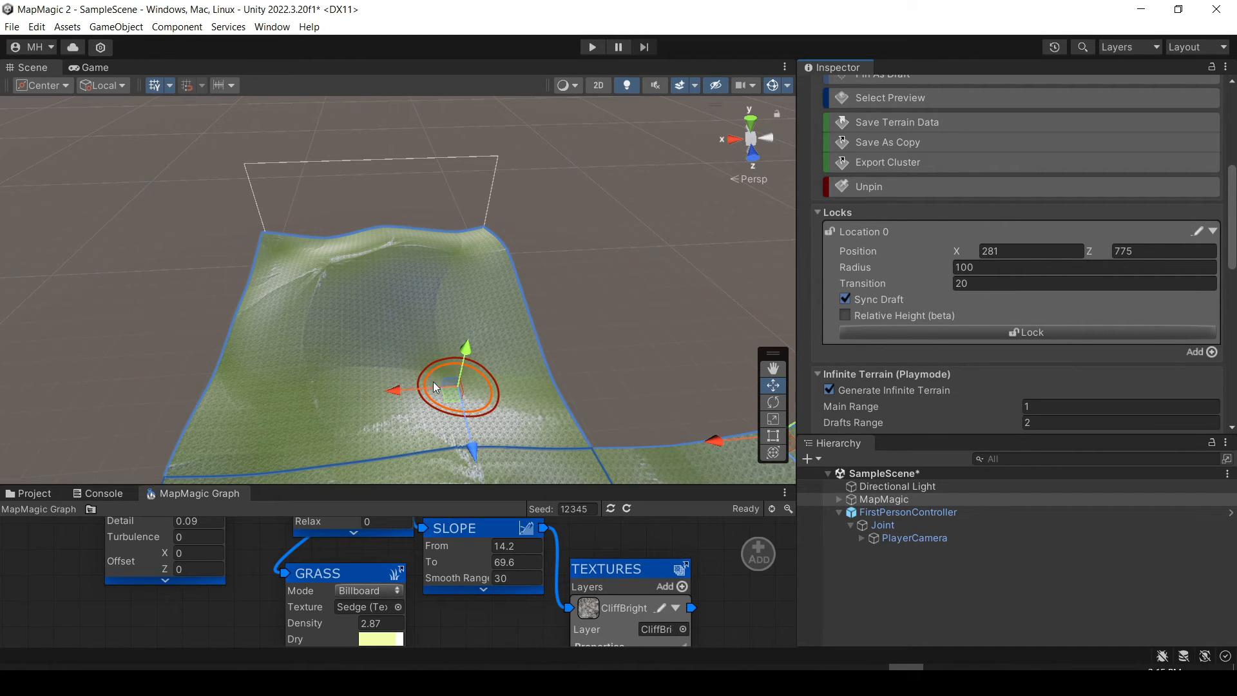
pyautogui.moveTo(848, 265); pyautogui.dragTo(8, 279)
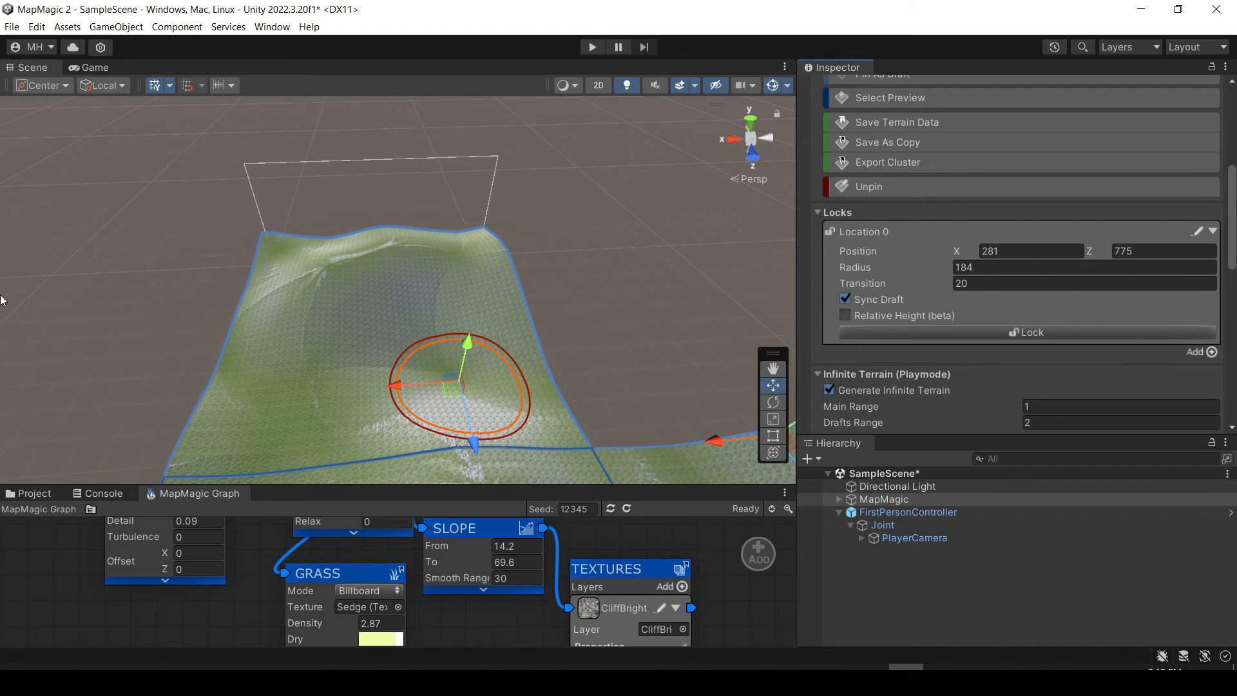
pyautogui.moveTo(868, 286); pyautogui.dragTo(653, 293)
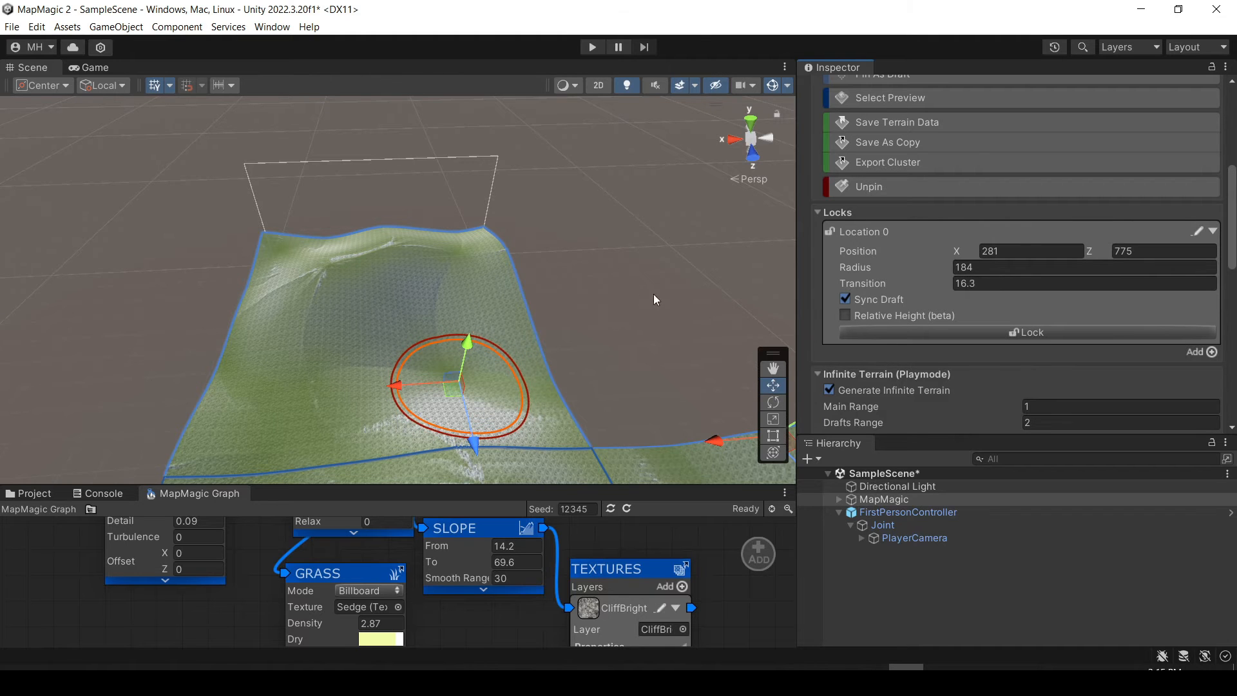
# Examine the lock circle and the seams between neighbouring terrain tiles up close.
pyautogui.press('w')
pyautogui.moveTo(373, 365); pyautogui.dragTo(388, 329, button='right')
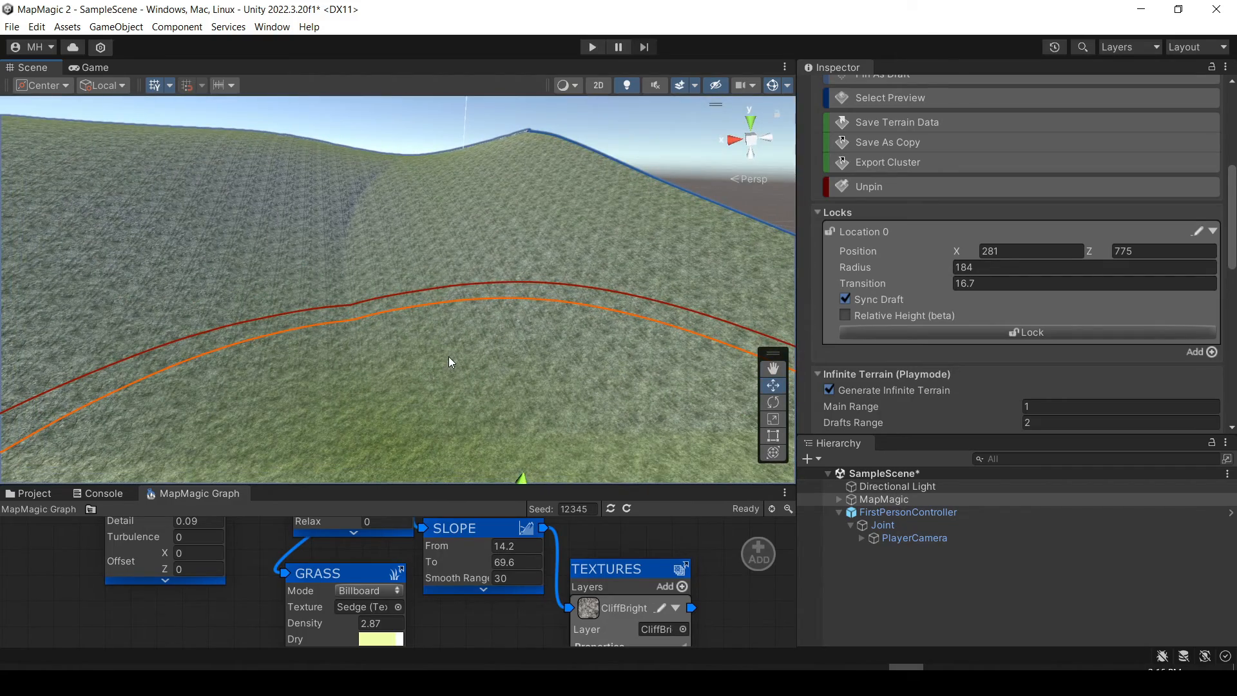
pyautogui.moveTo(441, 349); pyautogui.dragTo(327, 297, button='right')
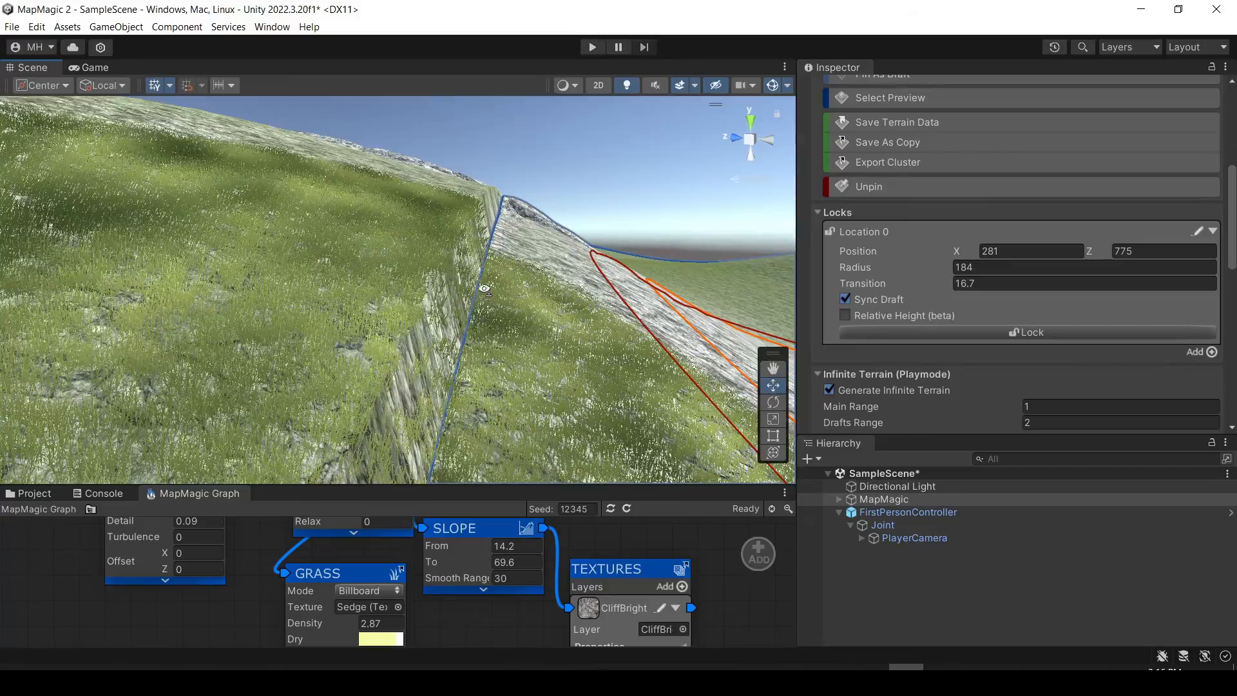
pyautogui.moveTo(453, 259); pyautogui.dragTo(433, 329, button='right')
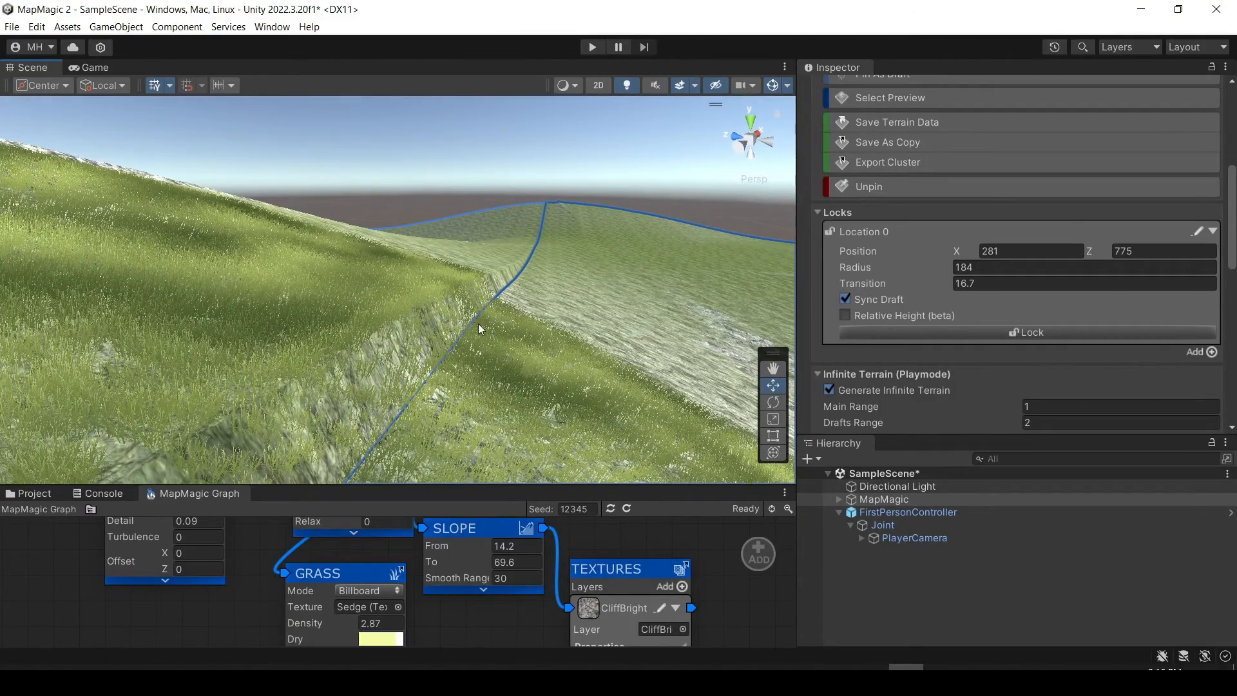
pyautogui.moveTo(482, 329); pyautogui.dragTo(155, 281, button='right')
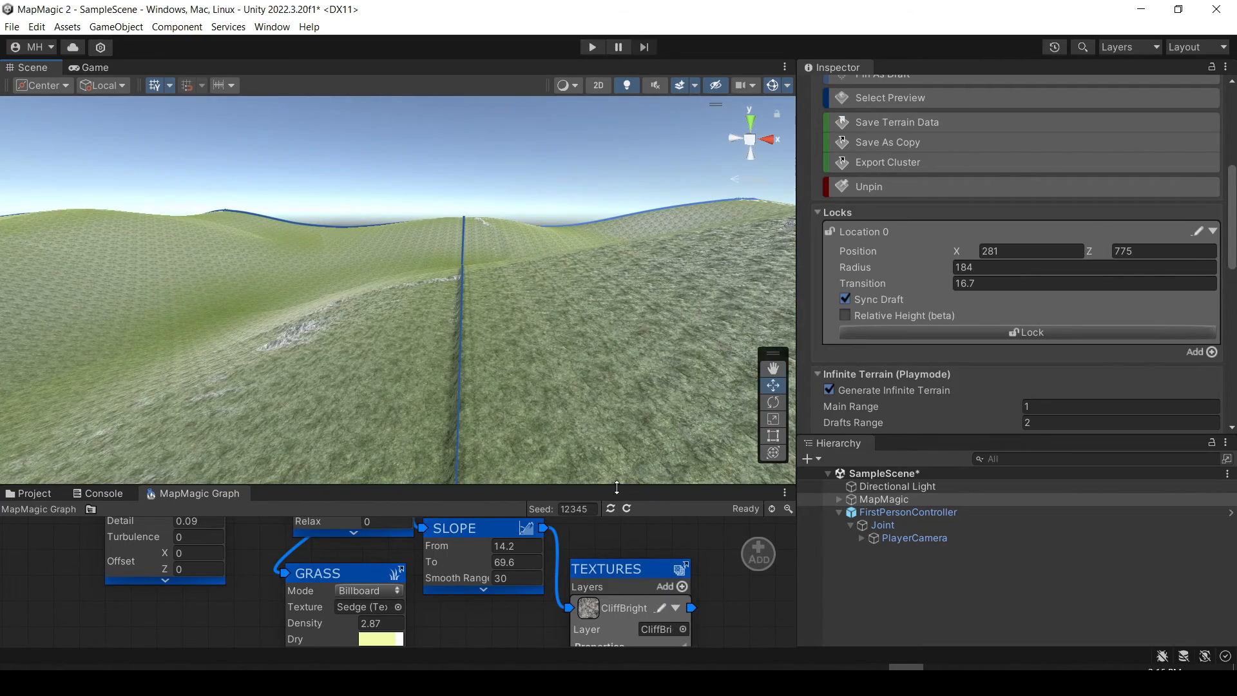
# Enlarge the lower panel area, open the MapMagic manual PDF from the project's MapMagic folder, and skim its opening pages.
pyautogui.moveTo(386, 484); pyautogui.dragTo(354, 284)
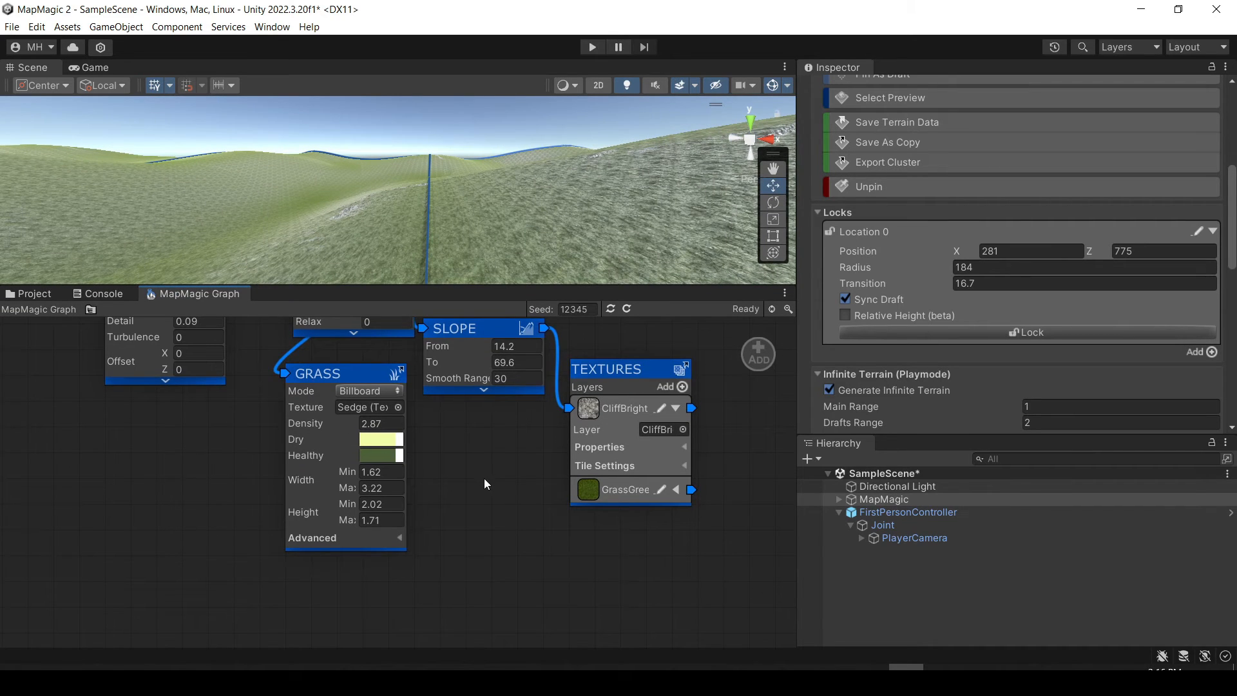
pyautogui.scroll(-2, 485, 478)
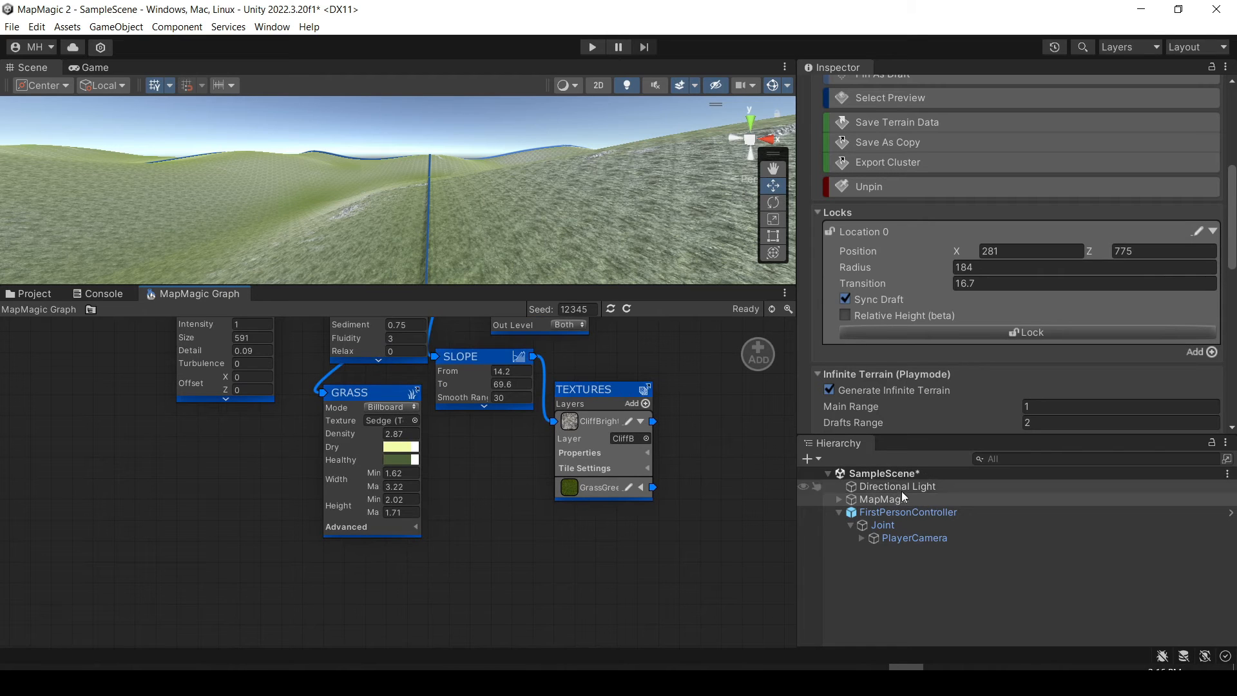
pyautogui.click(23, 294)
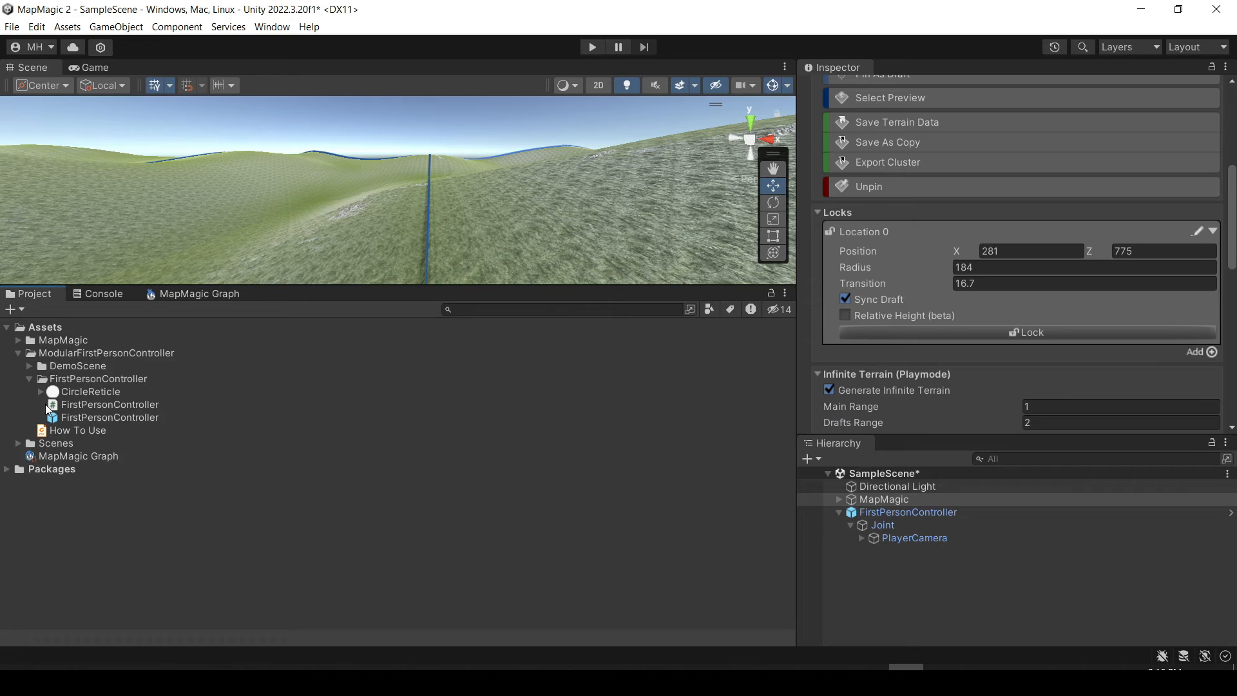
pyautogui.click(55, 431)
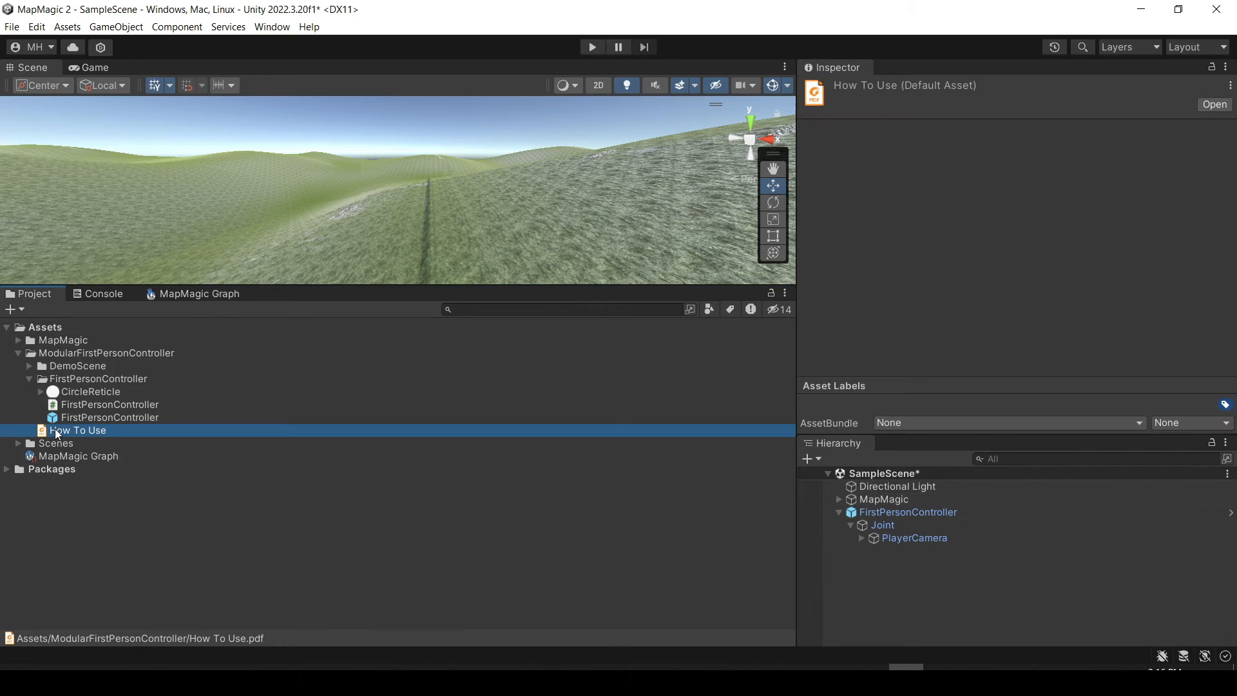
pyautogui.click(19, 353)
pyautogui.click(18, 340)
pyautogui.click(56, 509)
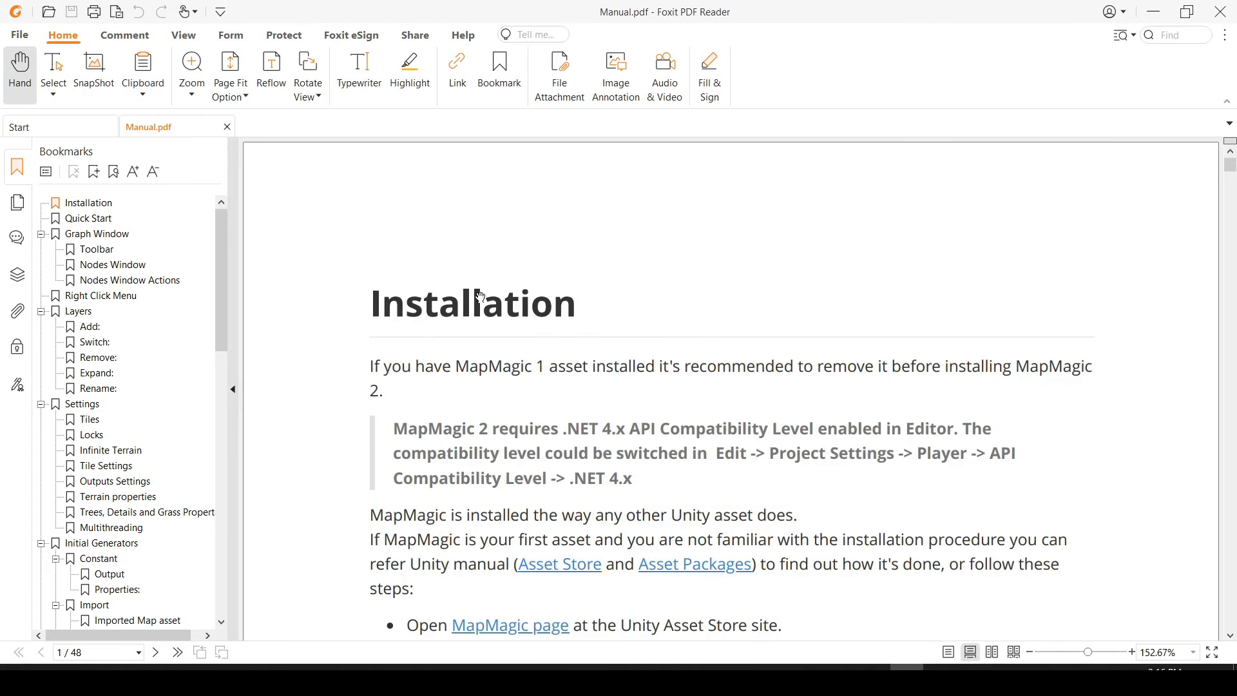
pyautogui.scroll(-10, 579, 327)
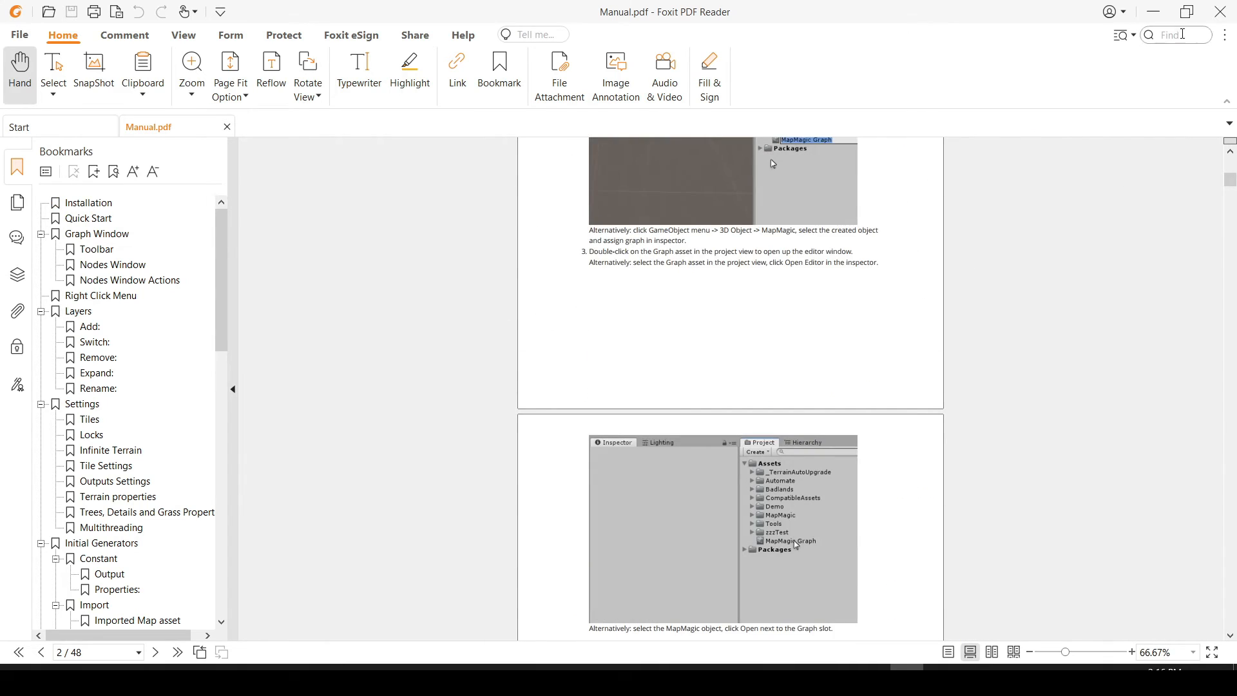
# Return from the manual to Unity, enlarge the Scene view, and bring up the MapMagic node graph.
pyautogui.click(1153, 12)
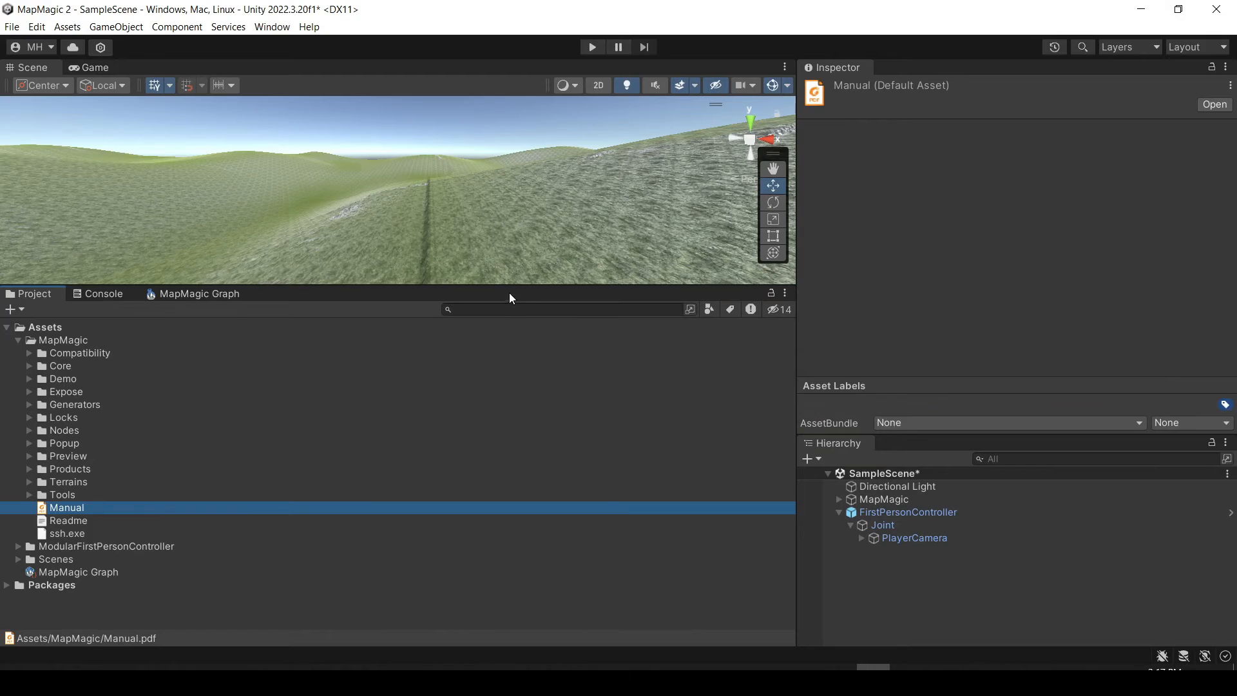
pyautogui.moveTo(505, 285); pyautogui.dragTo(487, 407)
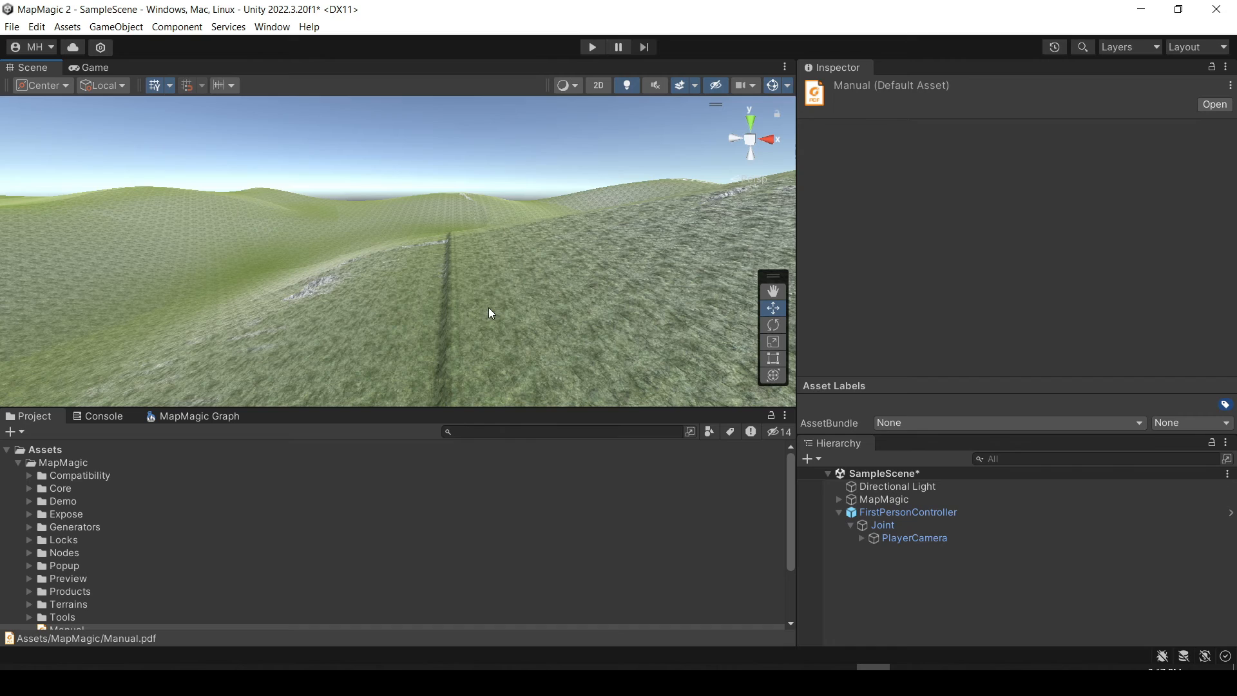
pyautogui.moveTo(489, 308); pyautogui.dragTo(709, 303, button='right')
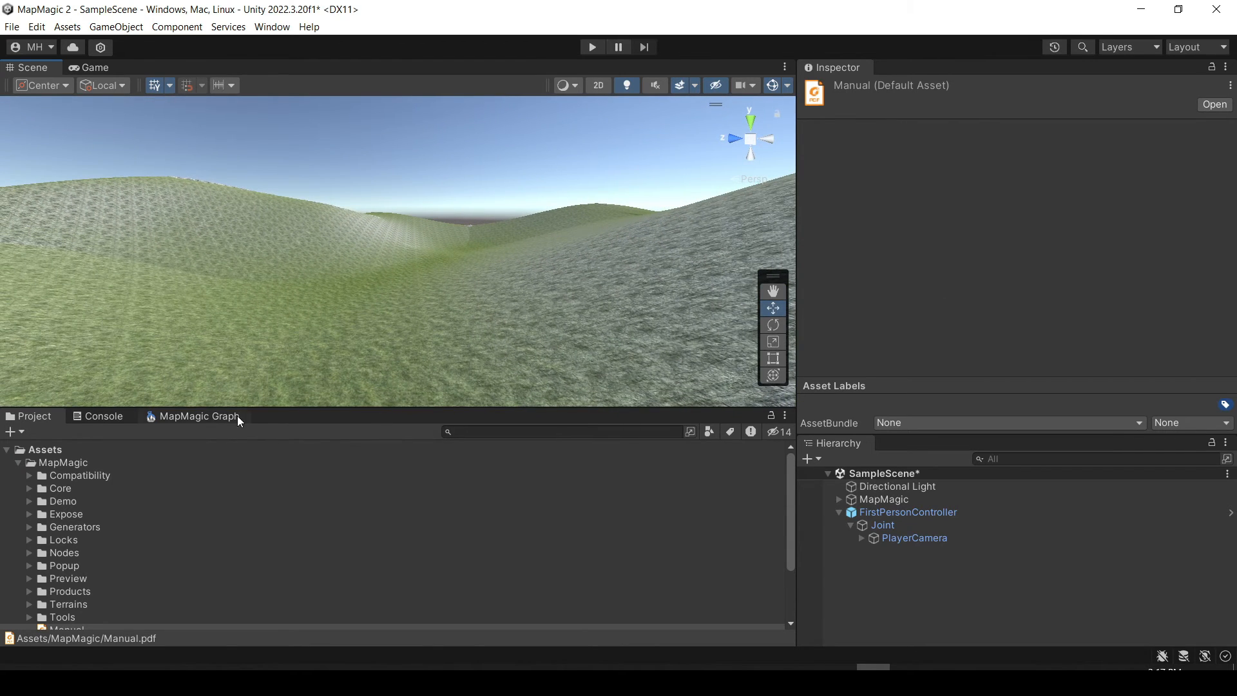
pyautogui.click(219, 417)
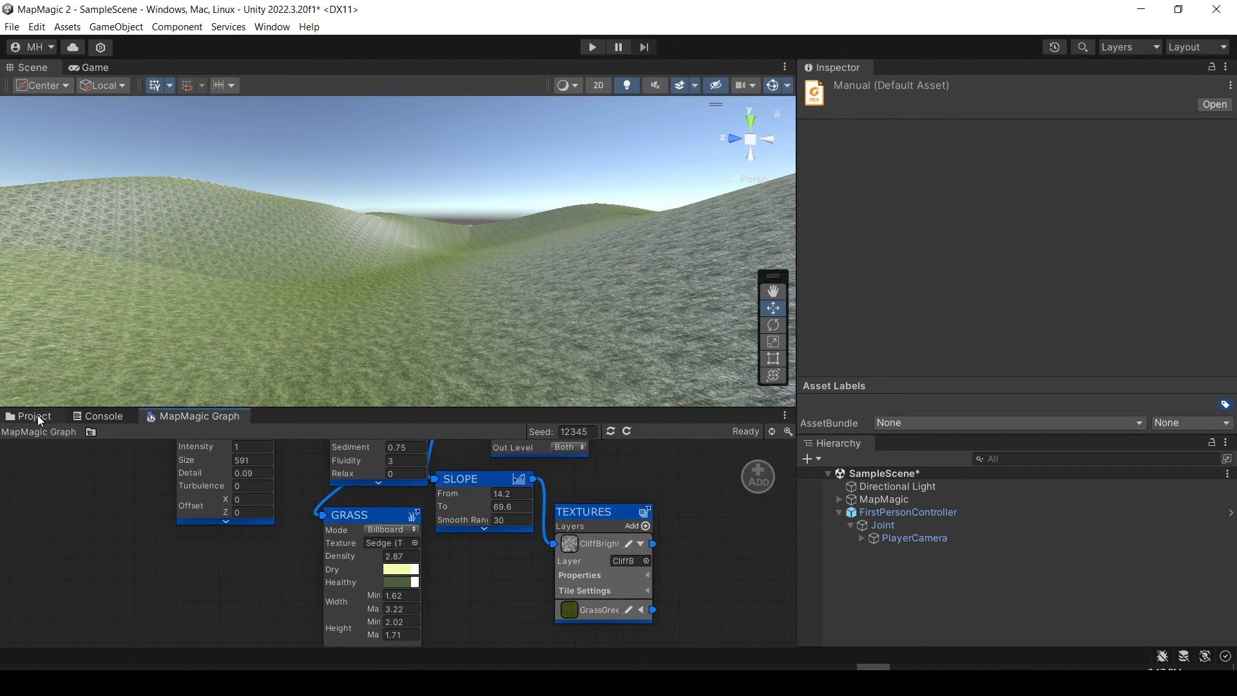
# Assign the MinuteIsland graph to the MapMagic object and generate the terrain from it.
pyautogui.click(888, 499)
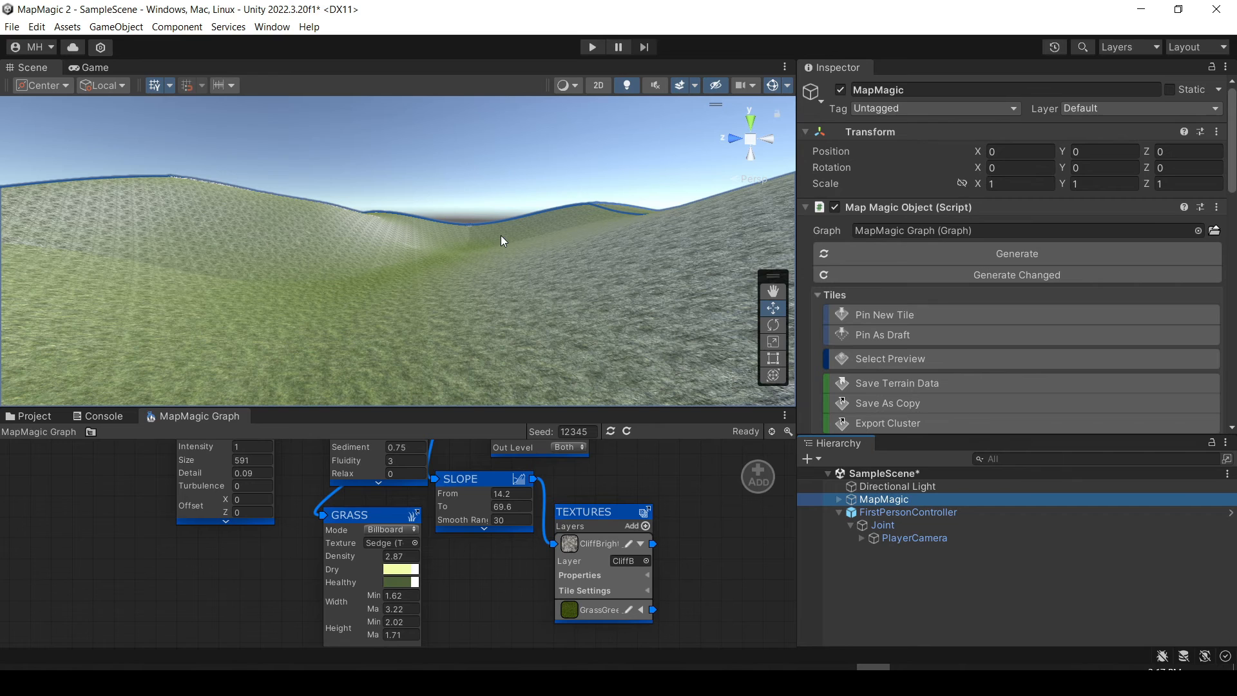
pyautogui.click(1197, 231)
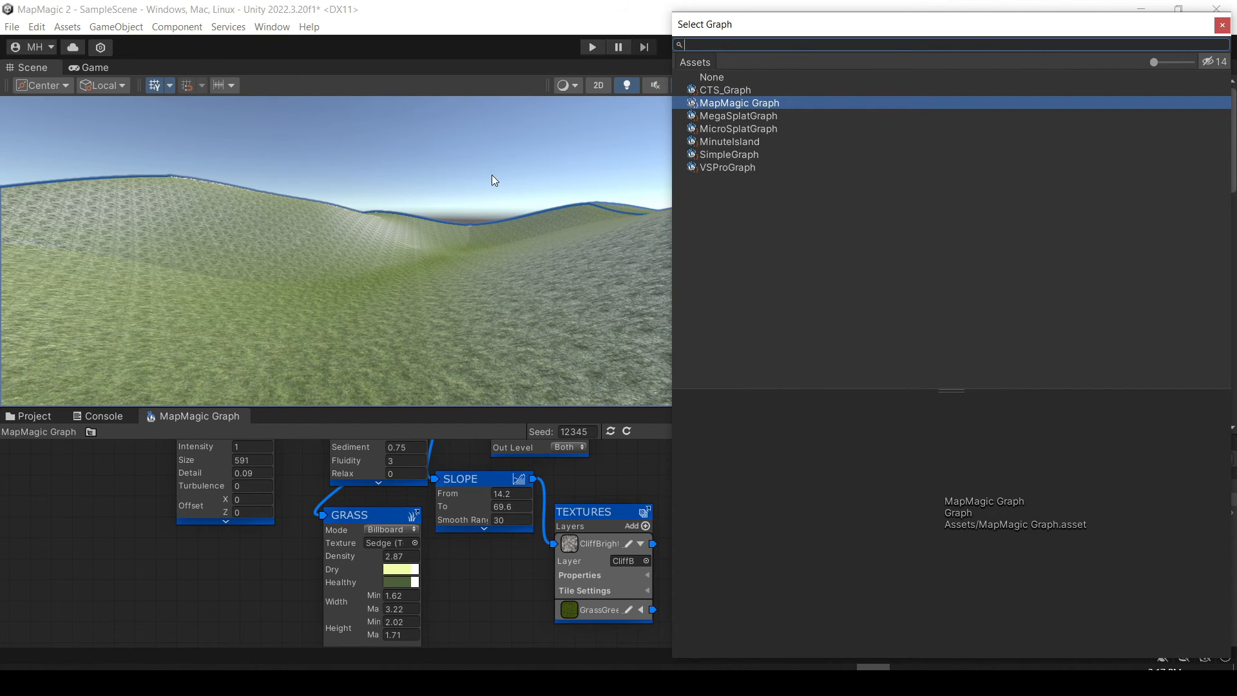
pyautogui.click(733, 141)
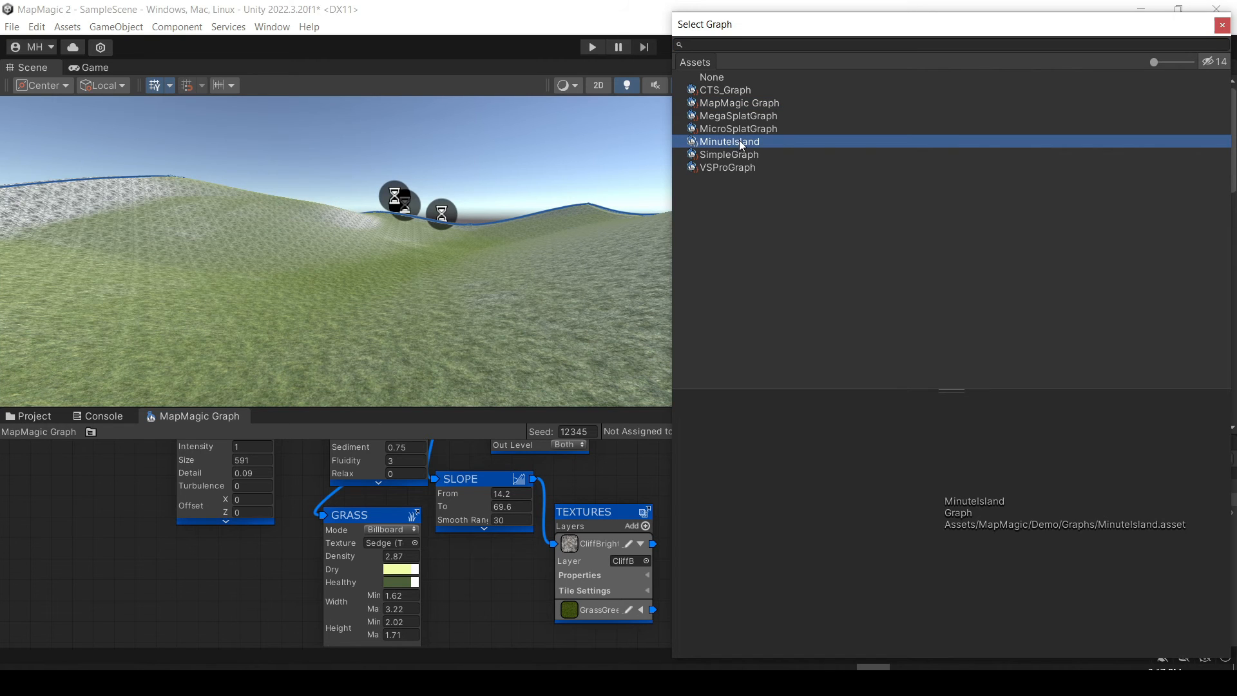
pyautogui.doubleClick(739, 142)
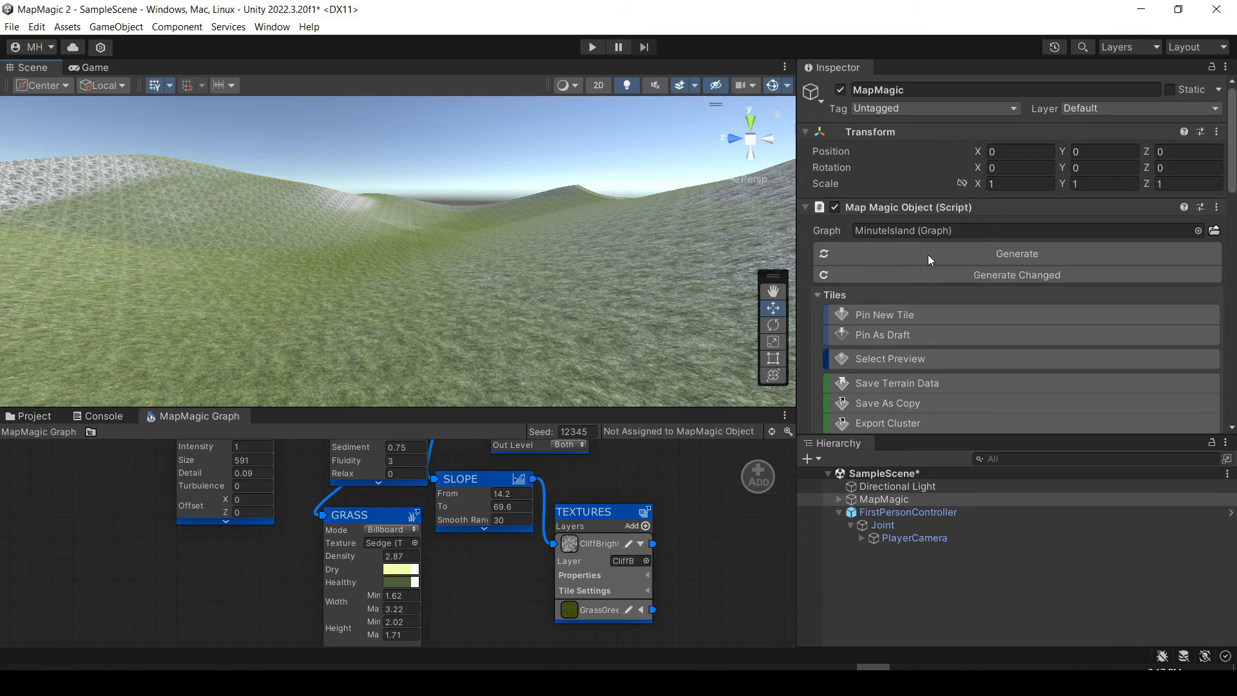
pyautogui.click(927, 254)
# Examine the generated island terrain from a distance, across its neighbouring tiles, and down among the grass and cliffs.
pyautogui.moveTo(379, 227); pyautogui.dragTo(757, 306, button='right')
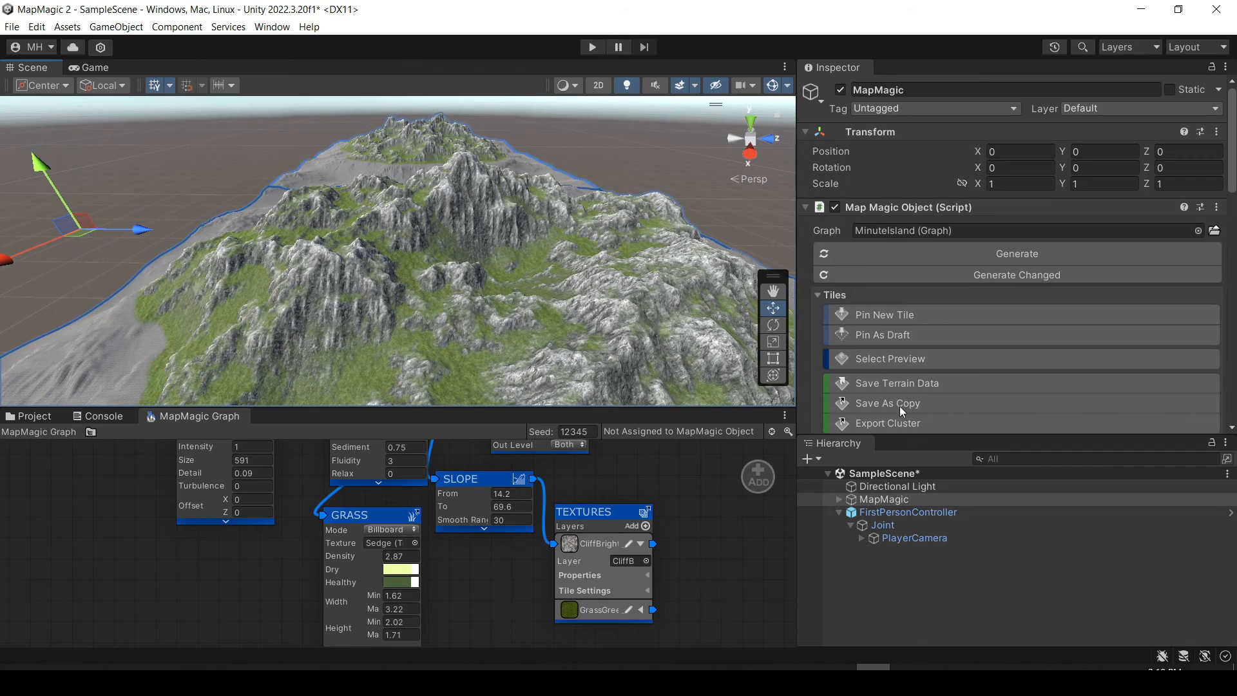
pyautogui.scroll(-4, 899, 406)
pyautogui.scroll(3, 881, 306)
pyautogui.moveTo(541, 236); pyautogui.dragTo(523, 138, button='right')
pyautogui.press('s')
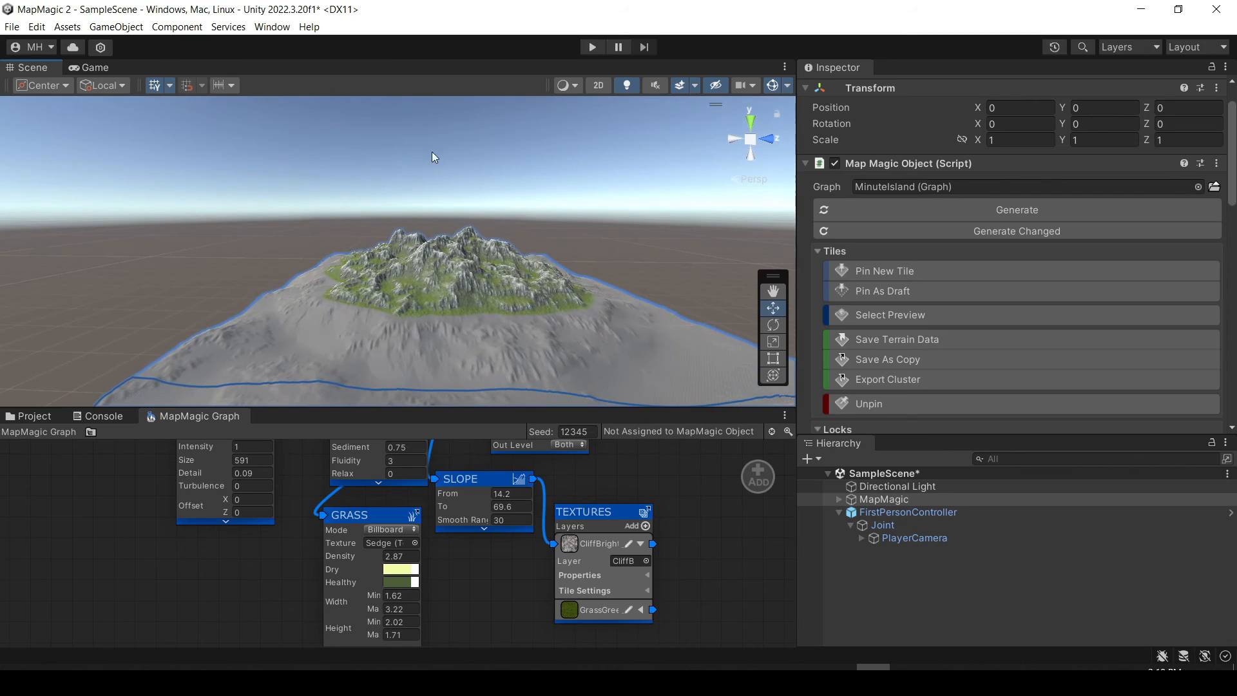
pyautogui.moveTo(688, 185); pyautogui.dragTo(586, 251, button='right')
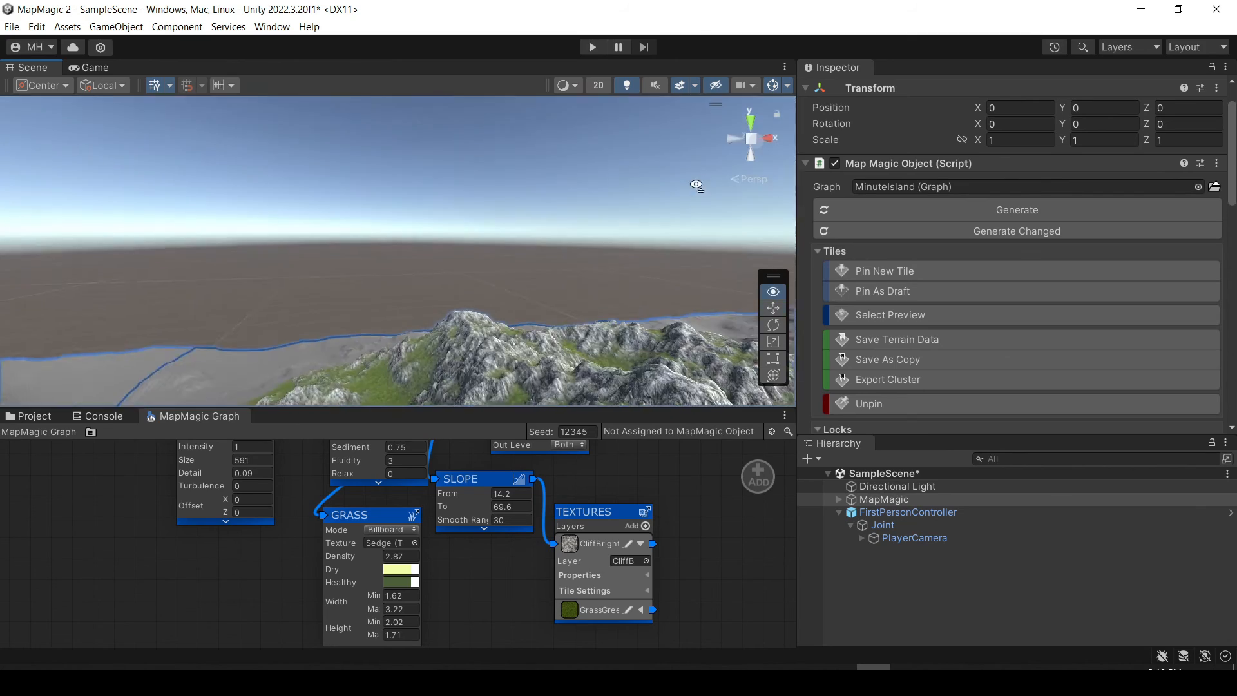
pyautogui.press('s')
pyautogui.press('w')
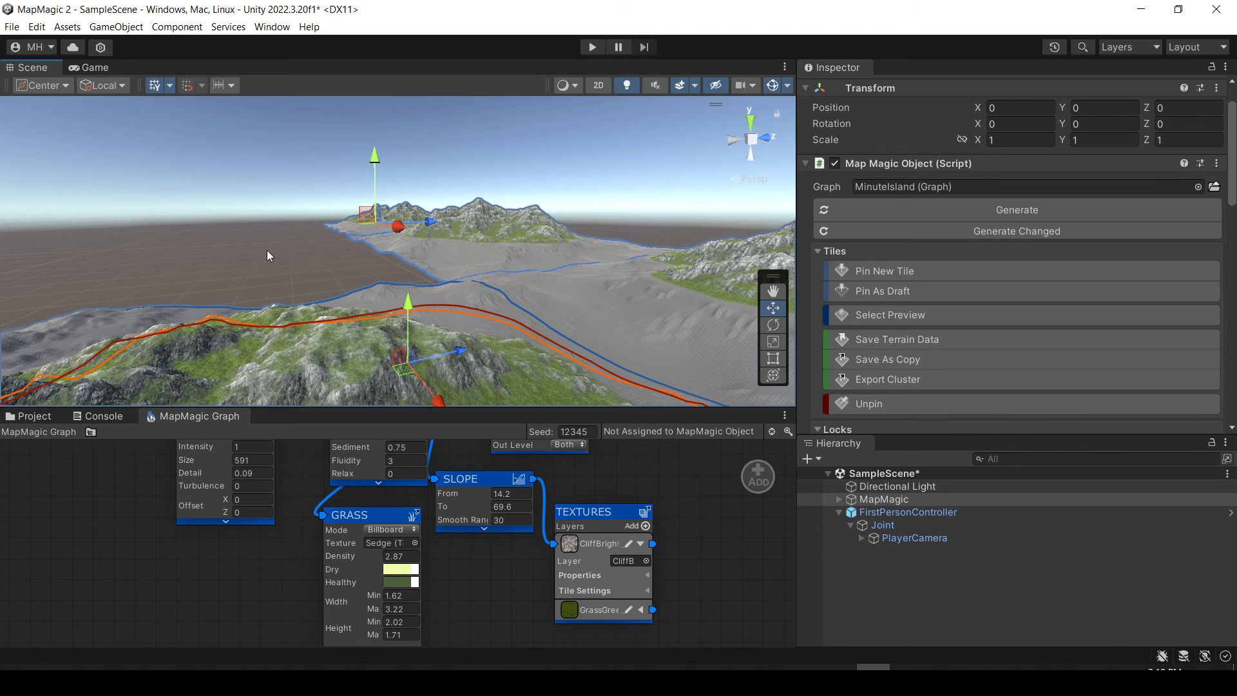
pyautogui.moveTo(315, 244); pyautogui.dragTo(543, 257, button='right')
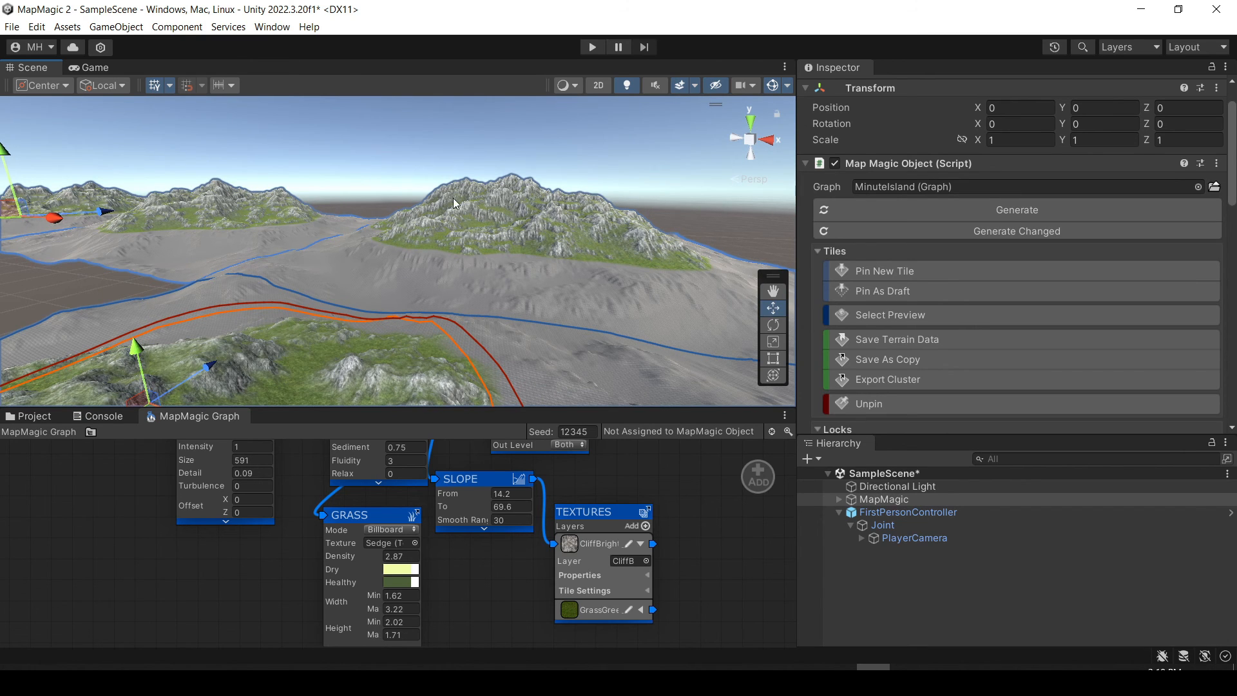
pyautogui.moveTo(453, 203); pyautogui.dragTo(597, 214, button='right')
pyautogui.press('w')
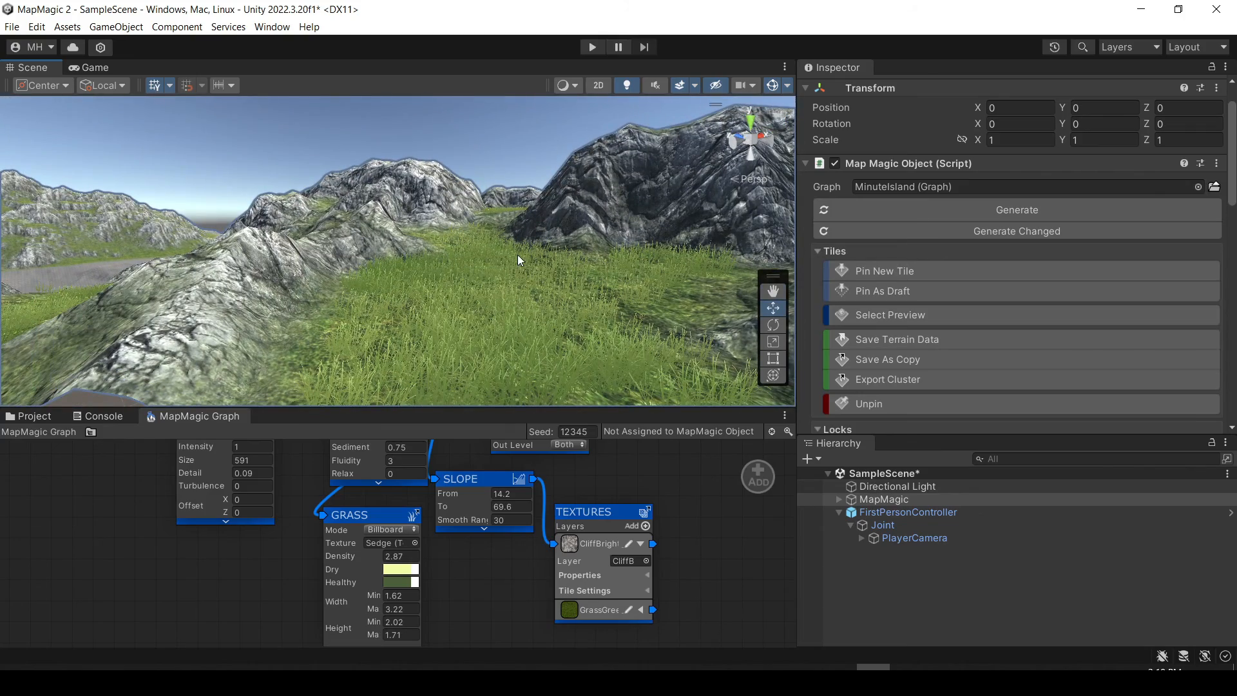
pyautogui.moveTo(437, 409); pyautogui.dragTo(437, 276)
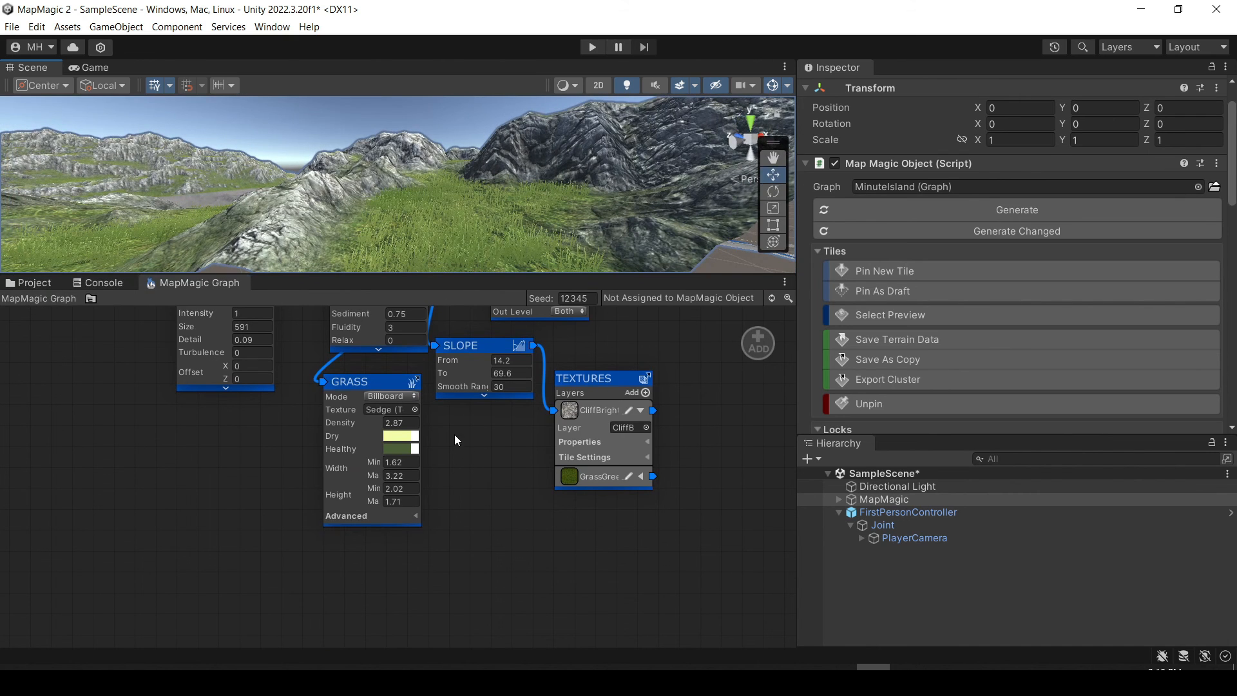
pyautogui.press('super')
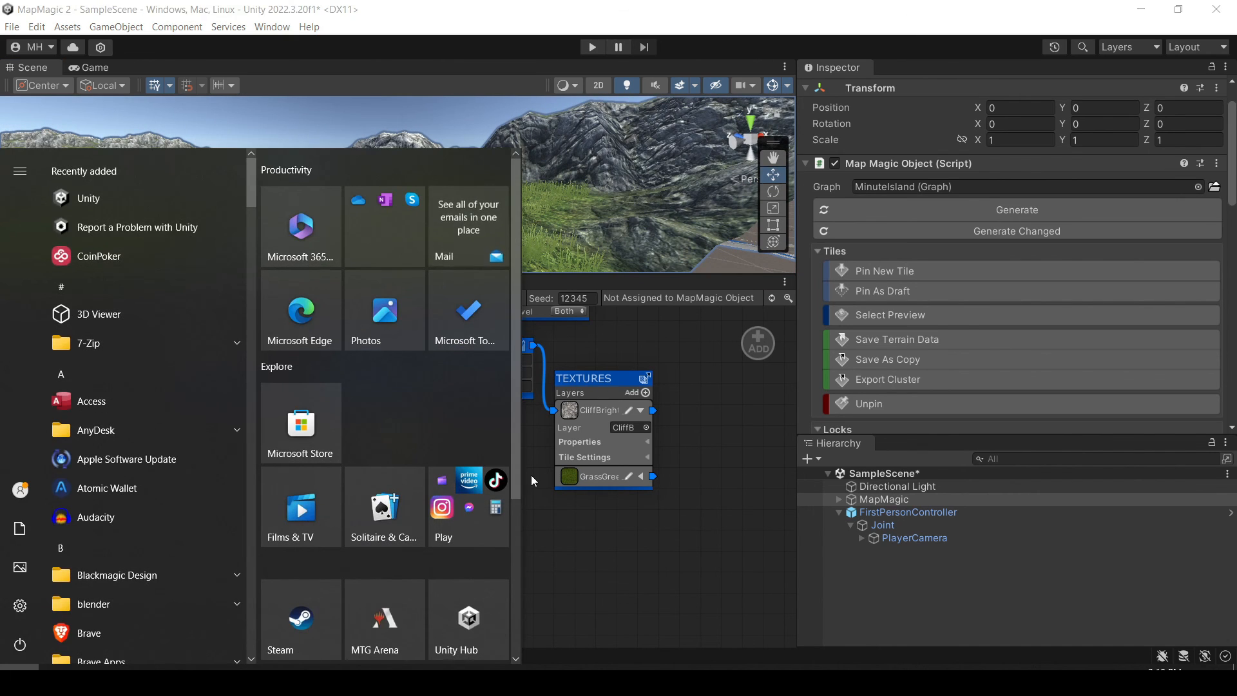
pyautogui.click(709, 392)
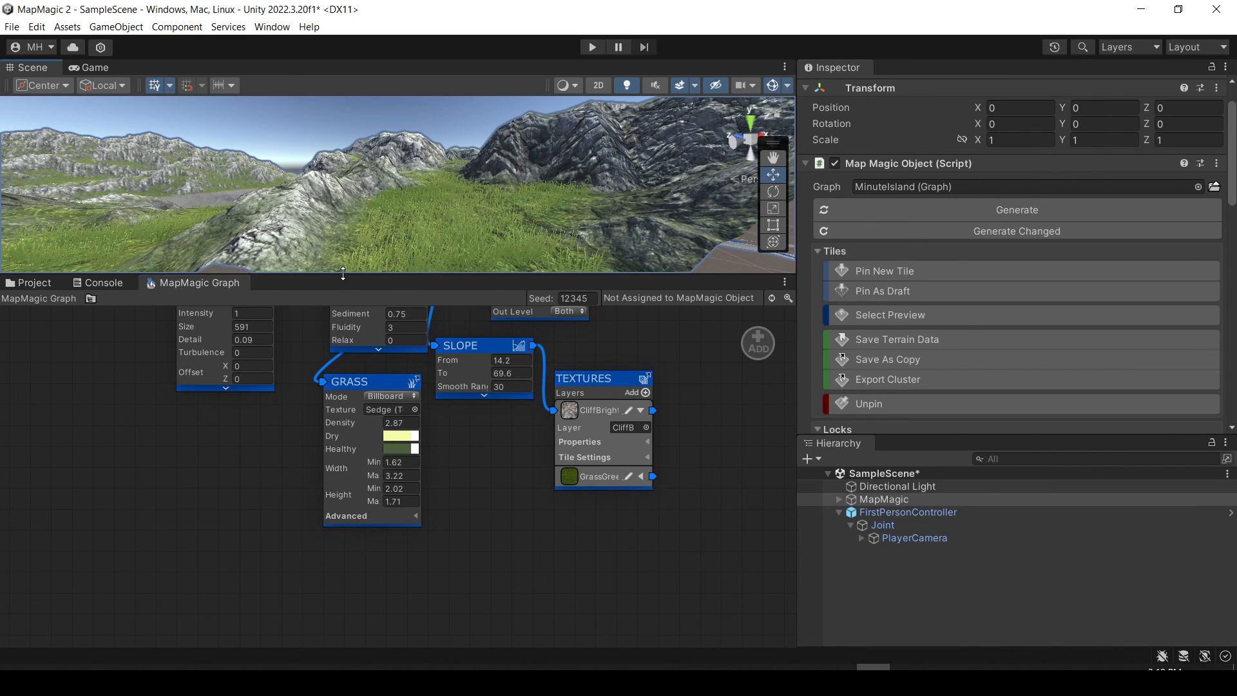
pyautogui.moveTo(339, 276); pyautogui.dragTo(339, 375)
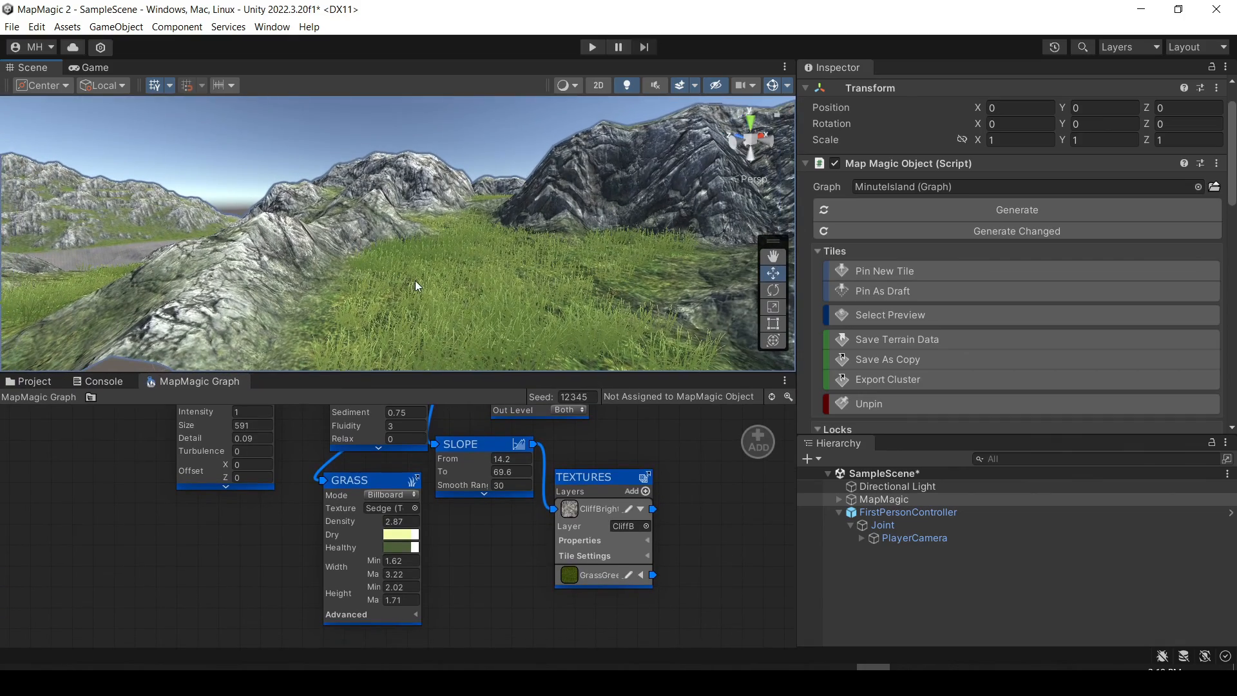
# Look around the grassy area and surrounding cliffs of the island at ground level.
pyautogui.moveTo(418, 285); pyautogui.dragTo(620, 199, button='right')
pyautogui.moveTo(476, 254); pyautogui.dragTo(643, 265, button='right')
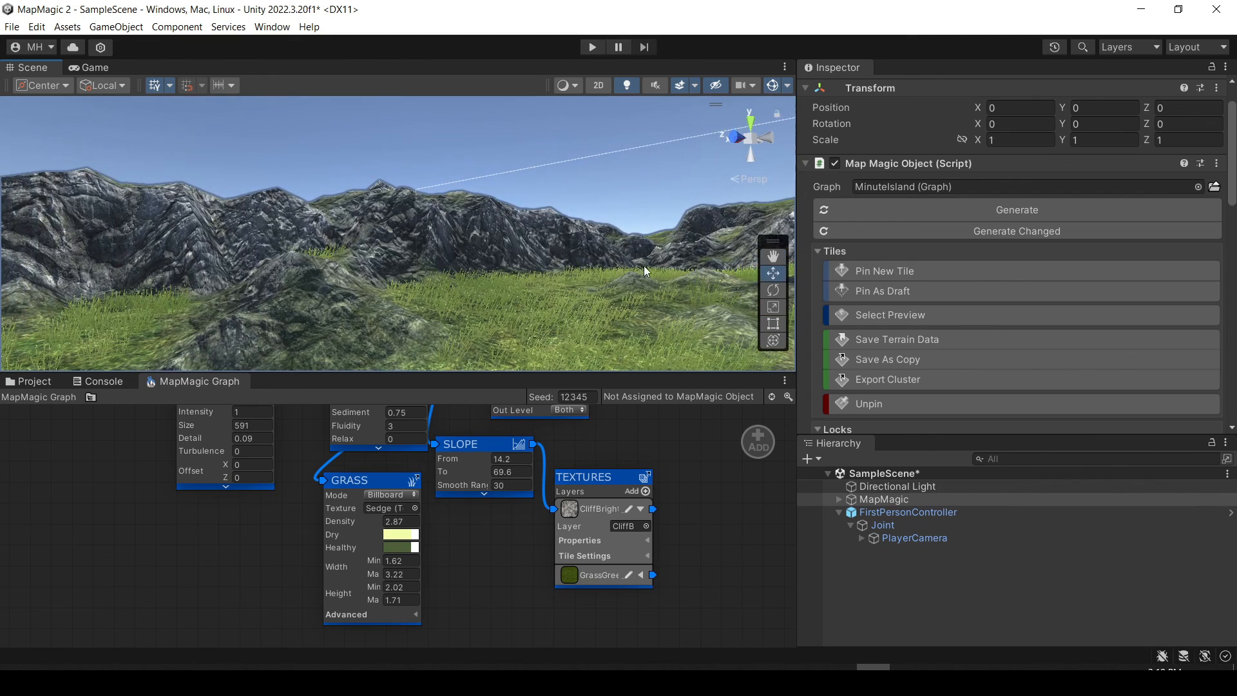